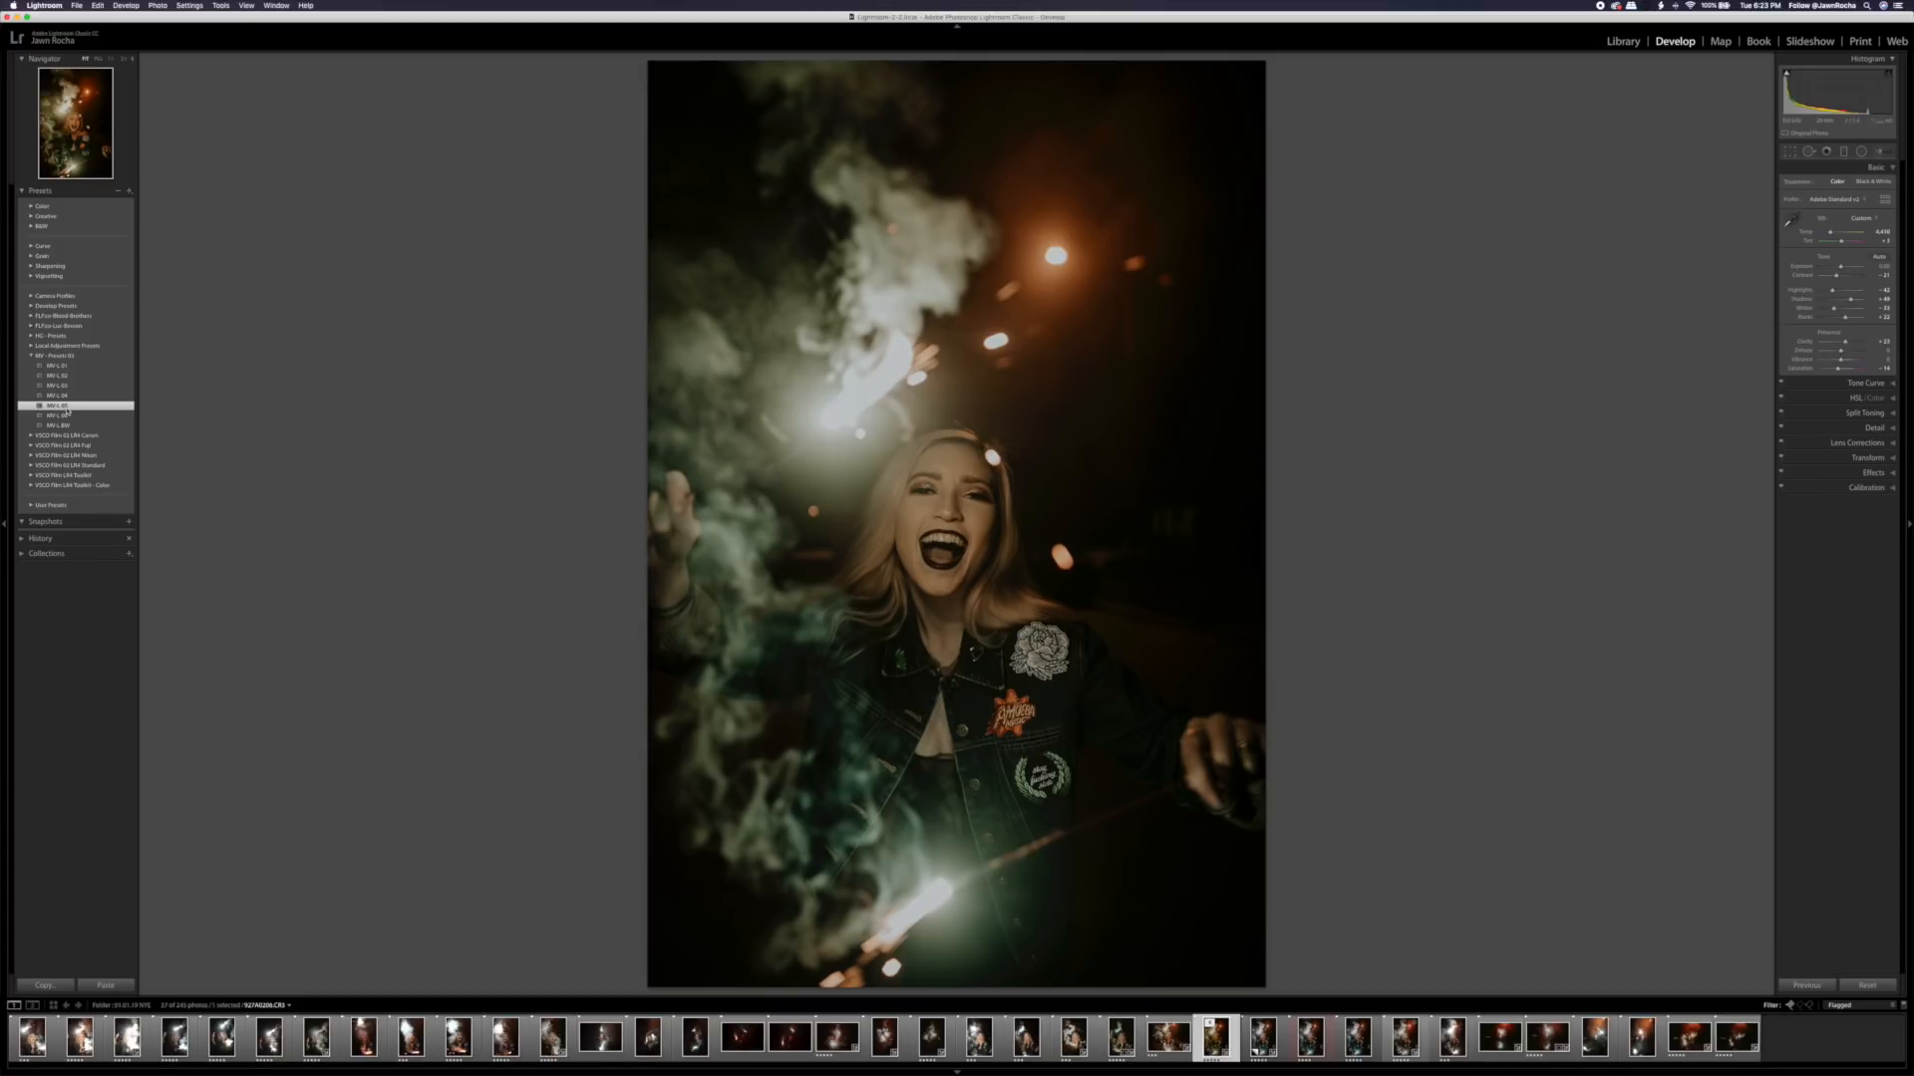
- Collapse the open preset group and set the photo's white balance to Auto
left_click(50, 356)
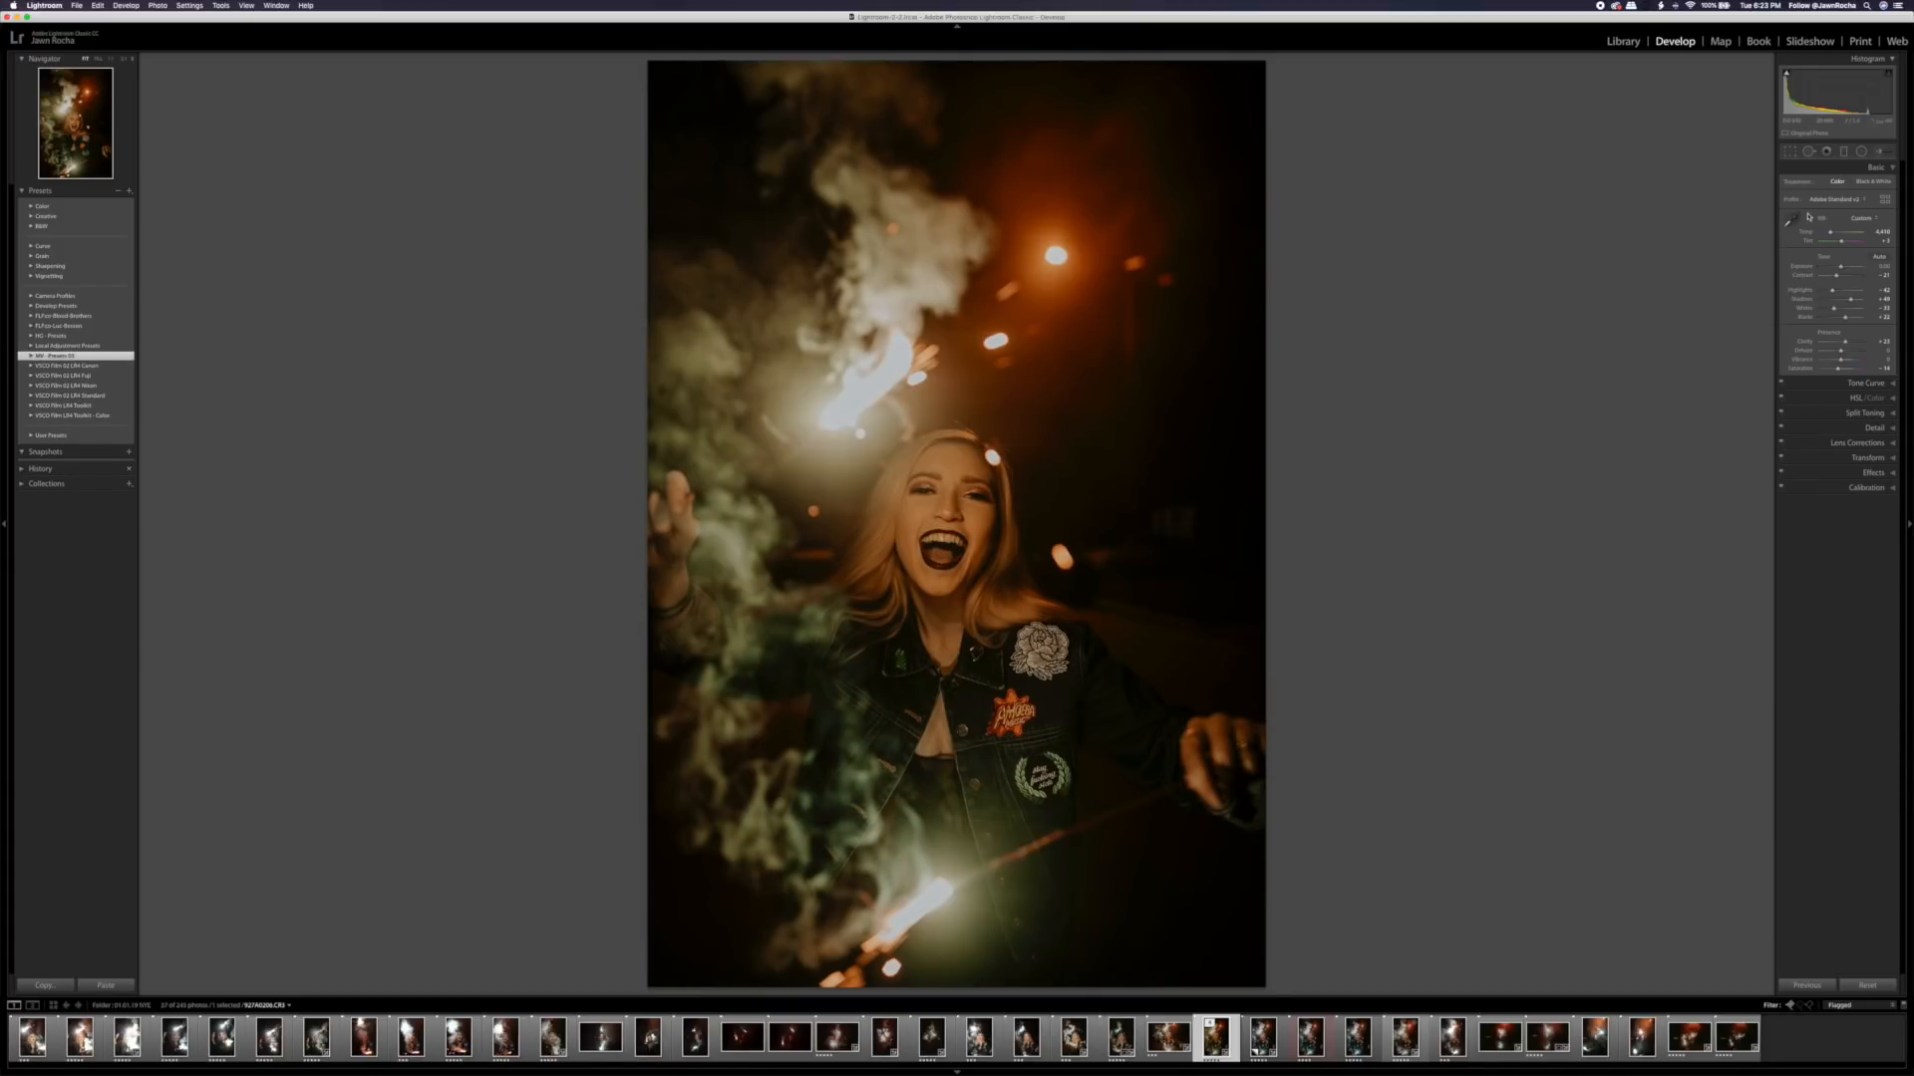
left_click(1860, 218)
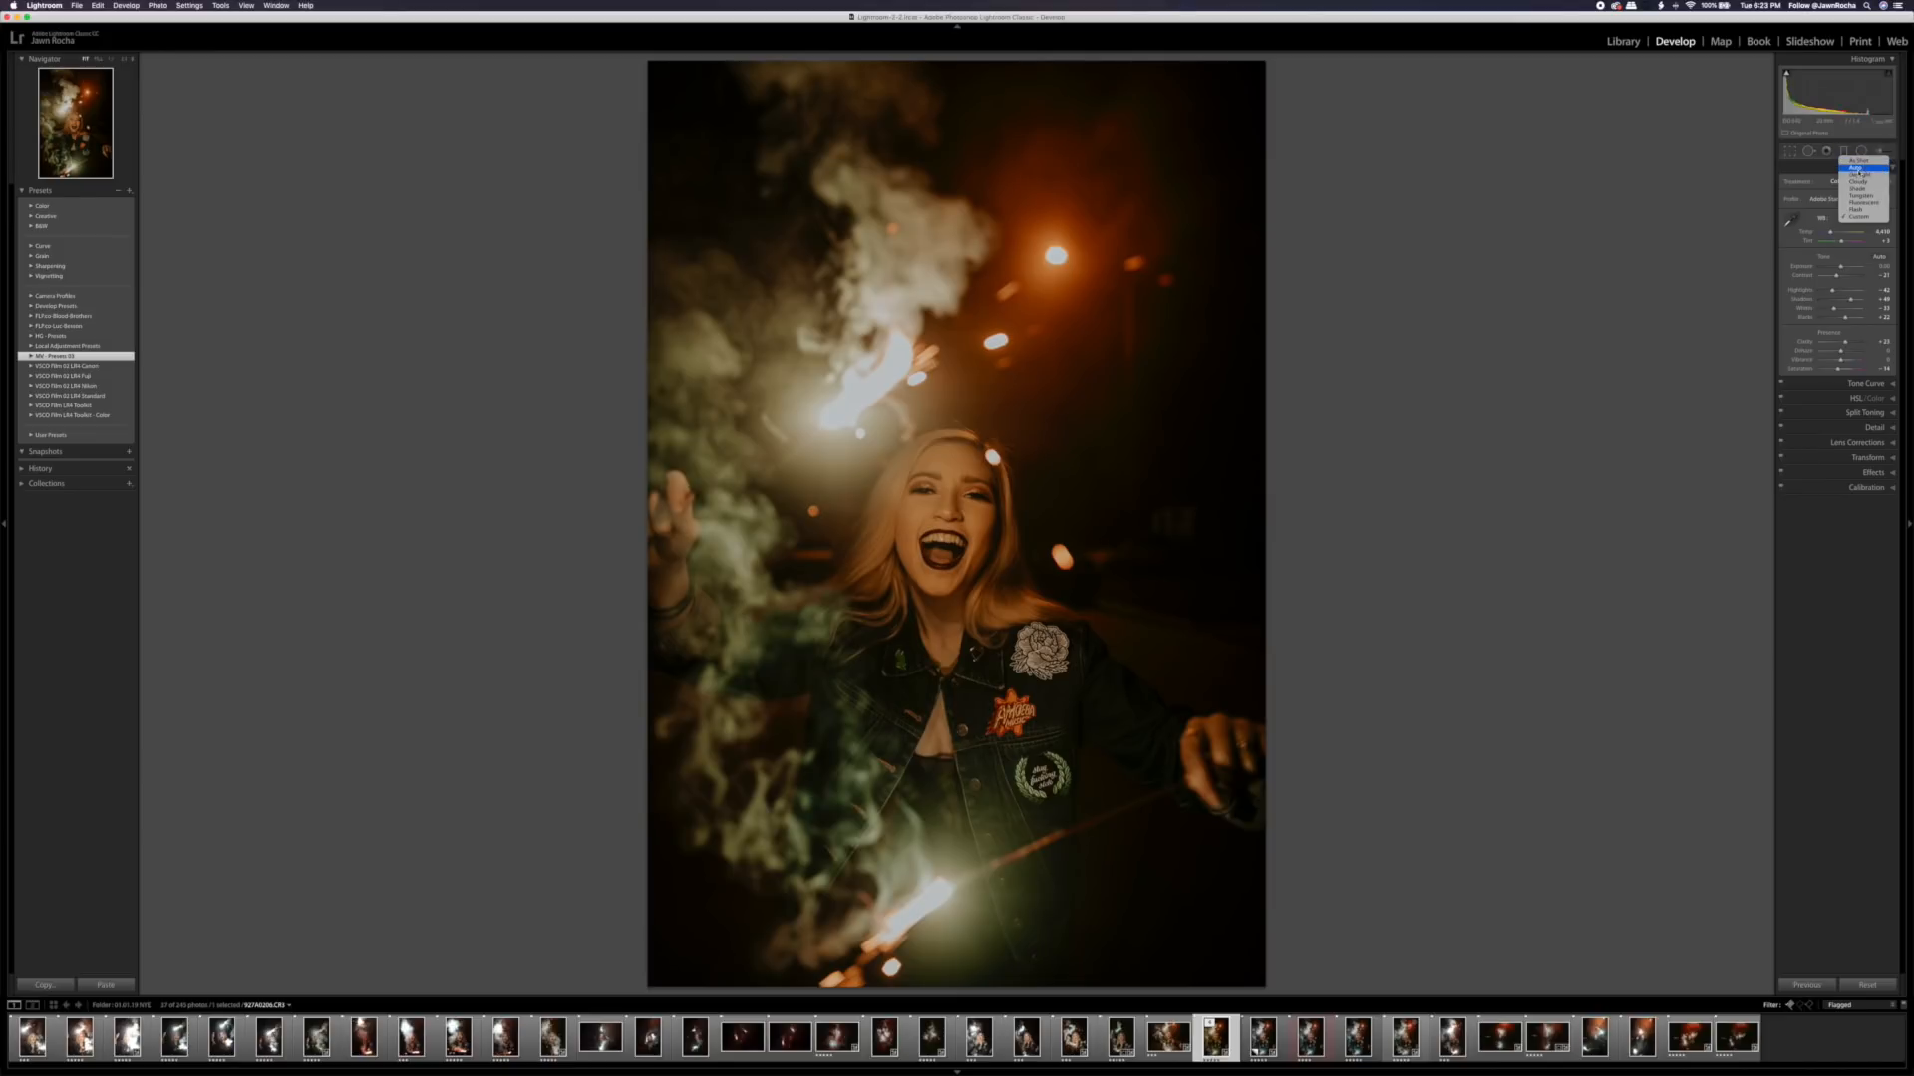
left_click(1860, 170)
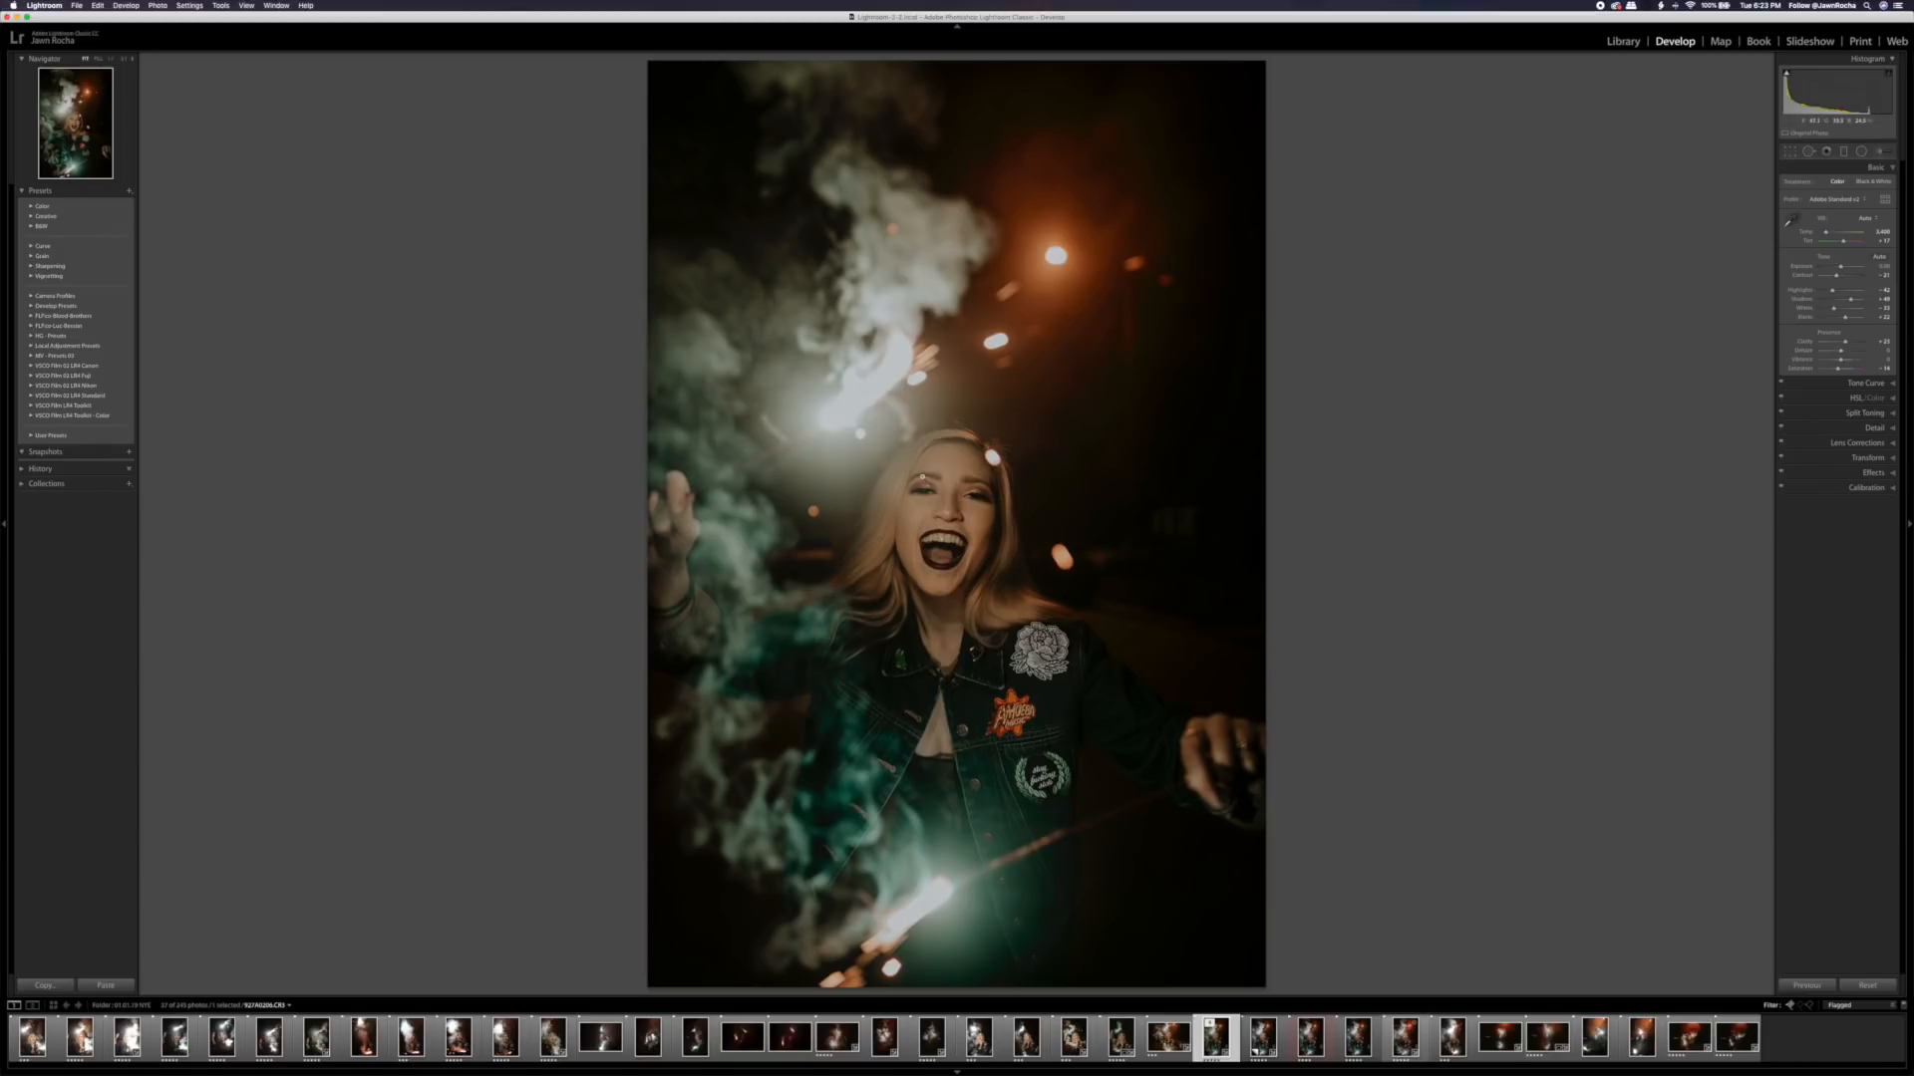
- Try sampling the white rose patch on the jacket as the white balance neutral, compare it with Auto, and undo the sample
key("w")
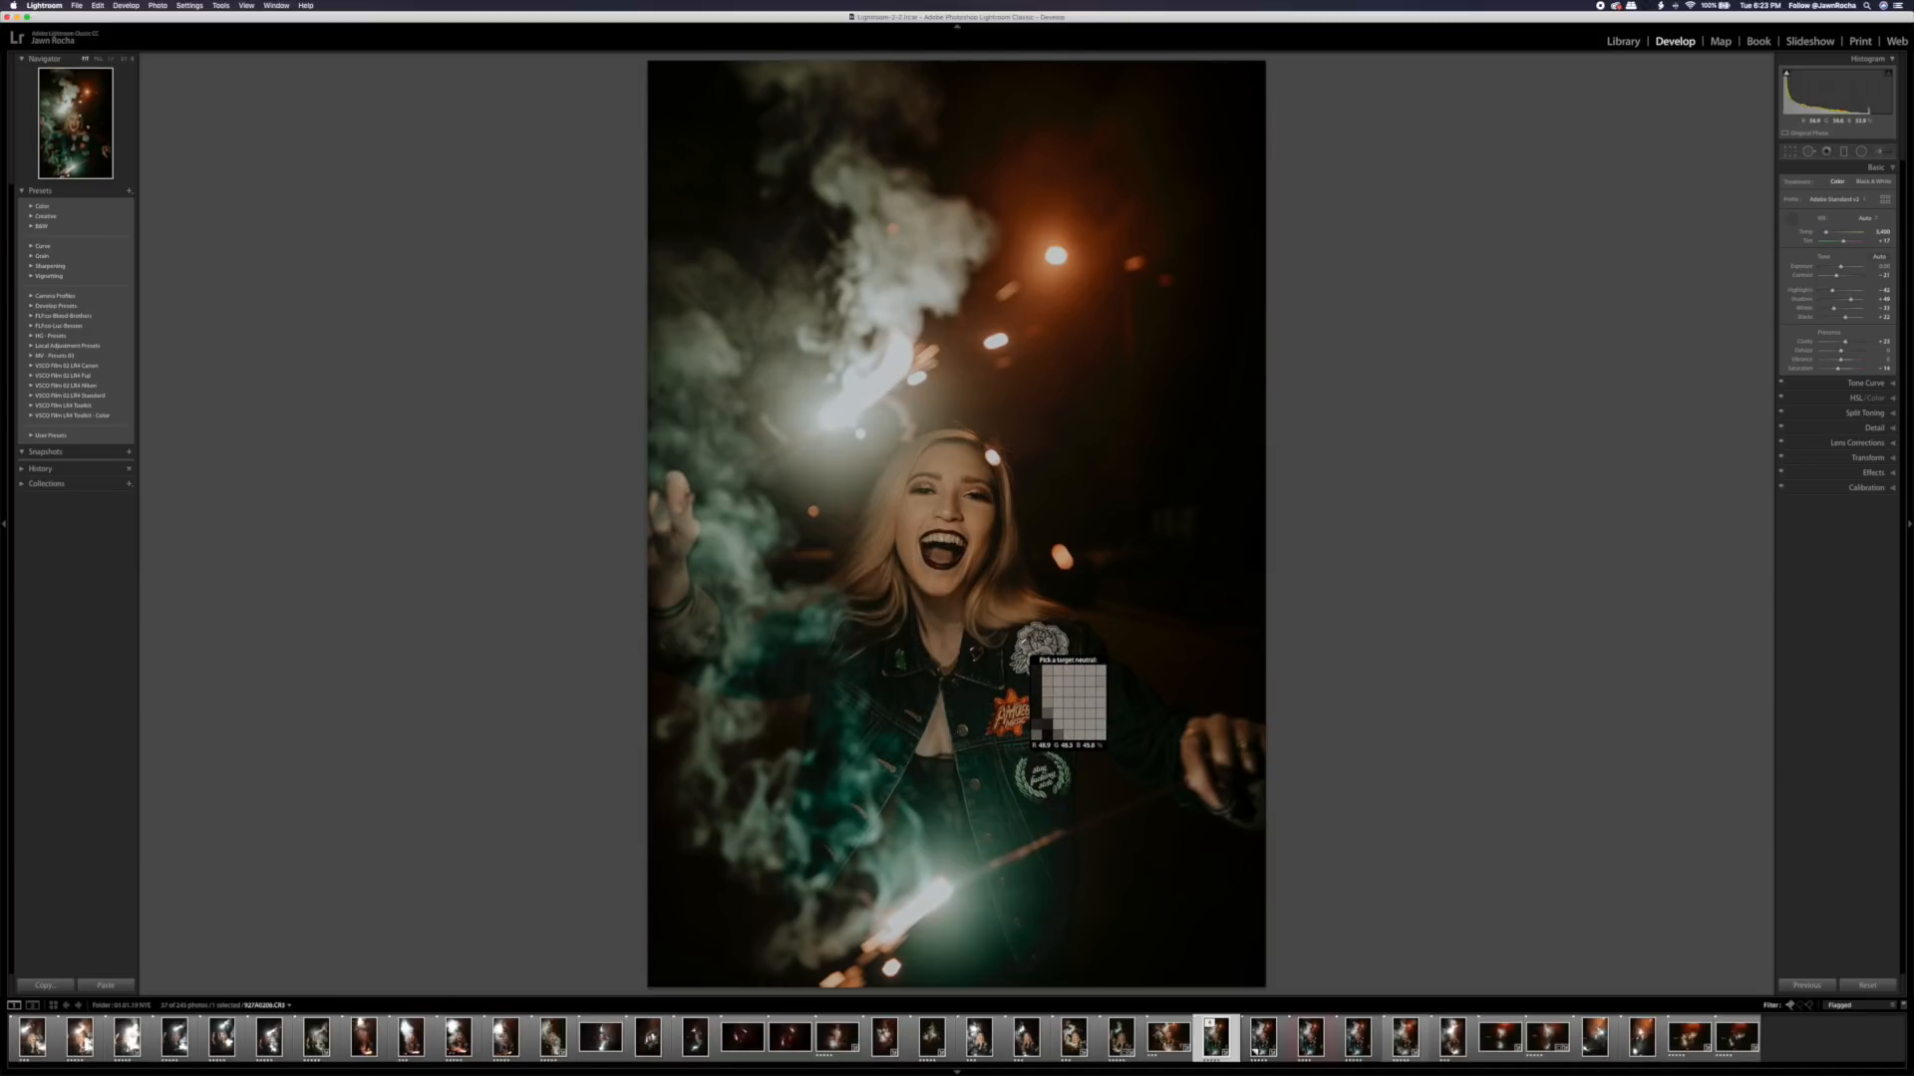
left_click(1022, 645)
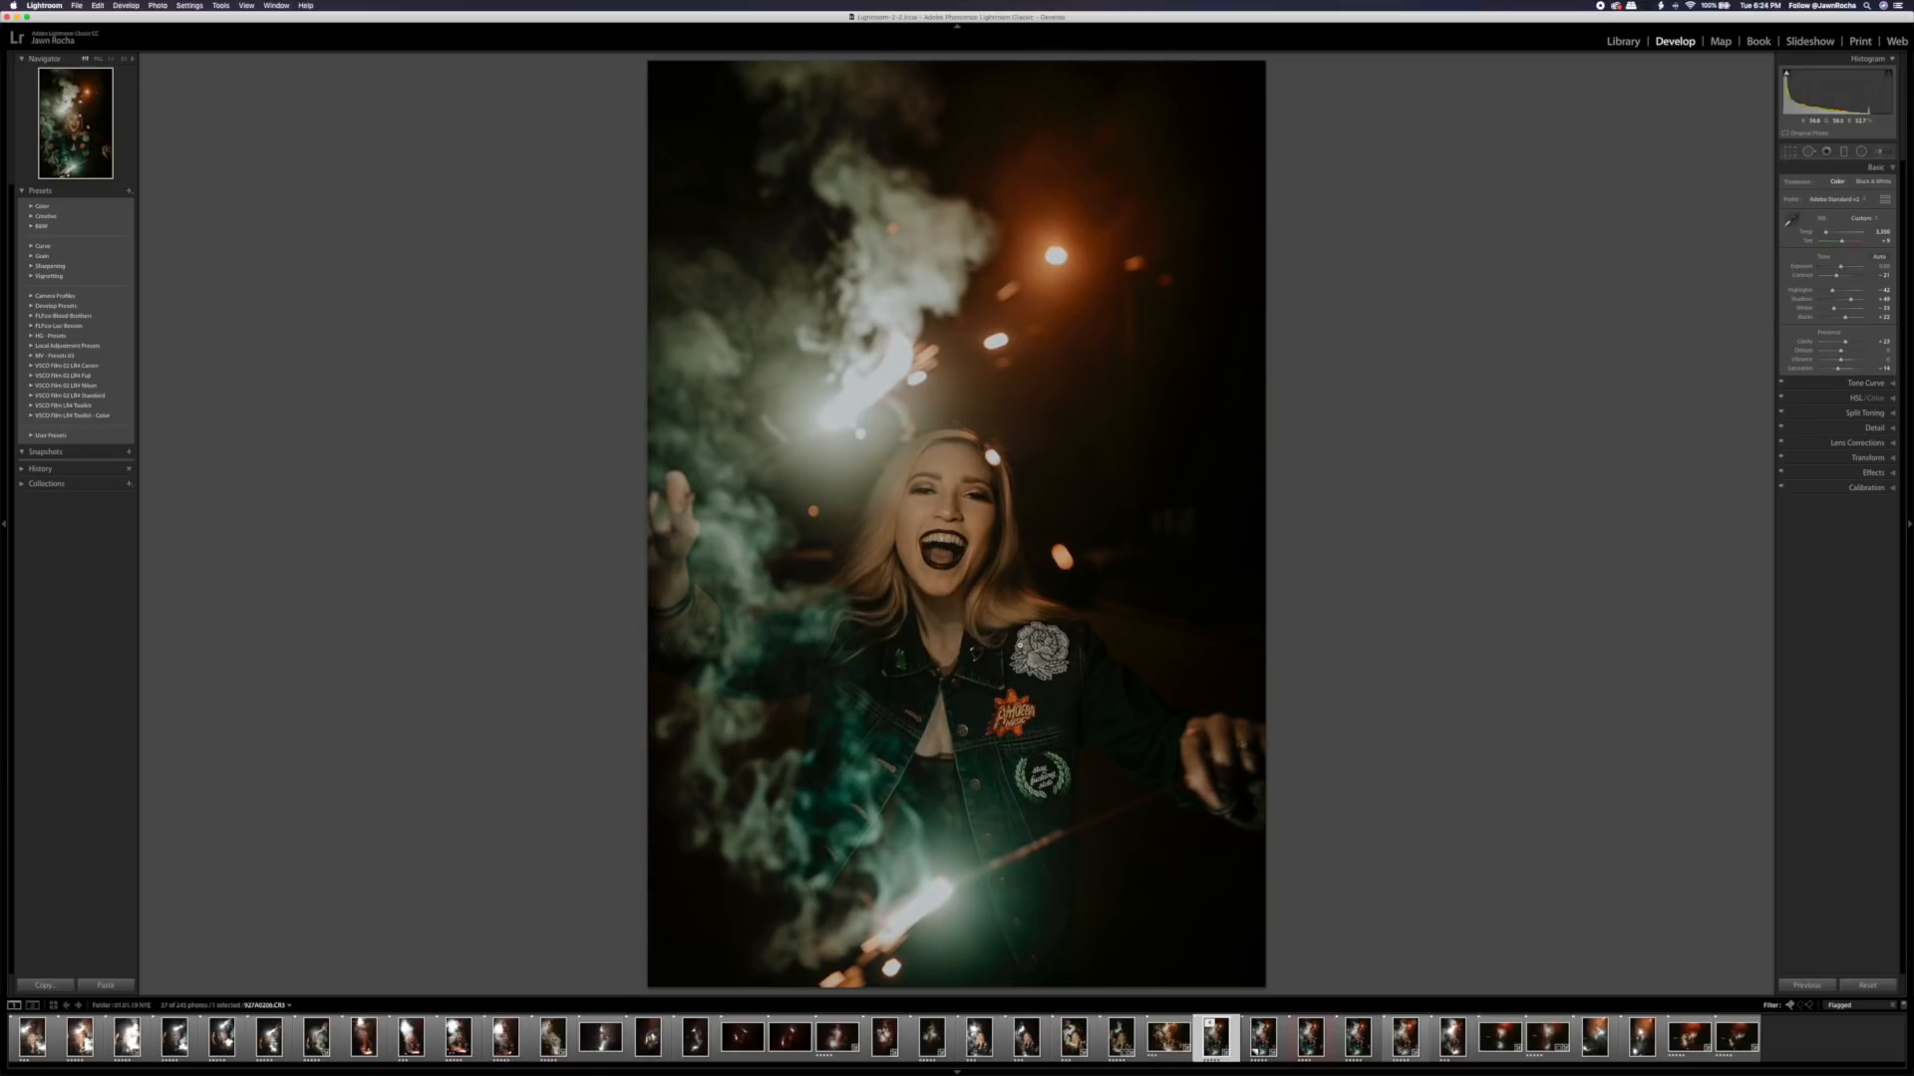
key("super+z")
key("super+shift+z")
key("super+z")
- Toggle the Split Toning adjustments to check their effect on the photo's colours
left_click(1863, 248)
left_click(1824, 413)
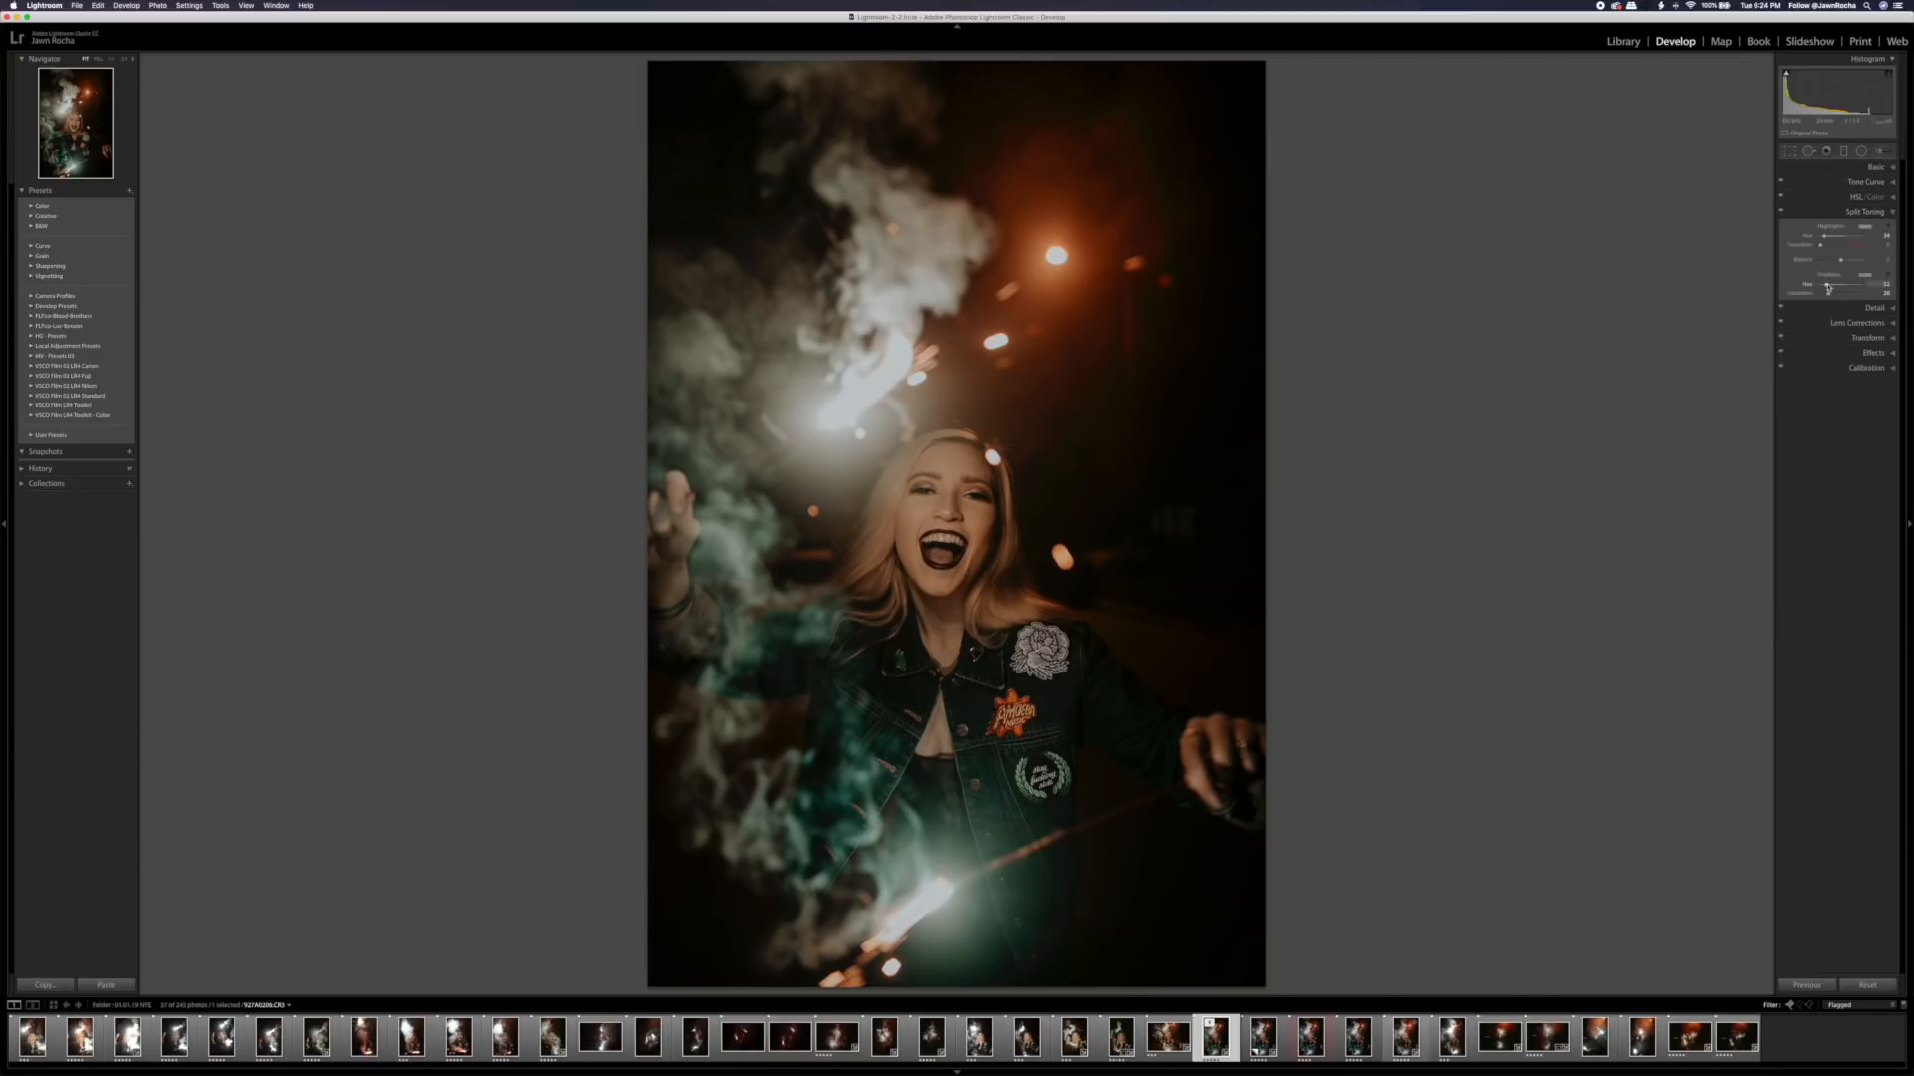
left_click(1782, 214)
left_click(1873, 168)
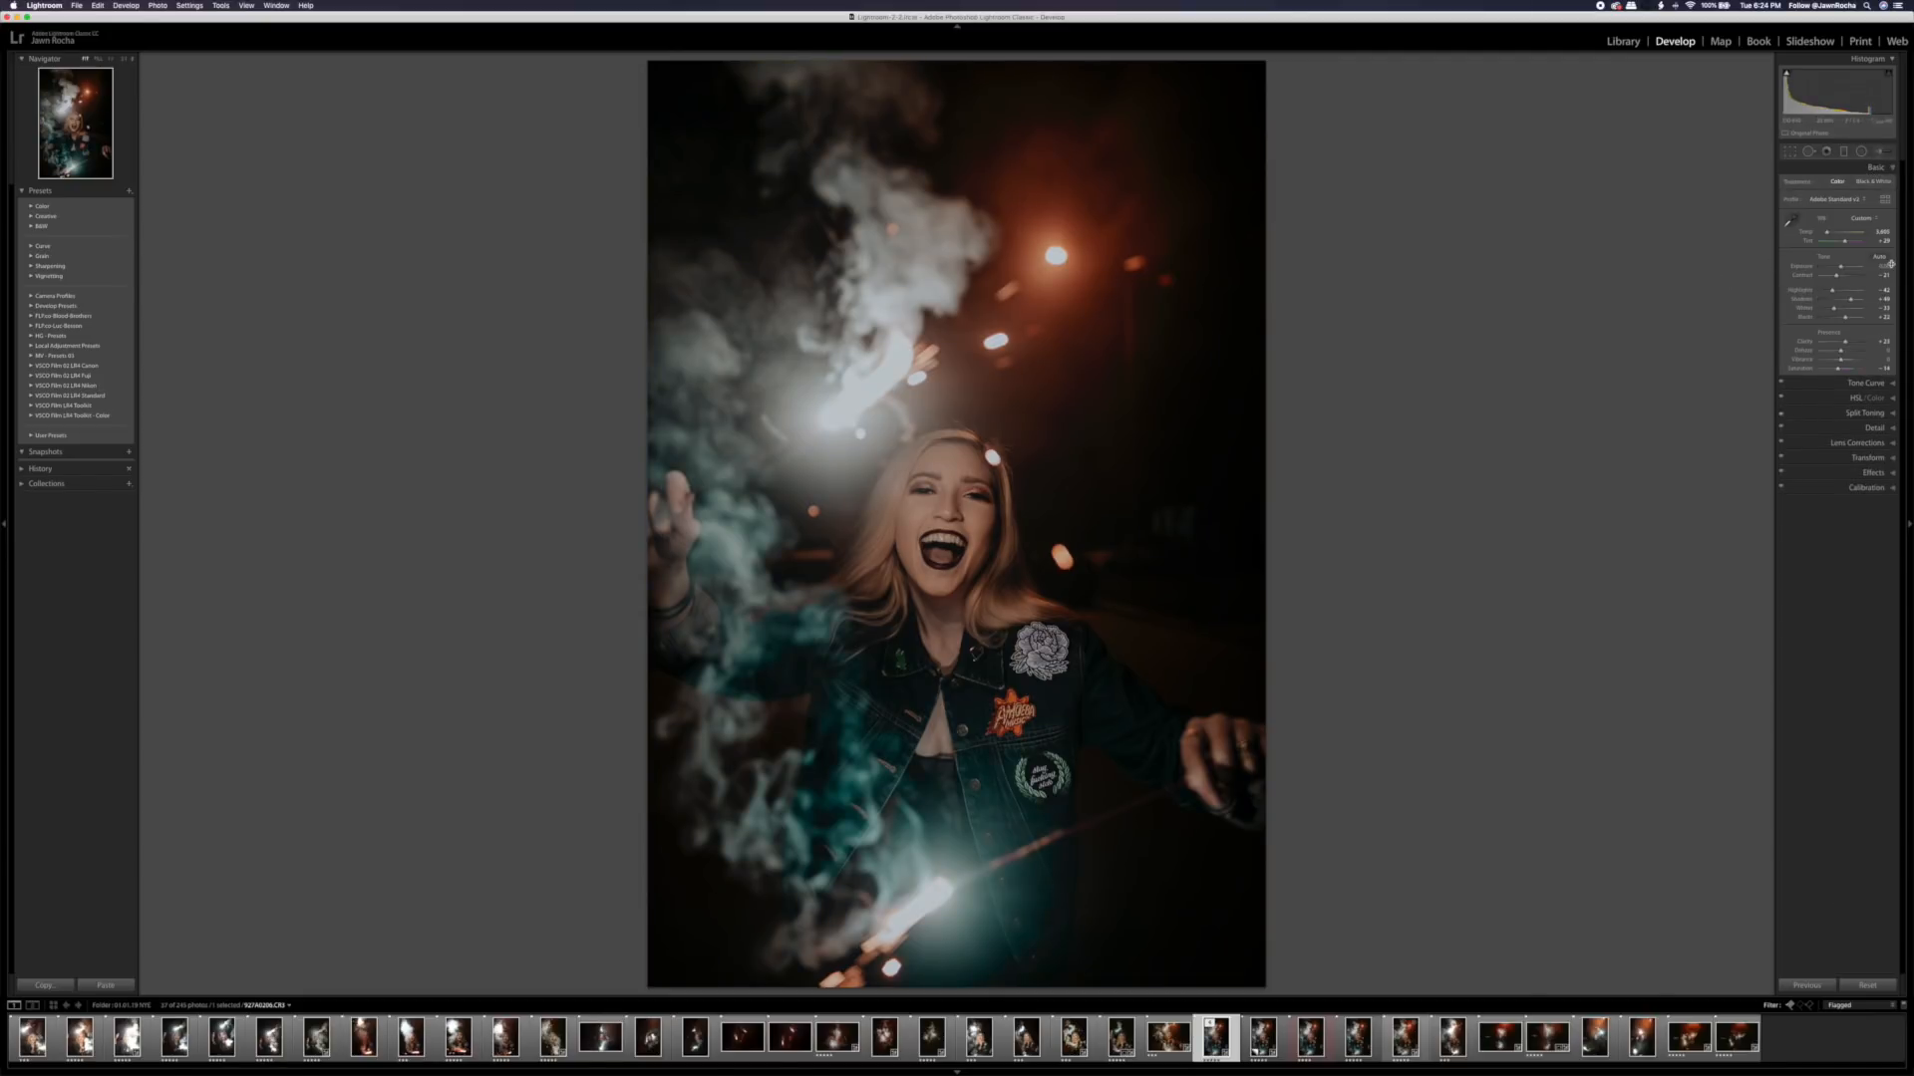
- Reset the white balance to Auto and nudge the colour temperature slightly warmer
left_click(1861, 217)
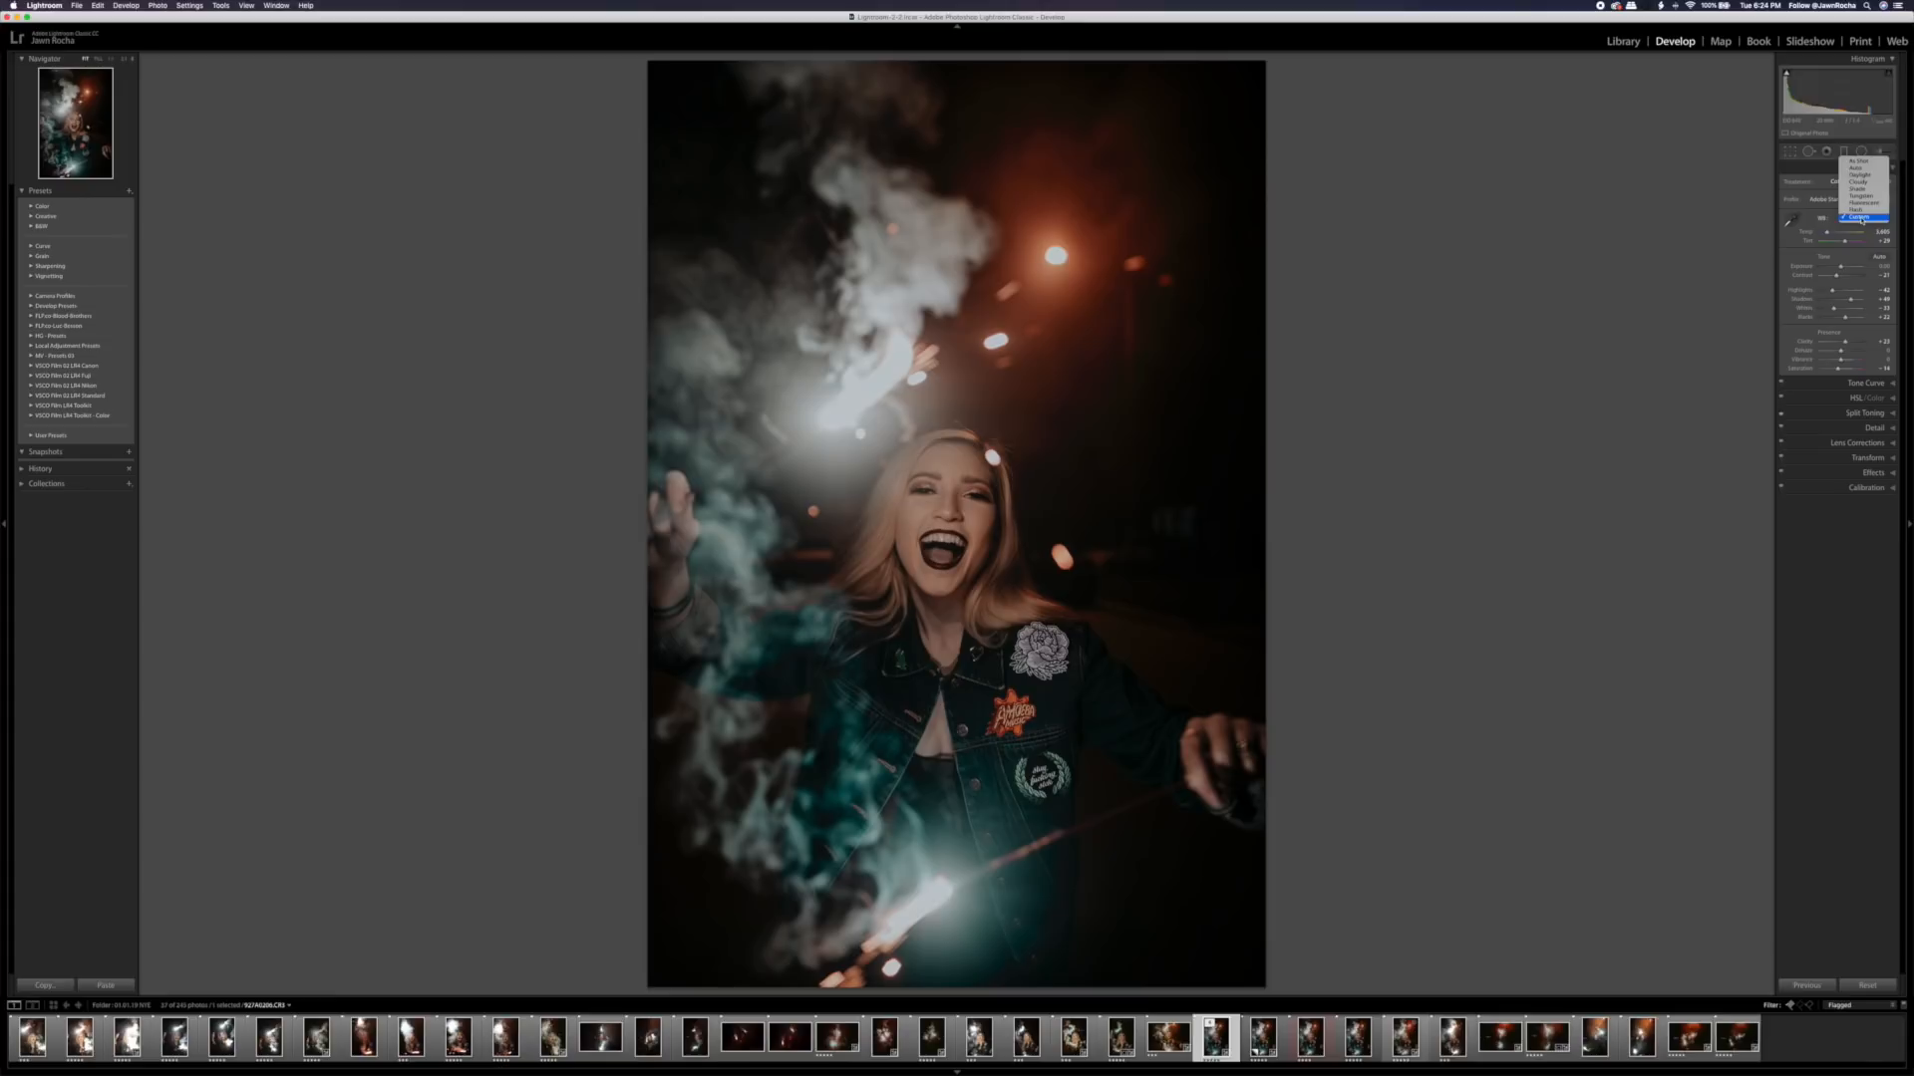
left_click(1859, 170)
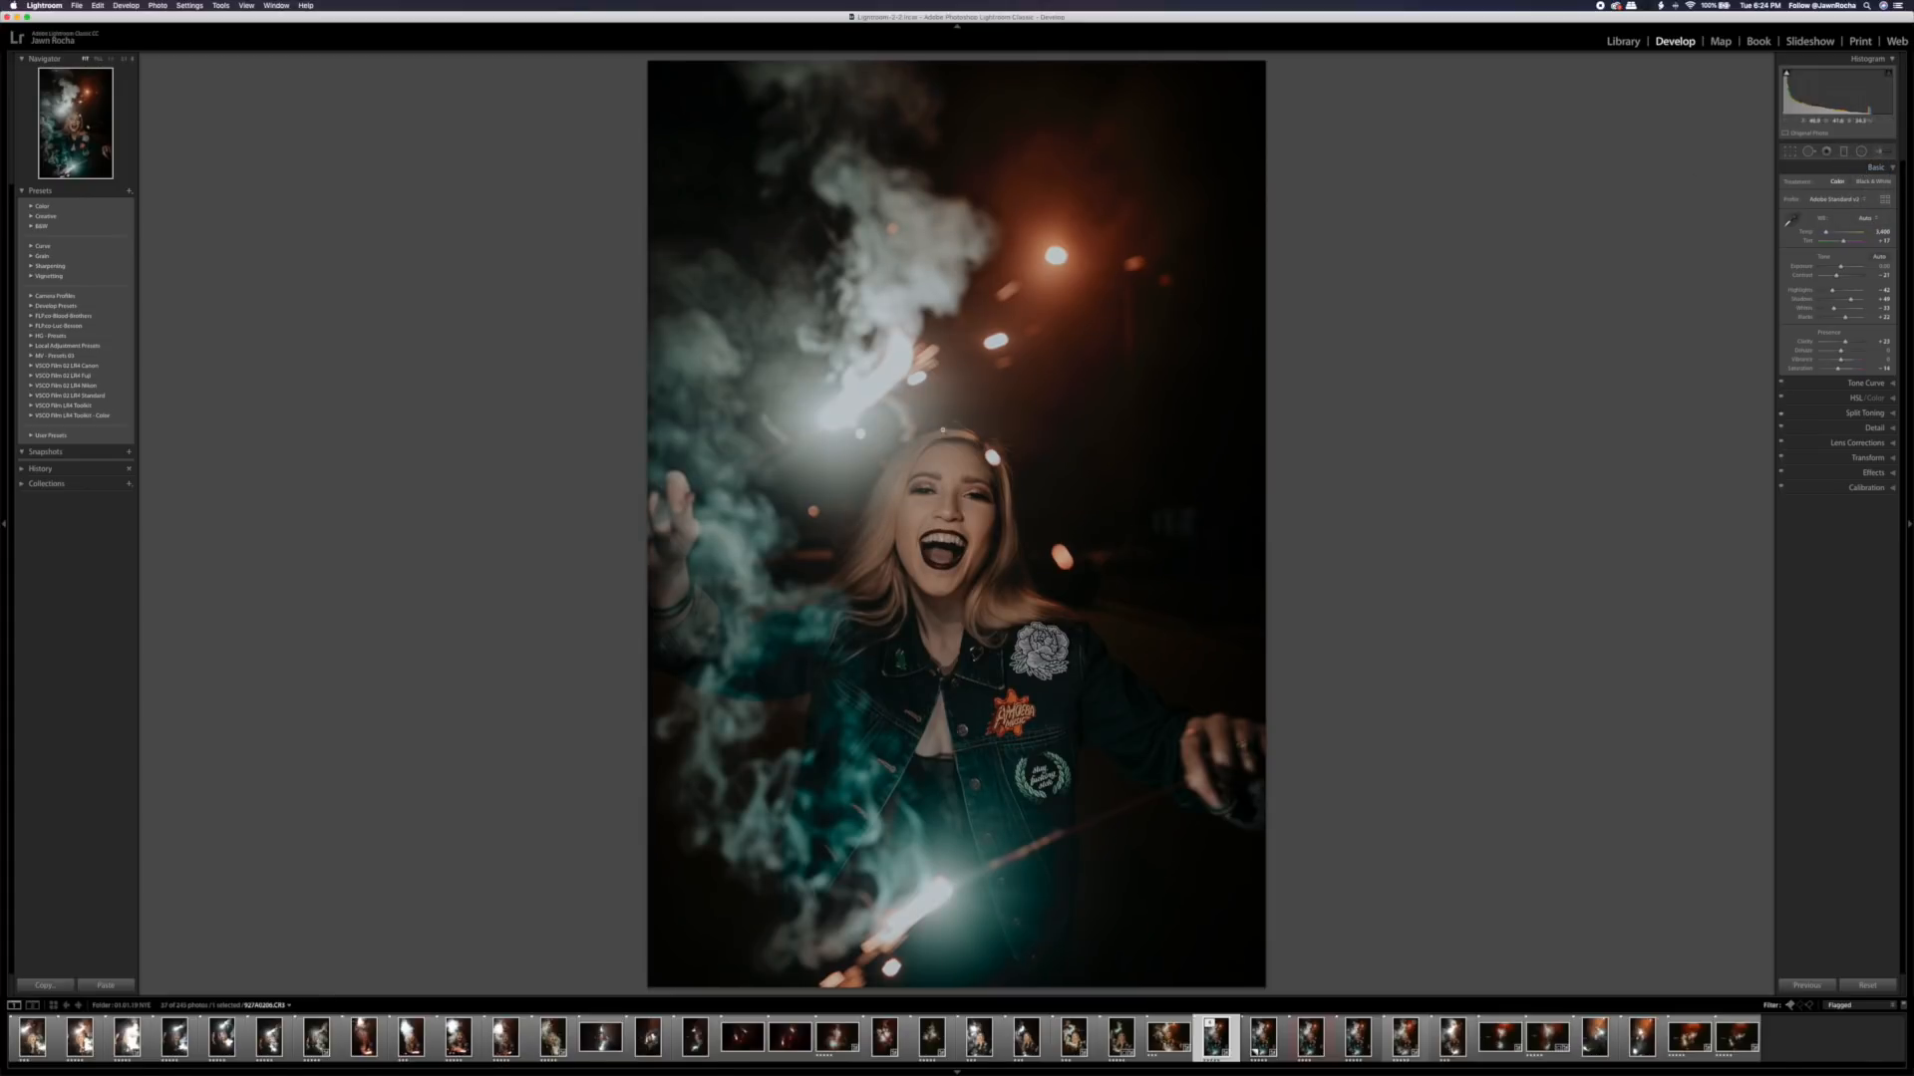
left_click(1881, 233)
key("Up")
- Raise the white end point and the upper highlight point of the RGB tone curve to brighten the highlights
left_click(1874, 384)
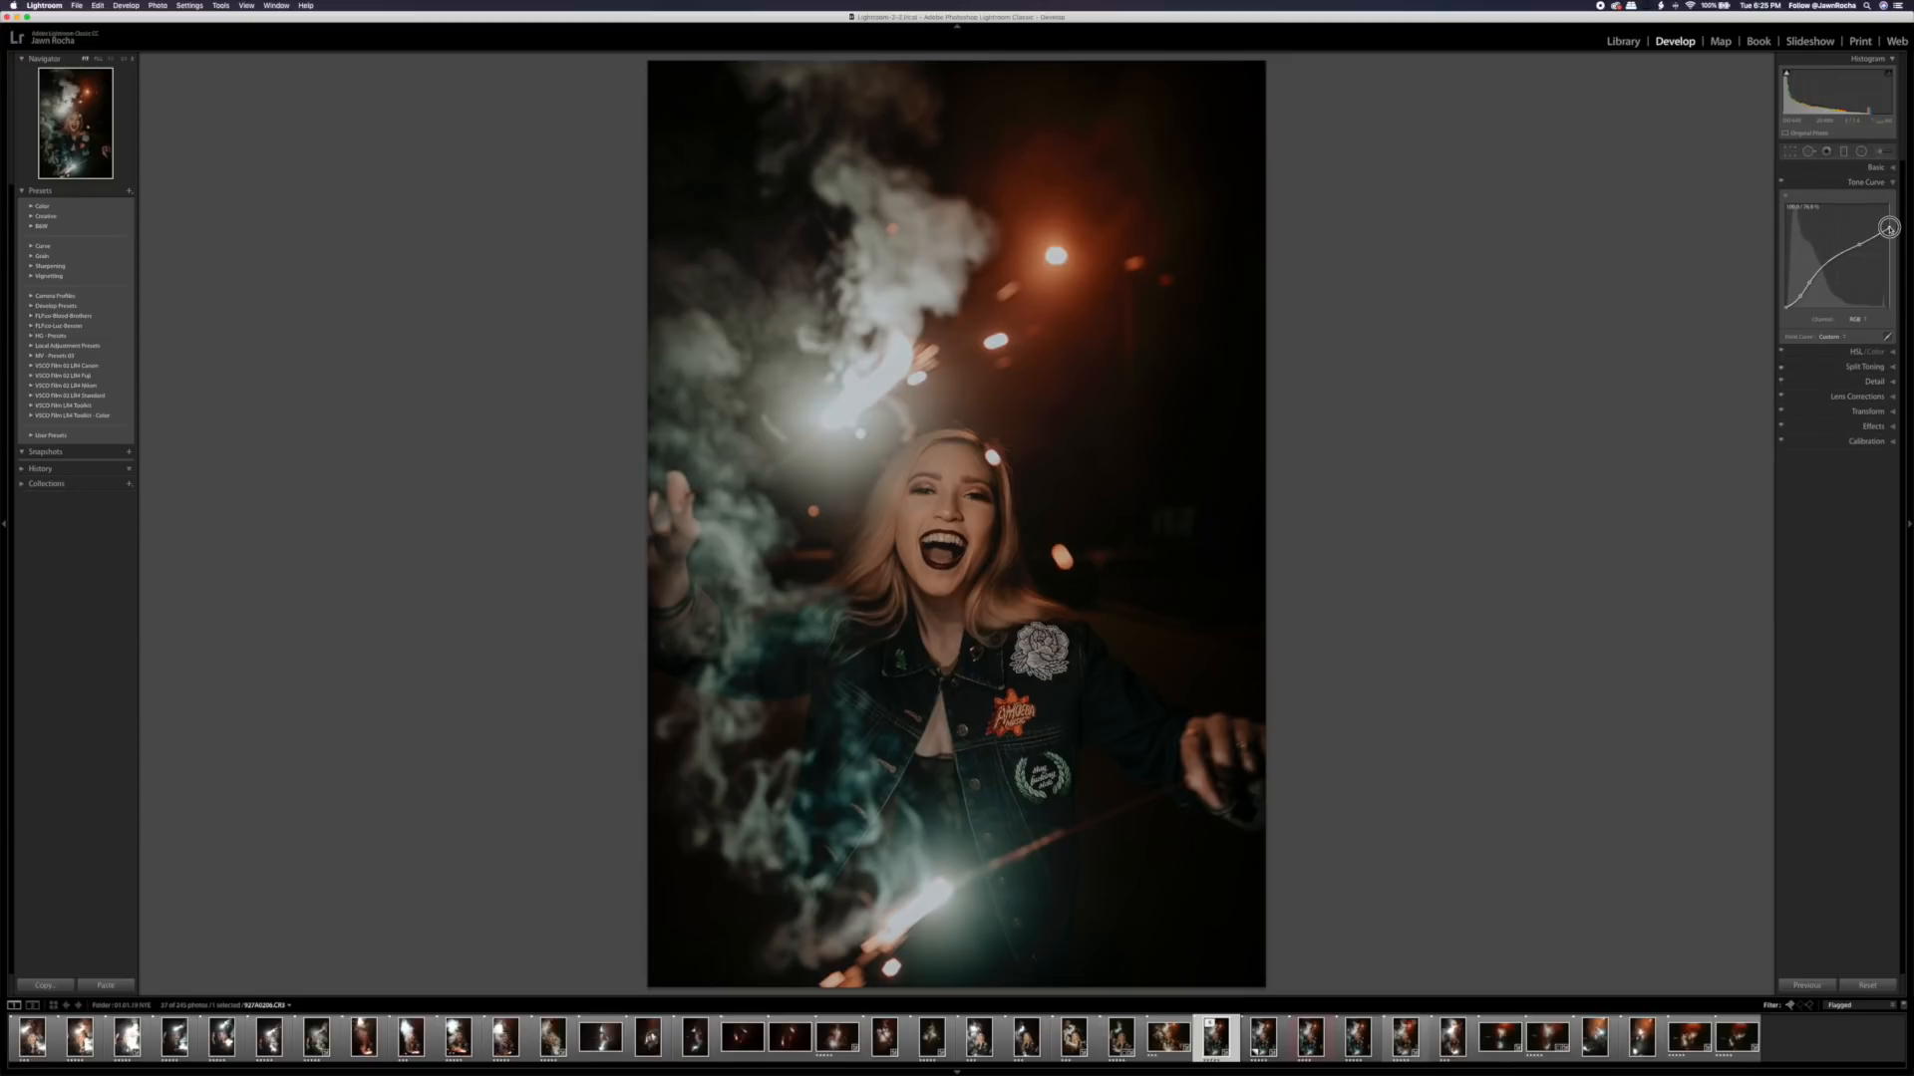
left_click_drag(1888, 229, 1893, 208)
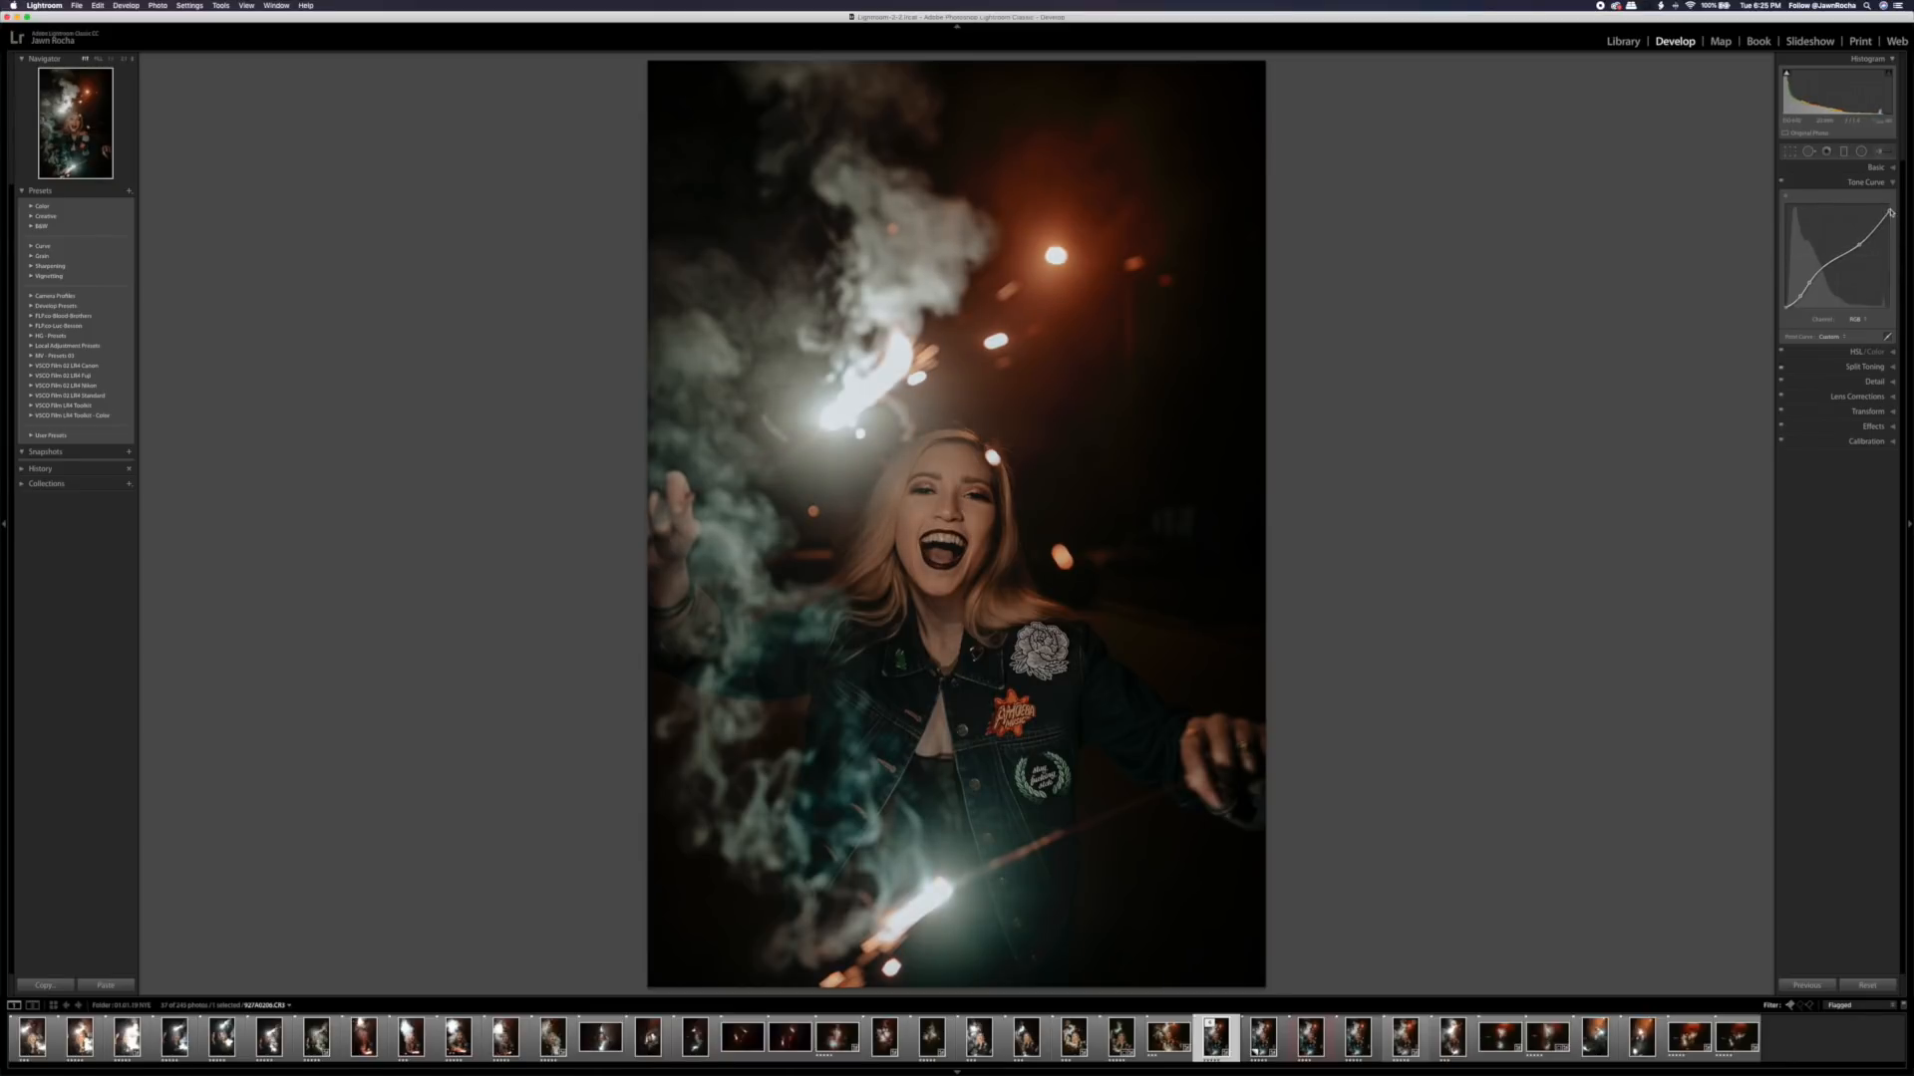
left_click_drag(1860, 244, 1865, 230)
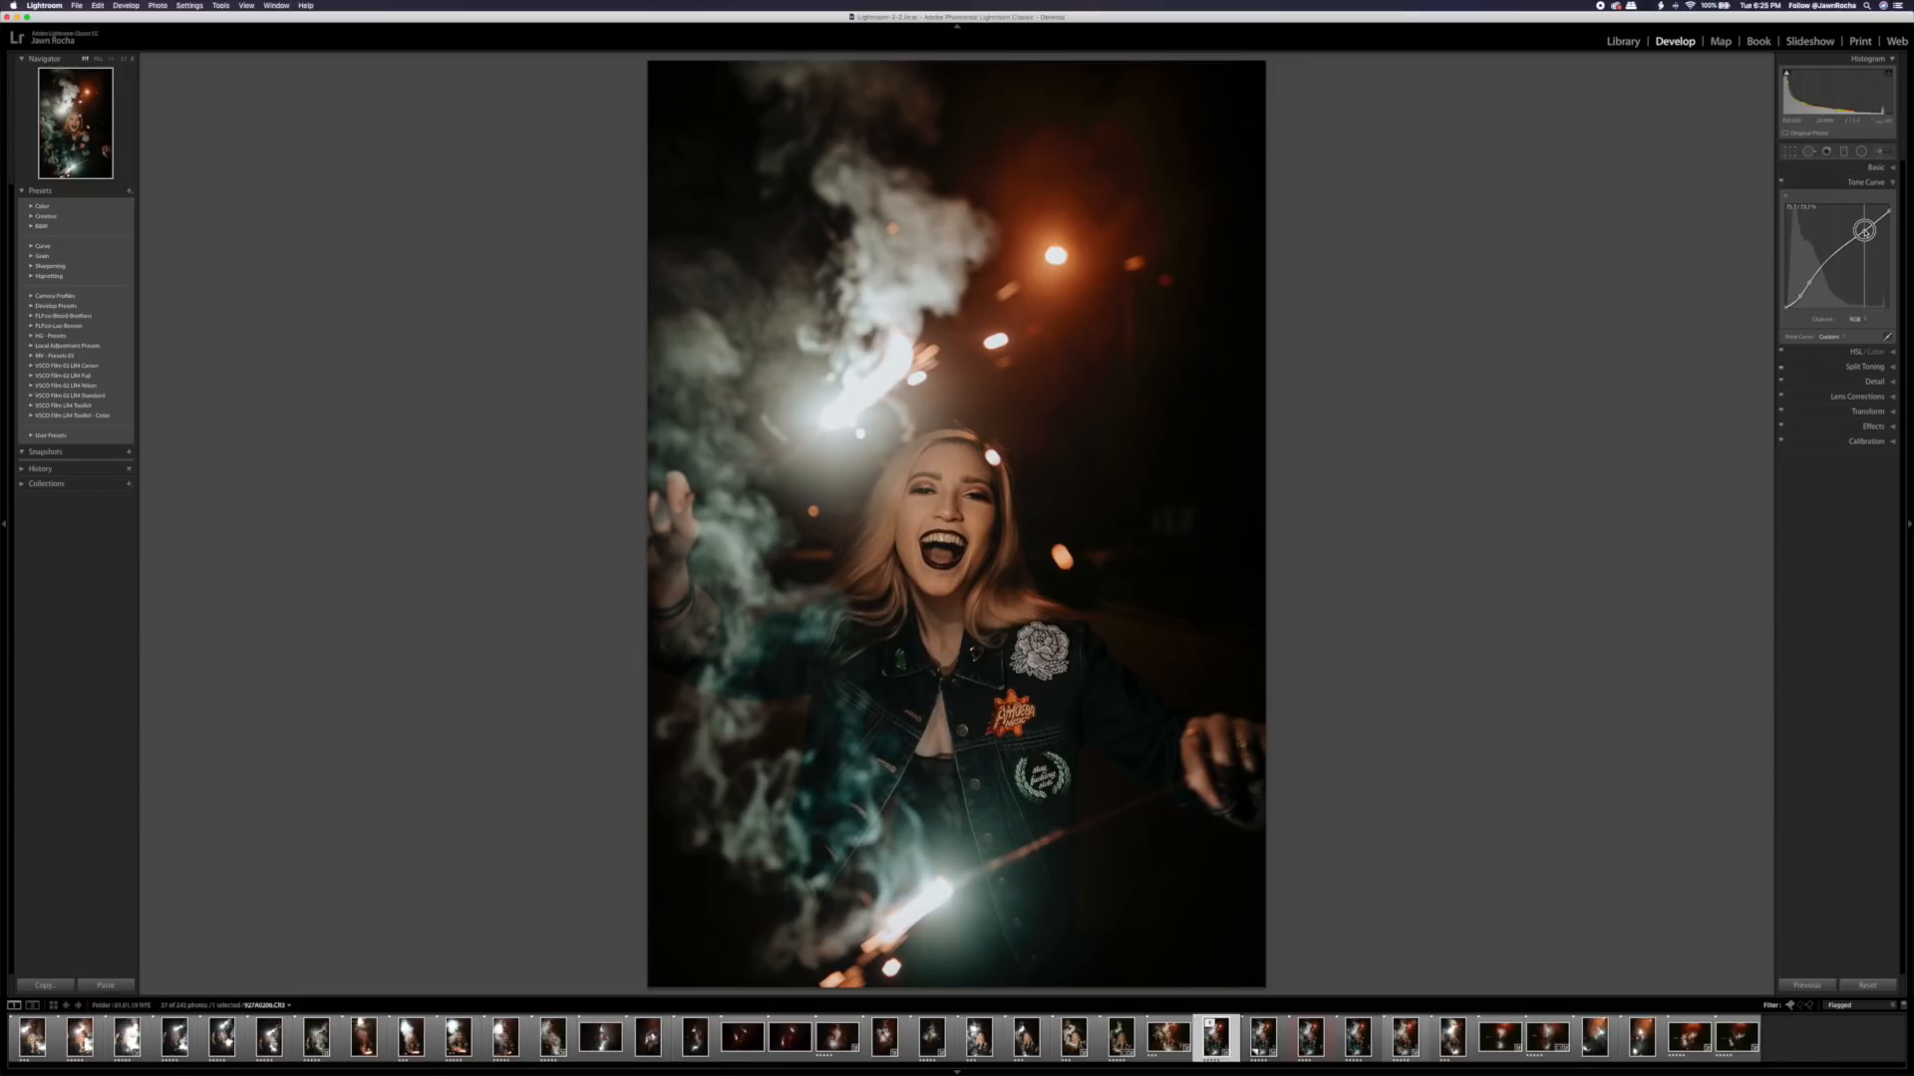
left_click_drag(1863, 231, 1864, 230)
- Set the HSL Blue hue to -23, compare it with the previous hue, and nudge the Aqua hue slightly higher
left_click(1855, 354)
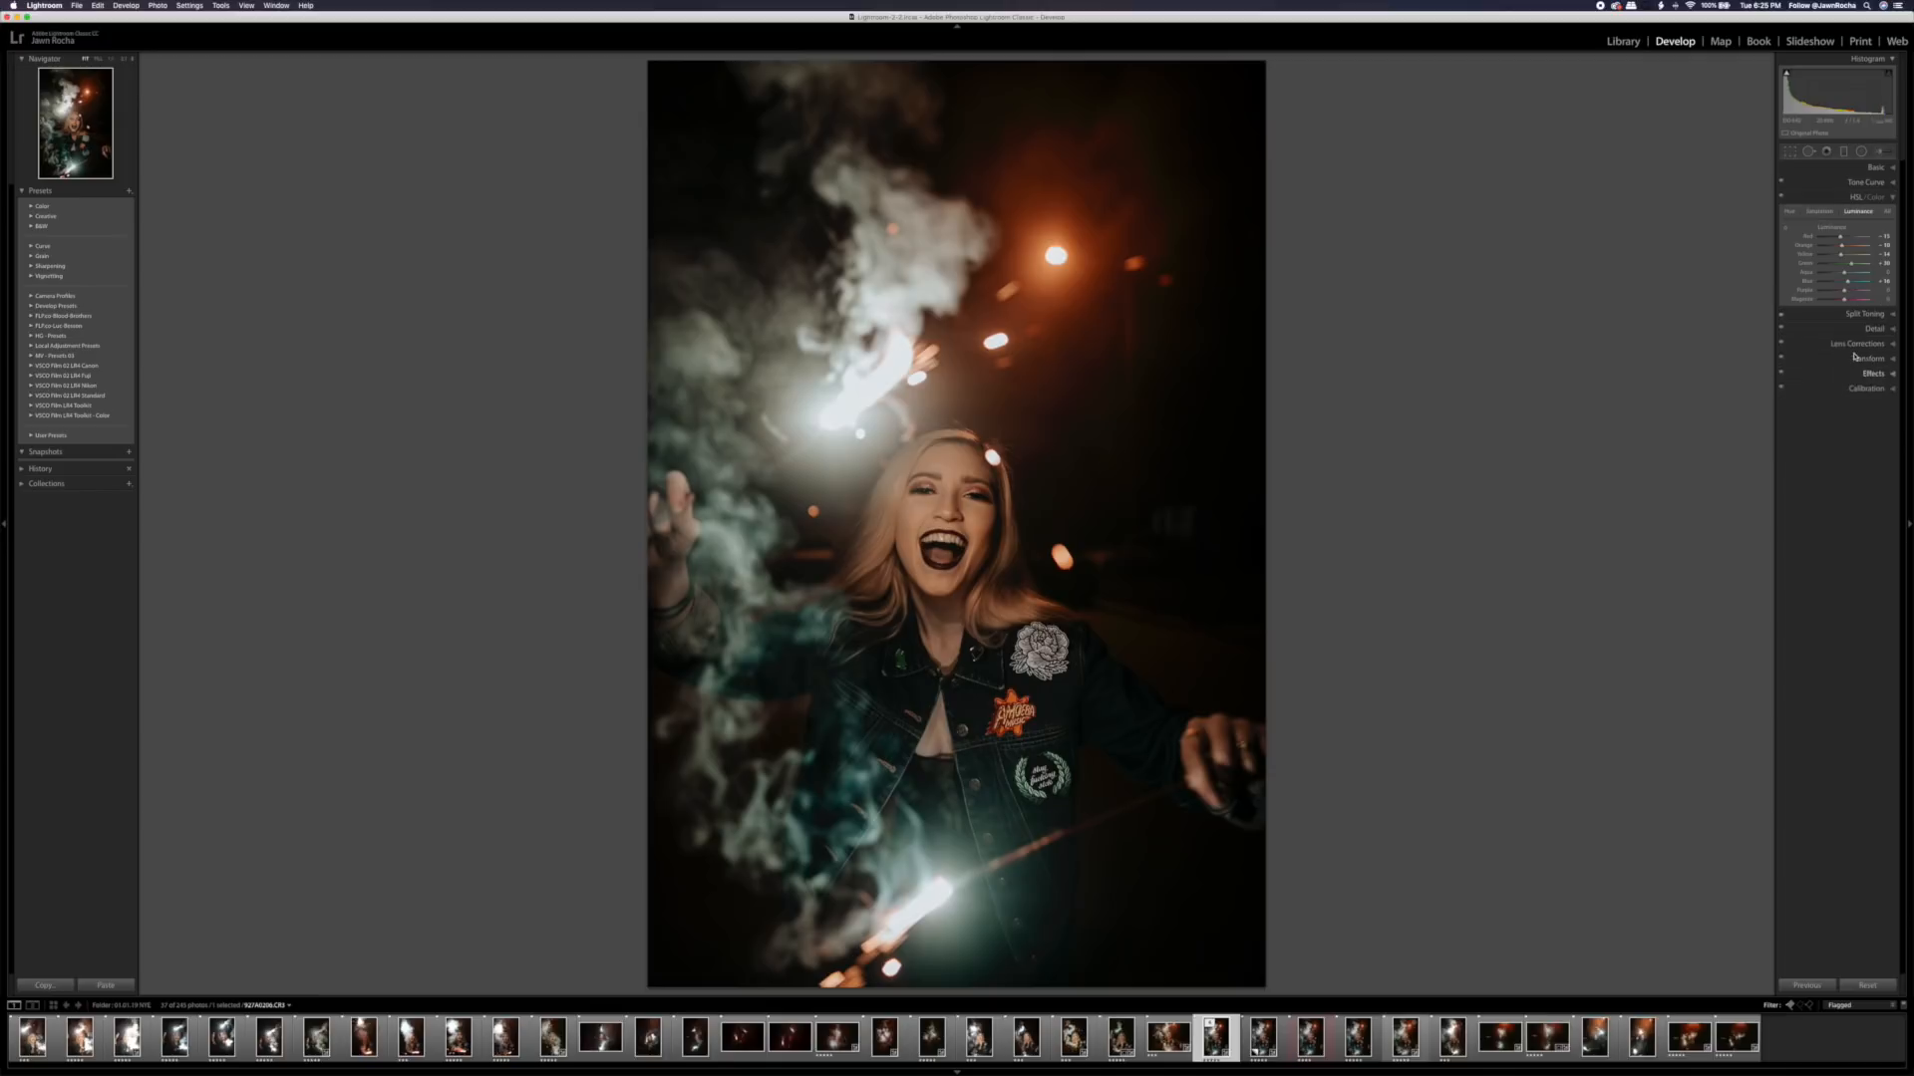
left_click(1788, 212)
left_click(1831, 283)
left_click_drag(1838, 280, 1836, 281)
key("super+z")
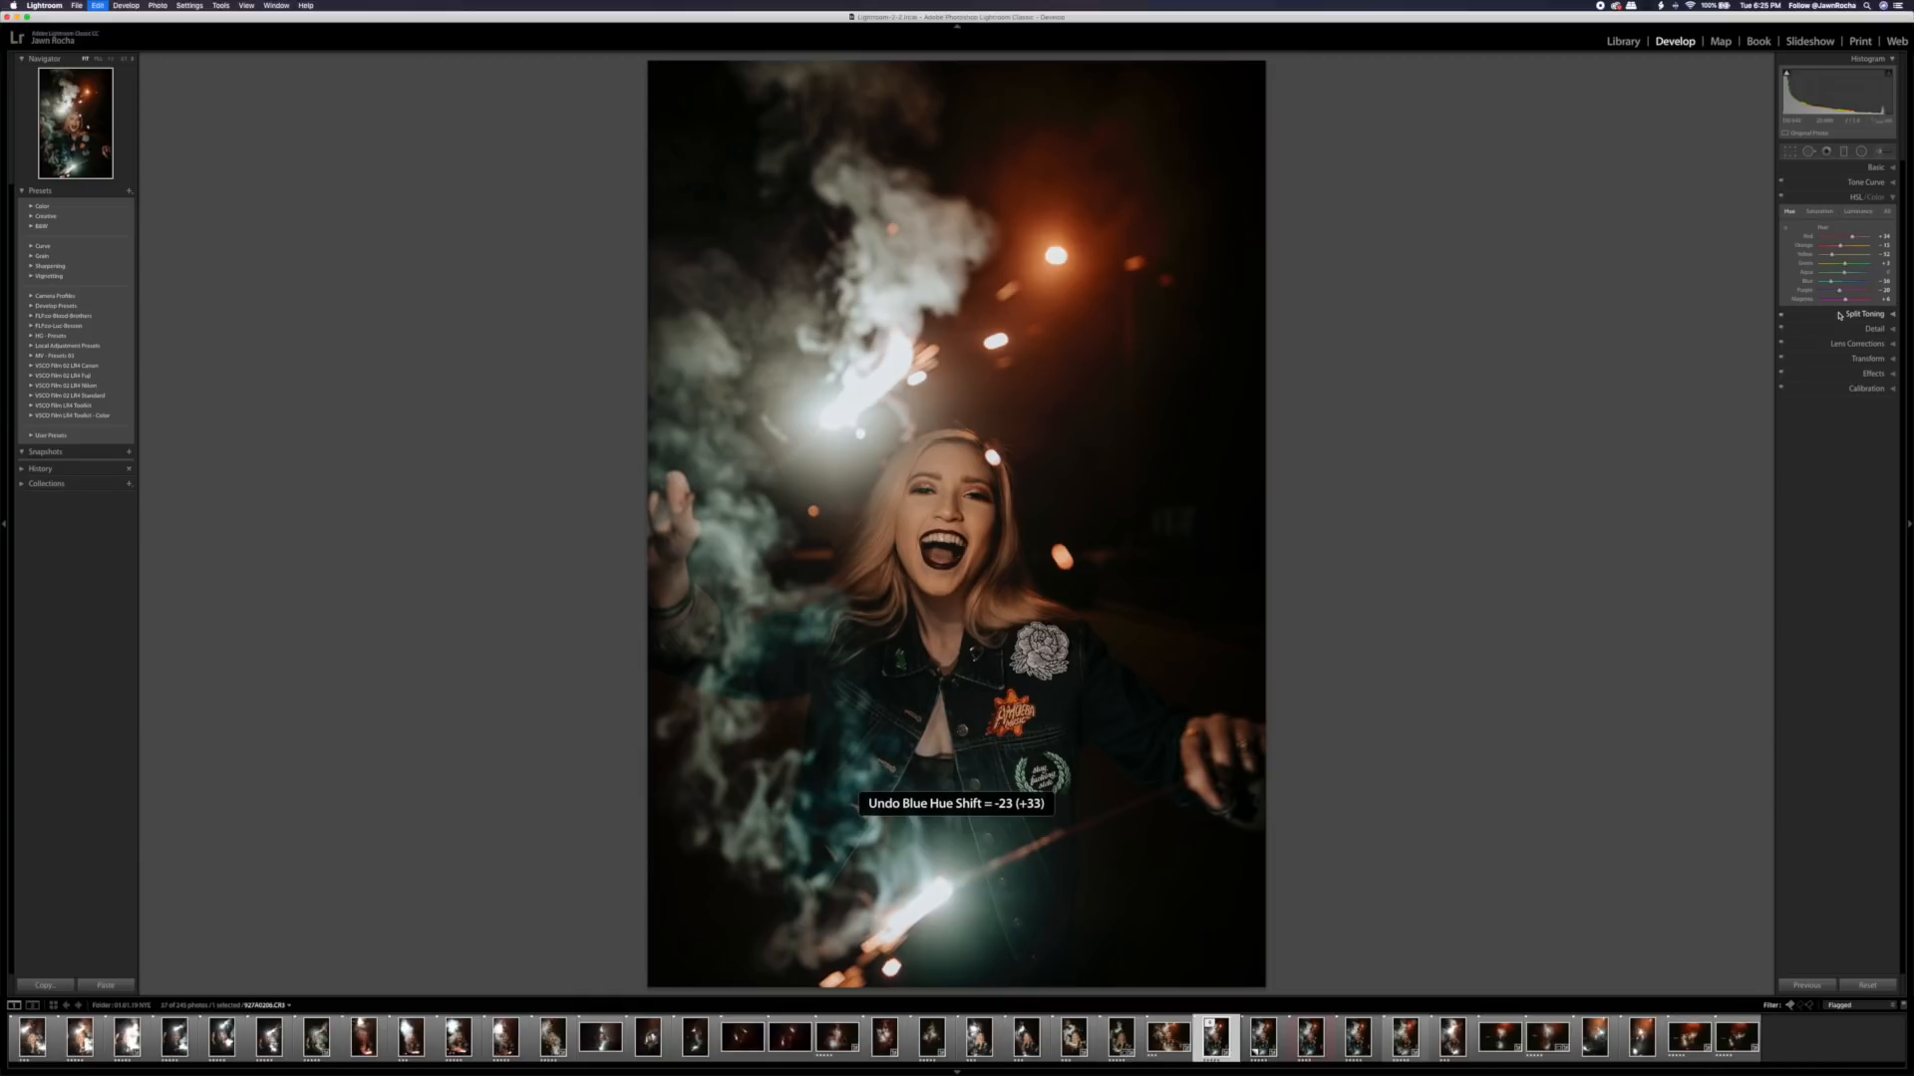
key("super+shift+z")
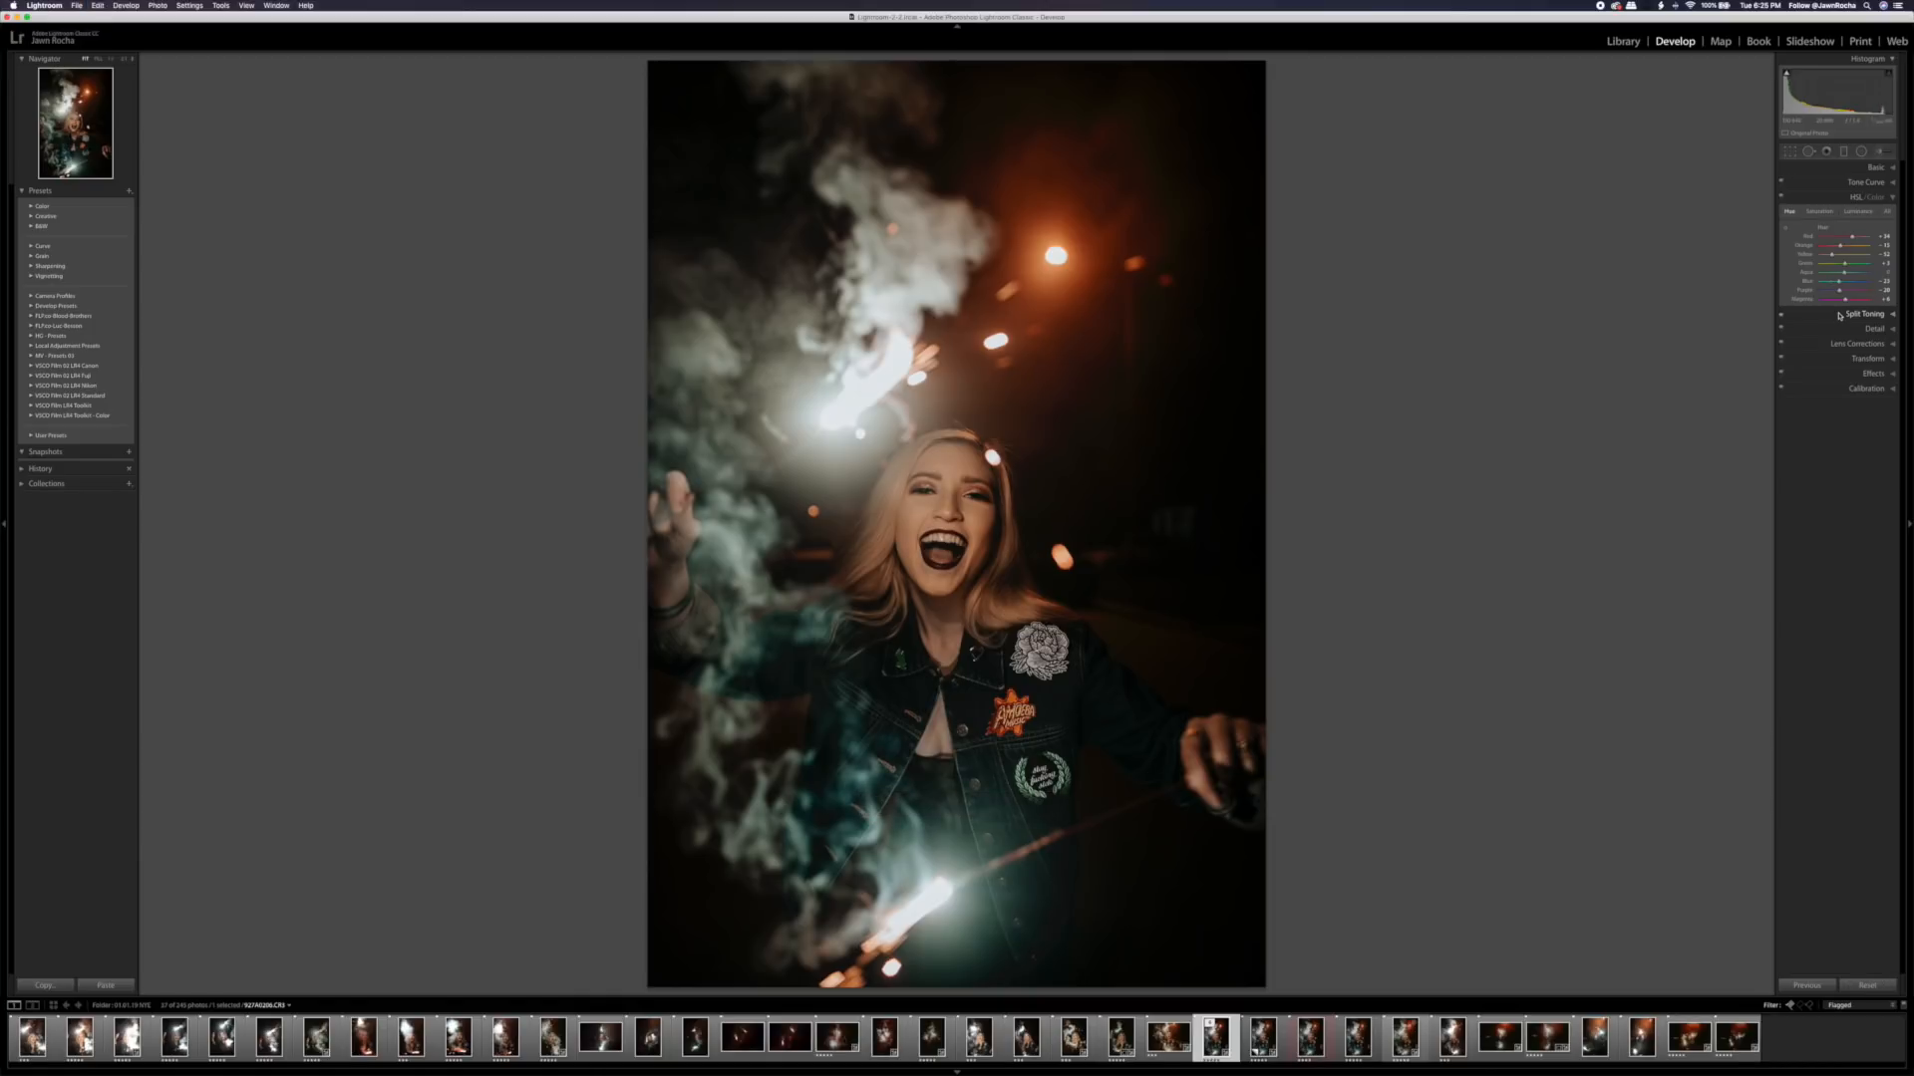
key("super+z")
key("super+shift+z")
mouse_move(1845, 274)
left_mouse_down()
mouse_move(1884, 270)
mouse_move(1732, 286)
mouse_move(1889, 284)
mouse_move(1849, 279)
left_mouse_up()
- Centre the detail preview on the woman's eye and raise the sharpening Amount
left_click(1874, 329)
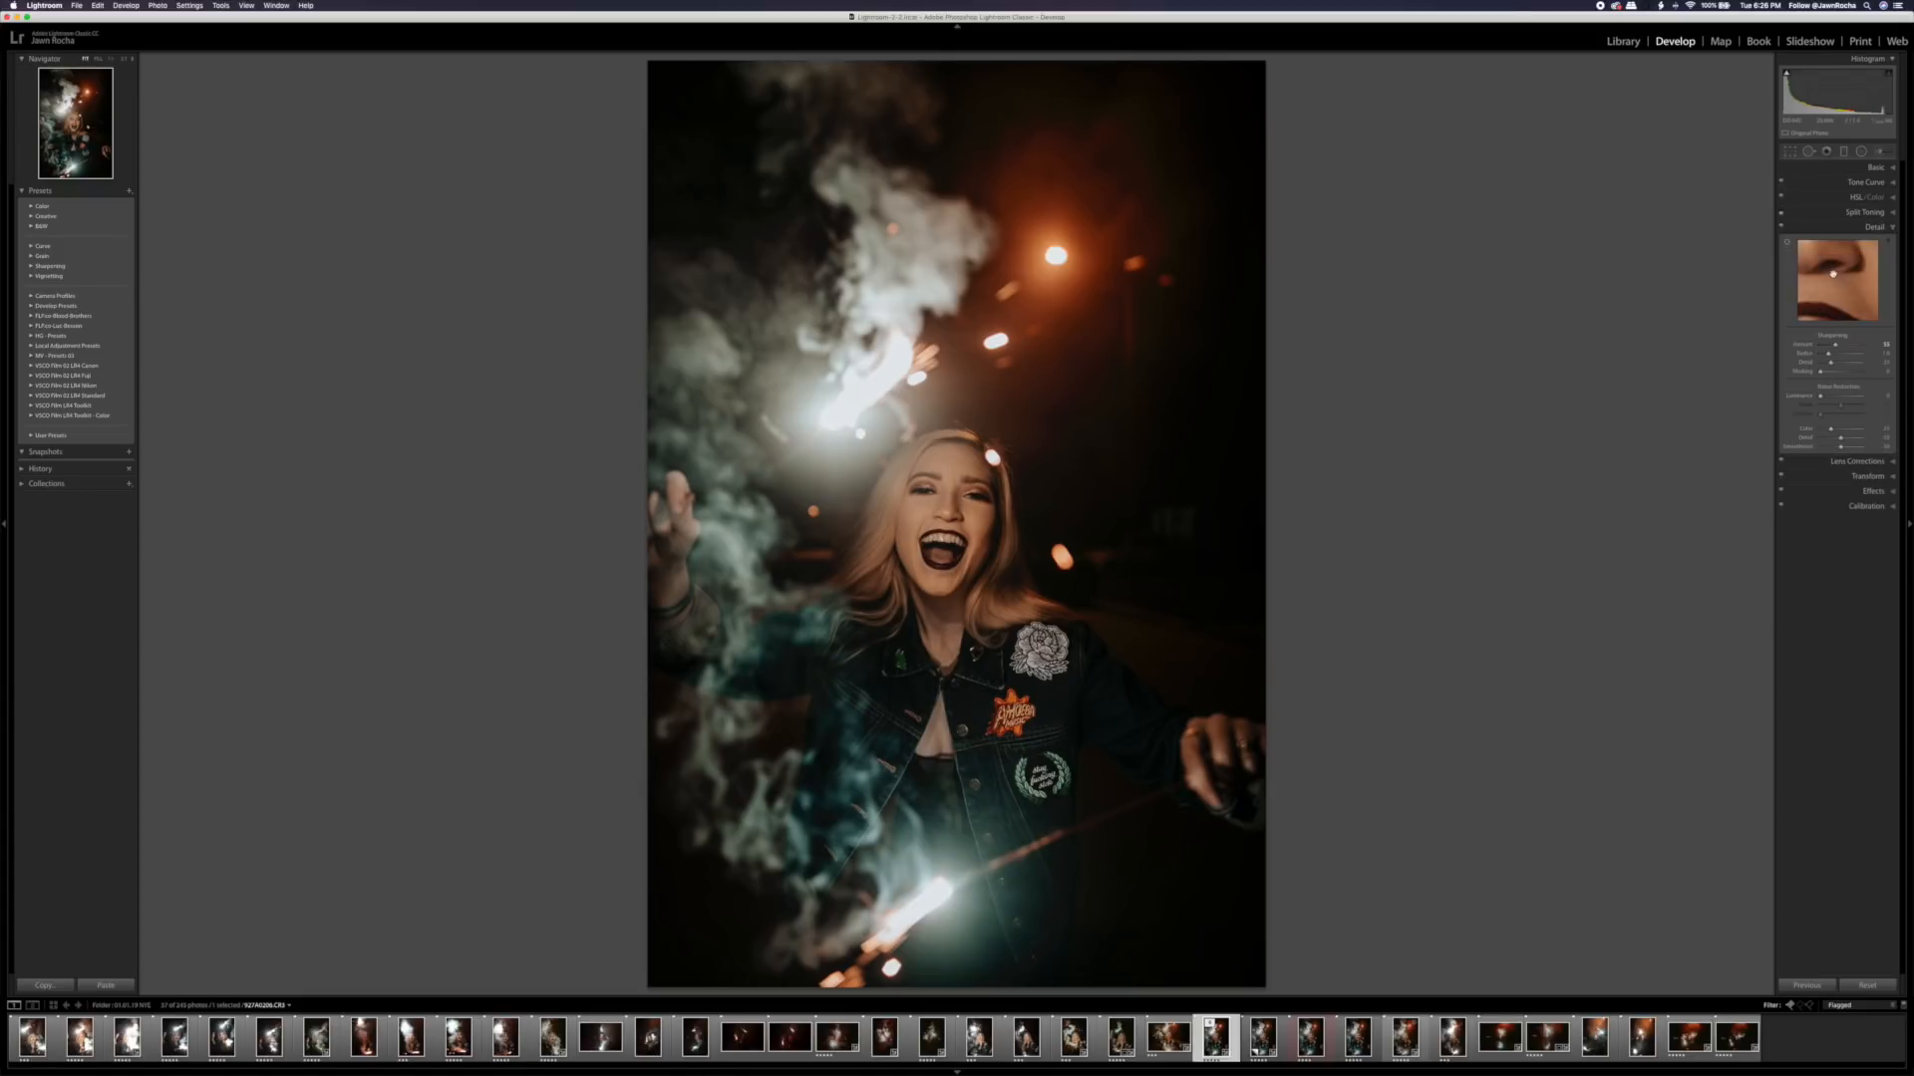
left_click(1788, 242)
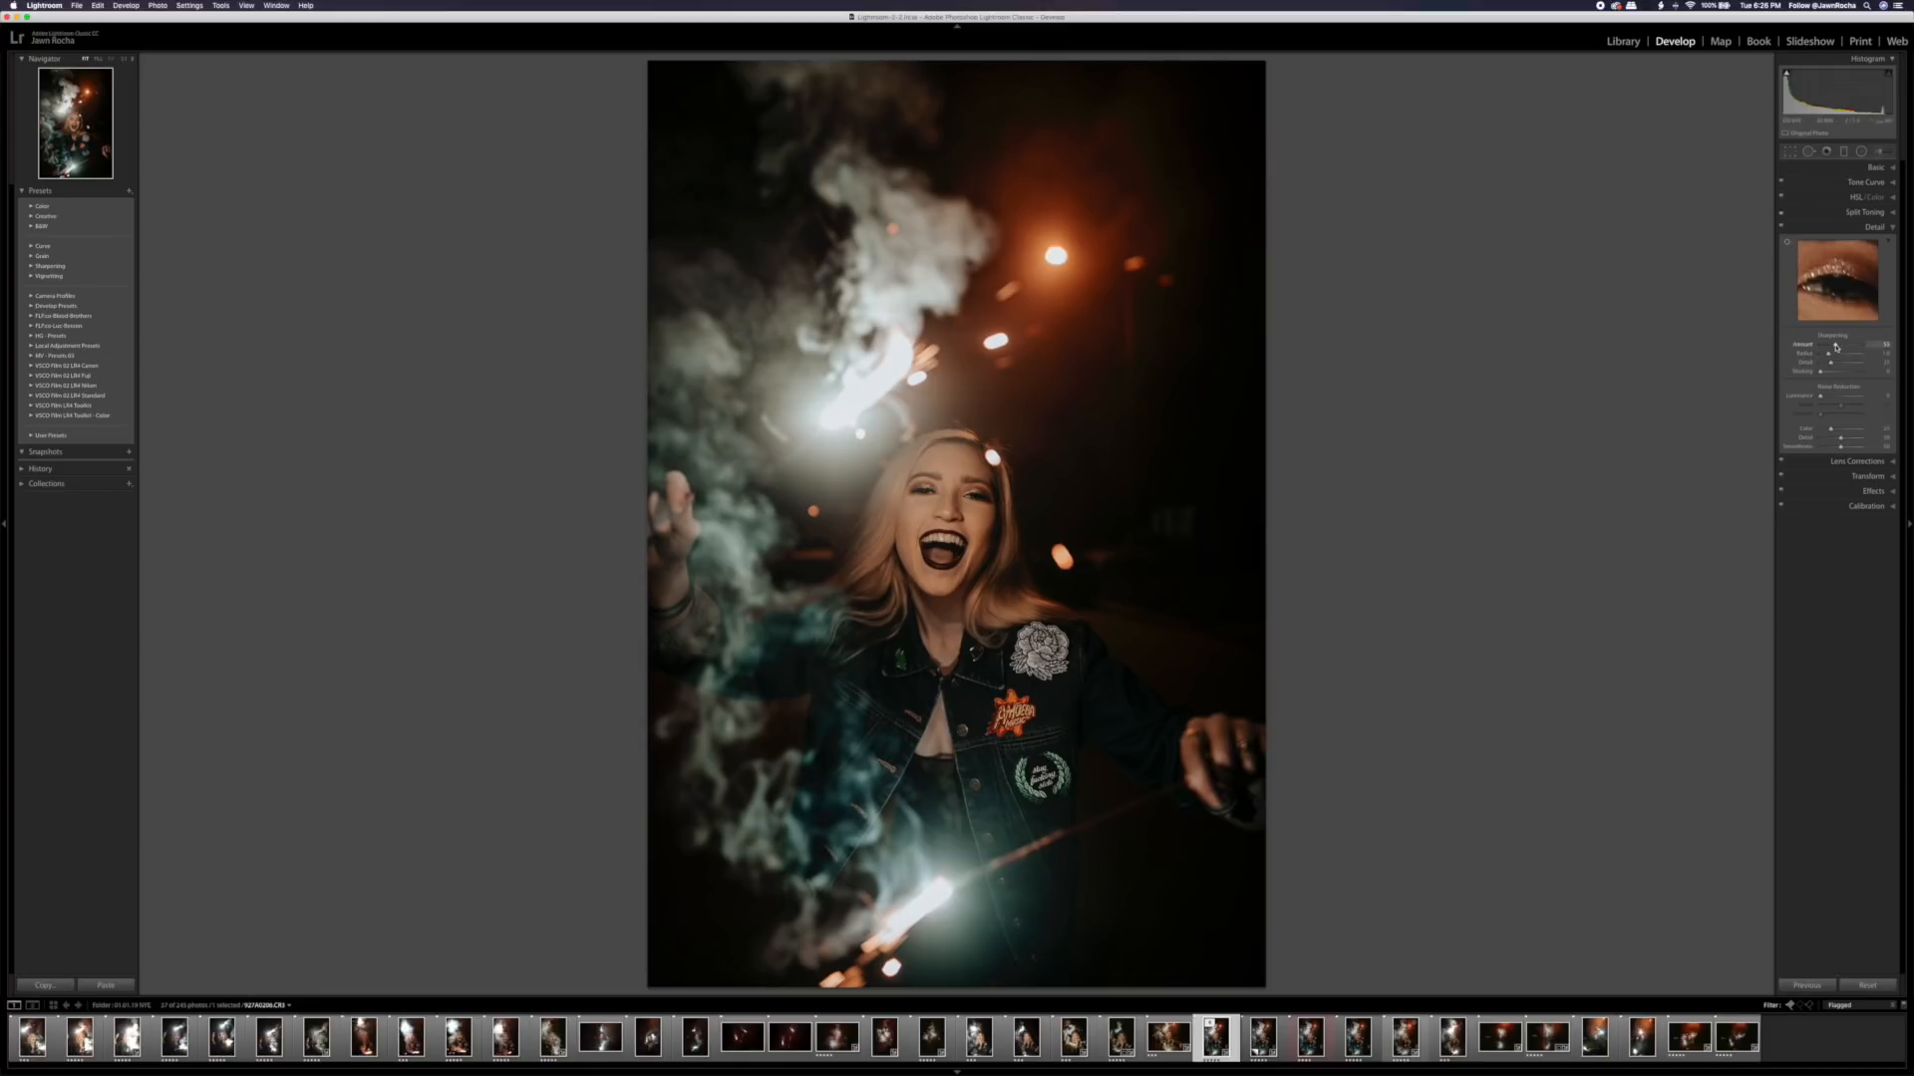
key("alt")
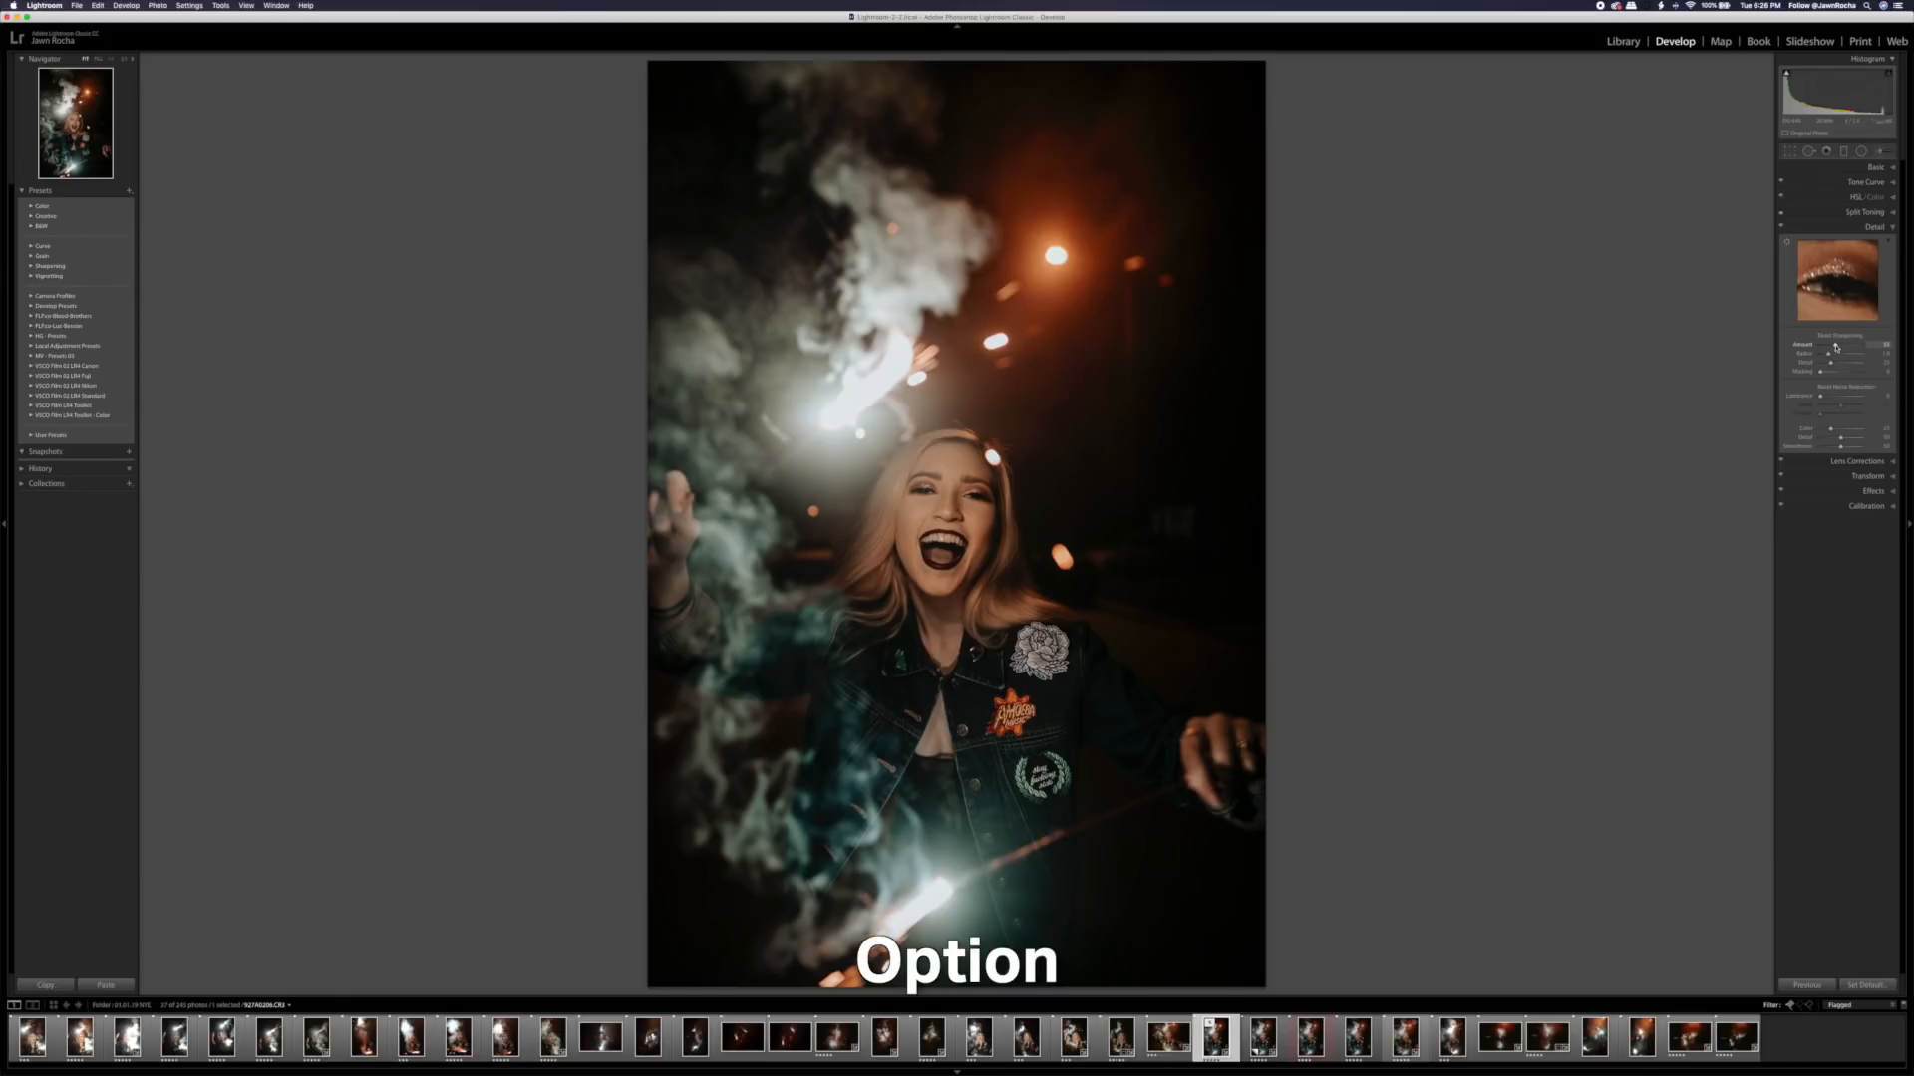
left_click(1836, 346, "alt")
left_click_drag(1838, 344, 1844, 345)
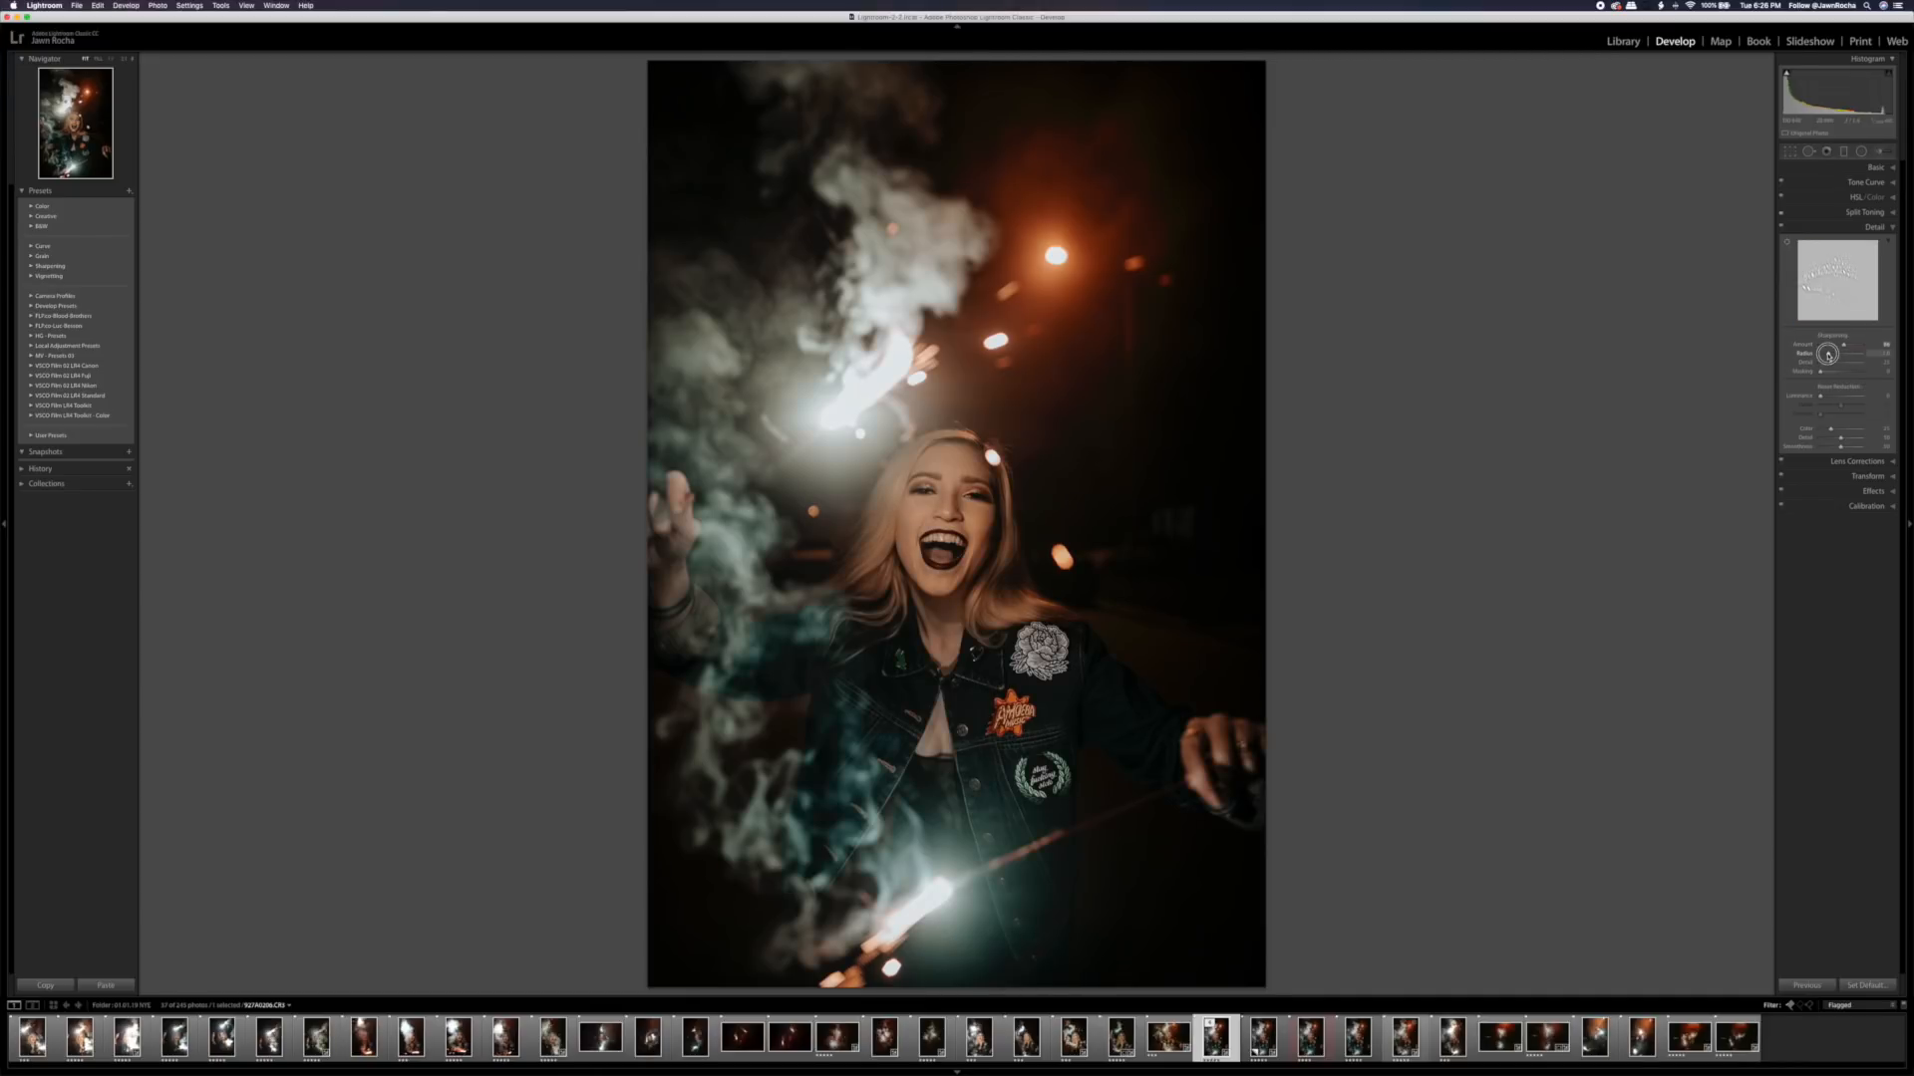
- Raise the sharpening Masking using its mask preview, and check the Luminance noise reduction value
left_click(1821, 372, "alt")
left_click_drag(1821, 373, 1846, 368)
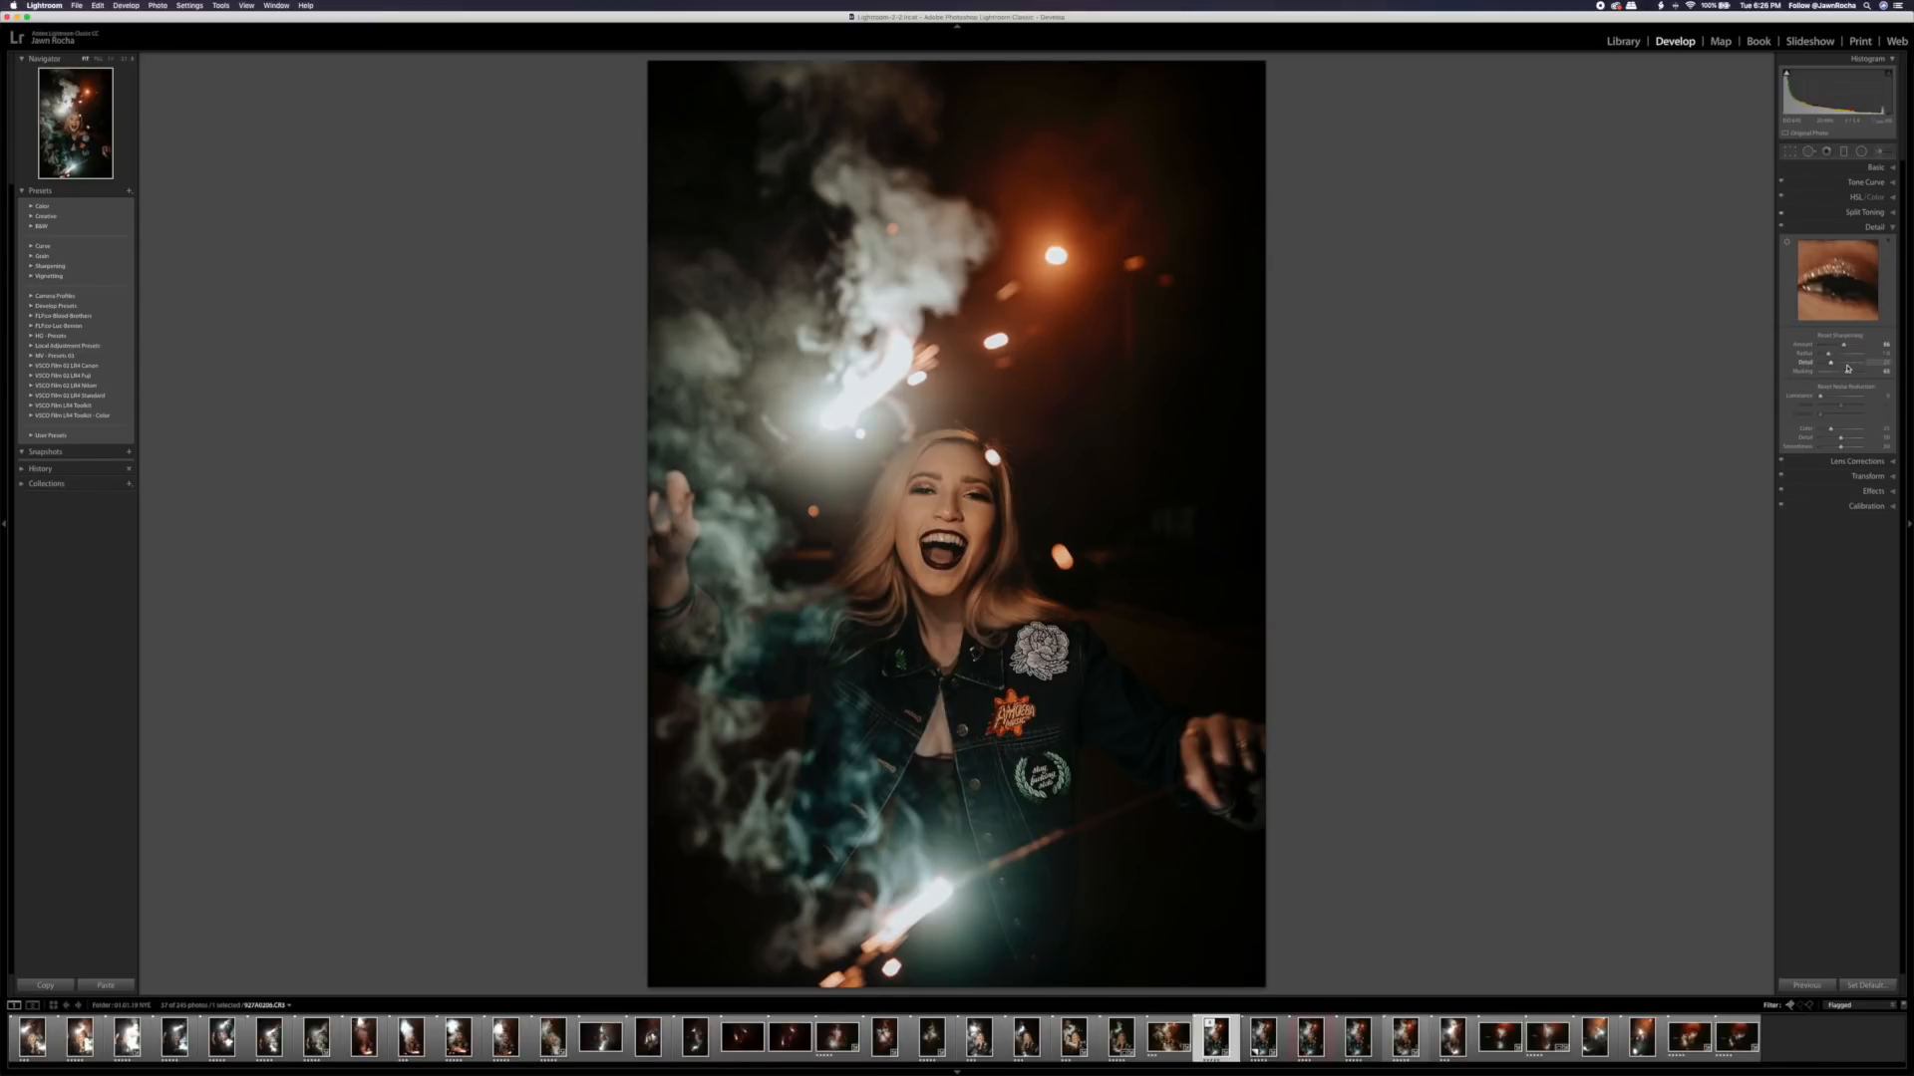
left_click_drag(1847, 368, 1847, 372, "alt")
left_click(1882, 398)
key("Return")
left_click(1873, 227)
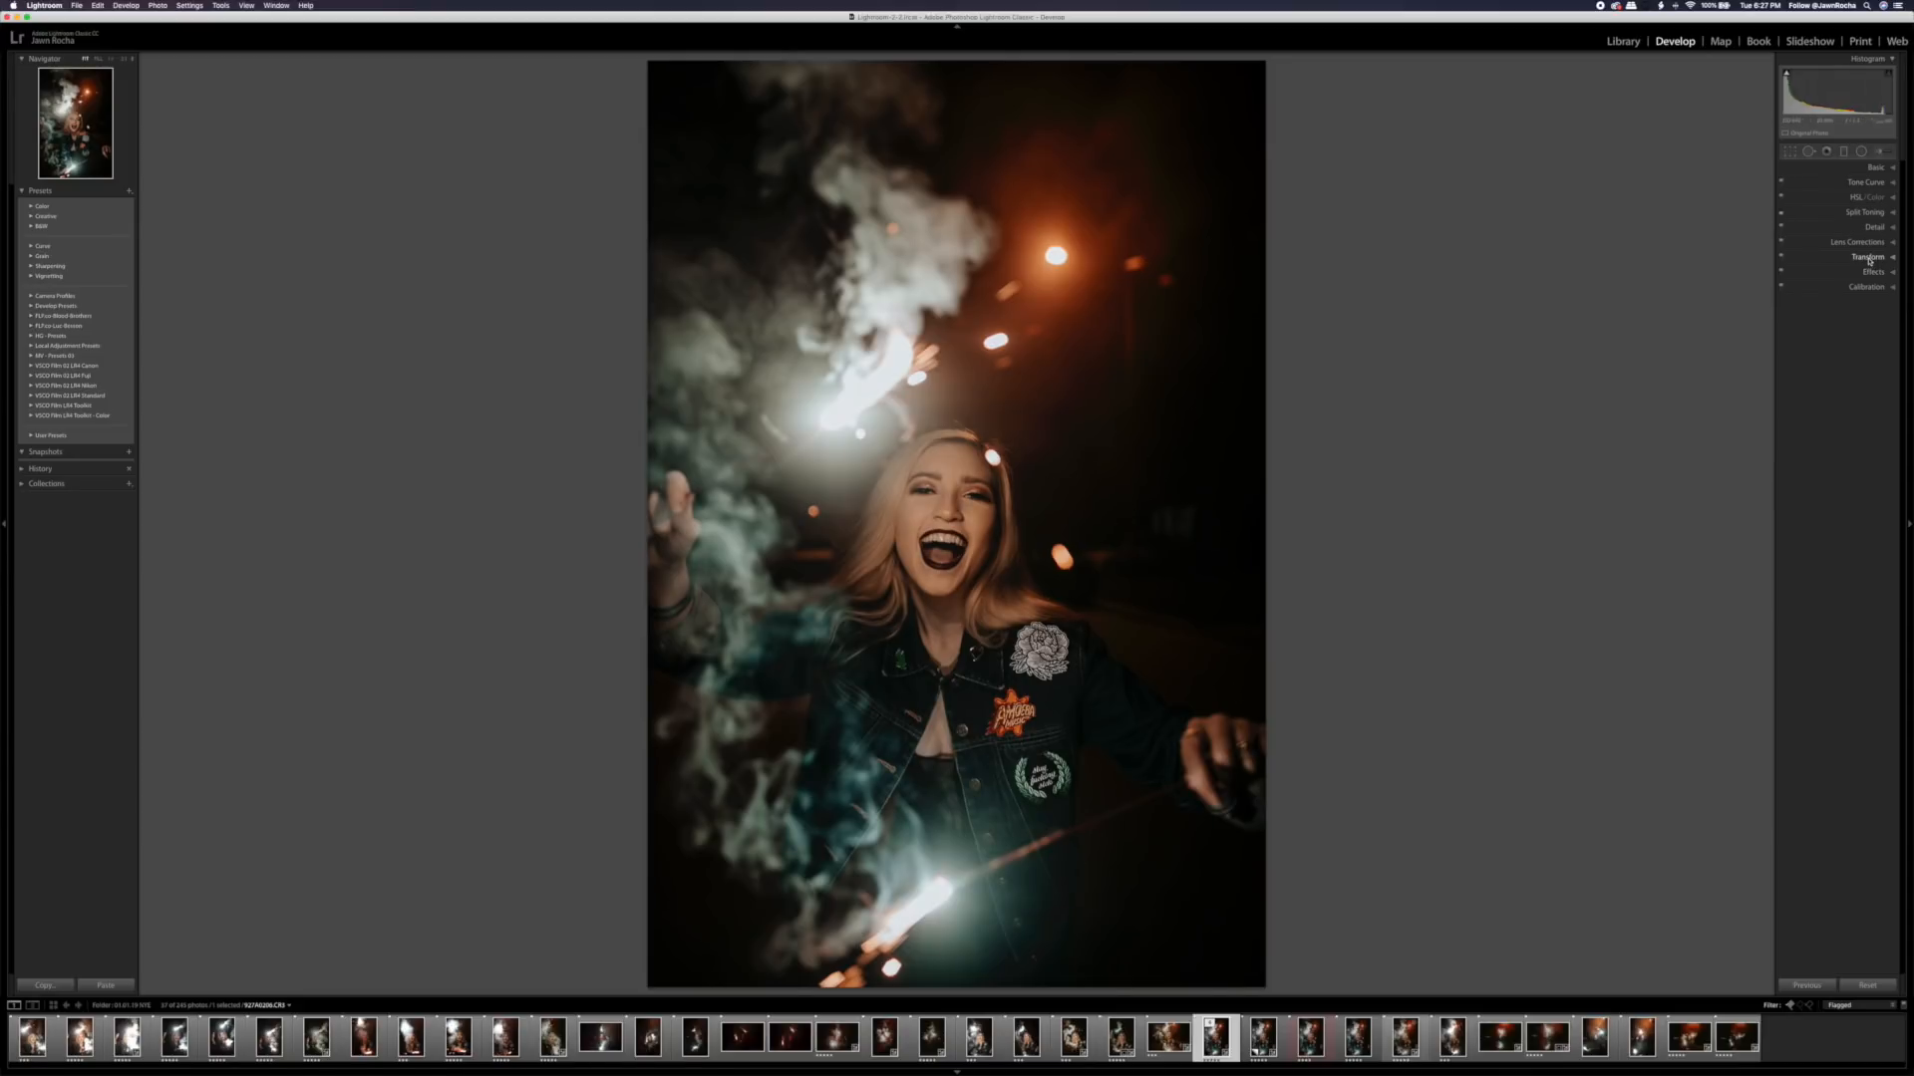
- Try the Auto Upright perspective correction and switch it back off
left_click(1869, 259)
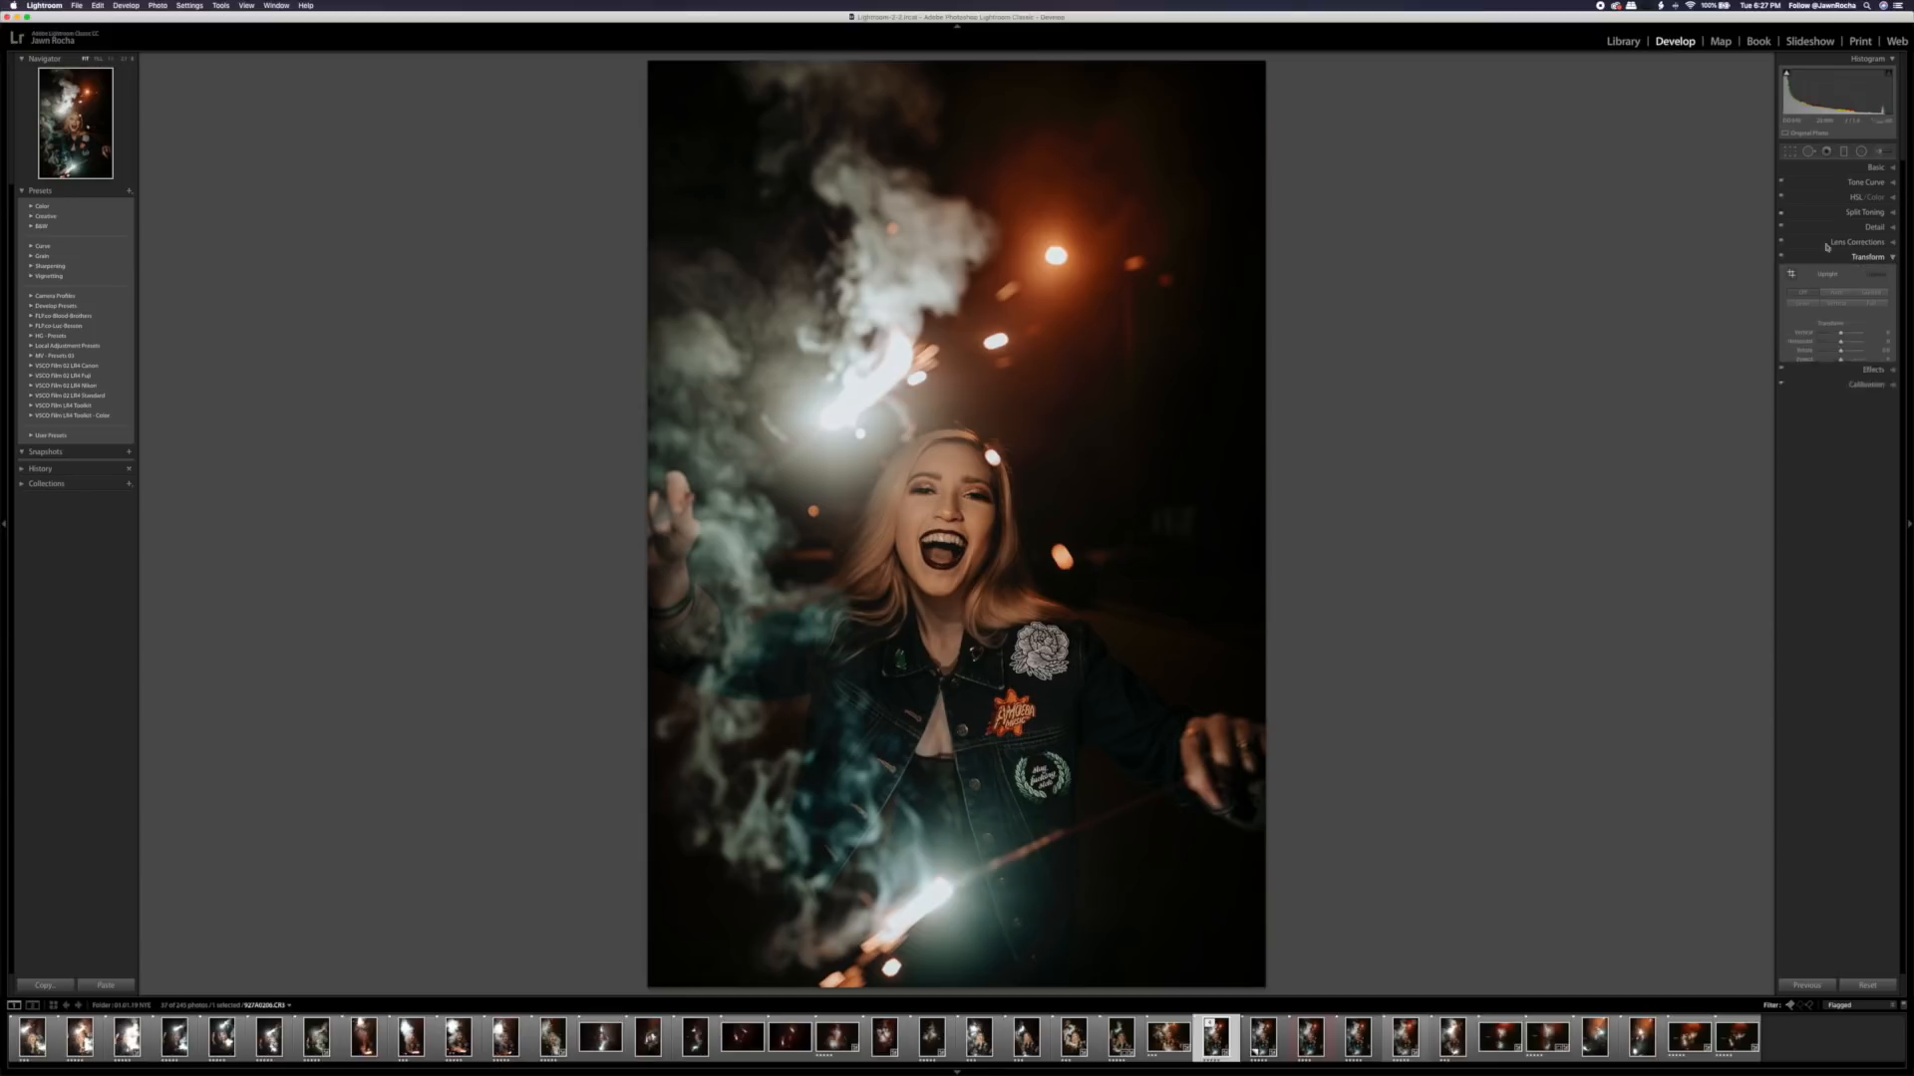
left_click(1841, 294)
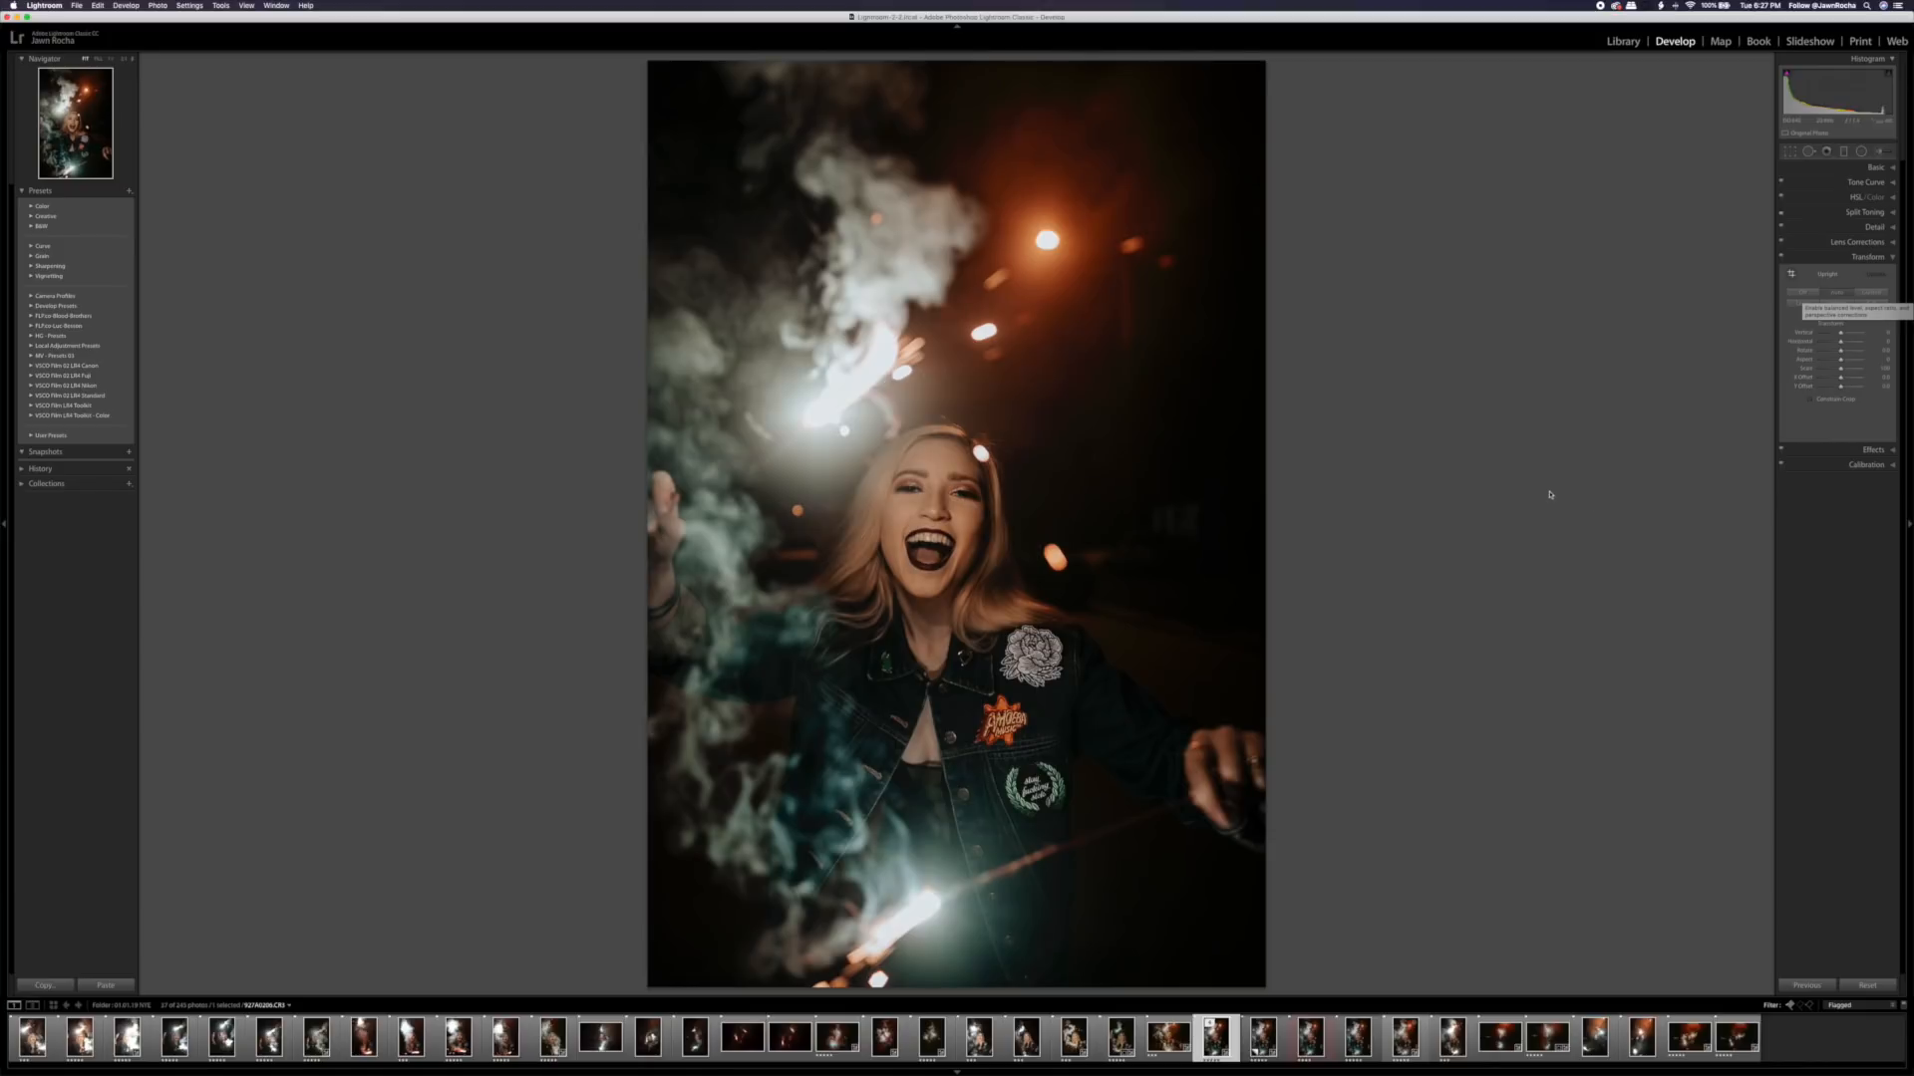
left_click(1811, 295)
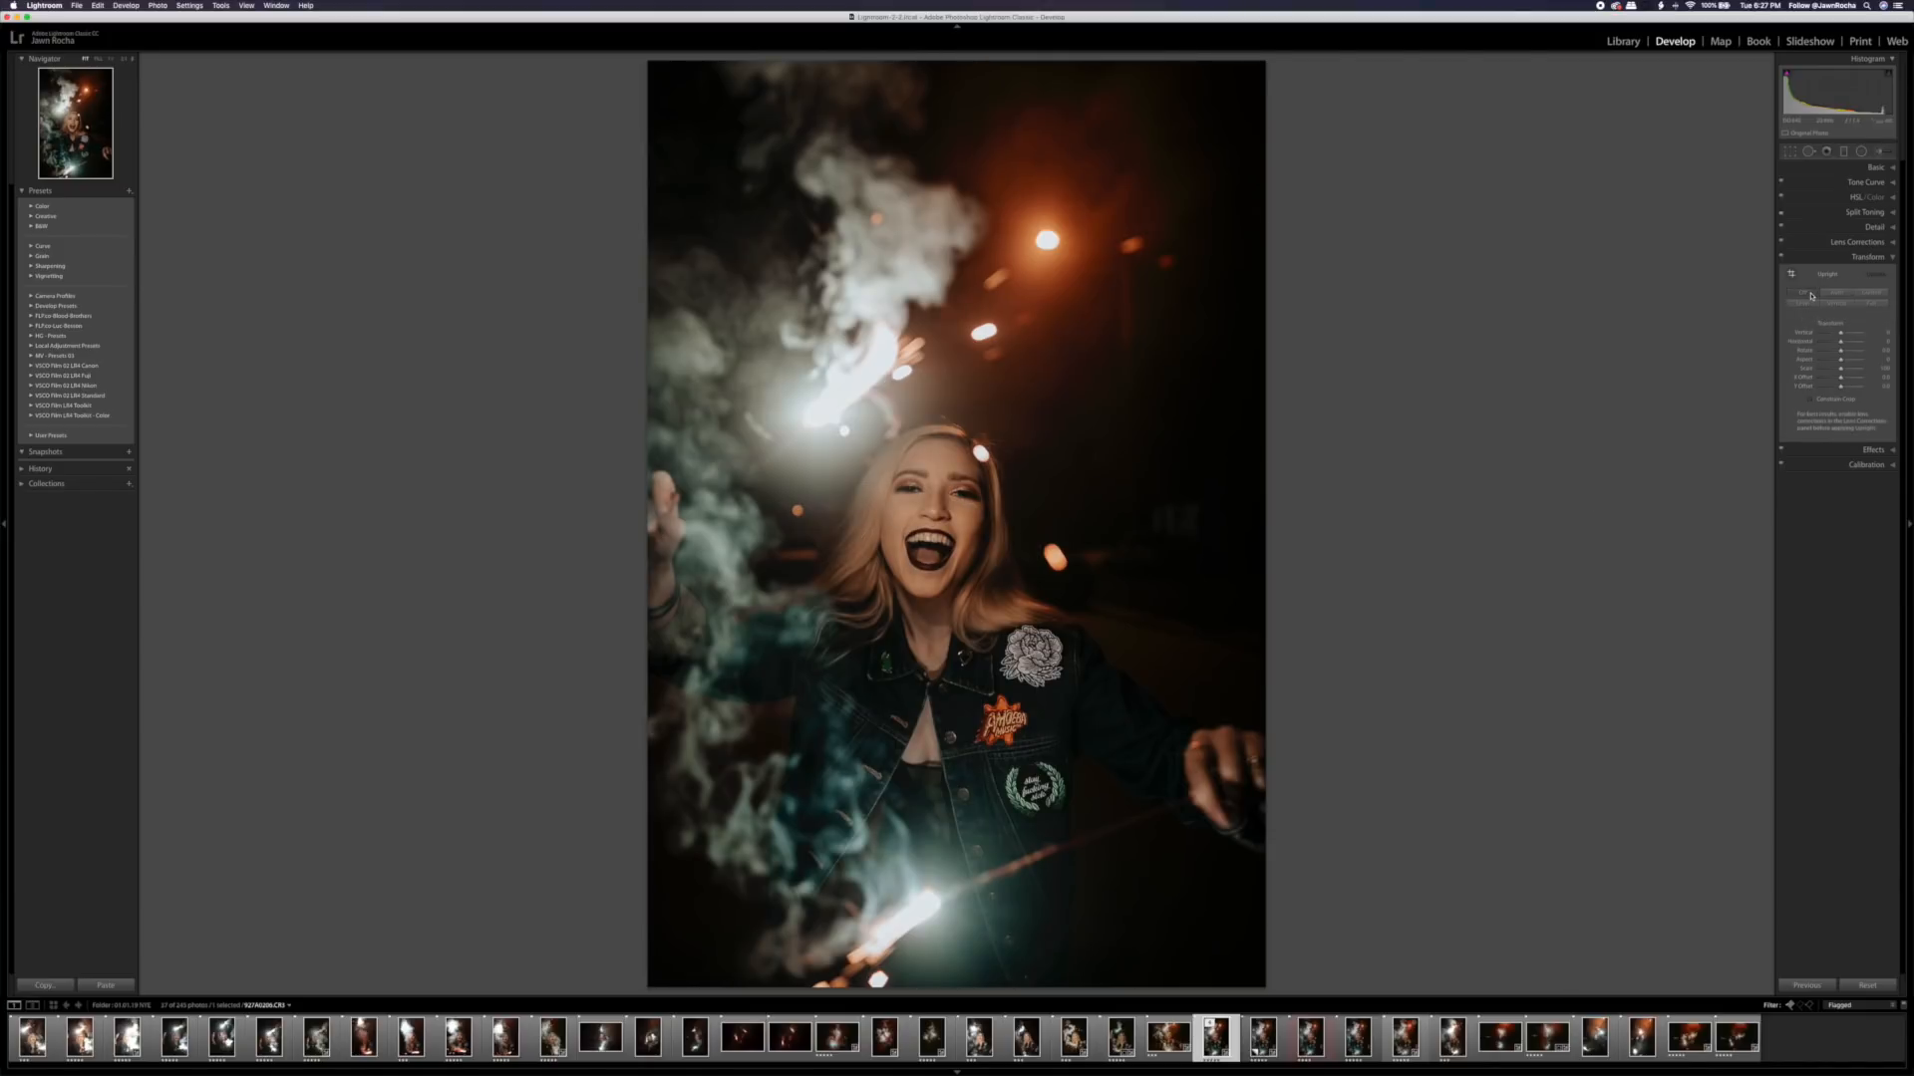
left_click(1864, 258)
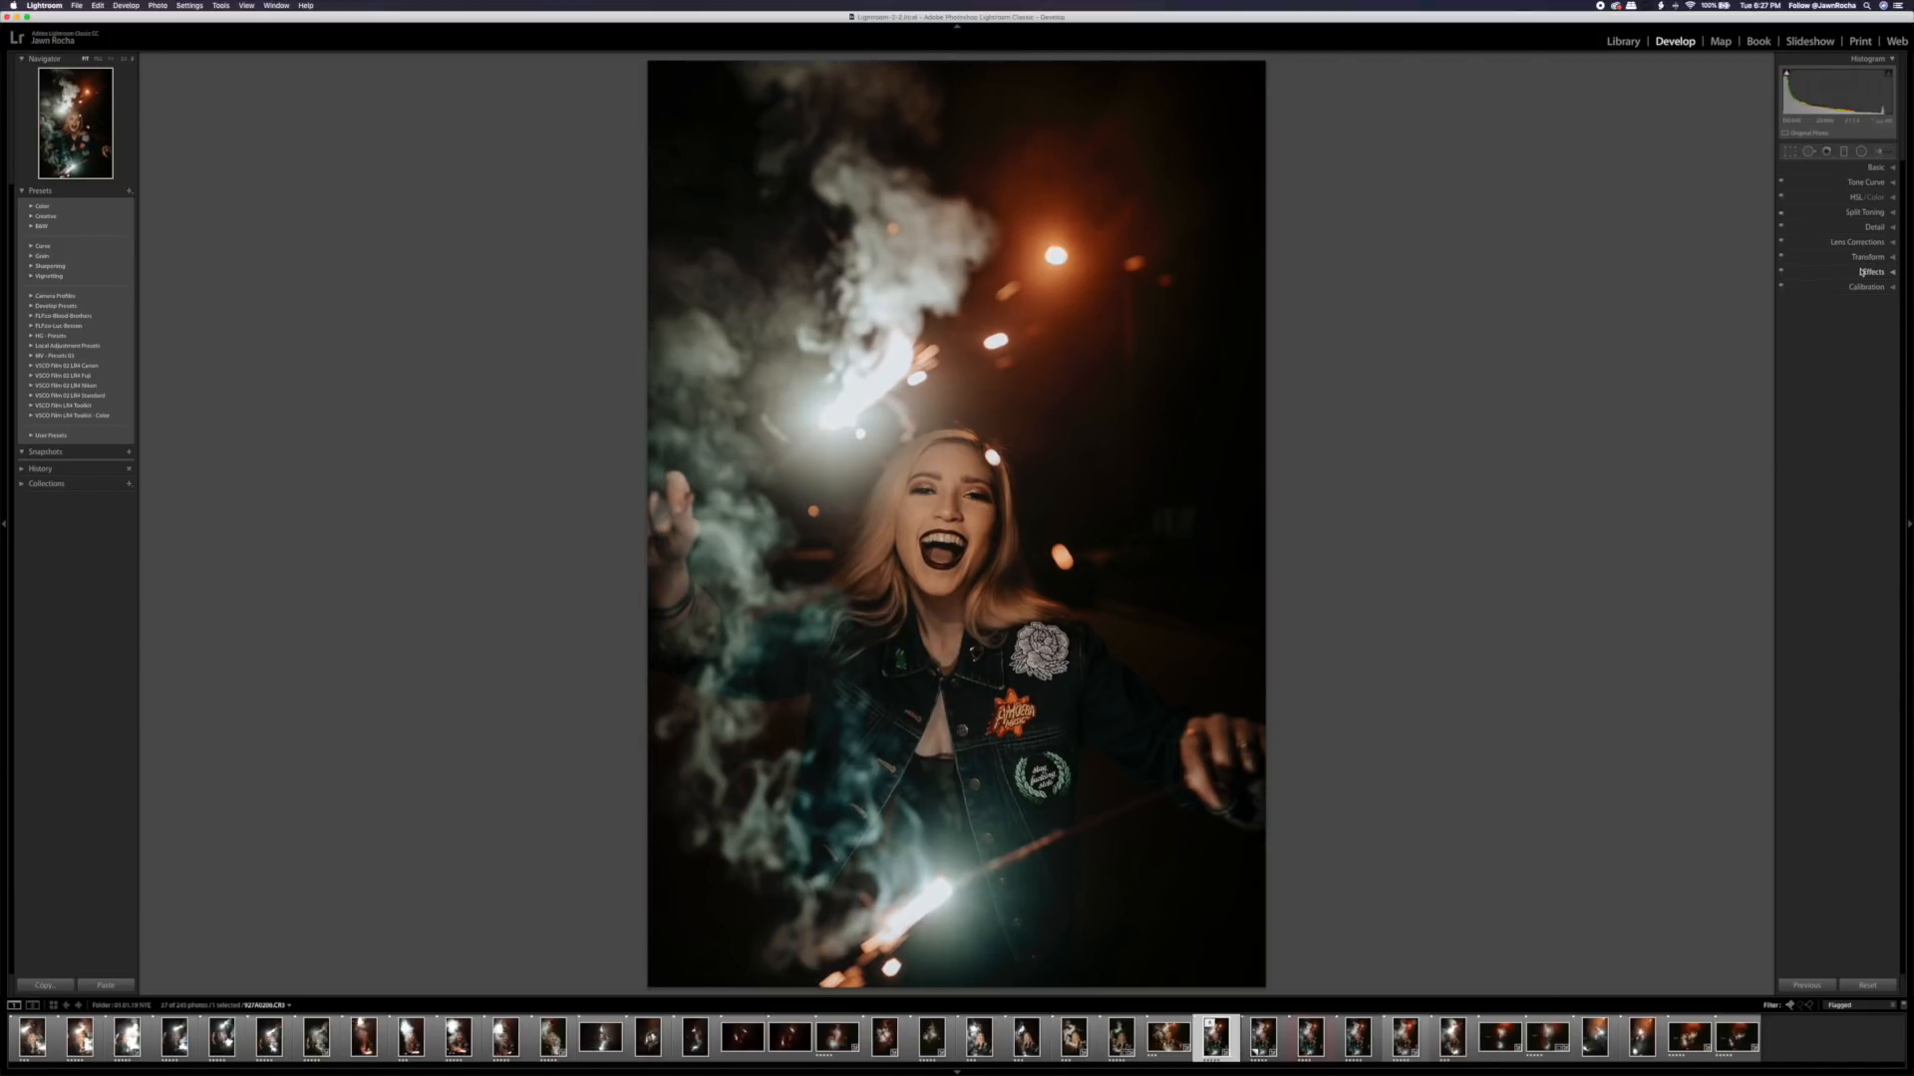
- Review the vignetting and grain settings and inspect the woman's face and the smoke up close
left_click(1862, 273)
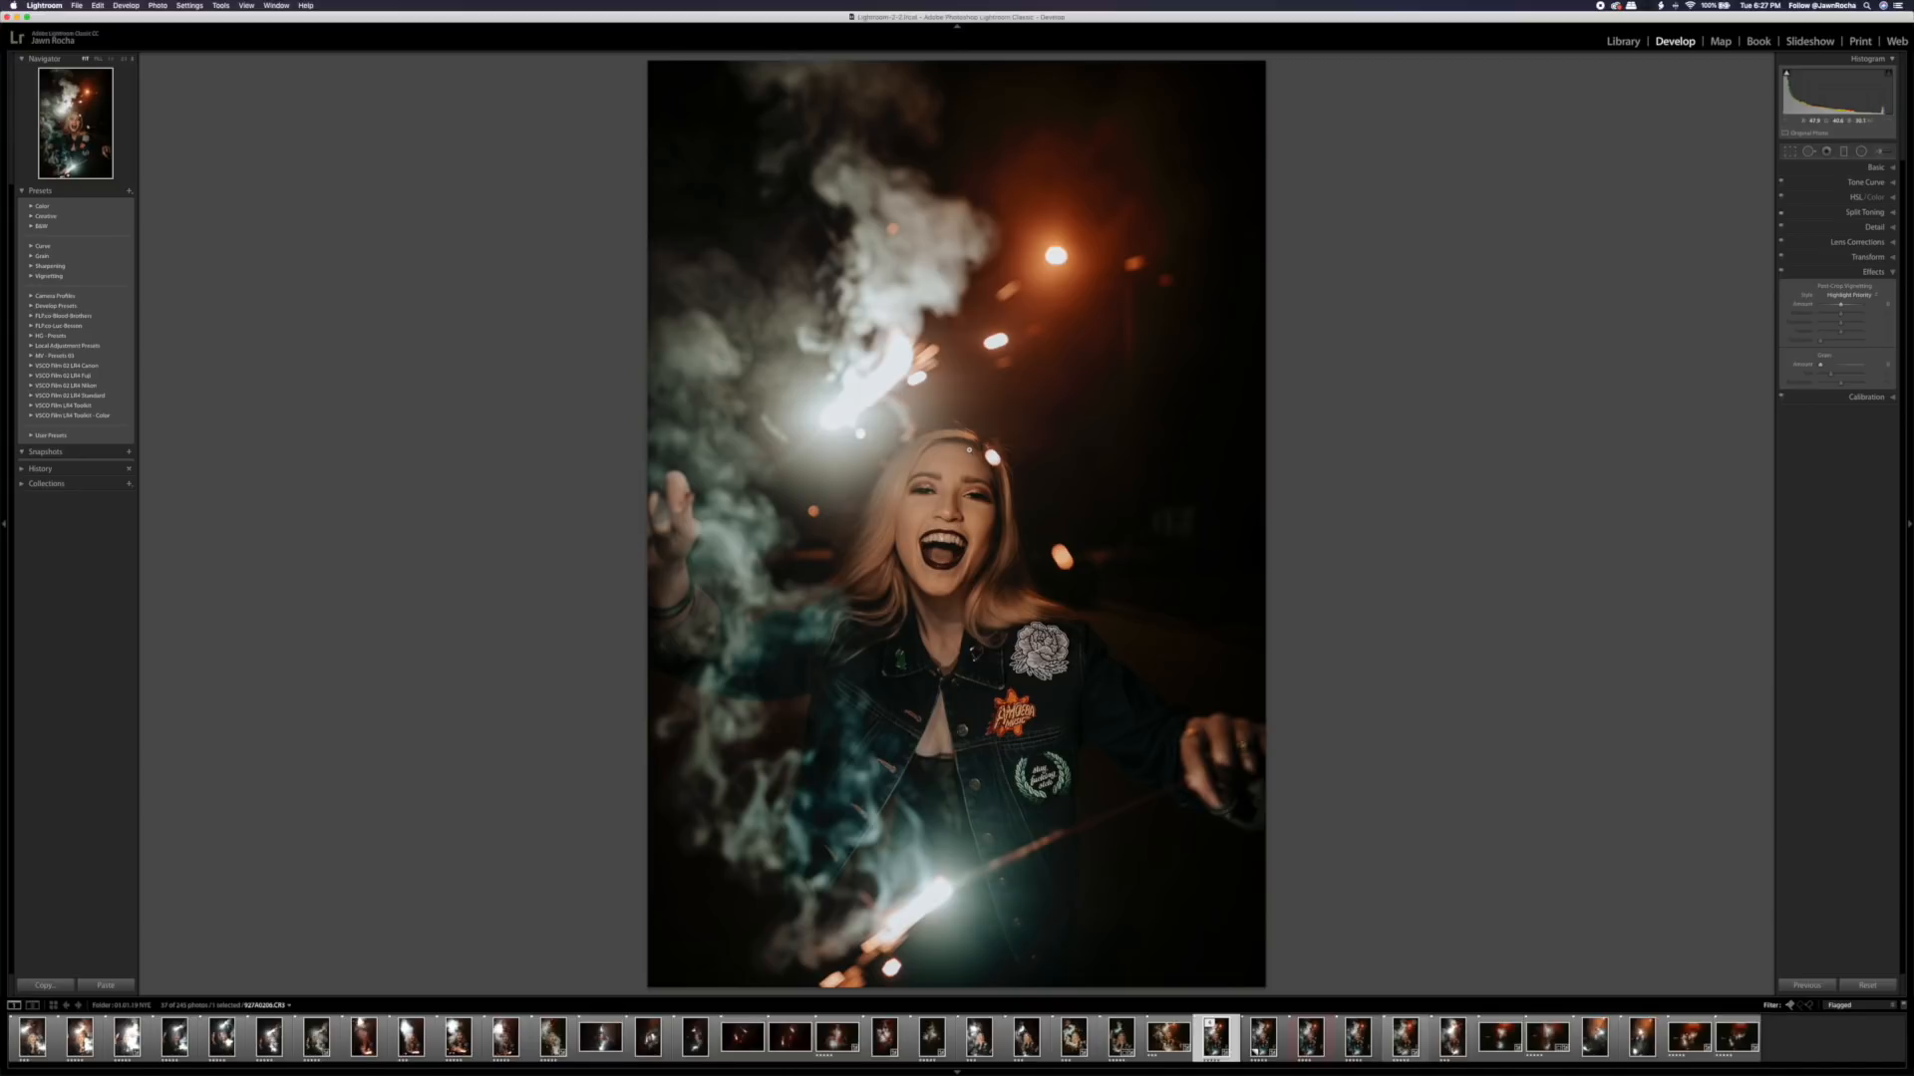
left_click(969, 450)
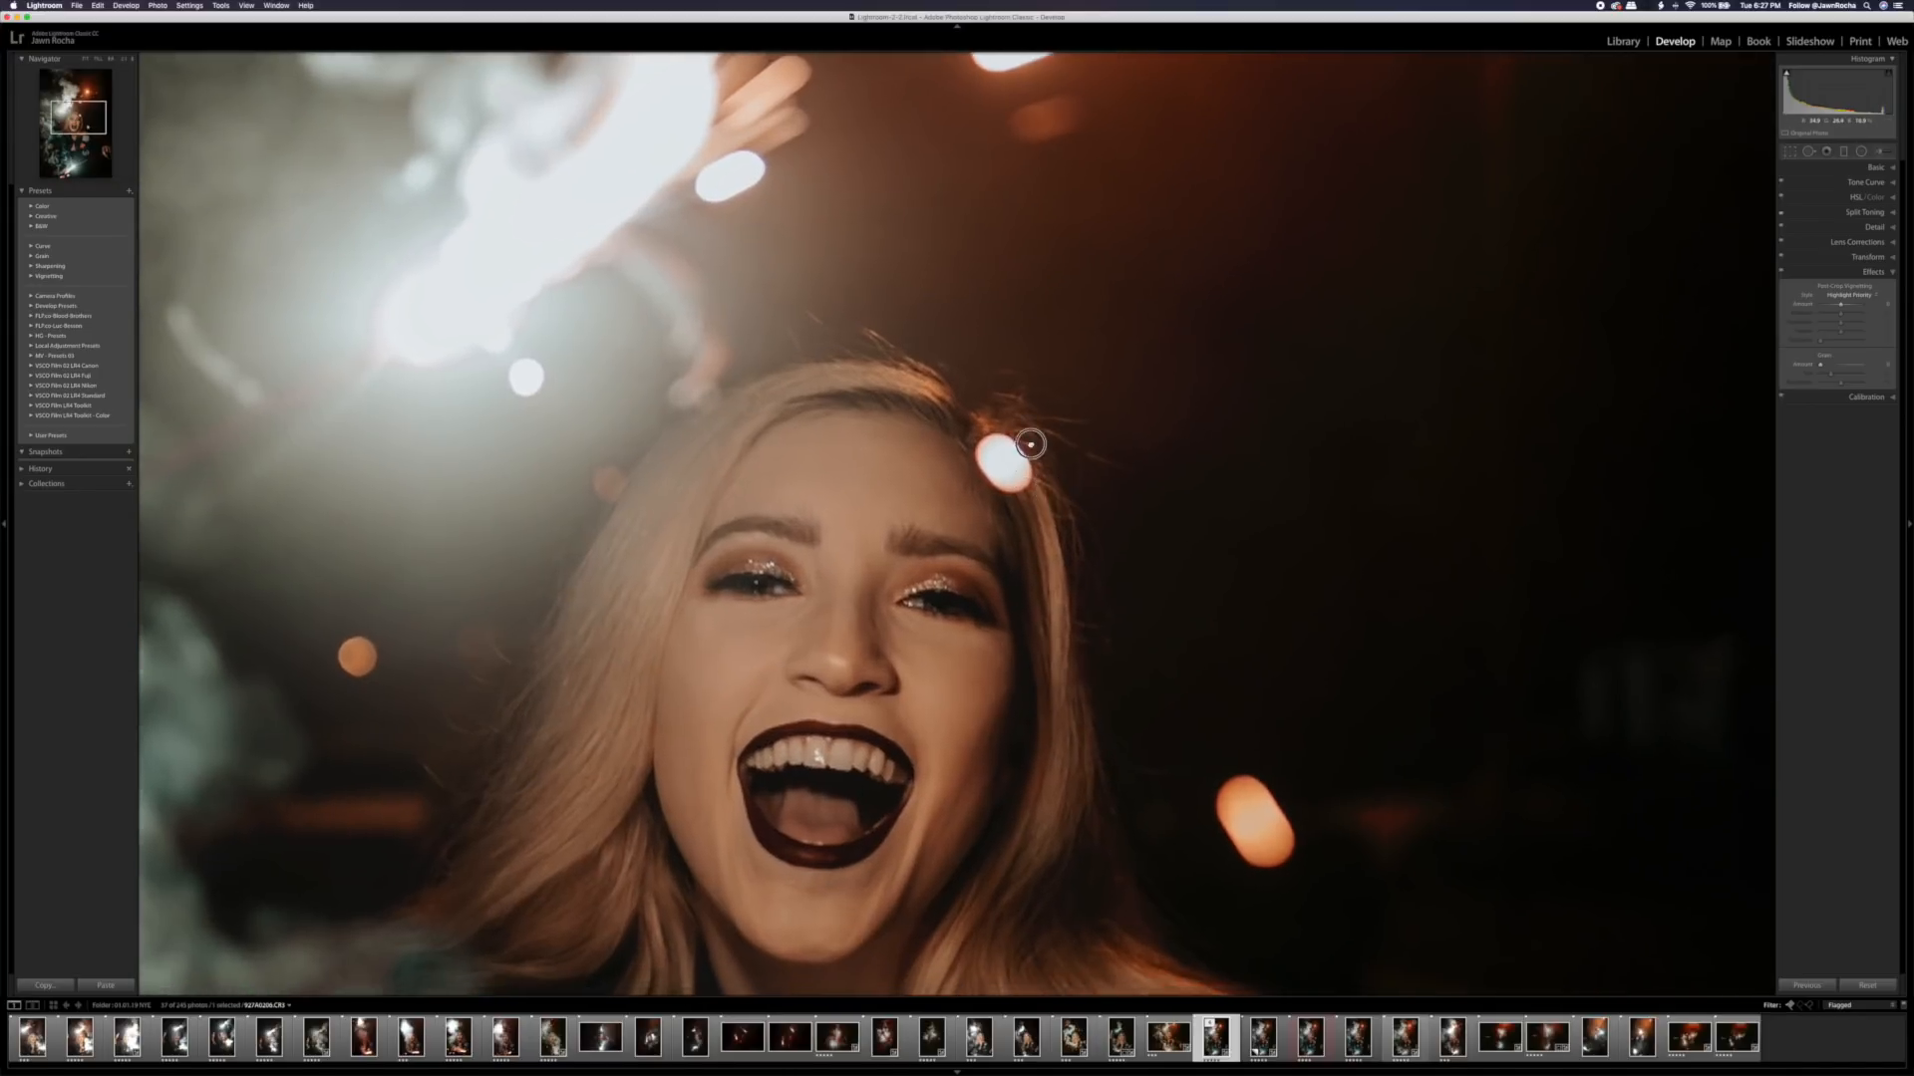
left_click_drag(1030, 444, 1504, 328)
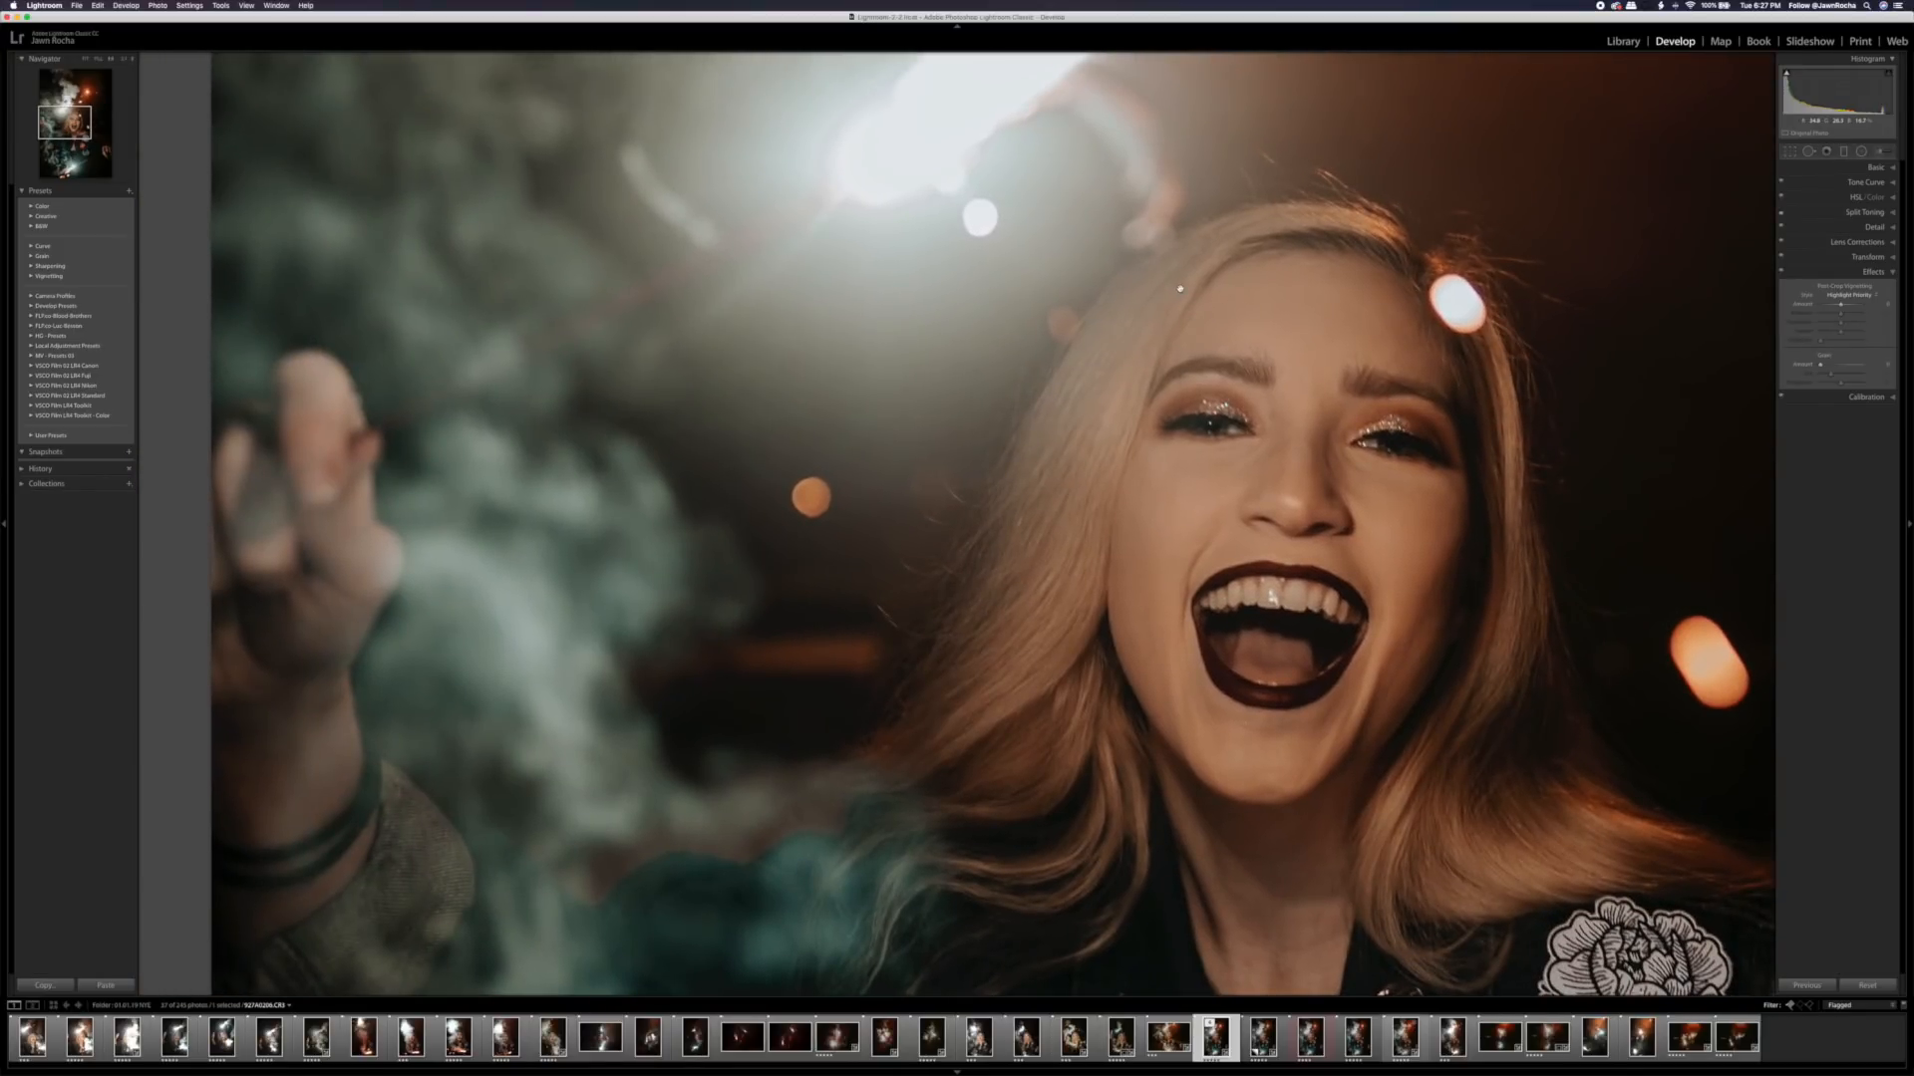
key("z")
left_click(1870, 272)
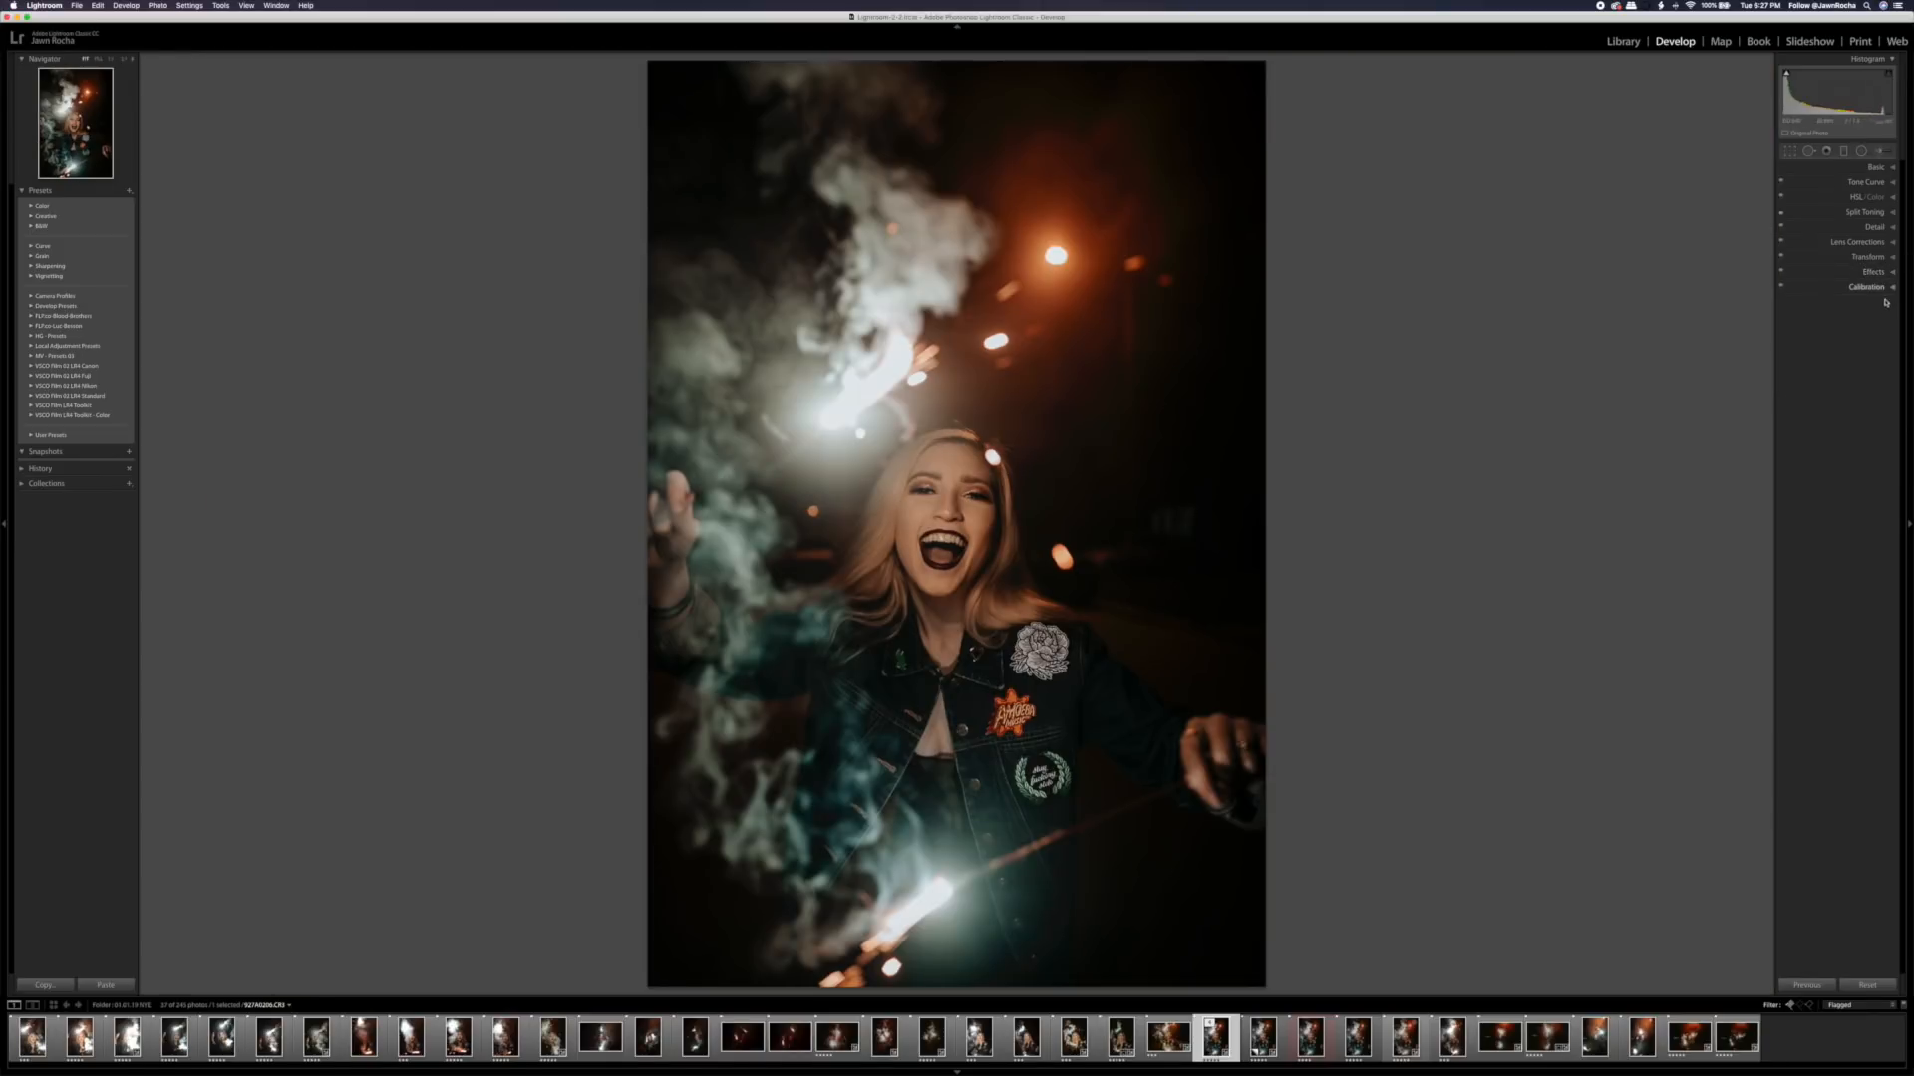
- Test the Green Primary hue in the calibration across both directions and settle it slightly above zero
left_click(1876, 288)
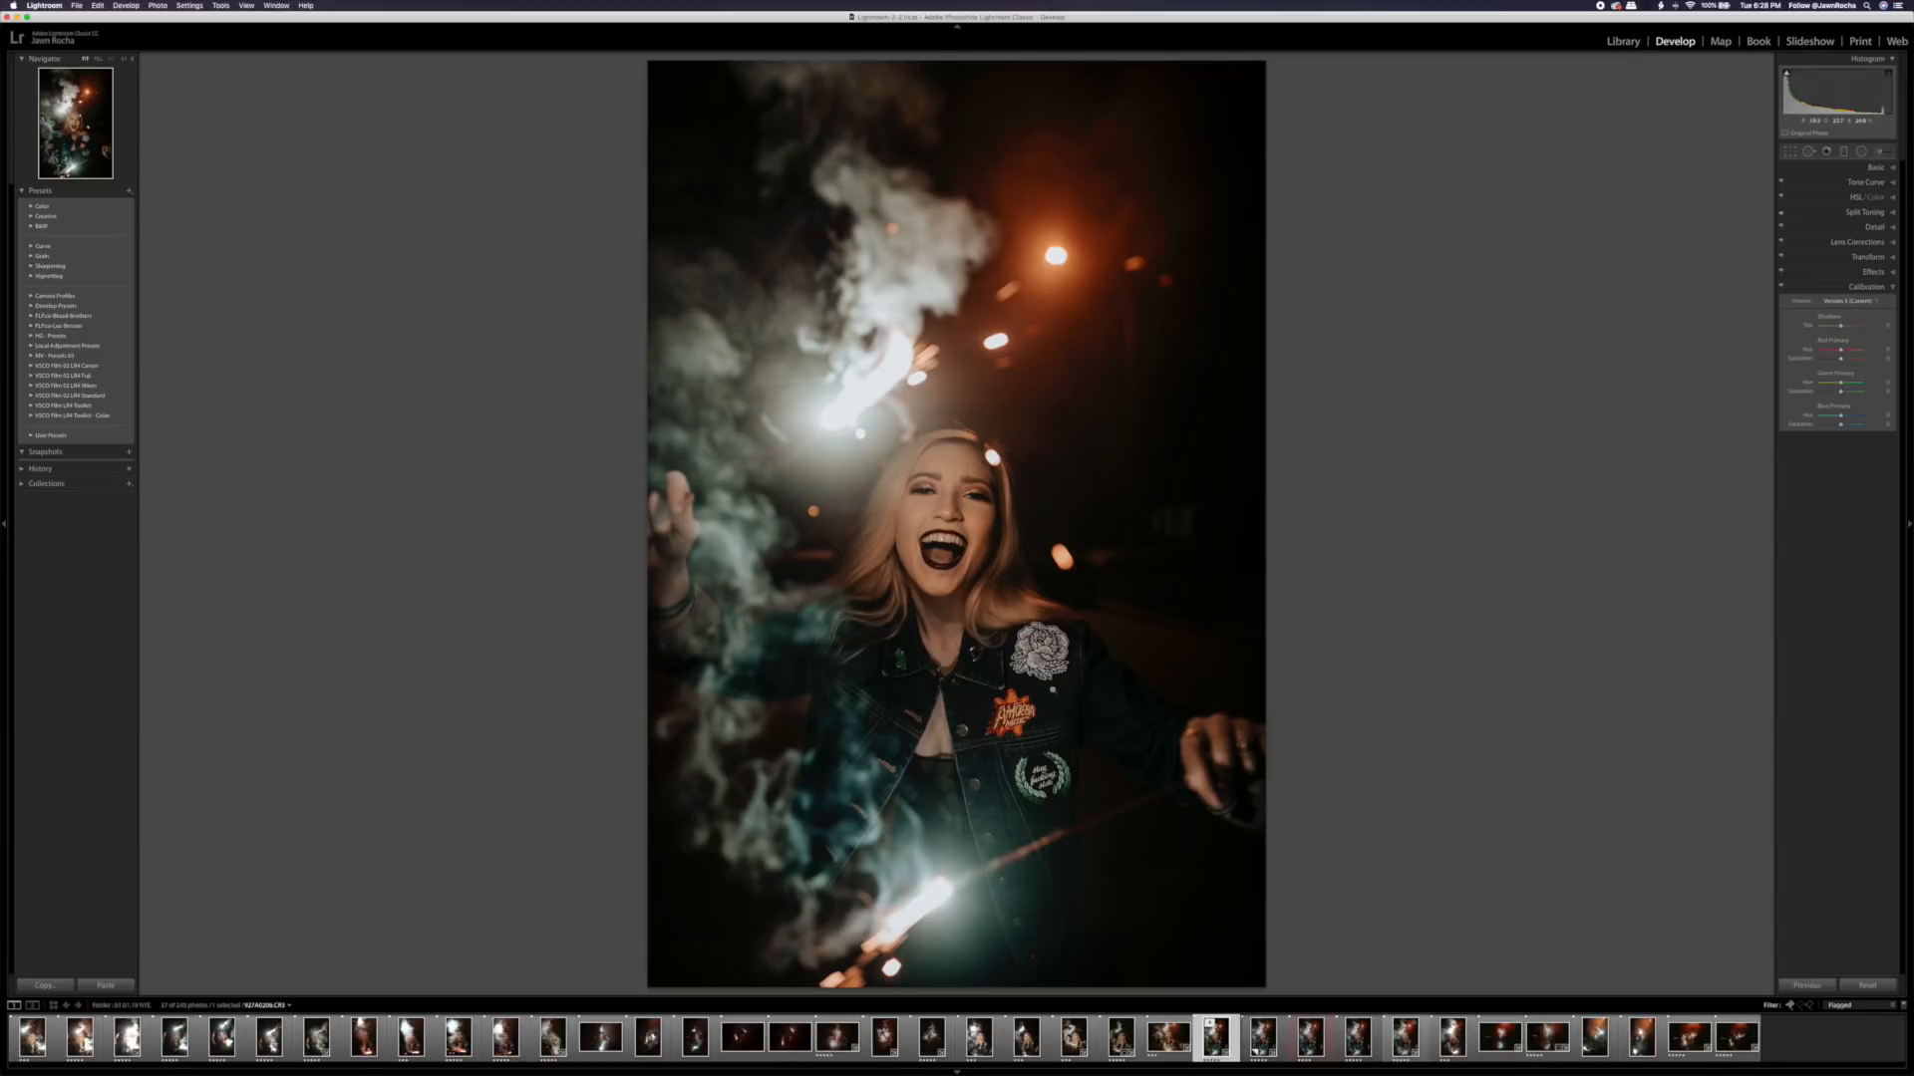
left_click_drag(1841, 382, 1859, 380)
left_click_drag(1859, 381, 1865, 379)
left_click(1861, 384)
mouse_move(1861, 384)
left_mouse_down()
mouse_move(1823, 373)
mouse_move(1875, 372)
left_mouse_up()
left_click_drag(1840, 383, 1800, 387)
left_click_drag(1800, 387, 1844, 390)
left_click_drag(1844, 389, 1843, 387)
- Shift the Red Primary hue slightly above zero and settle the Shadows tint slightly toward magenta
left_click_drag(1841, 353, 1869, 344)
left_click_drag(1868, 344, 1792, 362)
left_click_drag(1792, 361, 1843, 357)
left_click_drag(1841, 328, 1854, 326)
left_click_drag(1855, 325, 1828, 340)
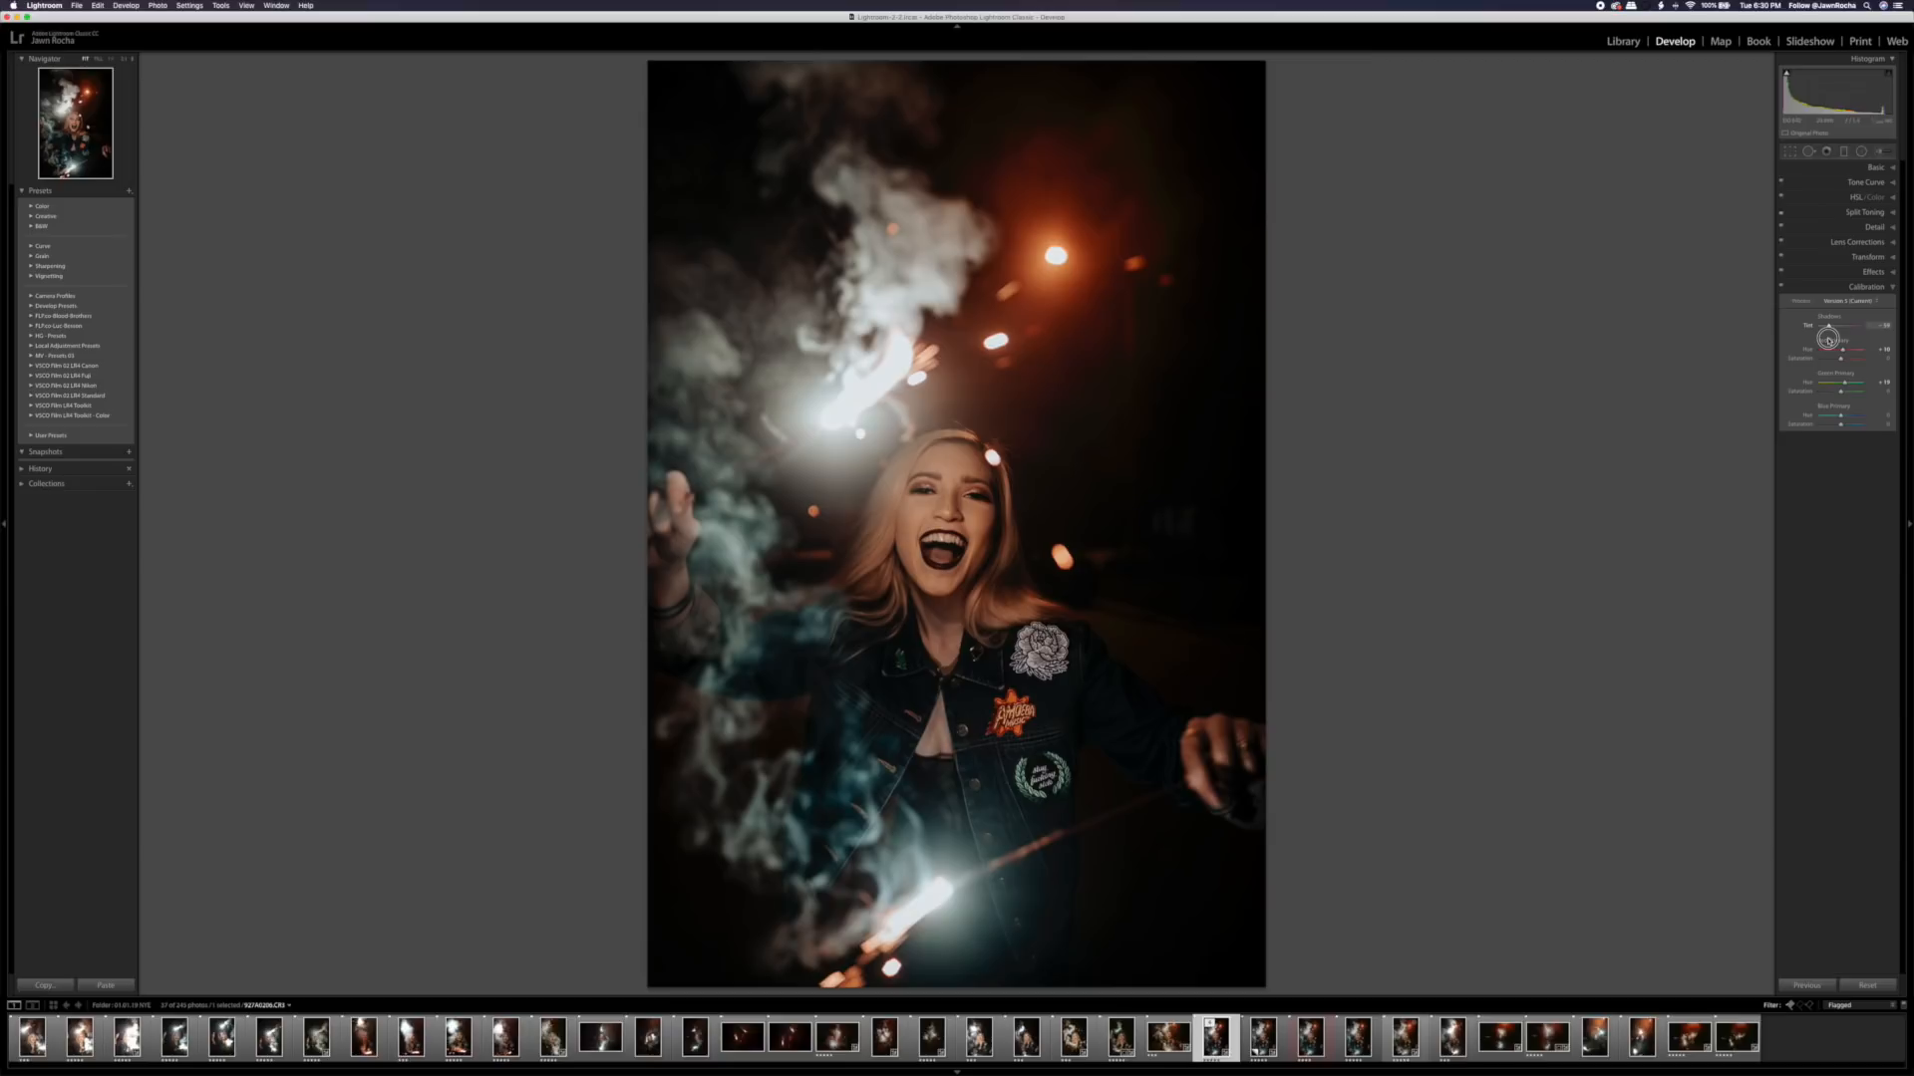
left_click_drag(1828, 340, 1842, 333)
- Try shifting the Blue Primary hue in both directions and return it to neutral
left_click_drag(1840, 414, 1848, 416)
left_click_drag(1848, 415, 1835, 421)
left_click_drag(1835, 423, 1839, 417)
- Raise the Red Primary saturation slightly and compare the photo with its unedited version
left_click_drag(1841, 360, 1844, 359)
left_click_drag(1844, 357, 1845, 359)
left_click_drag(1845, 360, 1844, 365)
key("backslash")
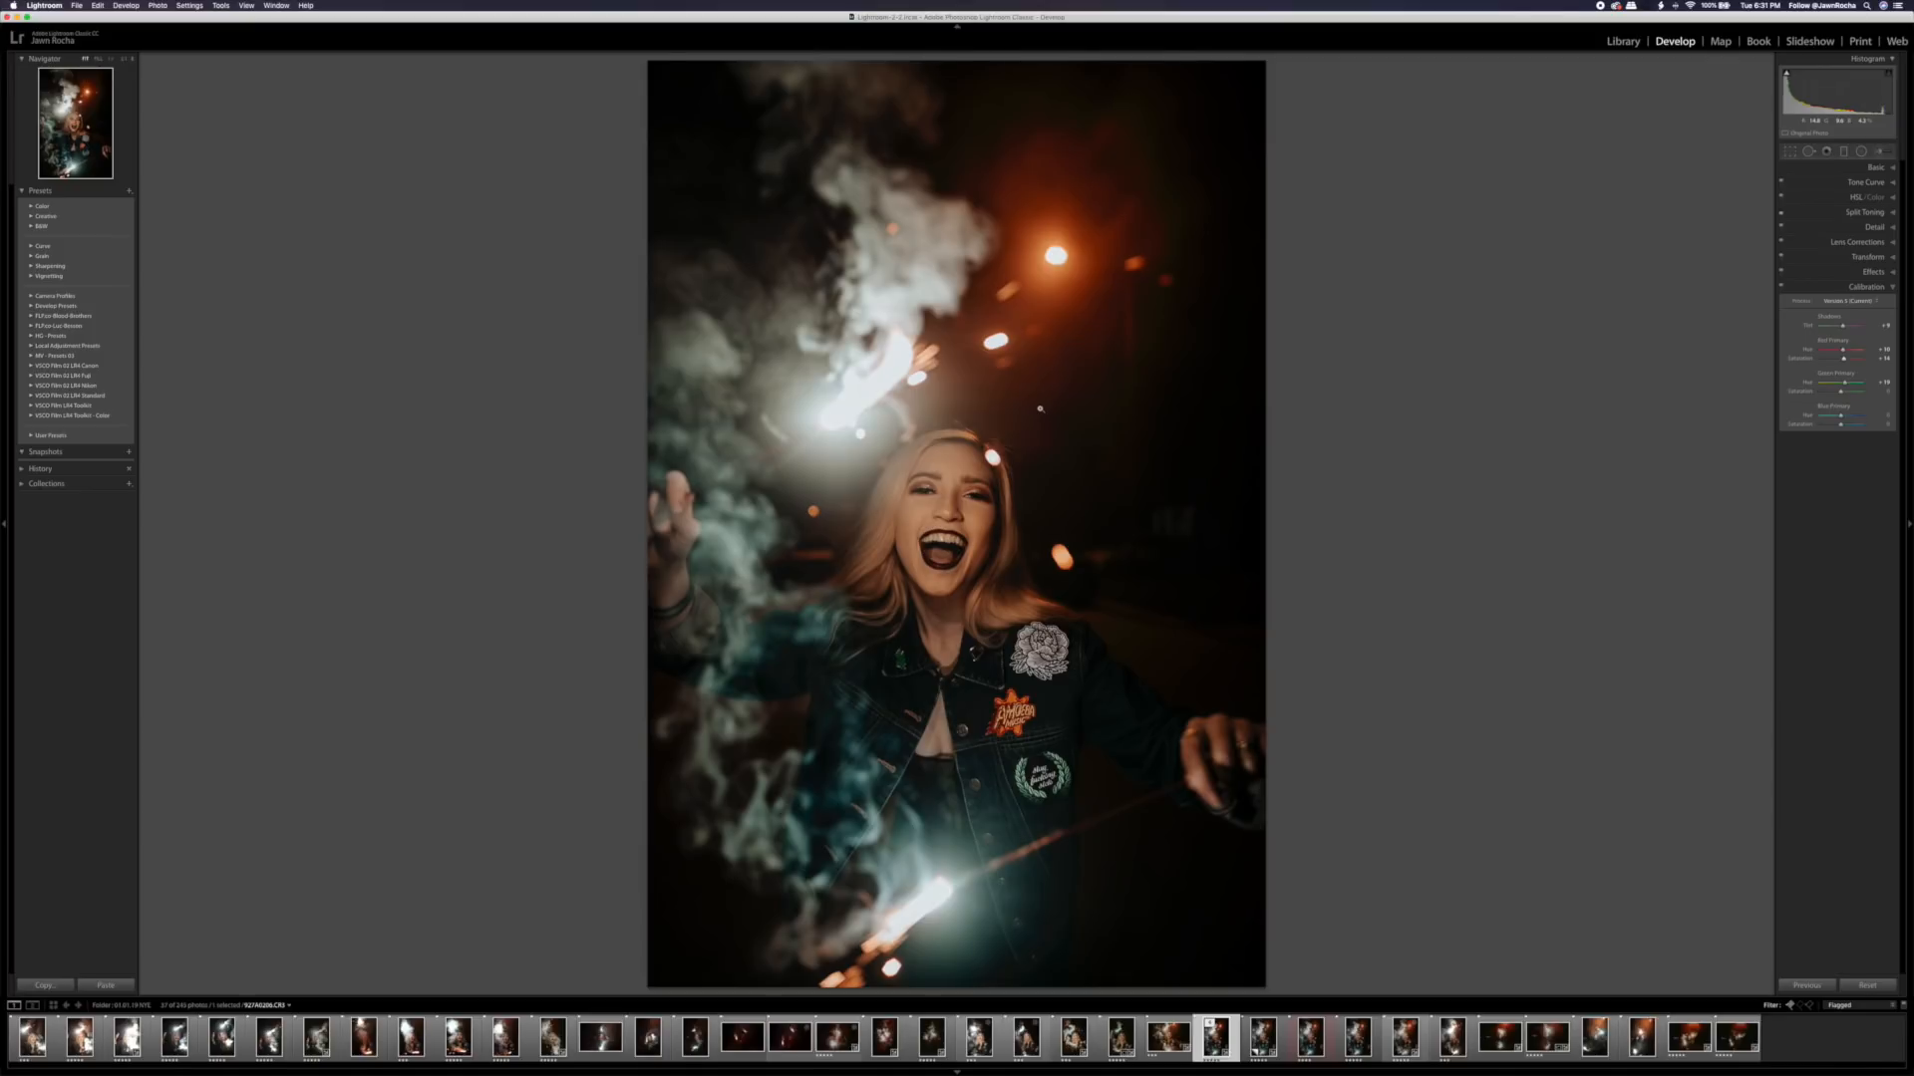
- Choose an effect for the Adjustment Brush and paint it over the woman's face
left_click(1870, 169)
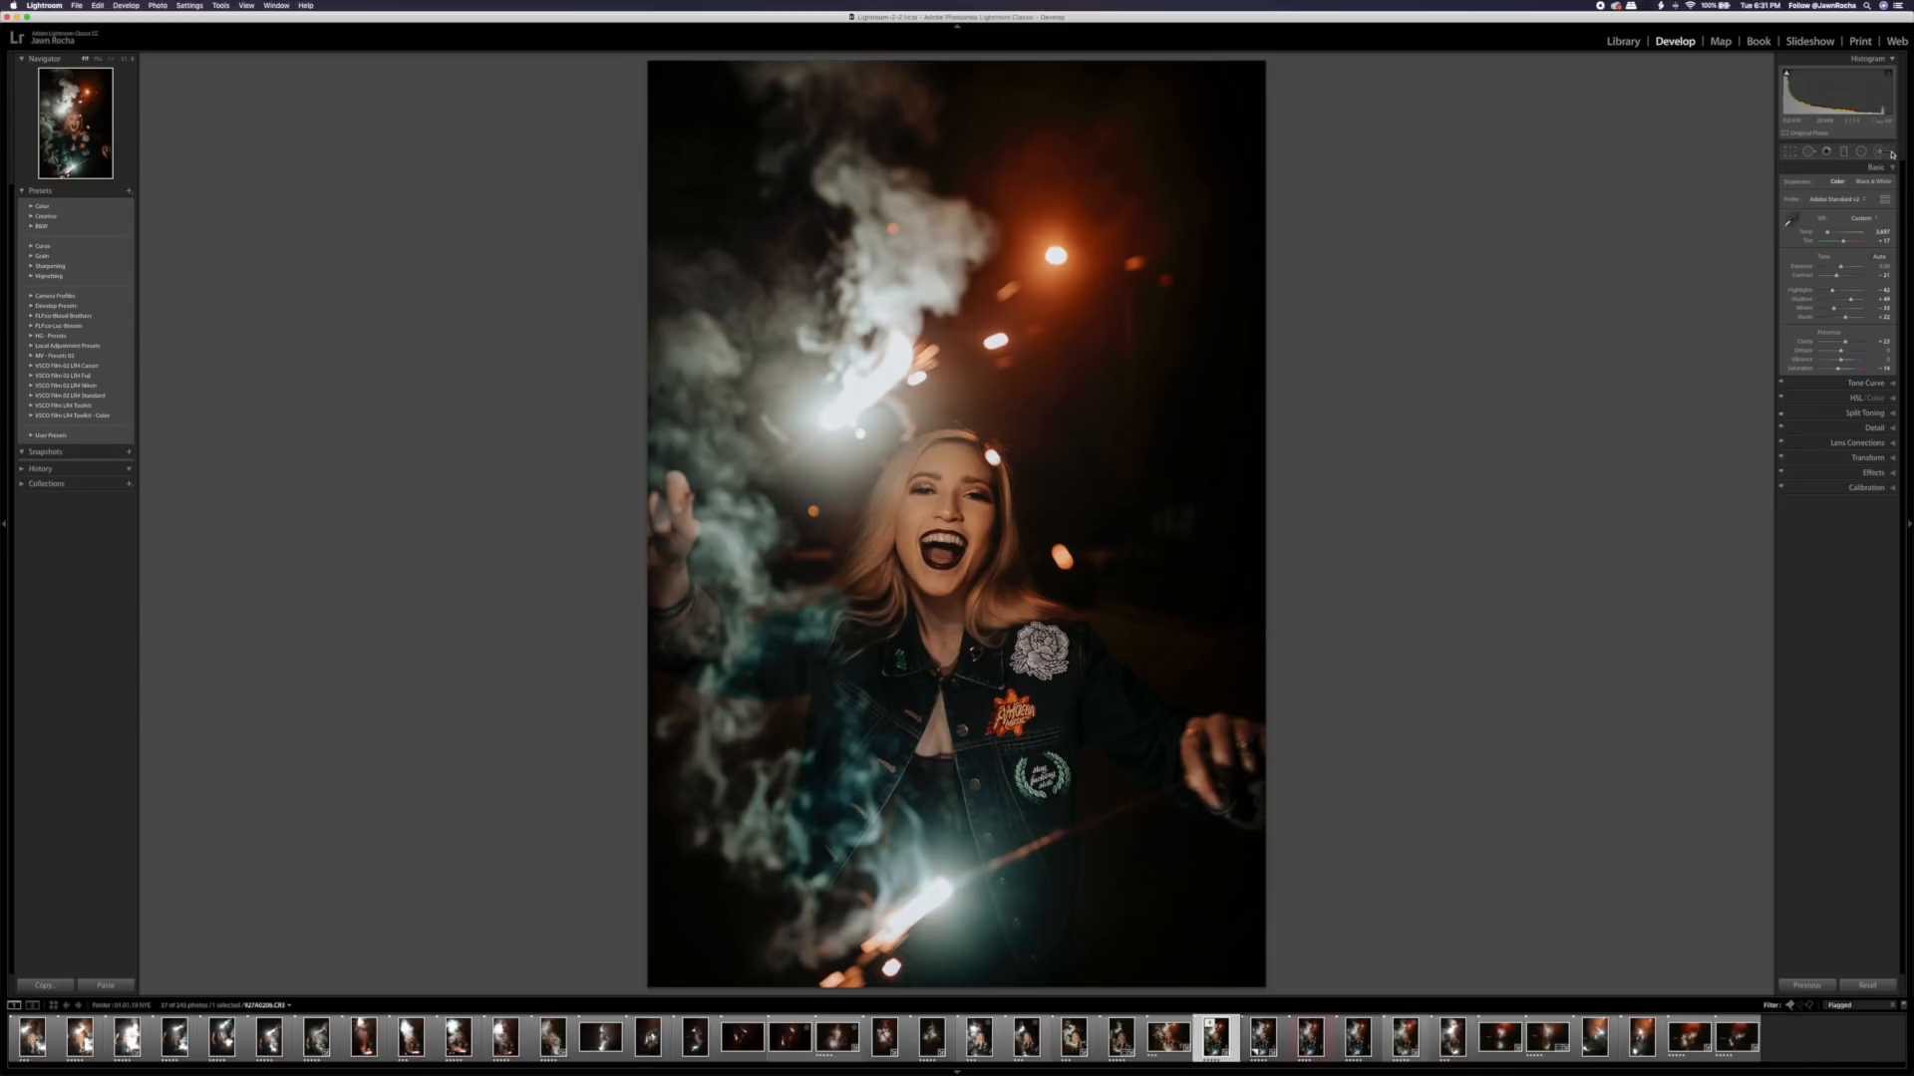
left_click(1875, 151)
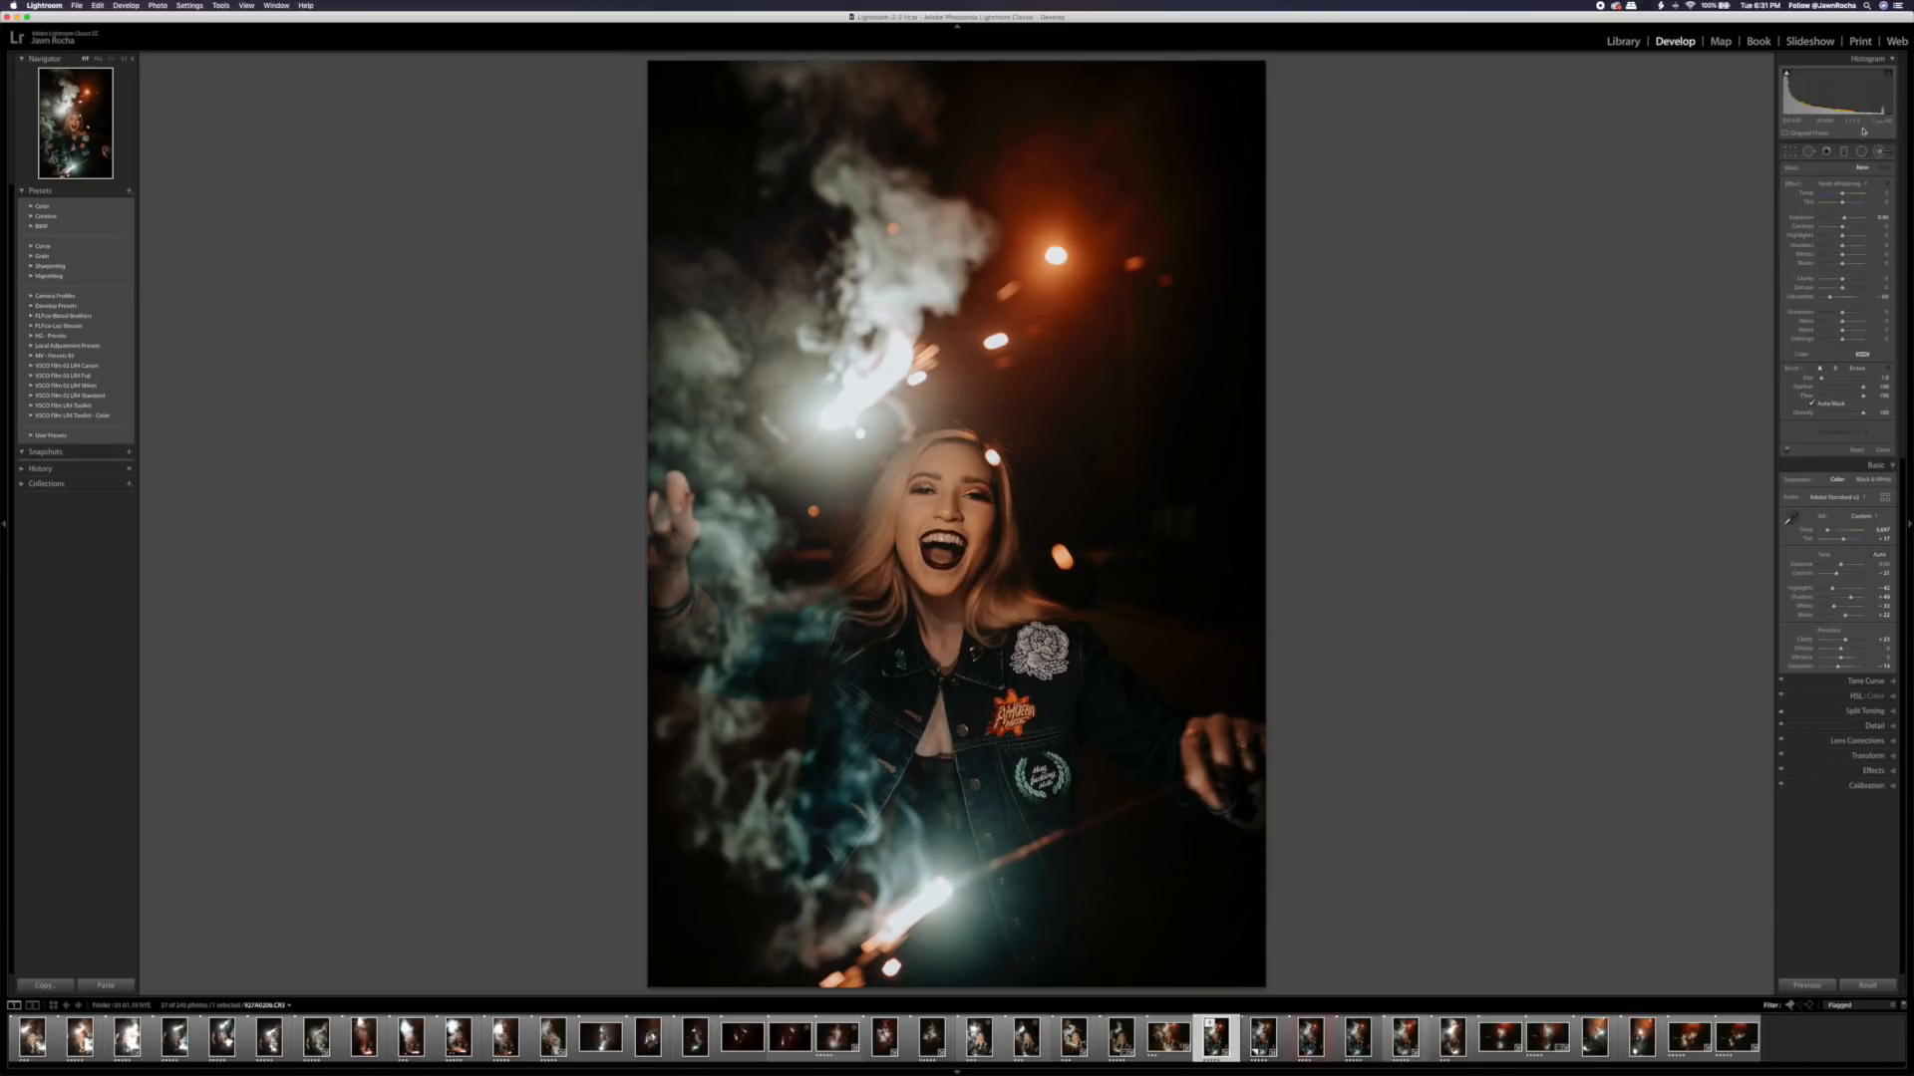
left_click(1846, 185)
left_click(1845, 161)
mouse_move(943, 489)
left_mouse_down()
mouse_move(1019, 541)
mouse_move(945, 603)
left_mouse_up()
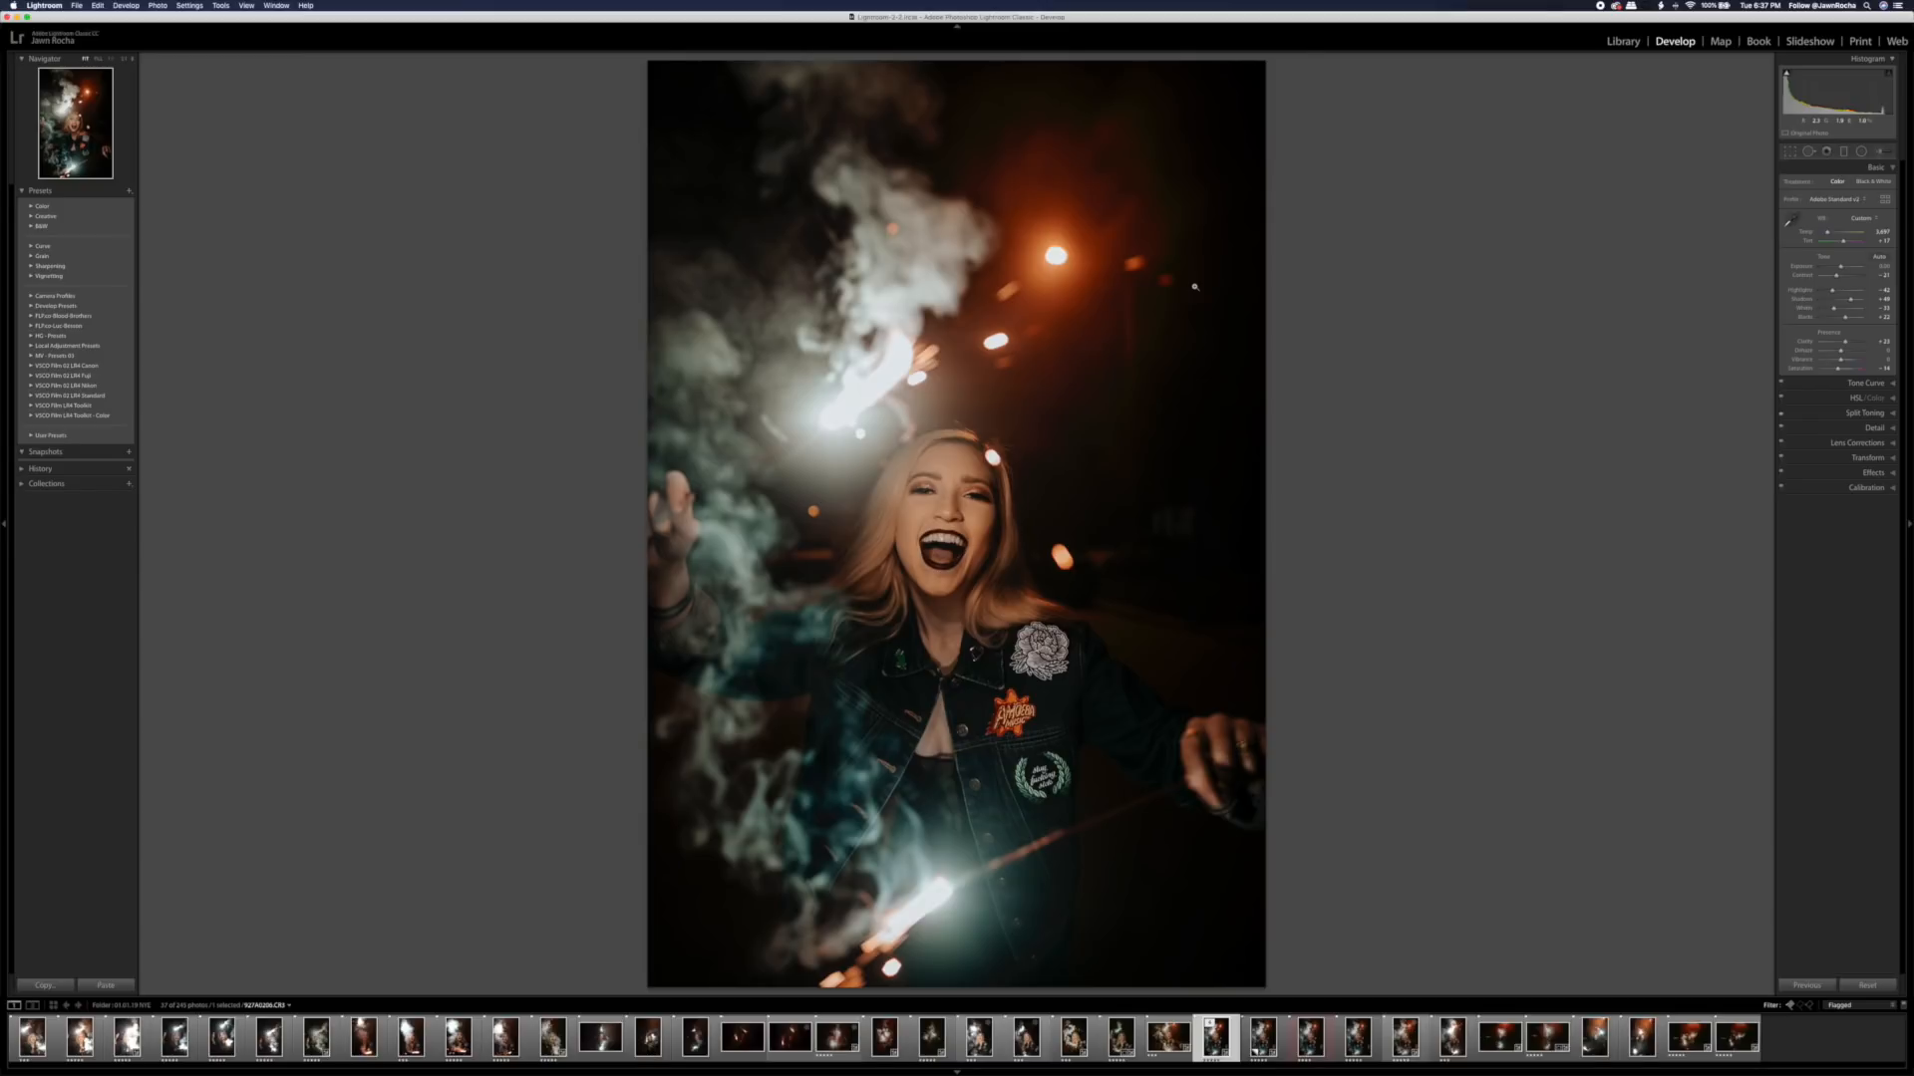
- Compare the edited sparkler portrait with its unedited version
key("backslash")
key("backslash")
key("backslash")
key("backslash")
- Set the photo's Exposure to +0.10 and compare it with the previous and zero settings, keeping +0.10
left_click(1879, 266)
type(".30")
key("Return")
key("super+z")
key("super+shift+z")
double_click(1808, 267)
key("super+z")
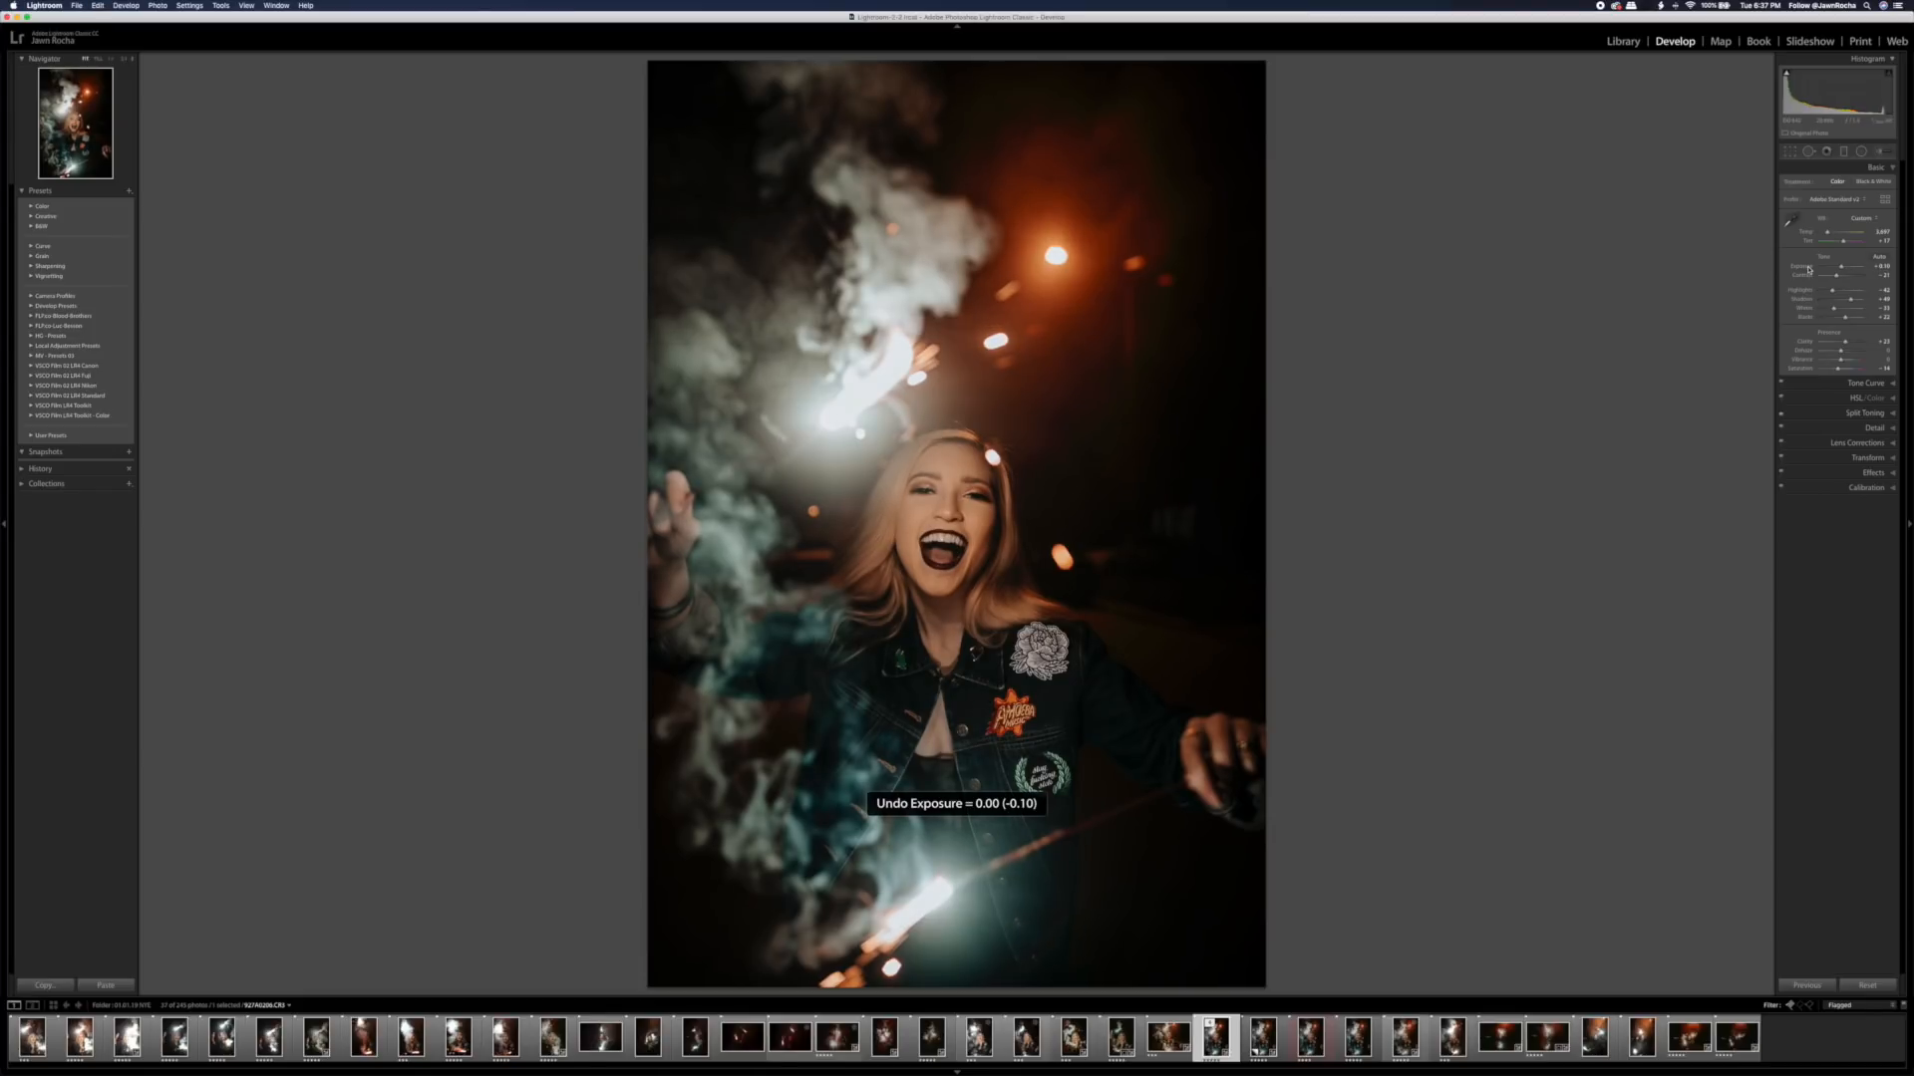
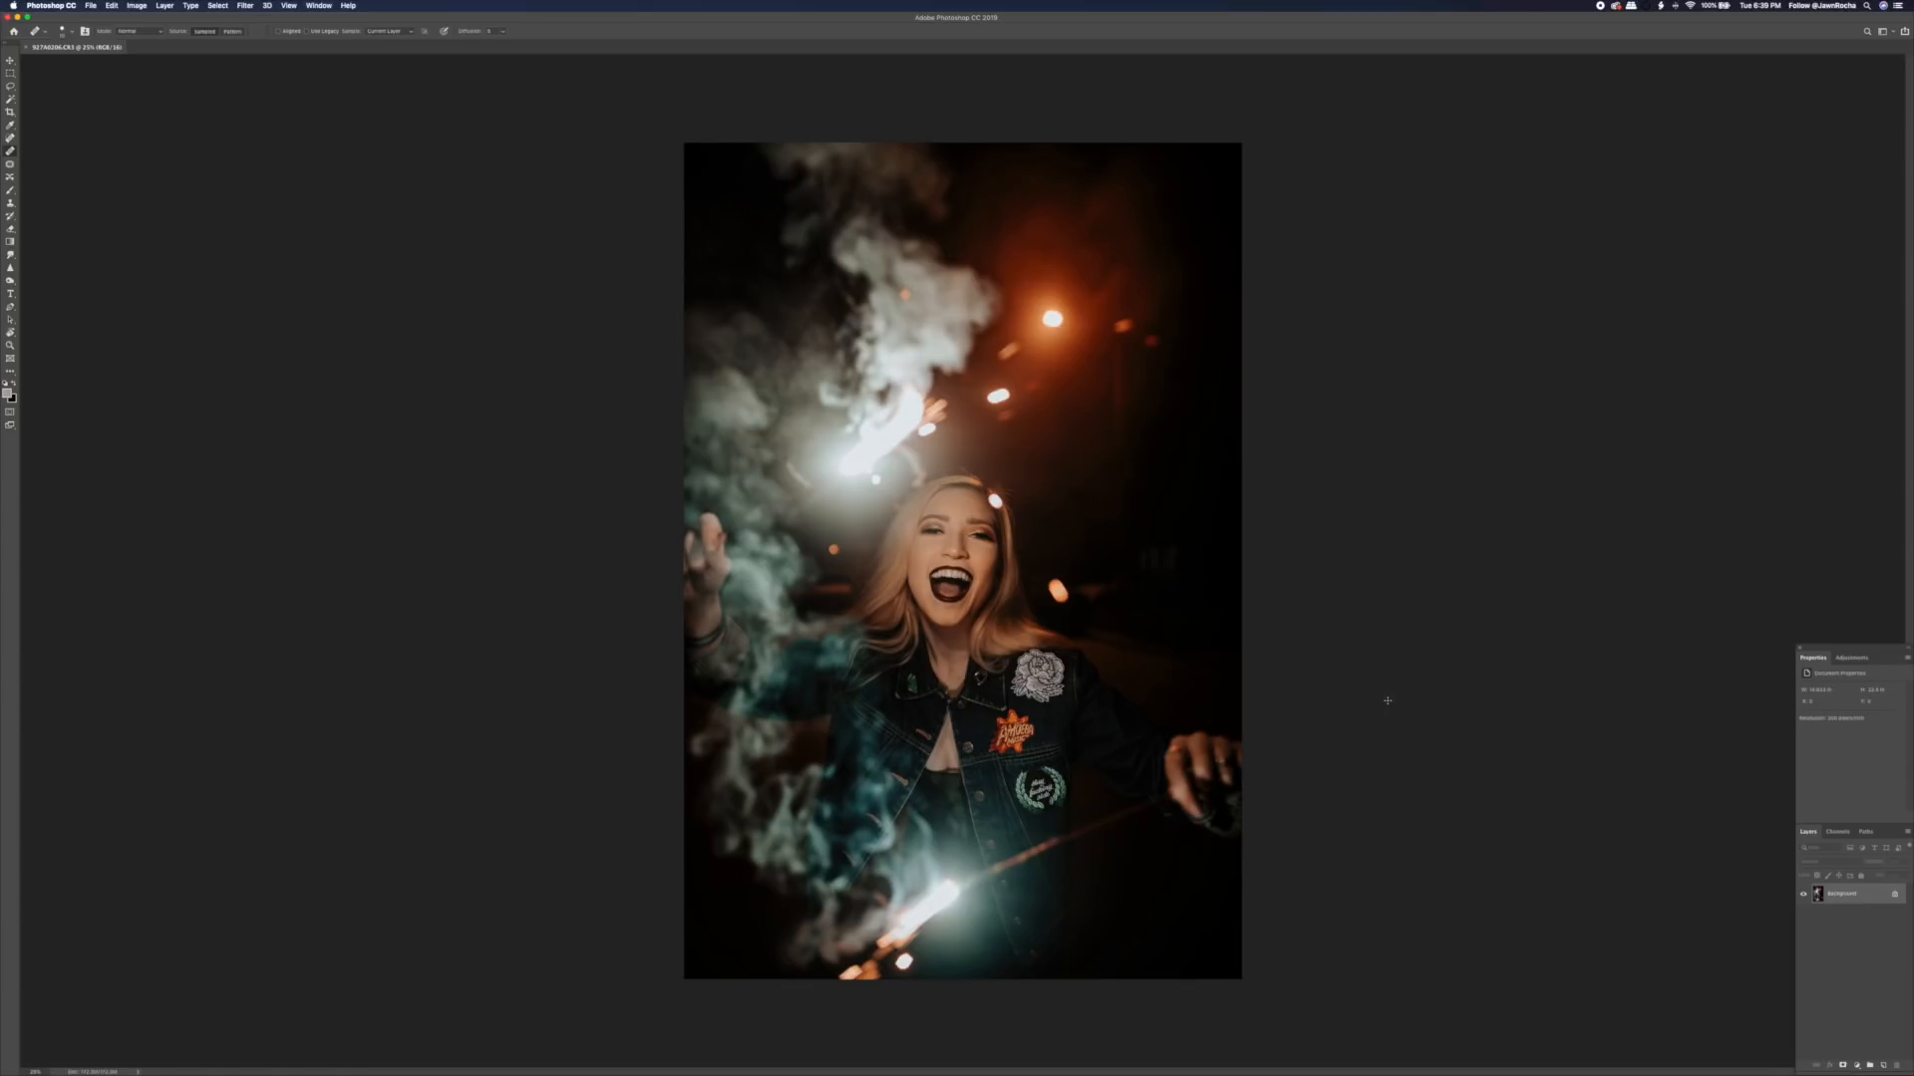
- In Photoshop, duplicate the background layer, put the copy in a group and select the copy inside it
key("super+j")
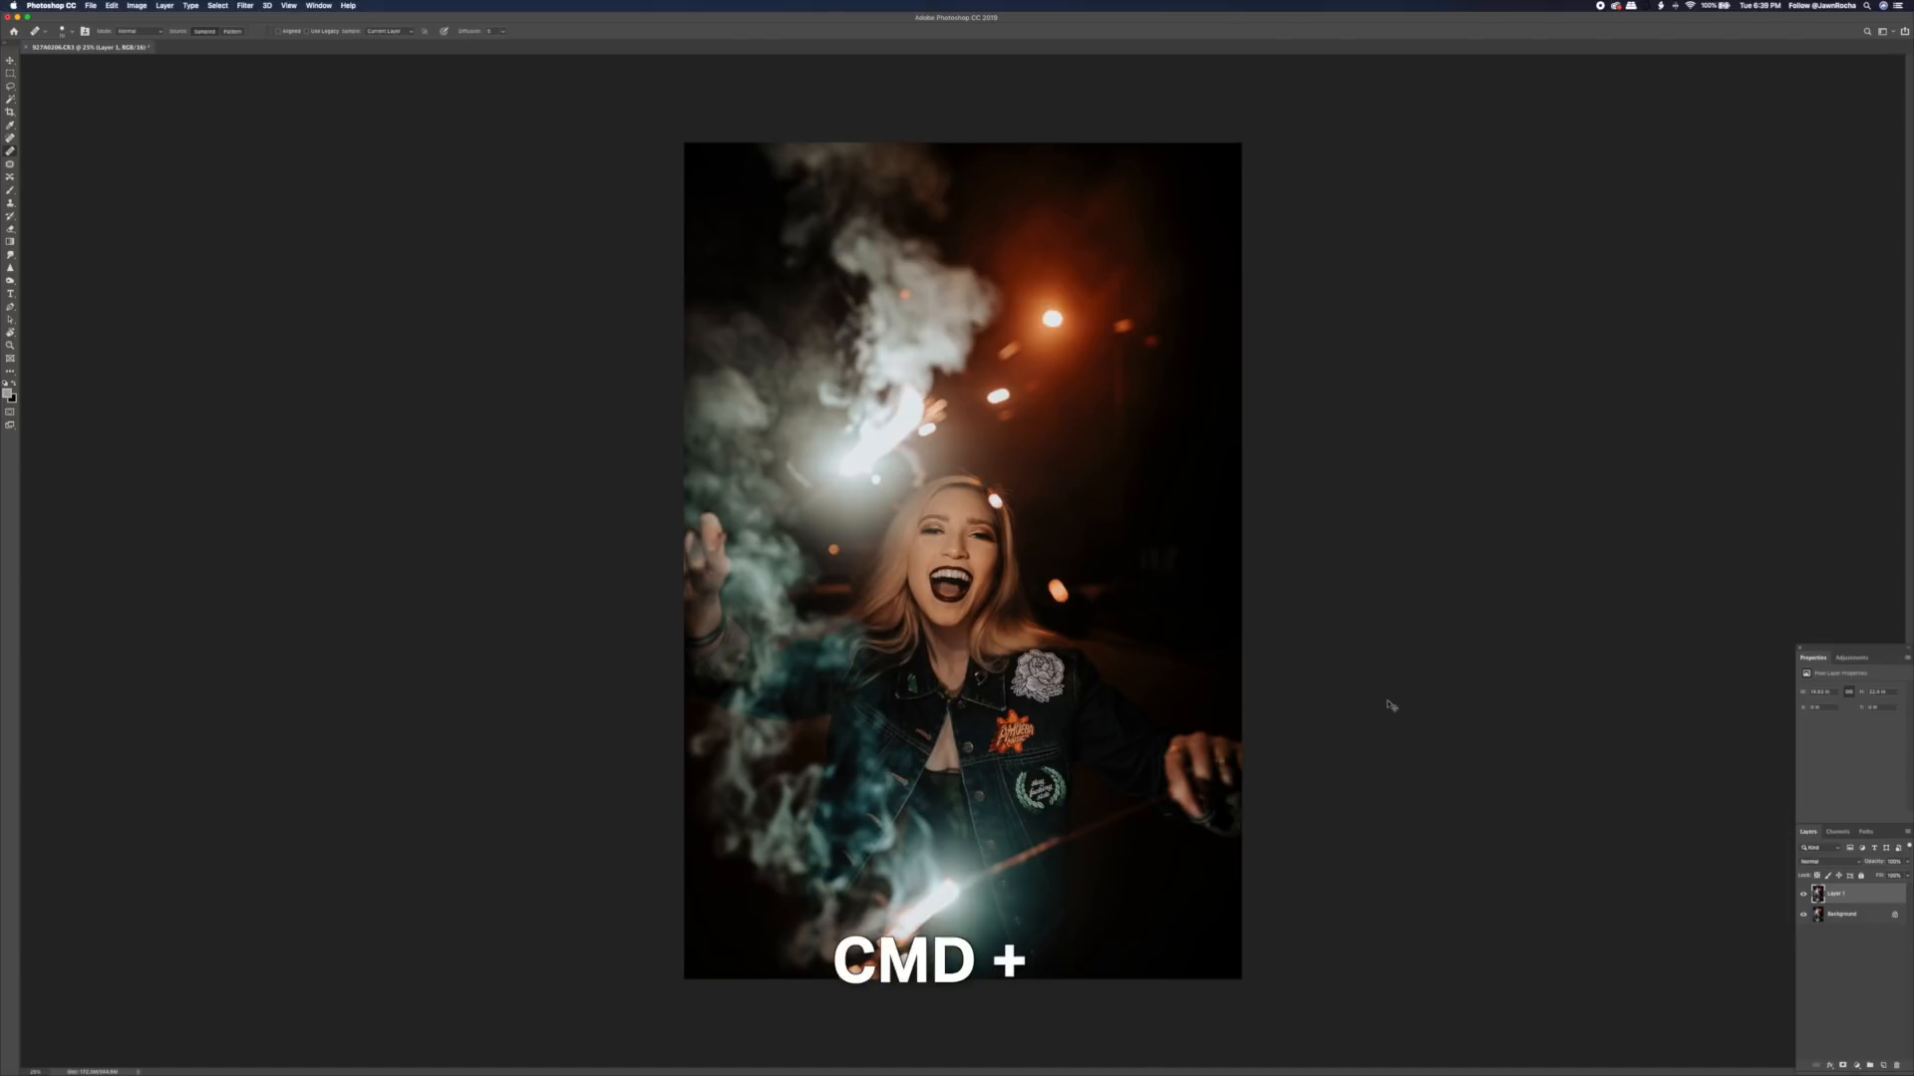
key("super+g")
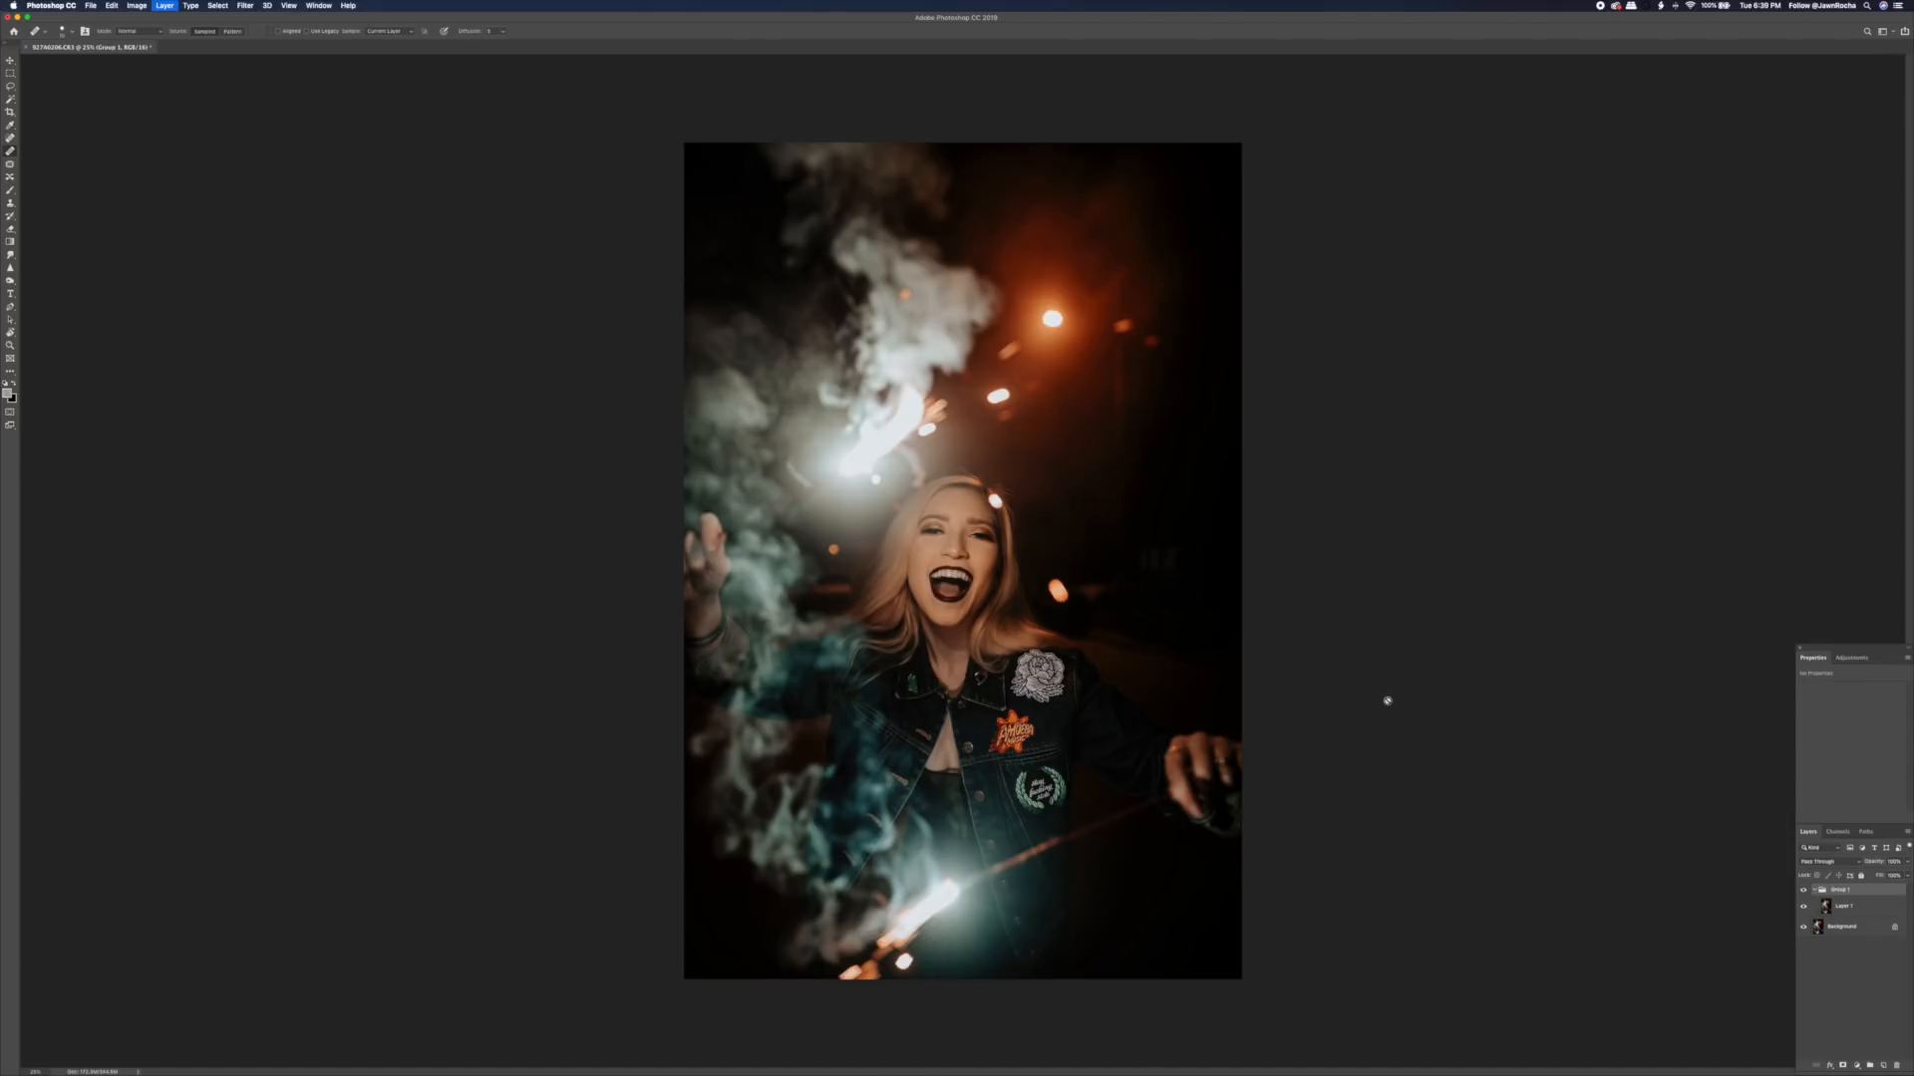
left_click(1852, 907)
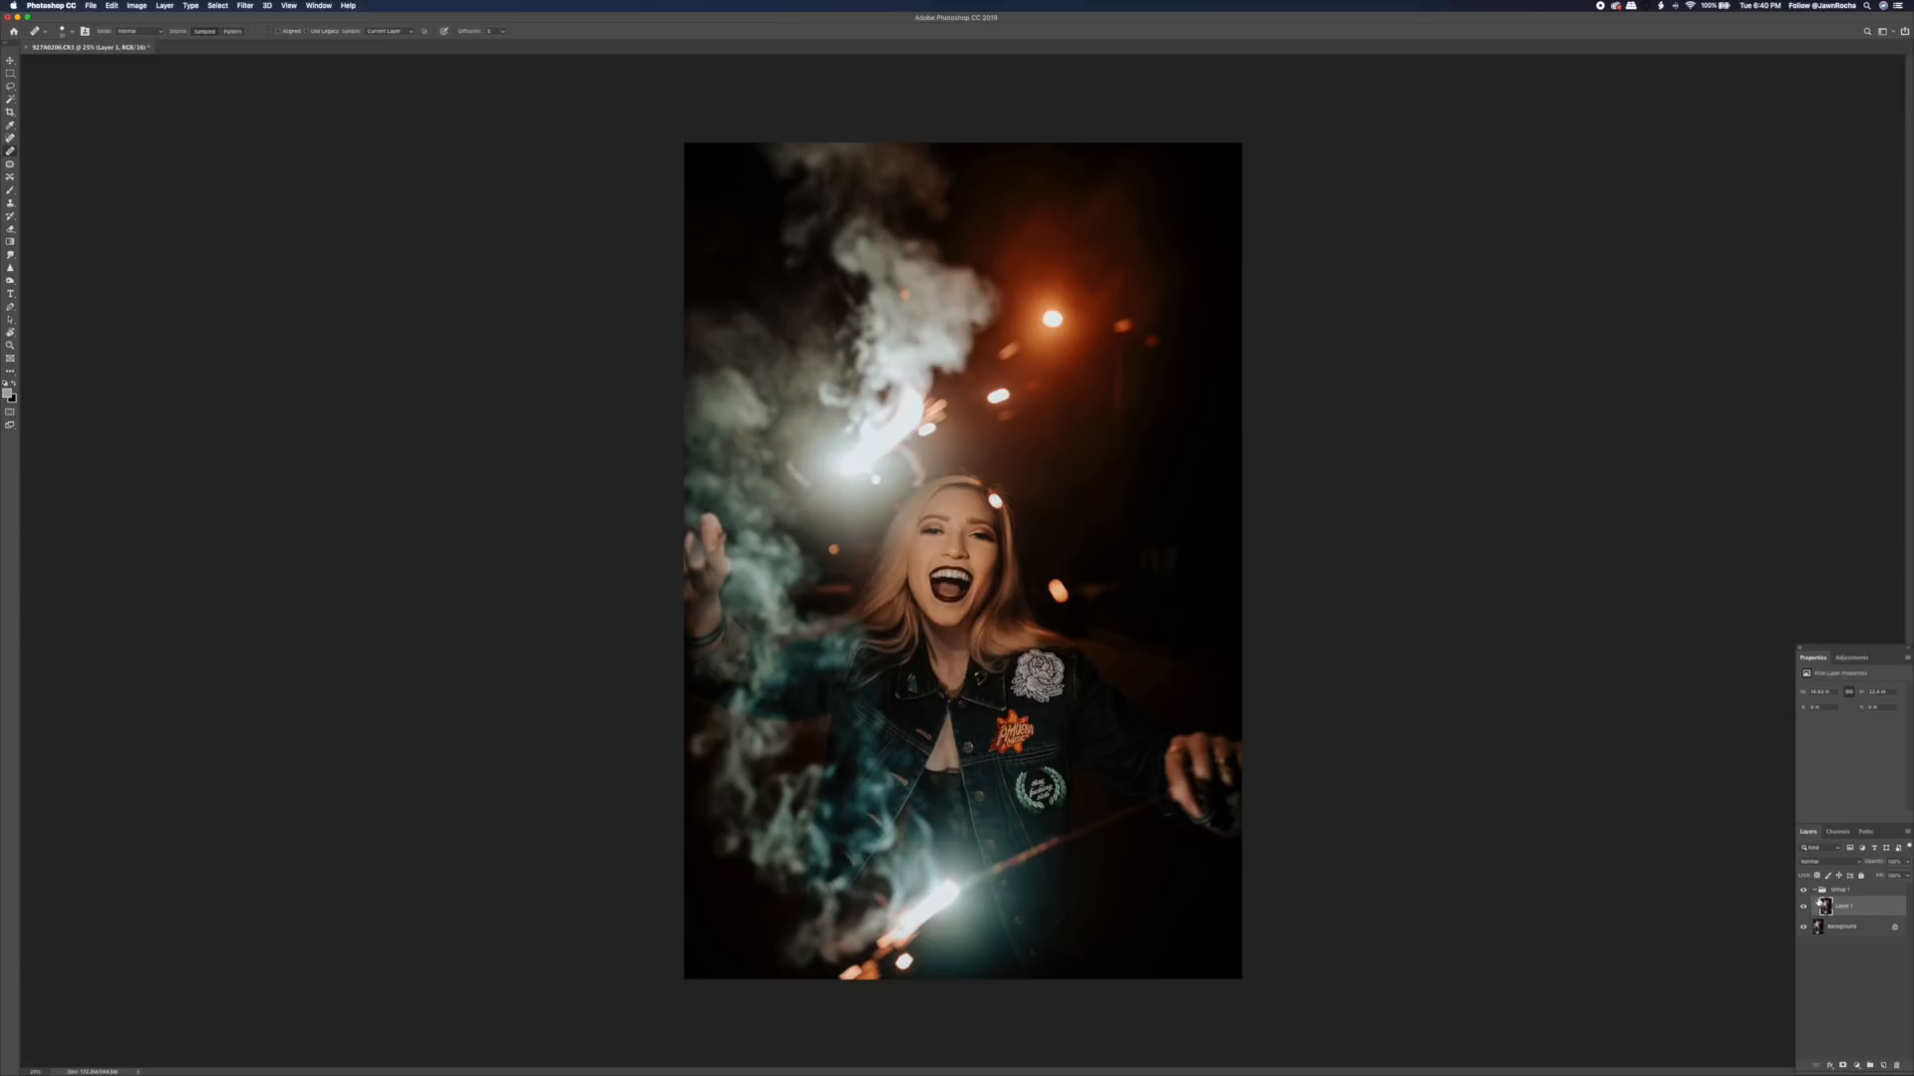
left_click(1803, 891)
- Zoom in on the woman, show the Actions list and dock it above the layer properties
key("super+equal")
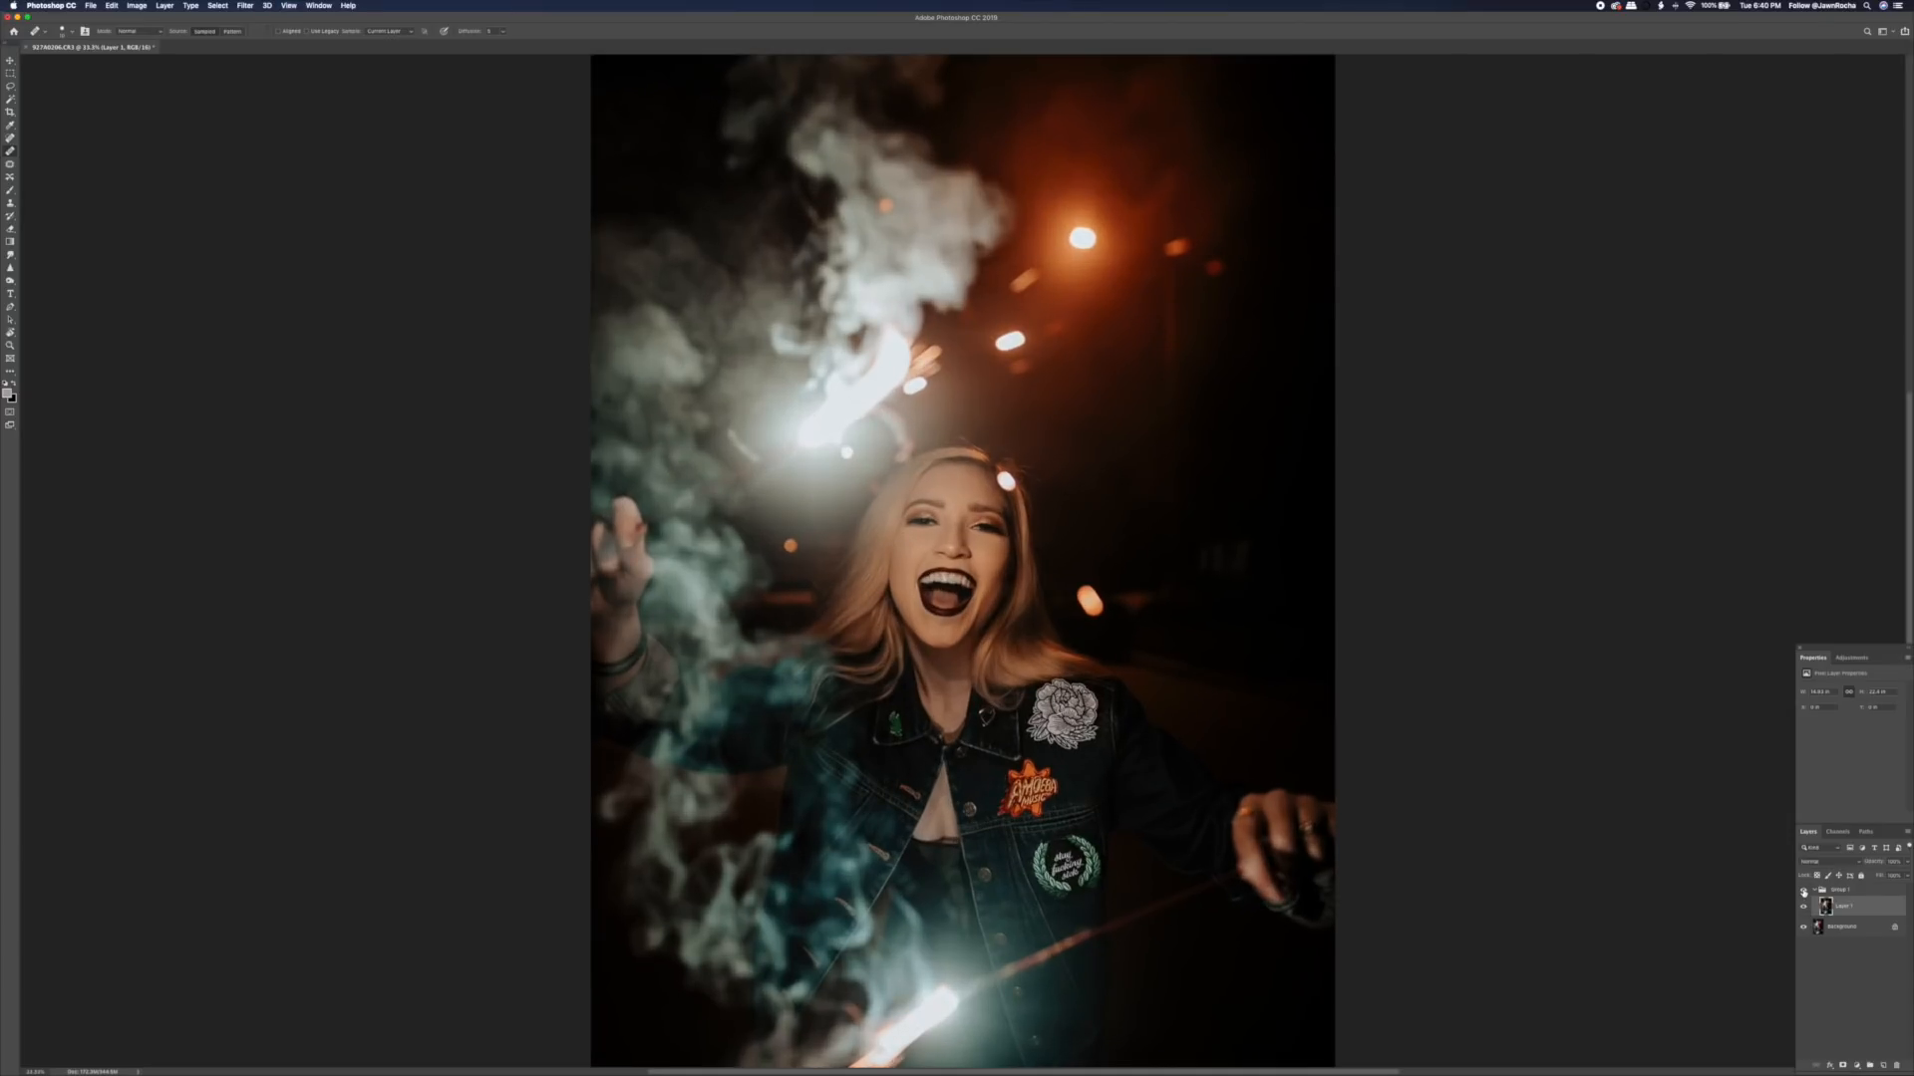
key("super+equal")
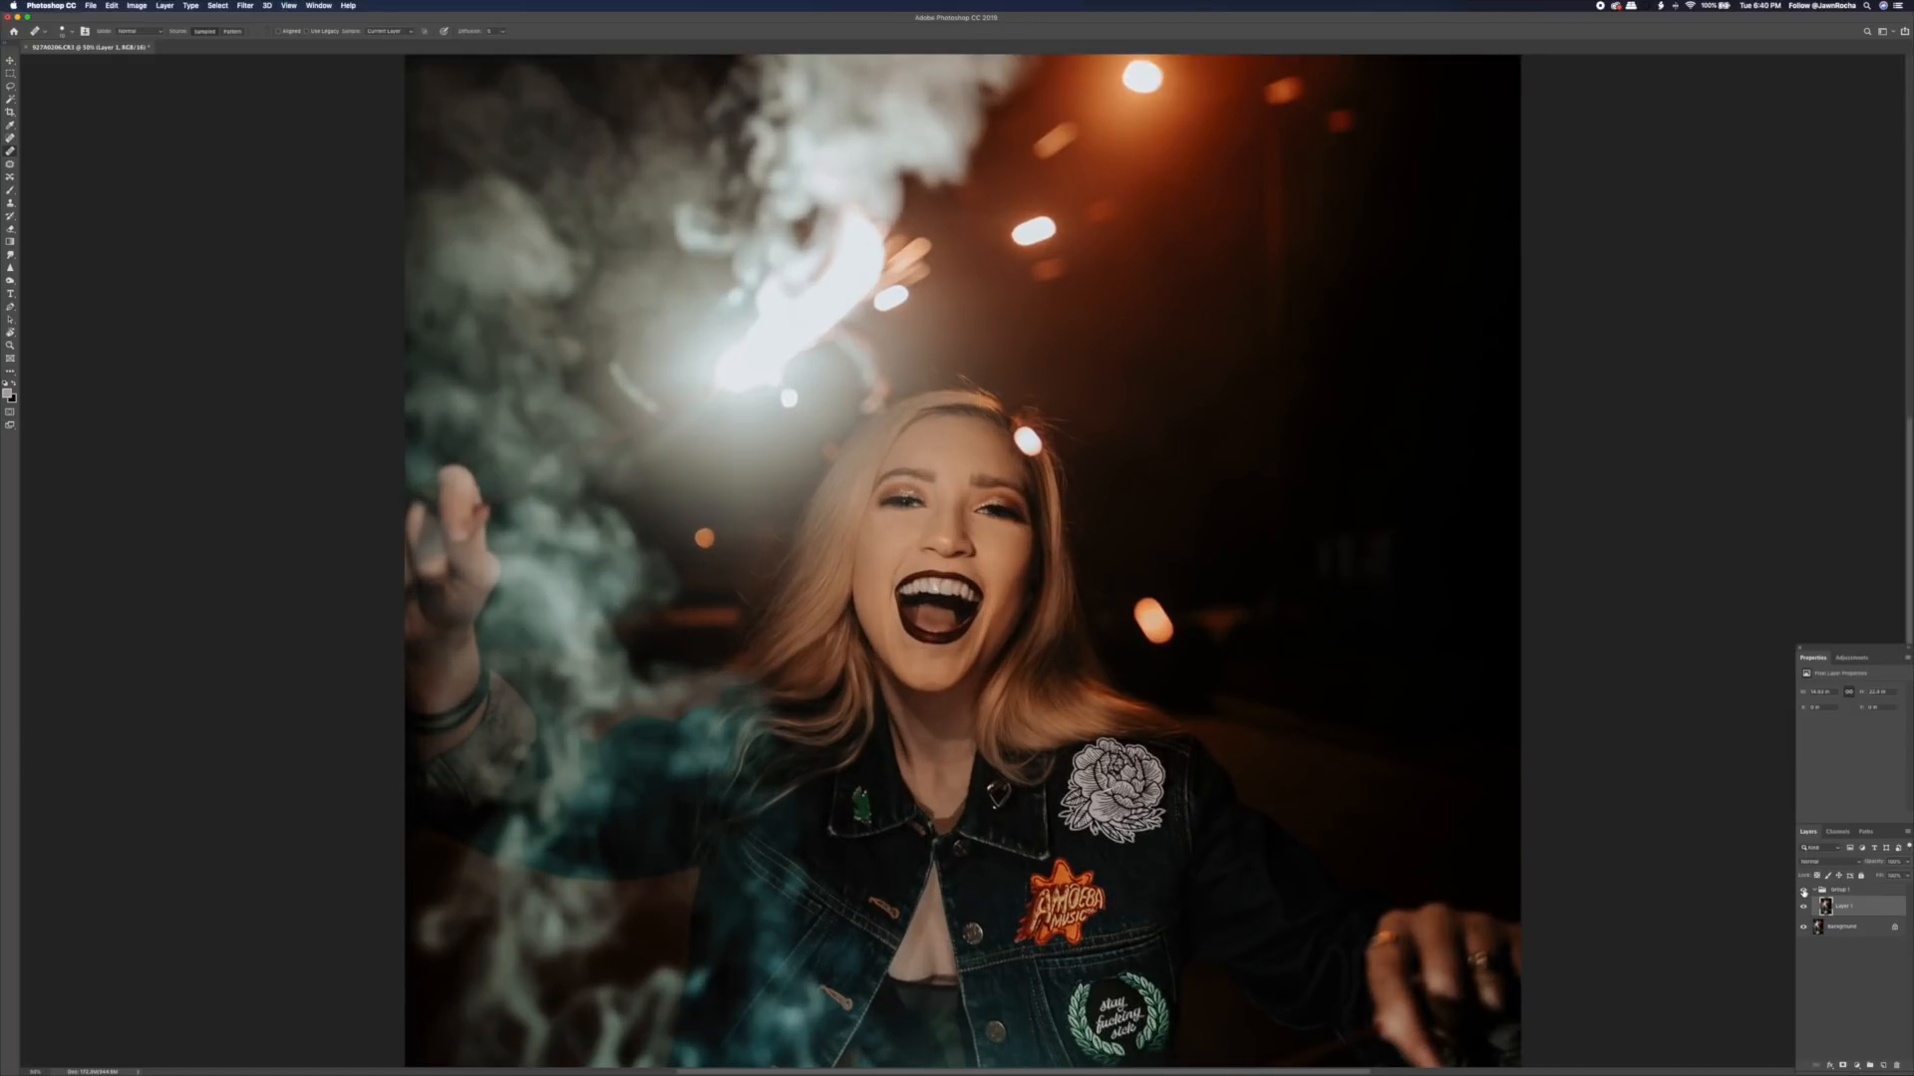
key("super+equal")
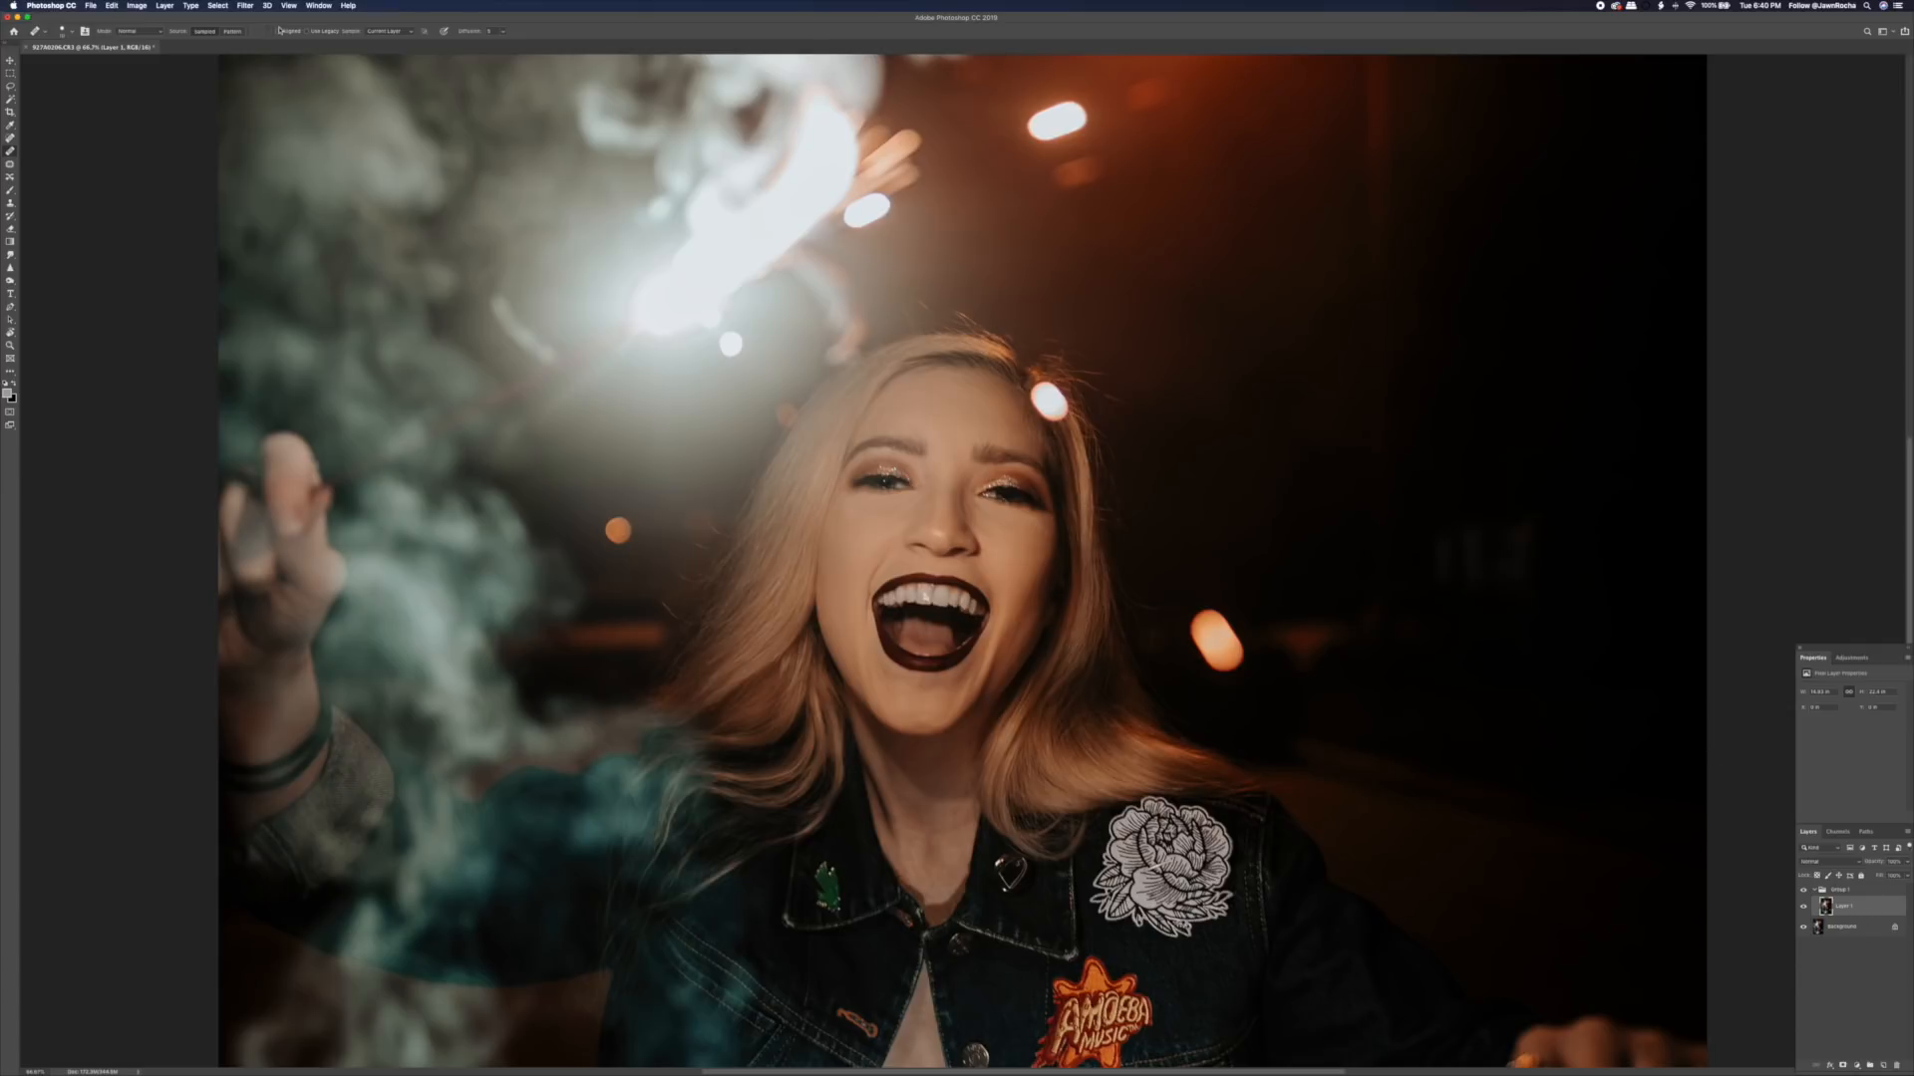
left_click(317, 5)
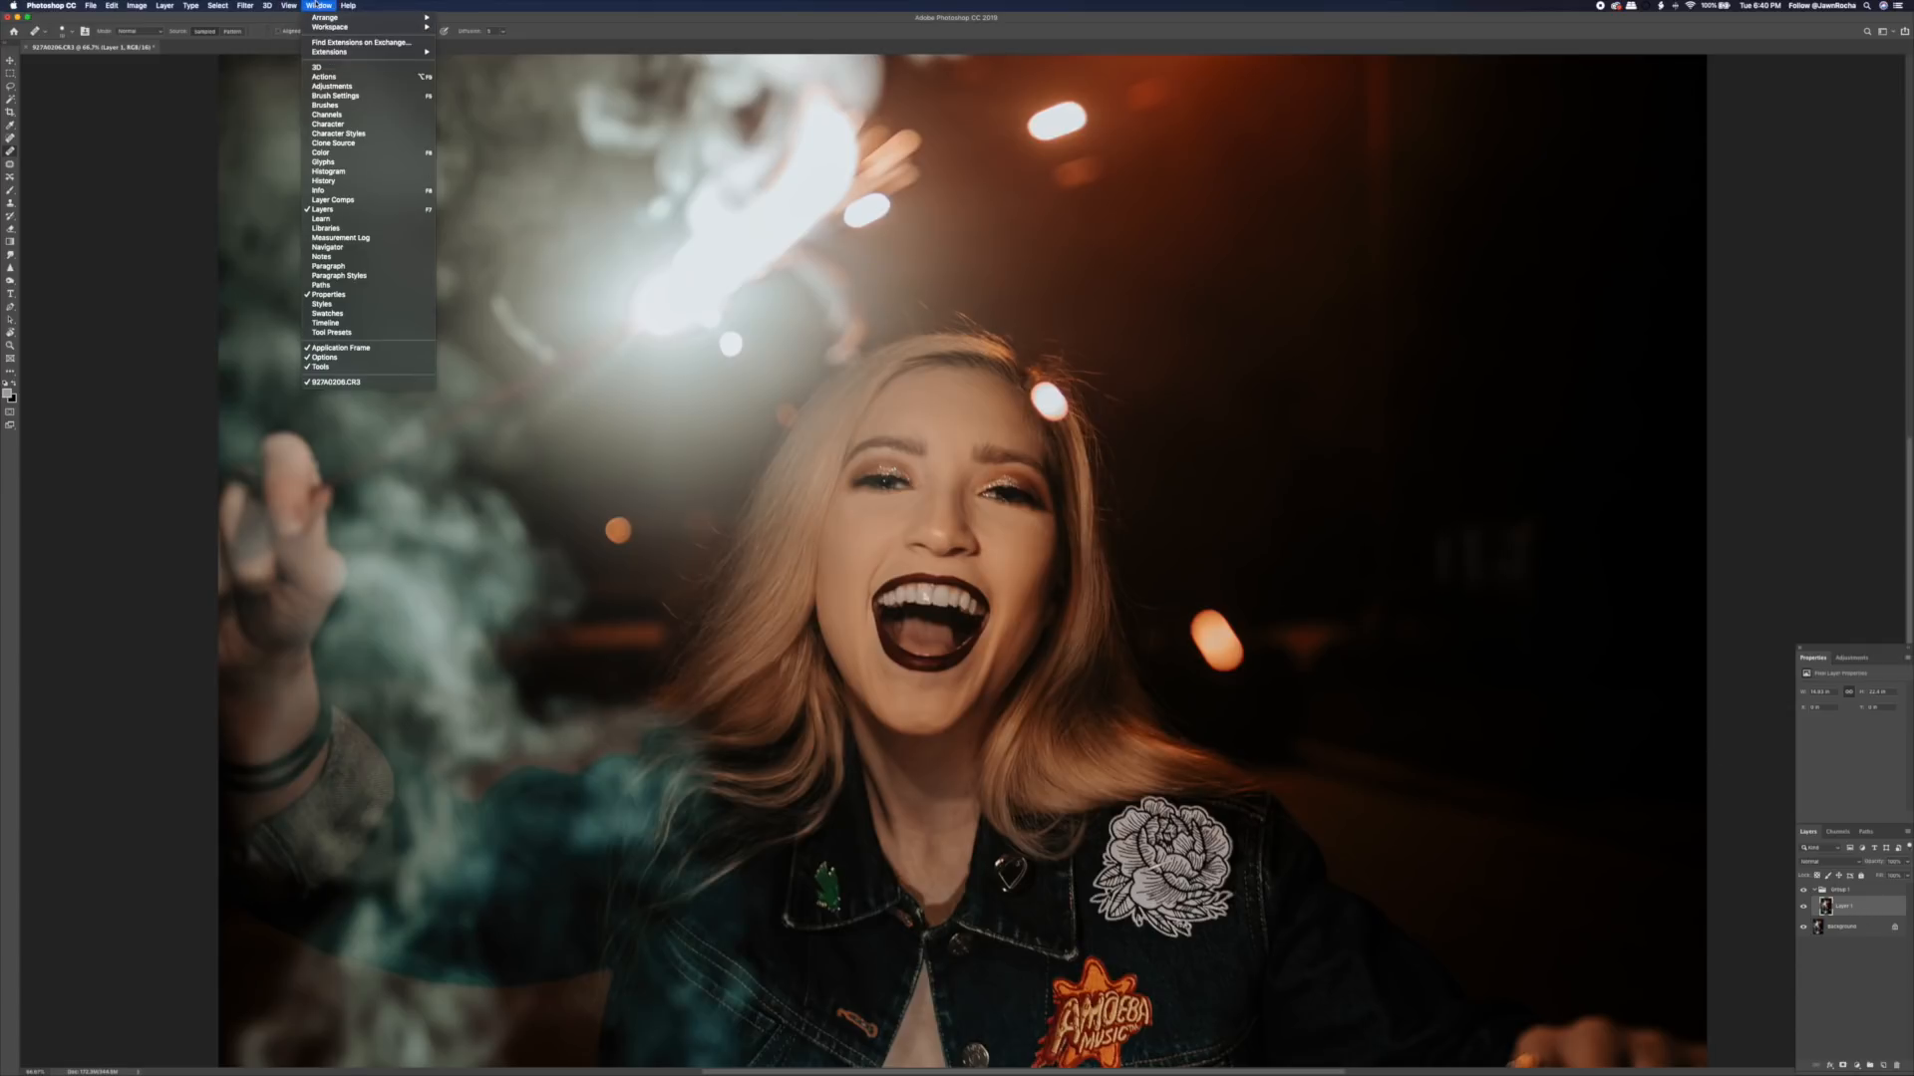
left_click(327, 77)
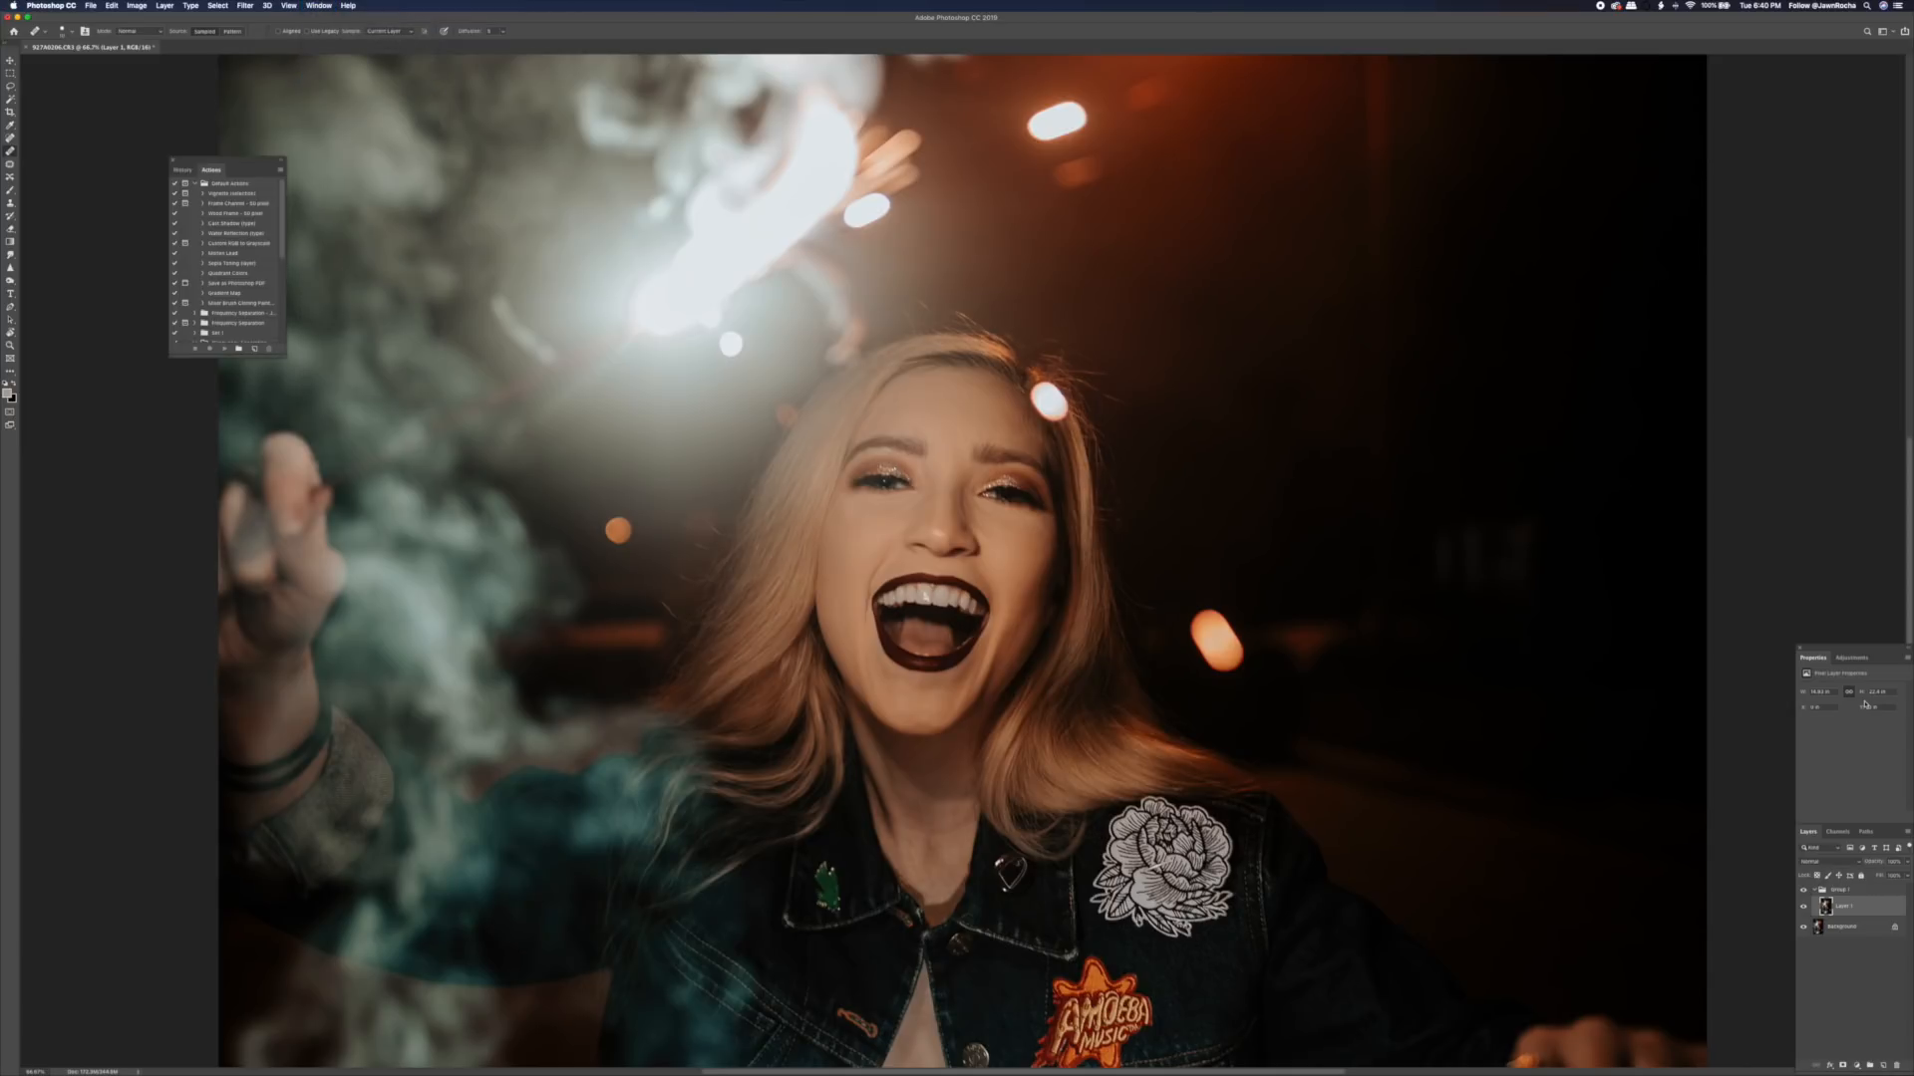
left_click_drag(241, 166, 1870, 450)
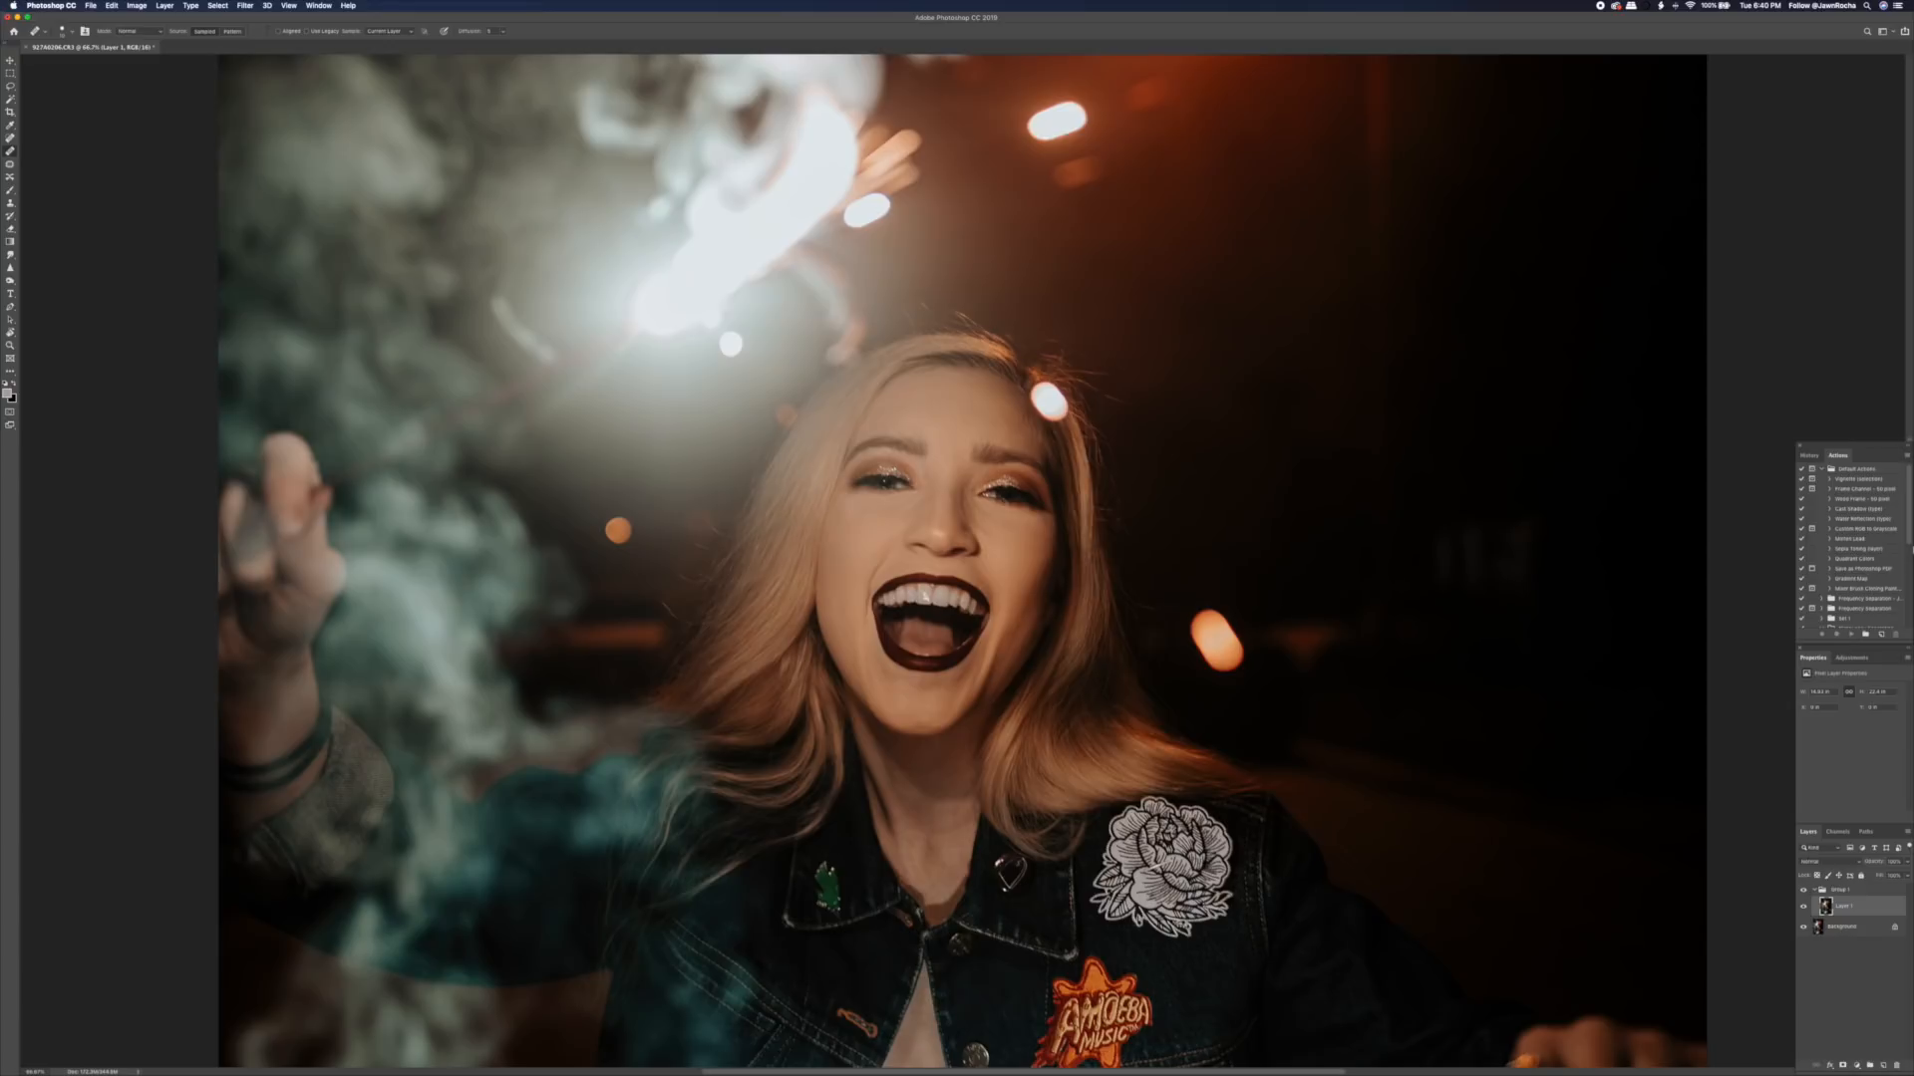
- Run the Frequency Separation action on the duplicated layer
scroll(1886, 543, "down", 3)
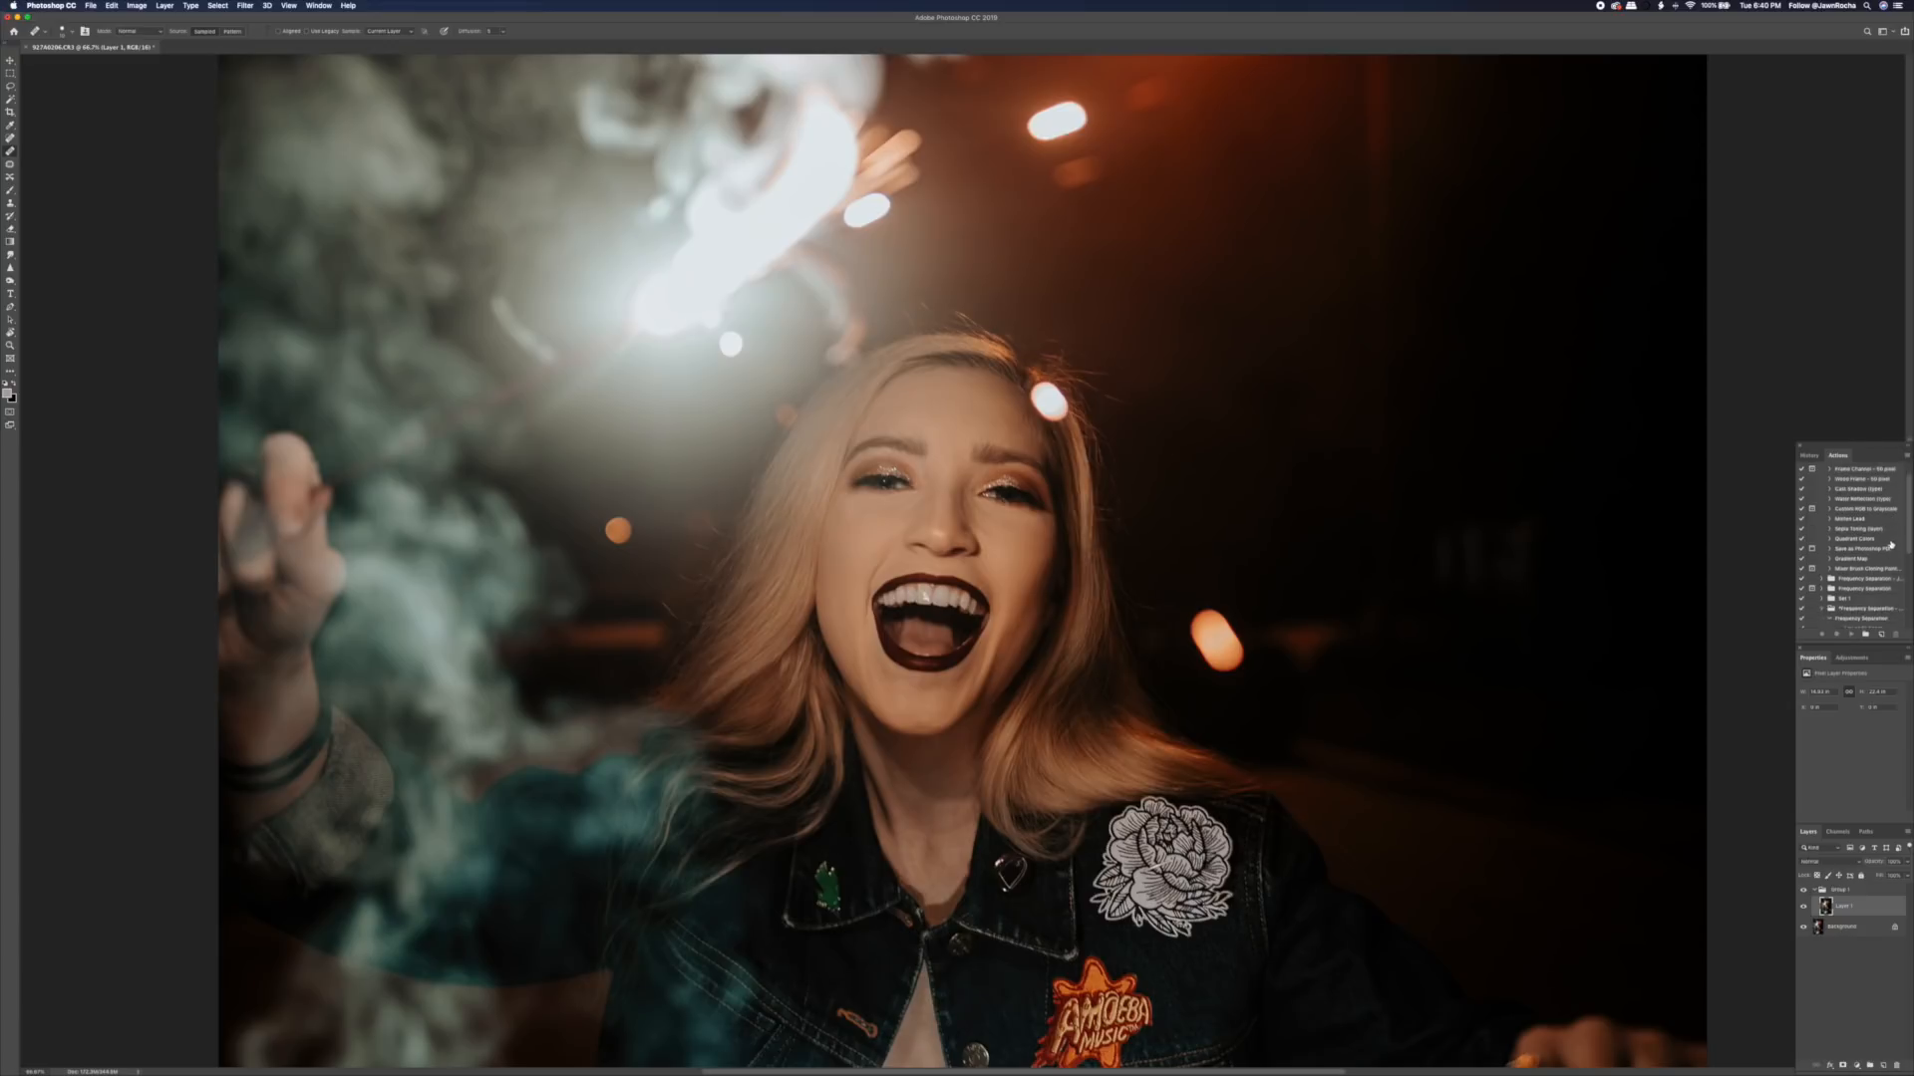
scroll(1865, 543, "down", 2)
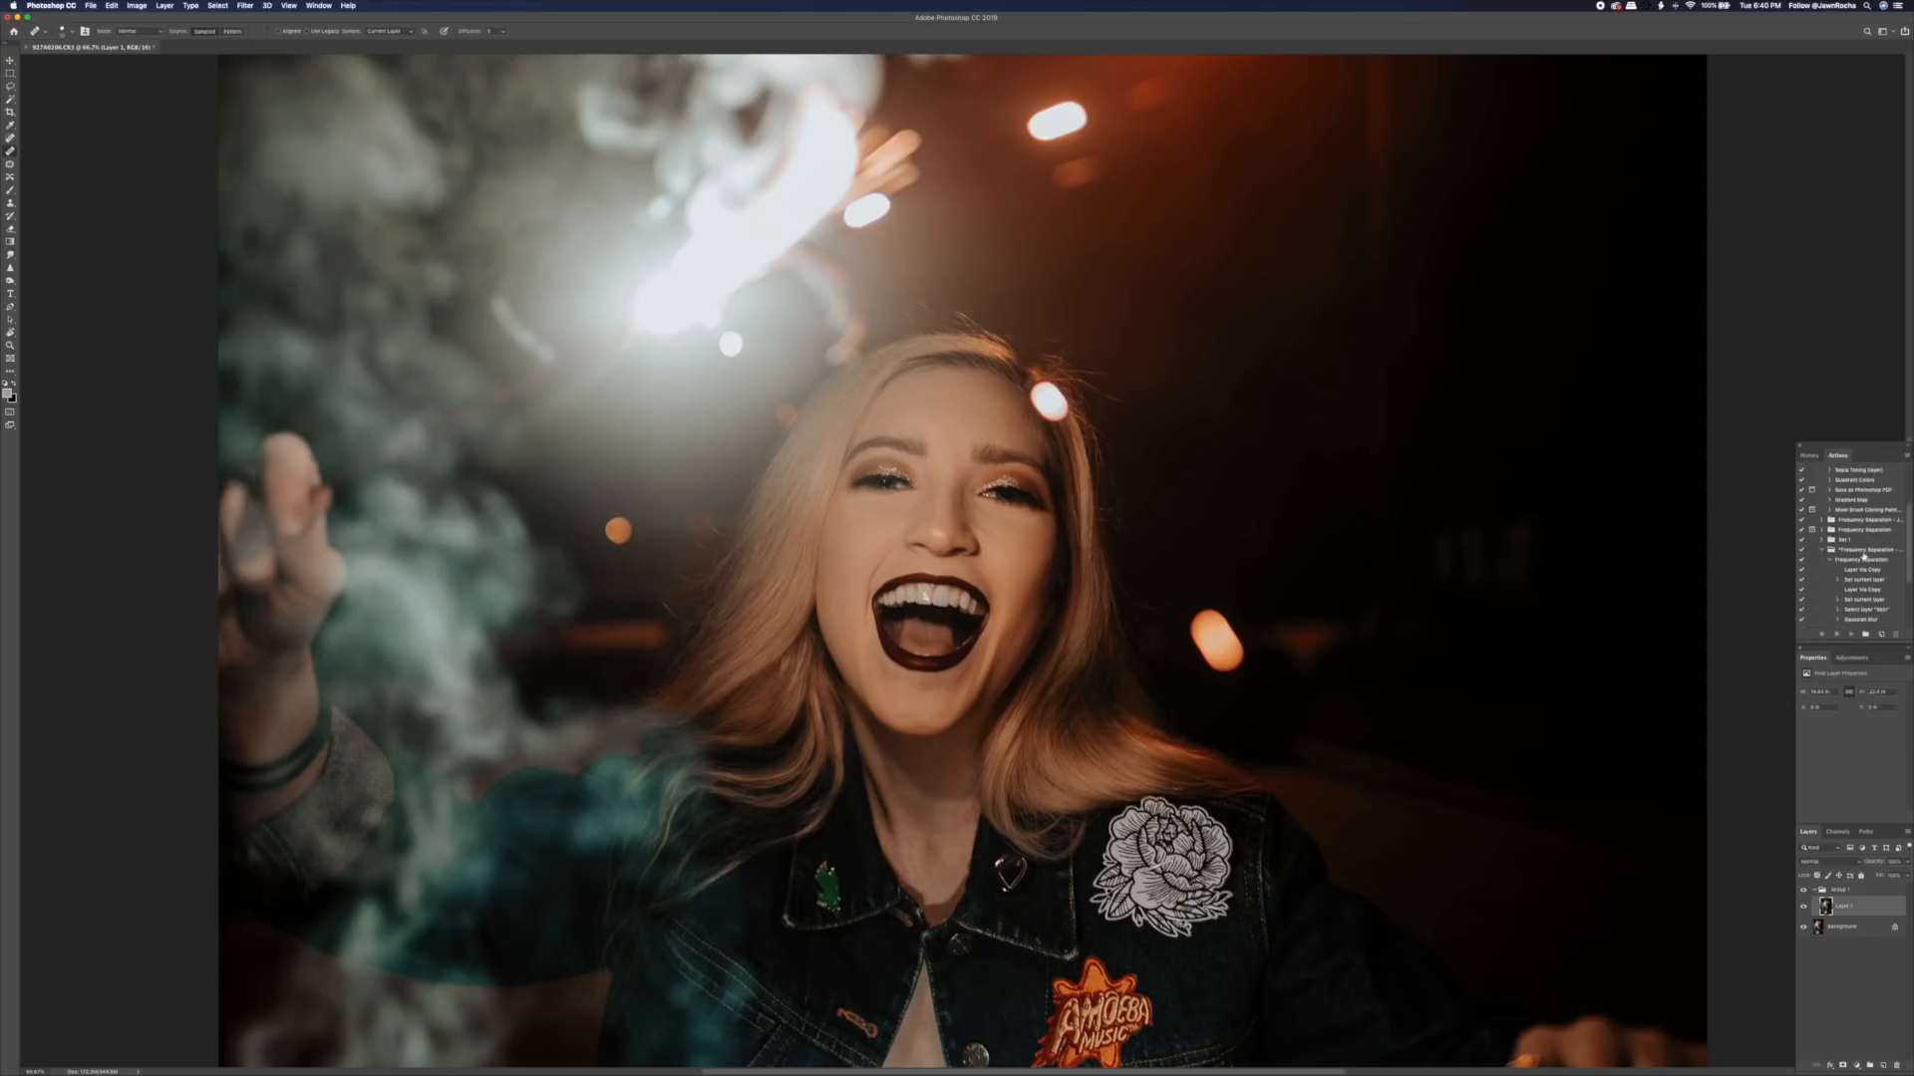
left_click(1862, 560)
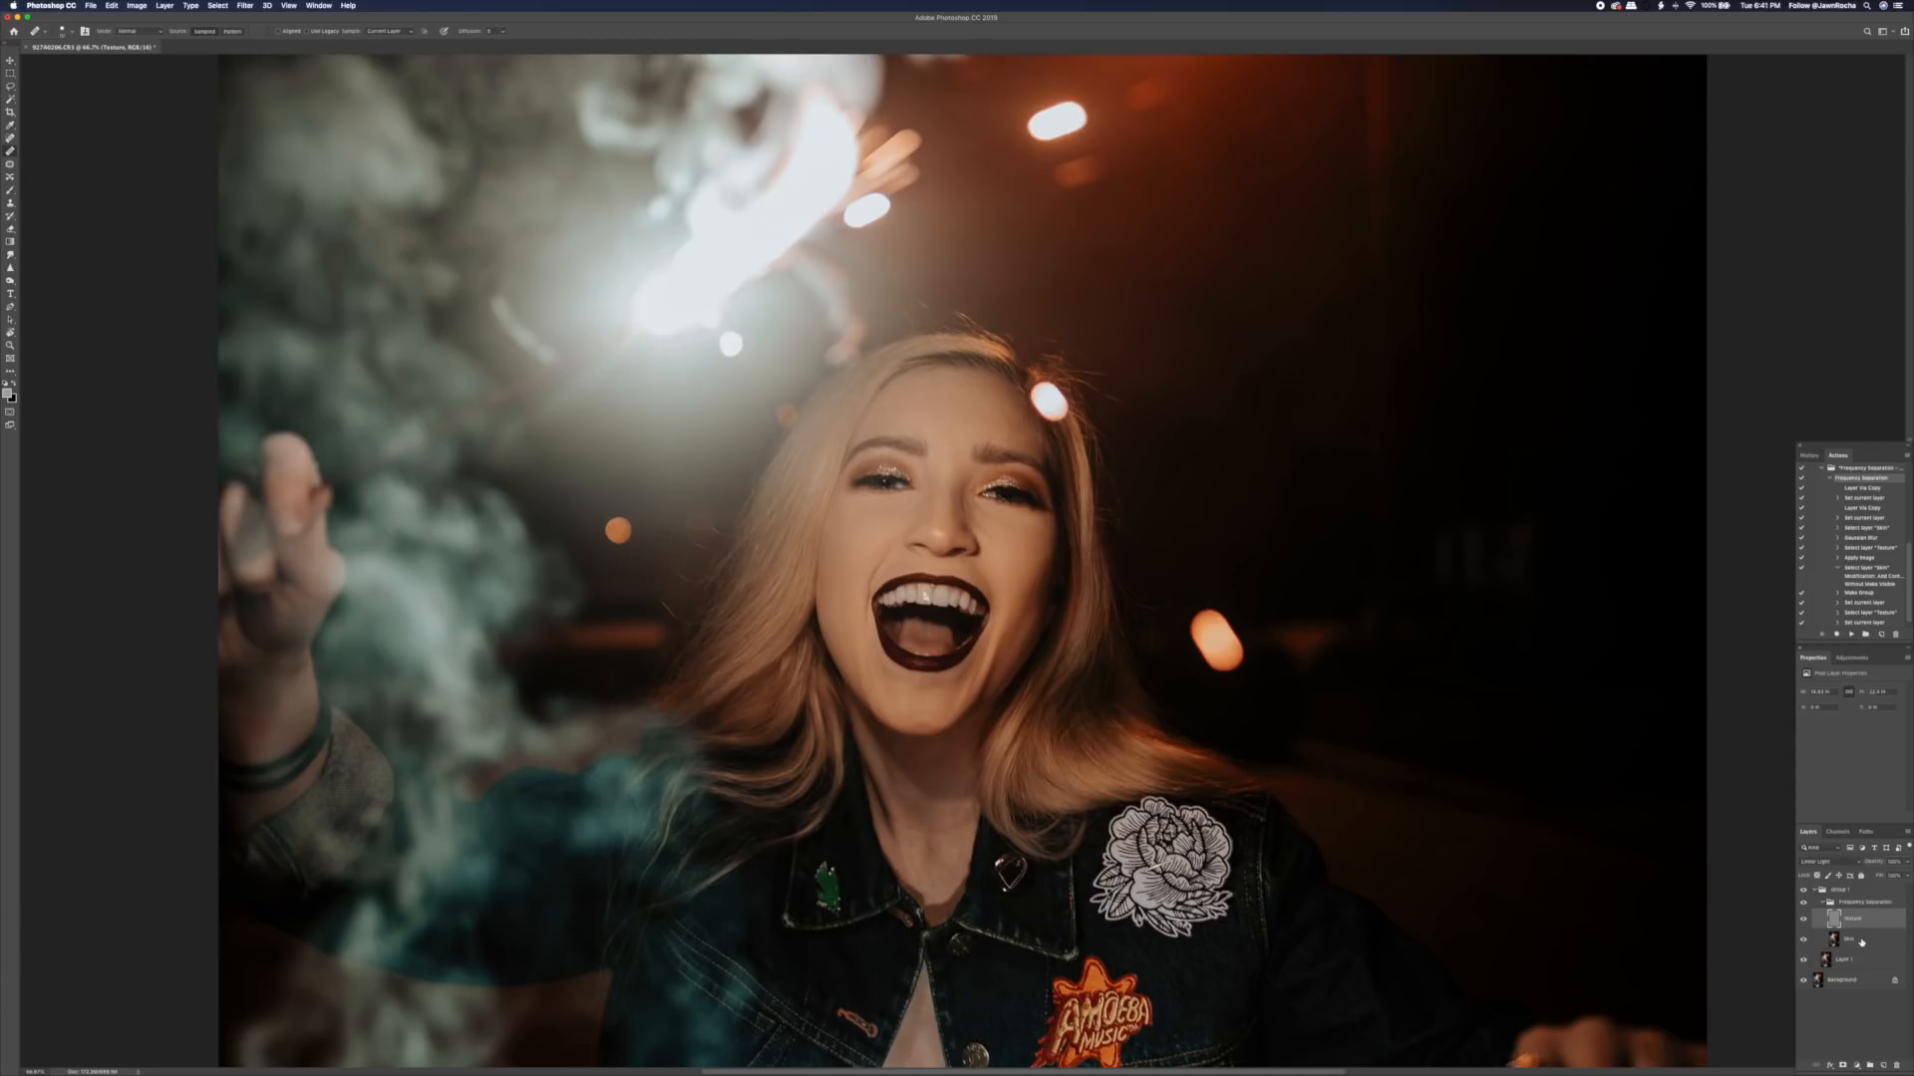
- Select the Skin layer and view the blurred skin and the texture detail separately before showing both together
left_click(1861, 942)
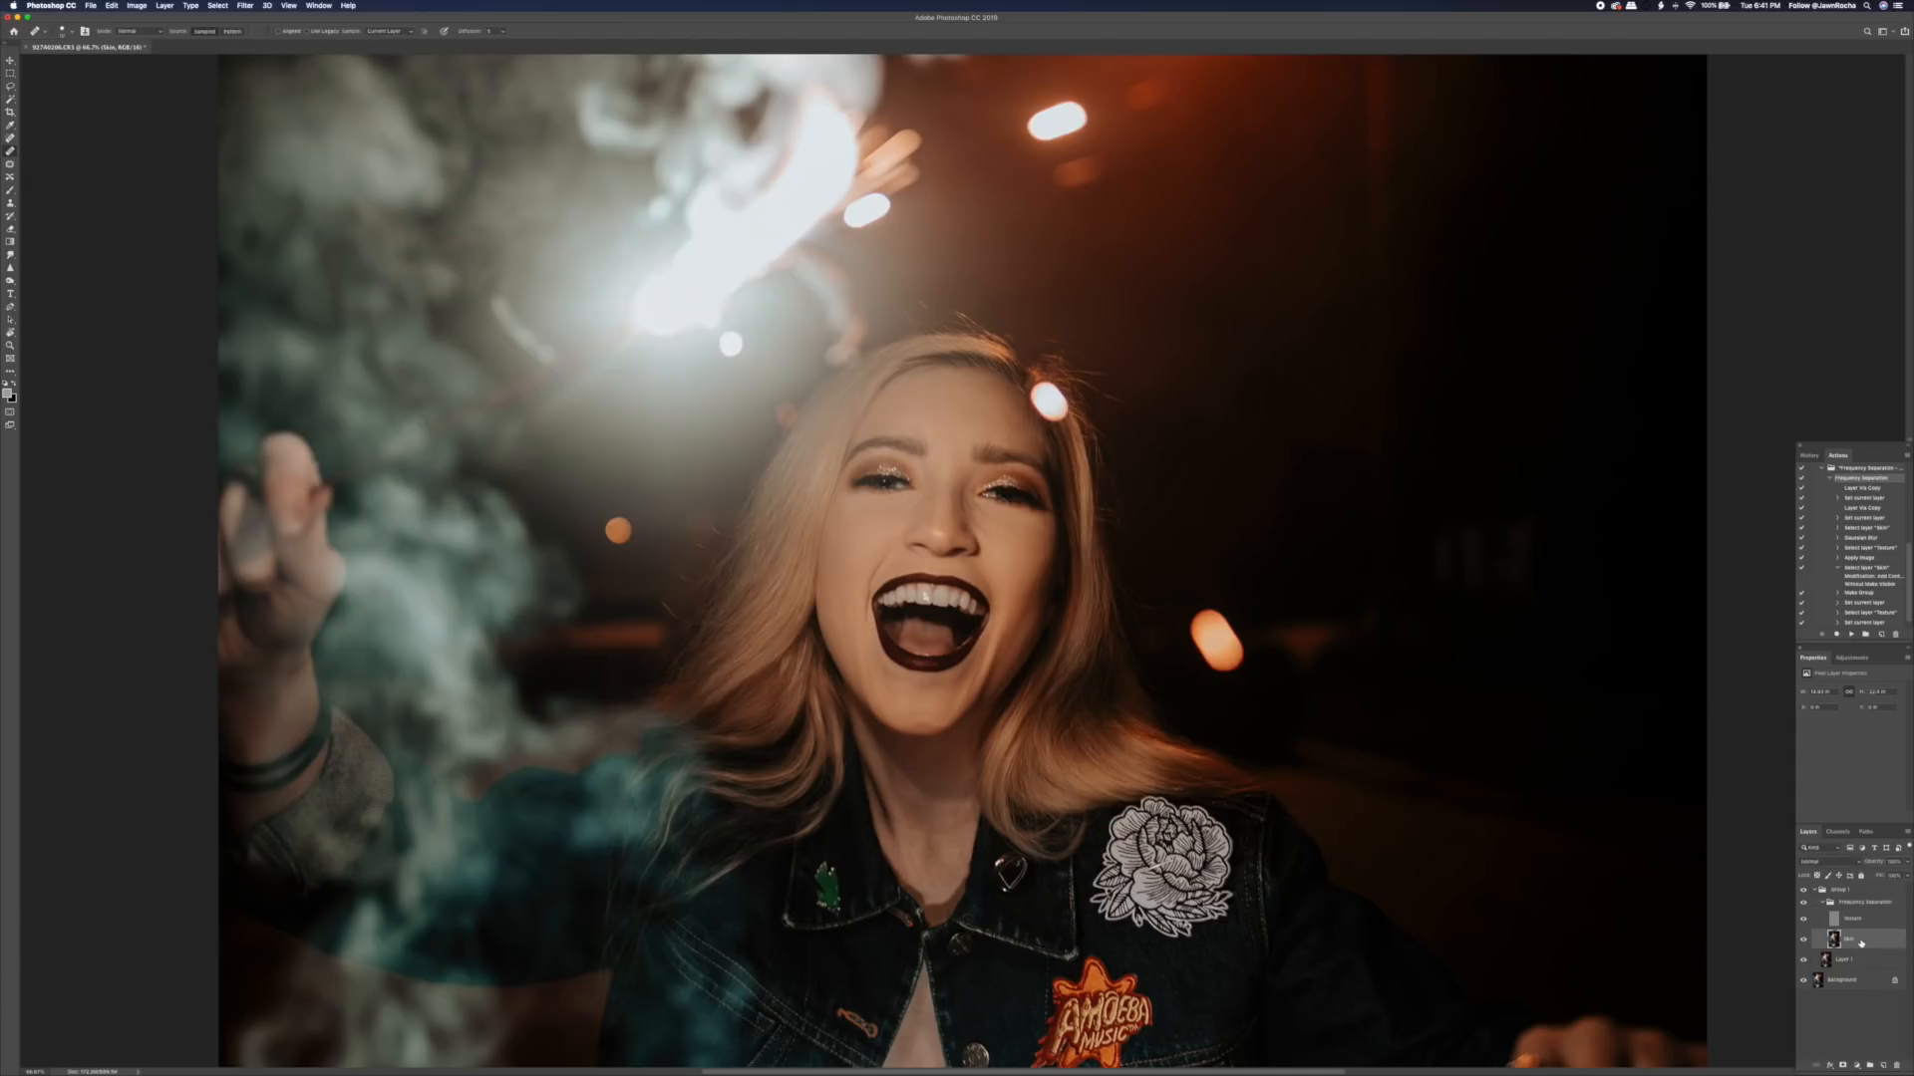
left_click(1803, 919)
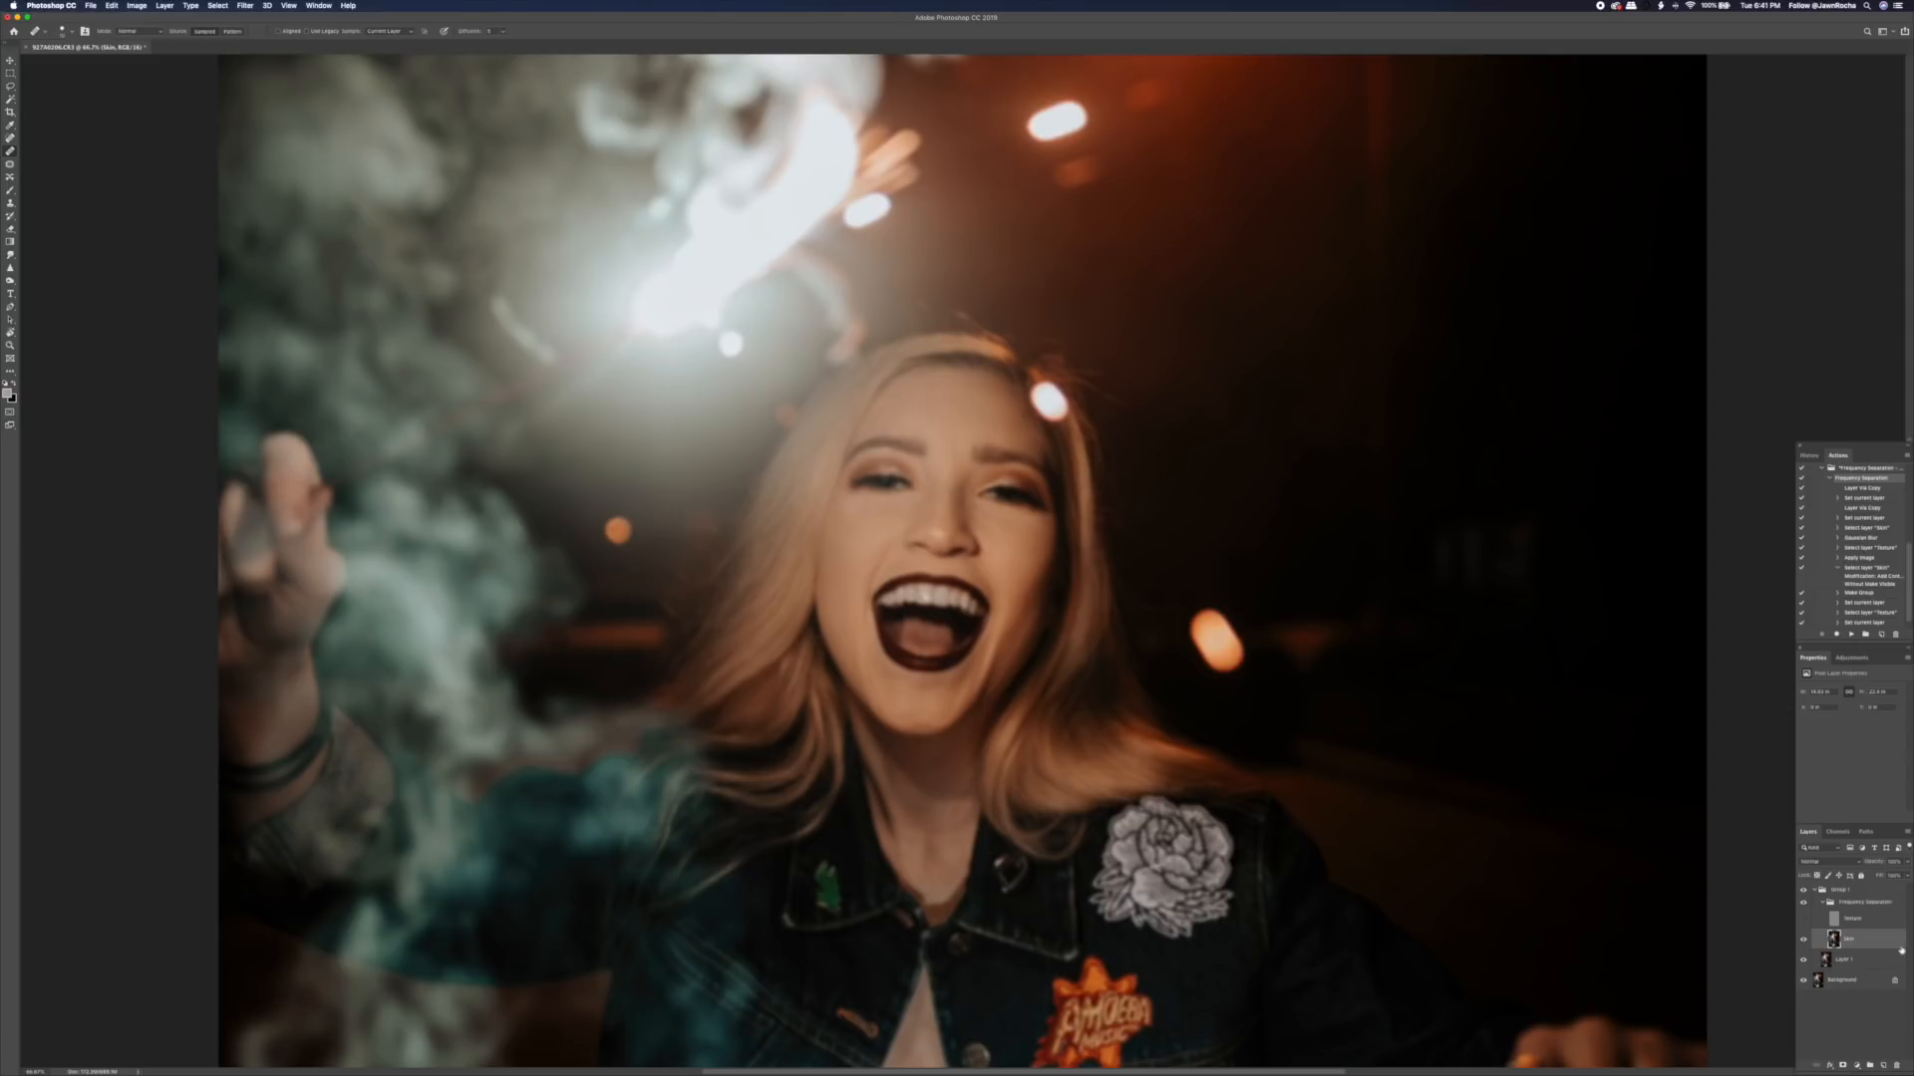
left_click(1804, 921, "alt")
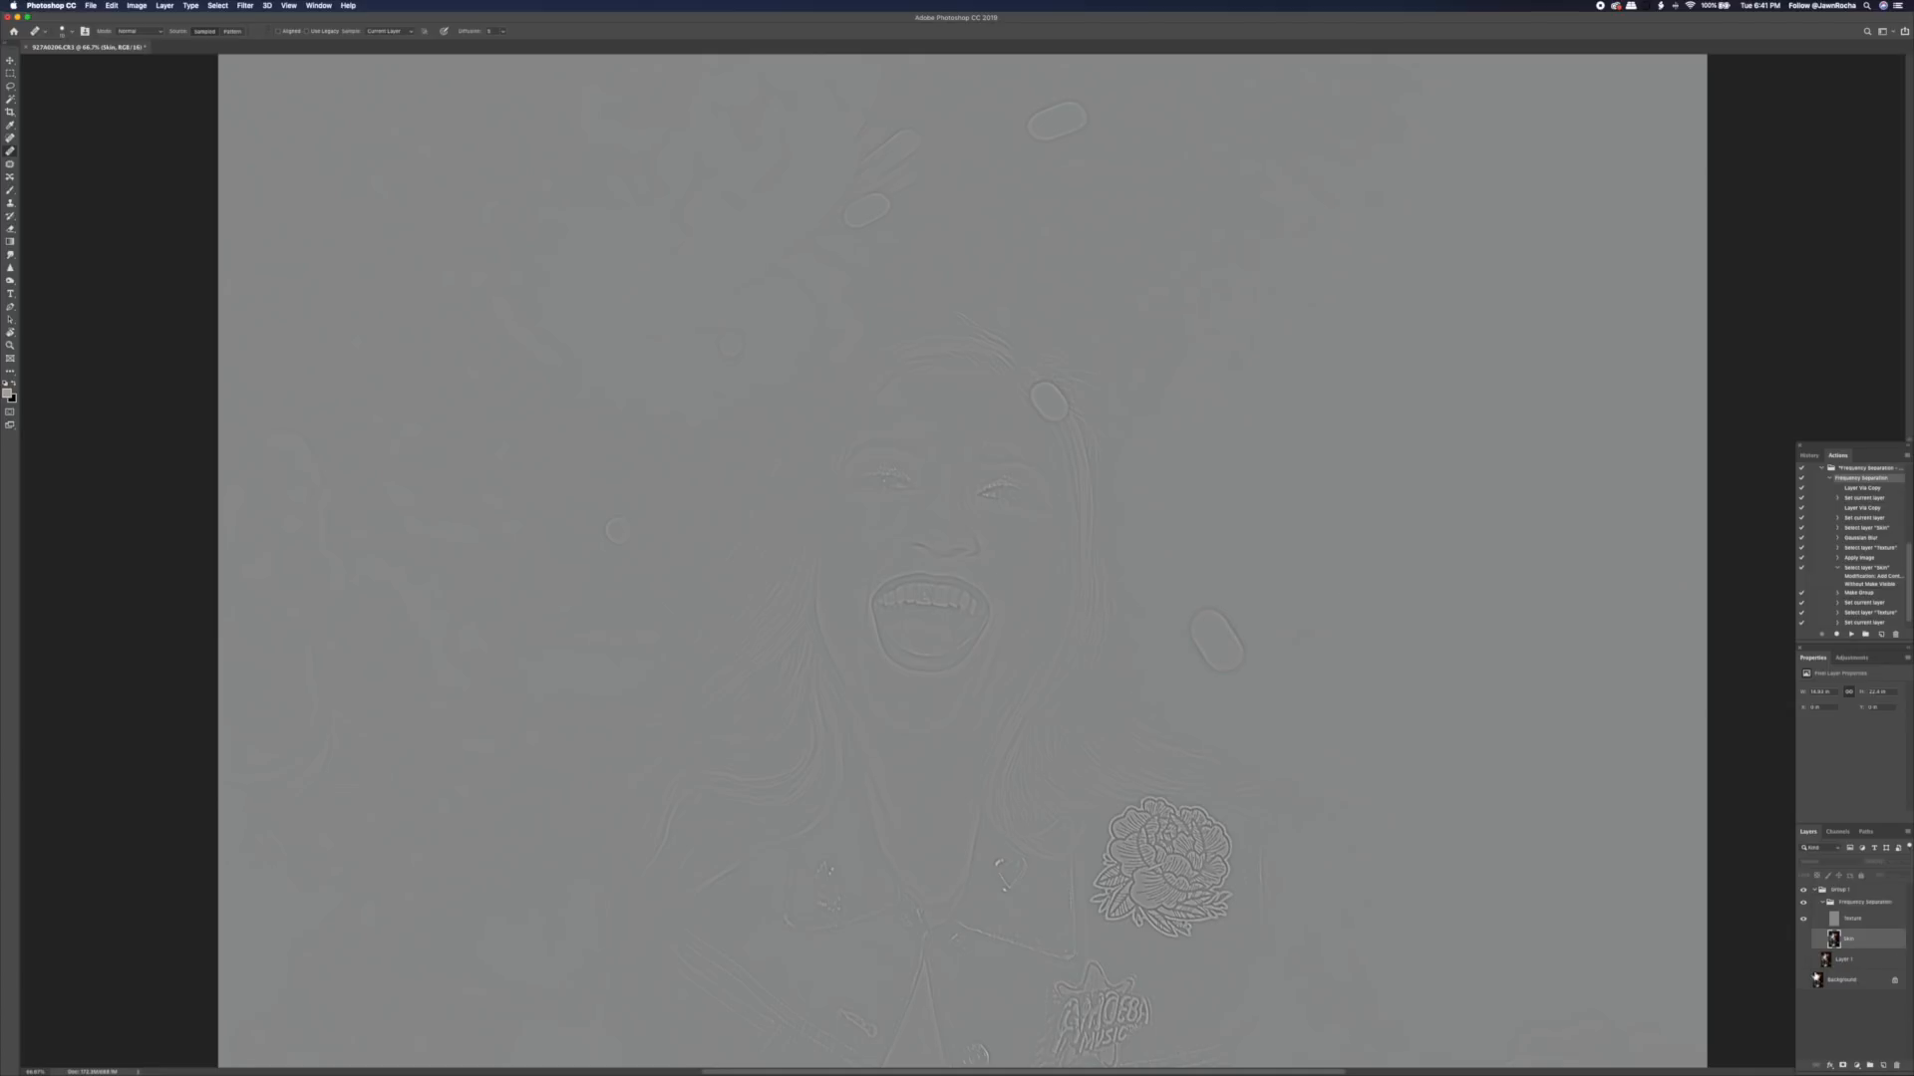
left_click(1805, 939)
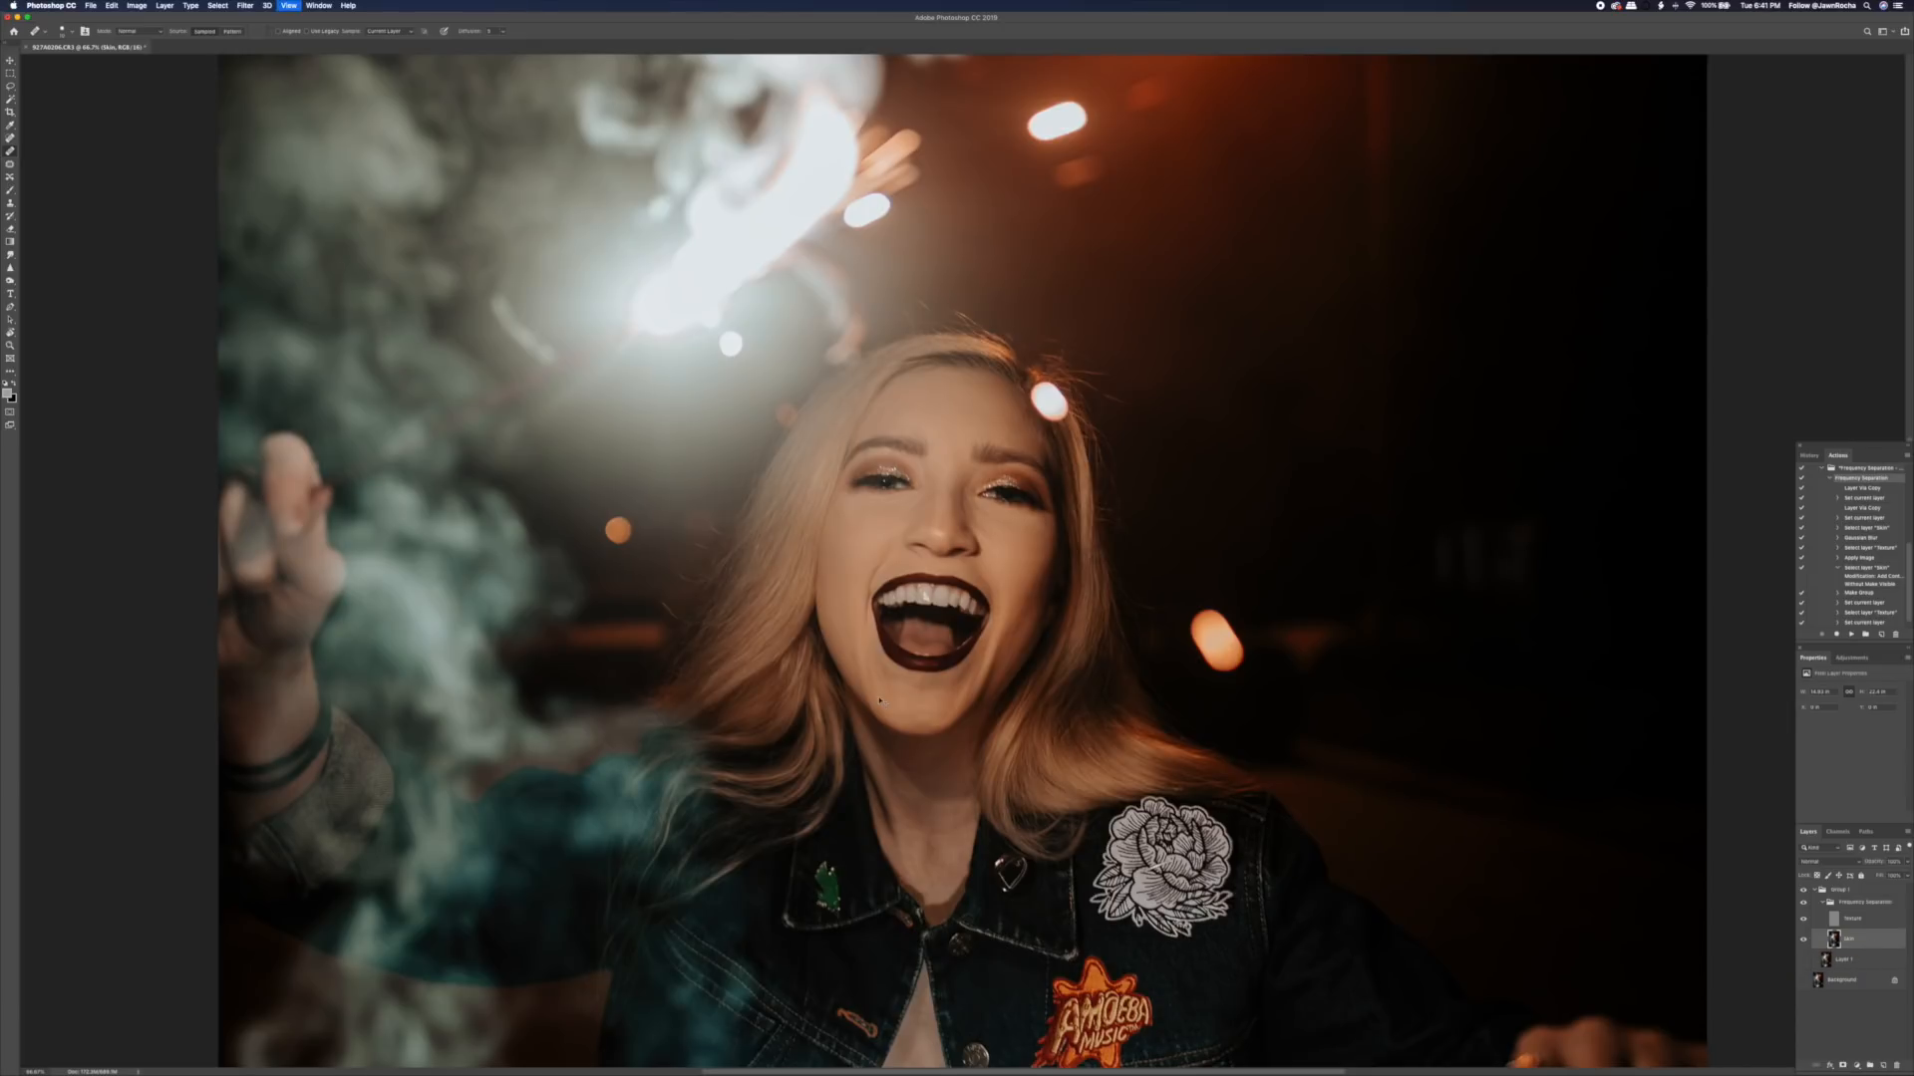
- Try painting under the woman's eye with the Brush on the Skin layer and undo the stroke
key("super+equal")
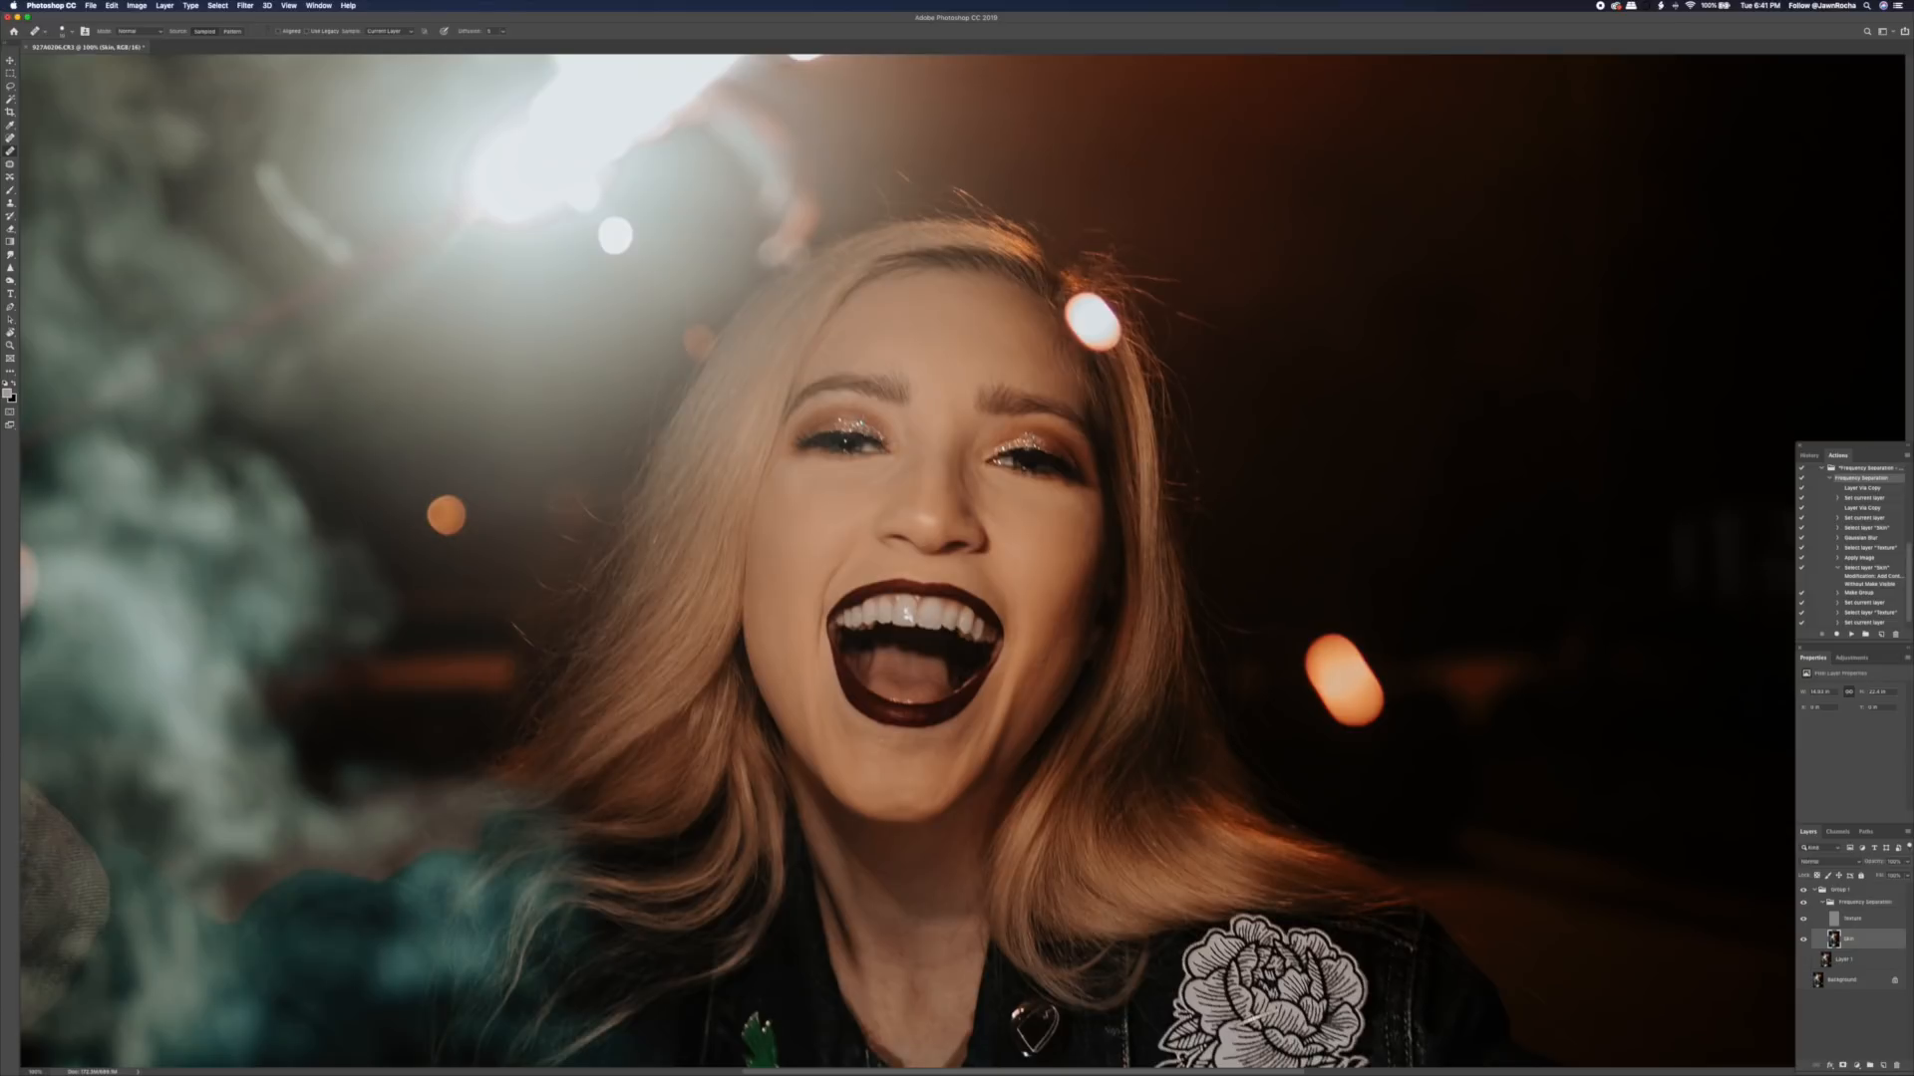
key("b")
left_click_drag(822, 448, 882, 439)
key("super+z")
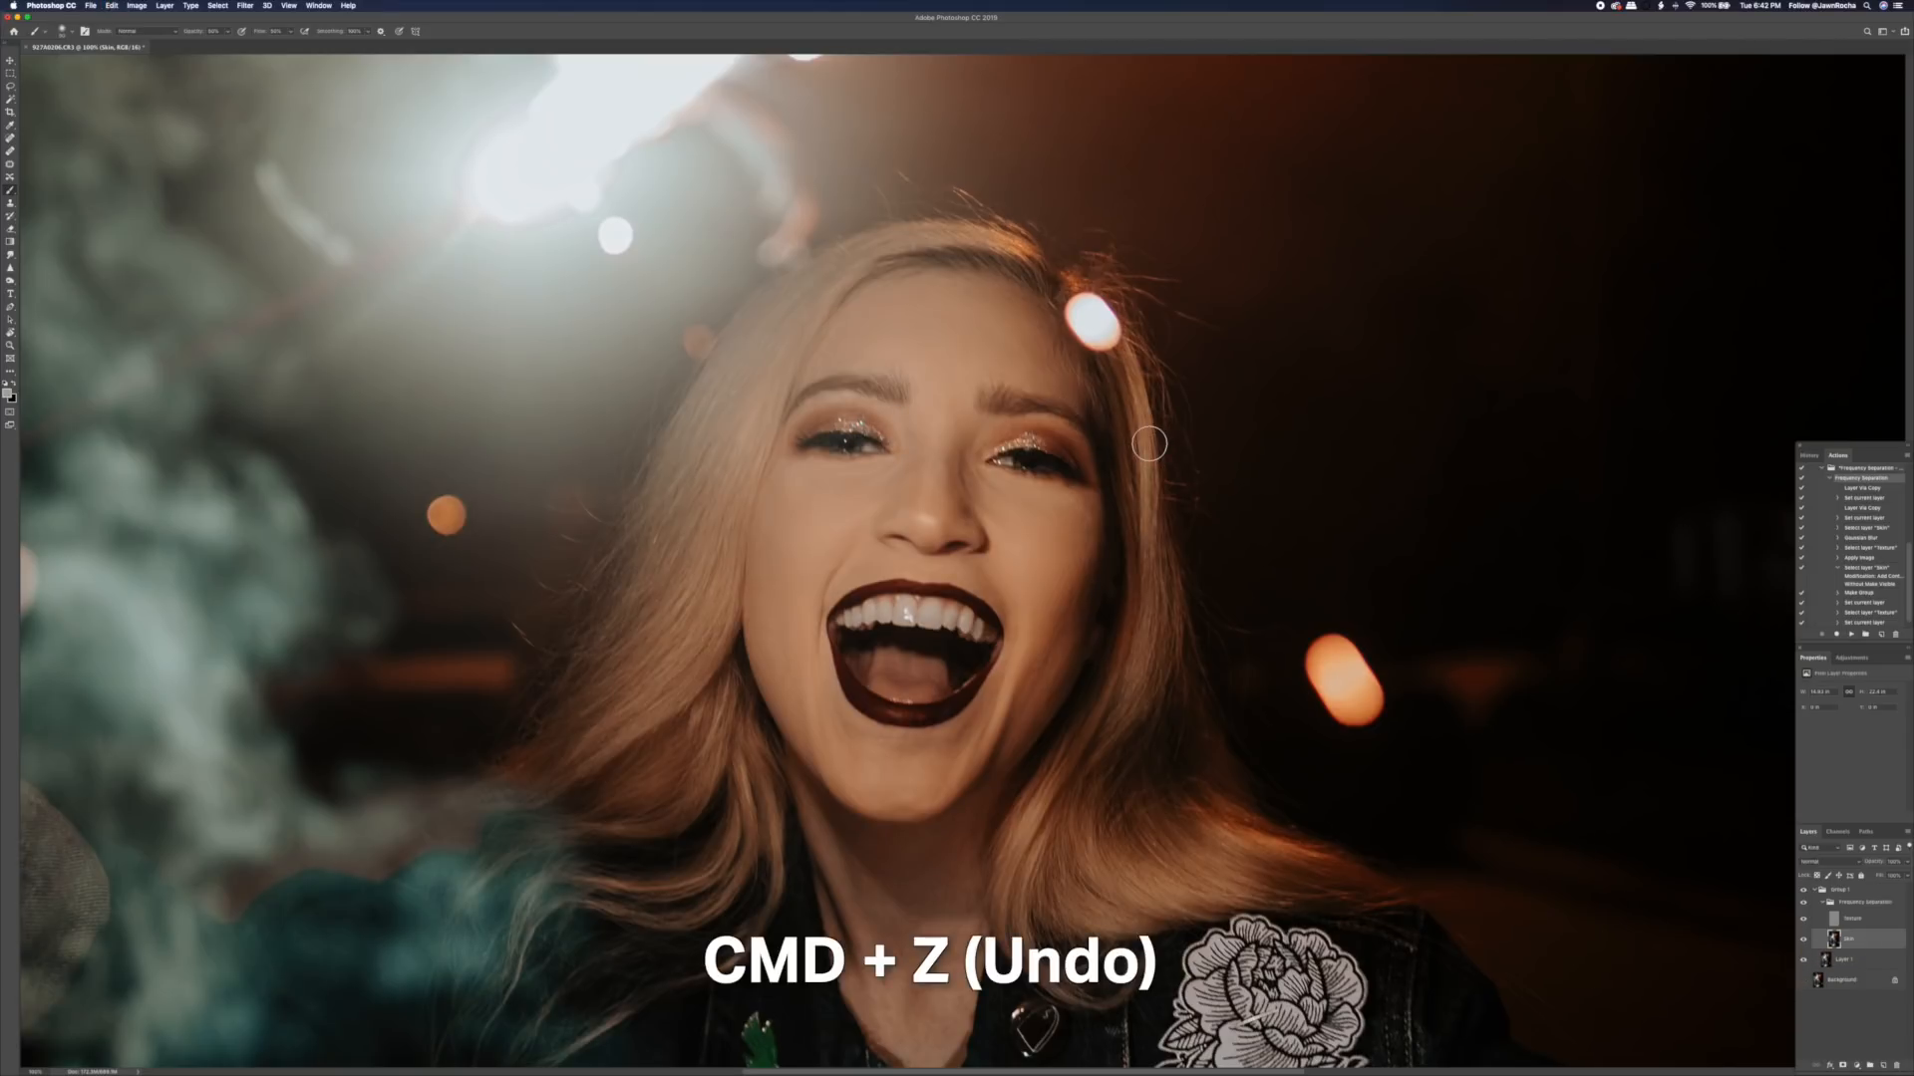
- Hide the Texture layer and even out the skin tones under the eye and beside the nose with the Healing Brush
left_click(10, 151)
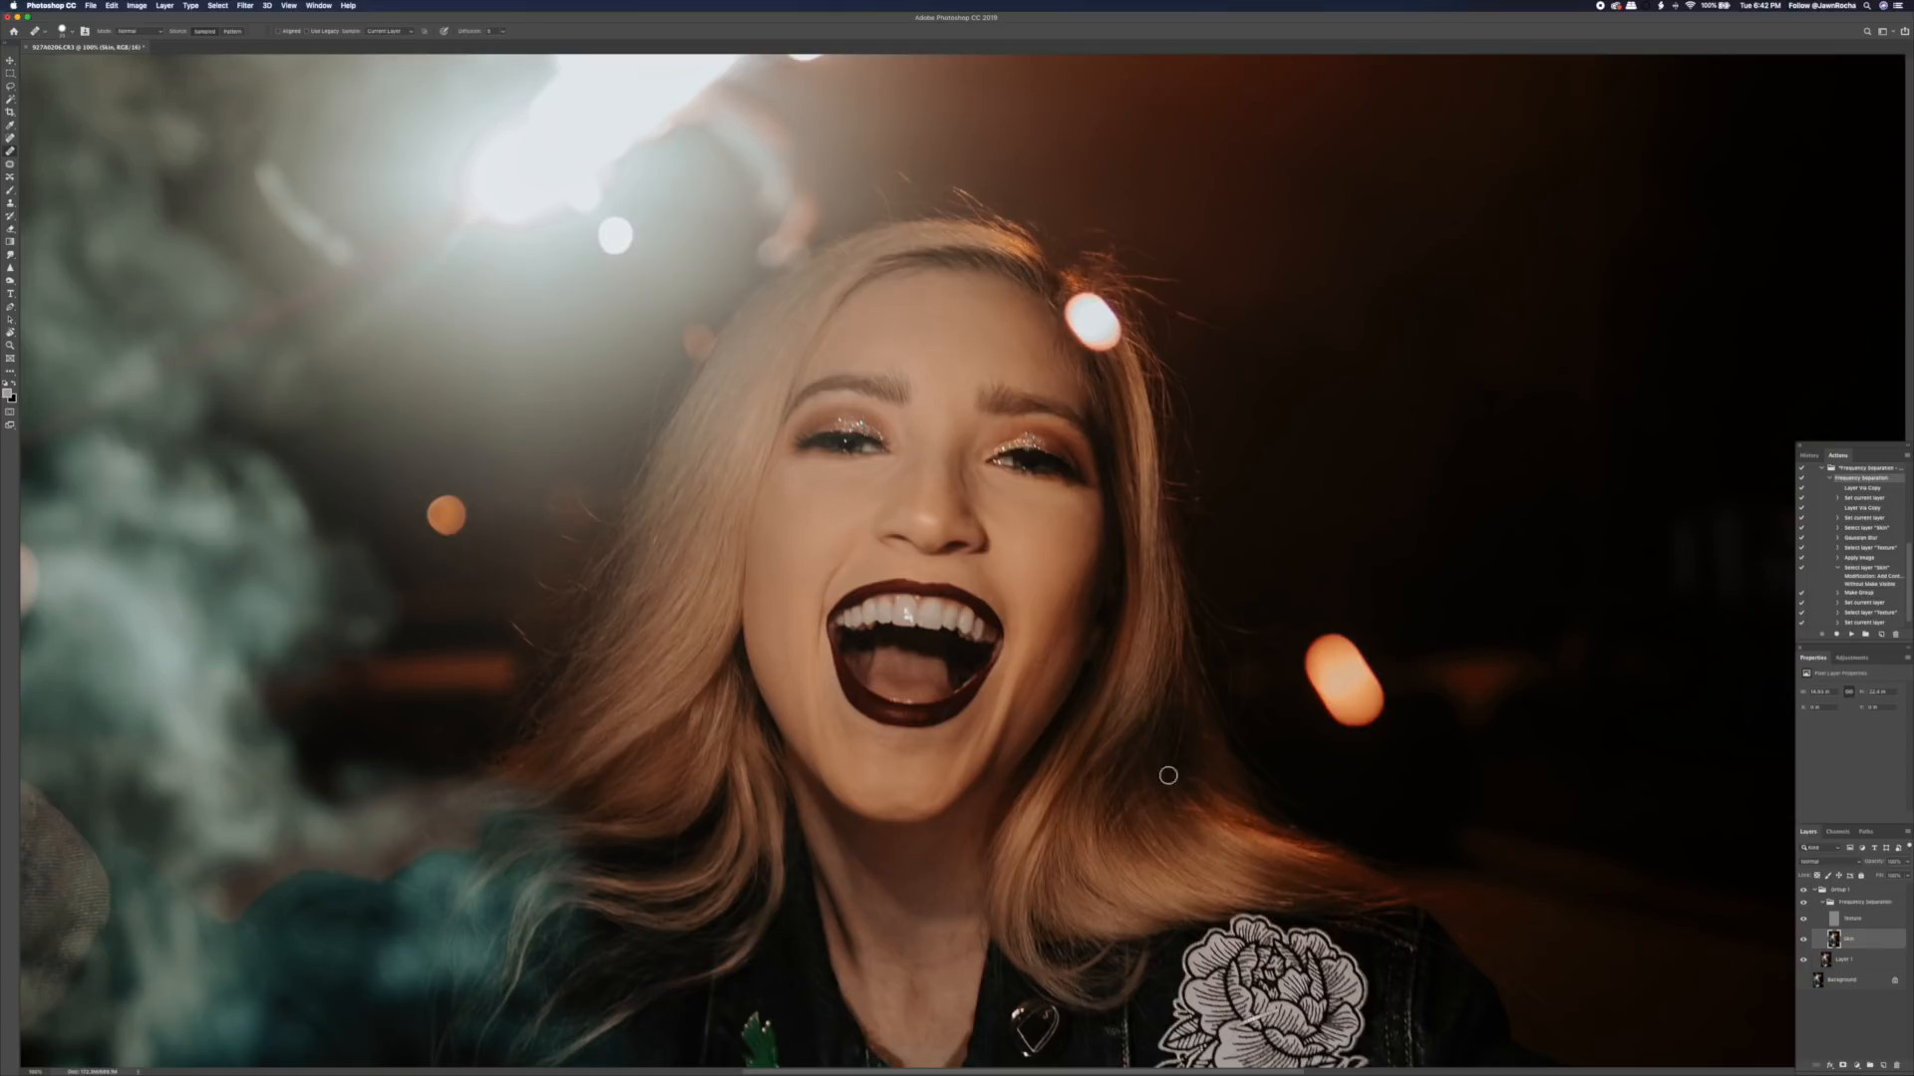
left_click(1803, 918)
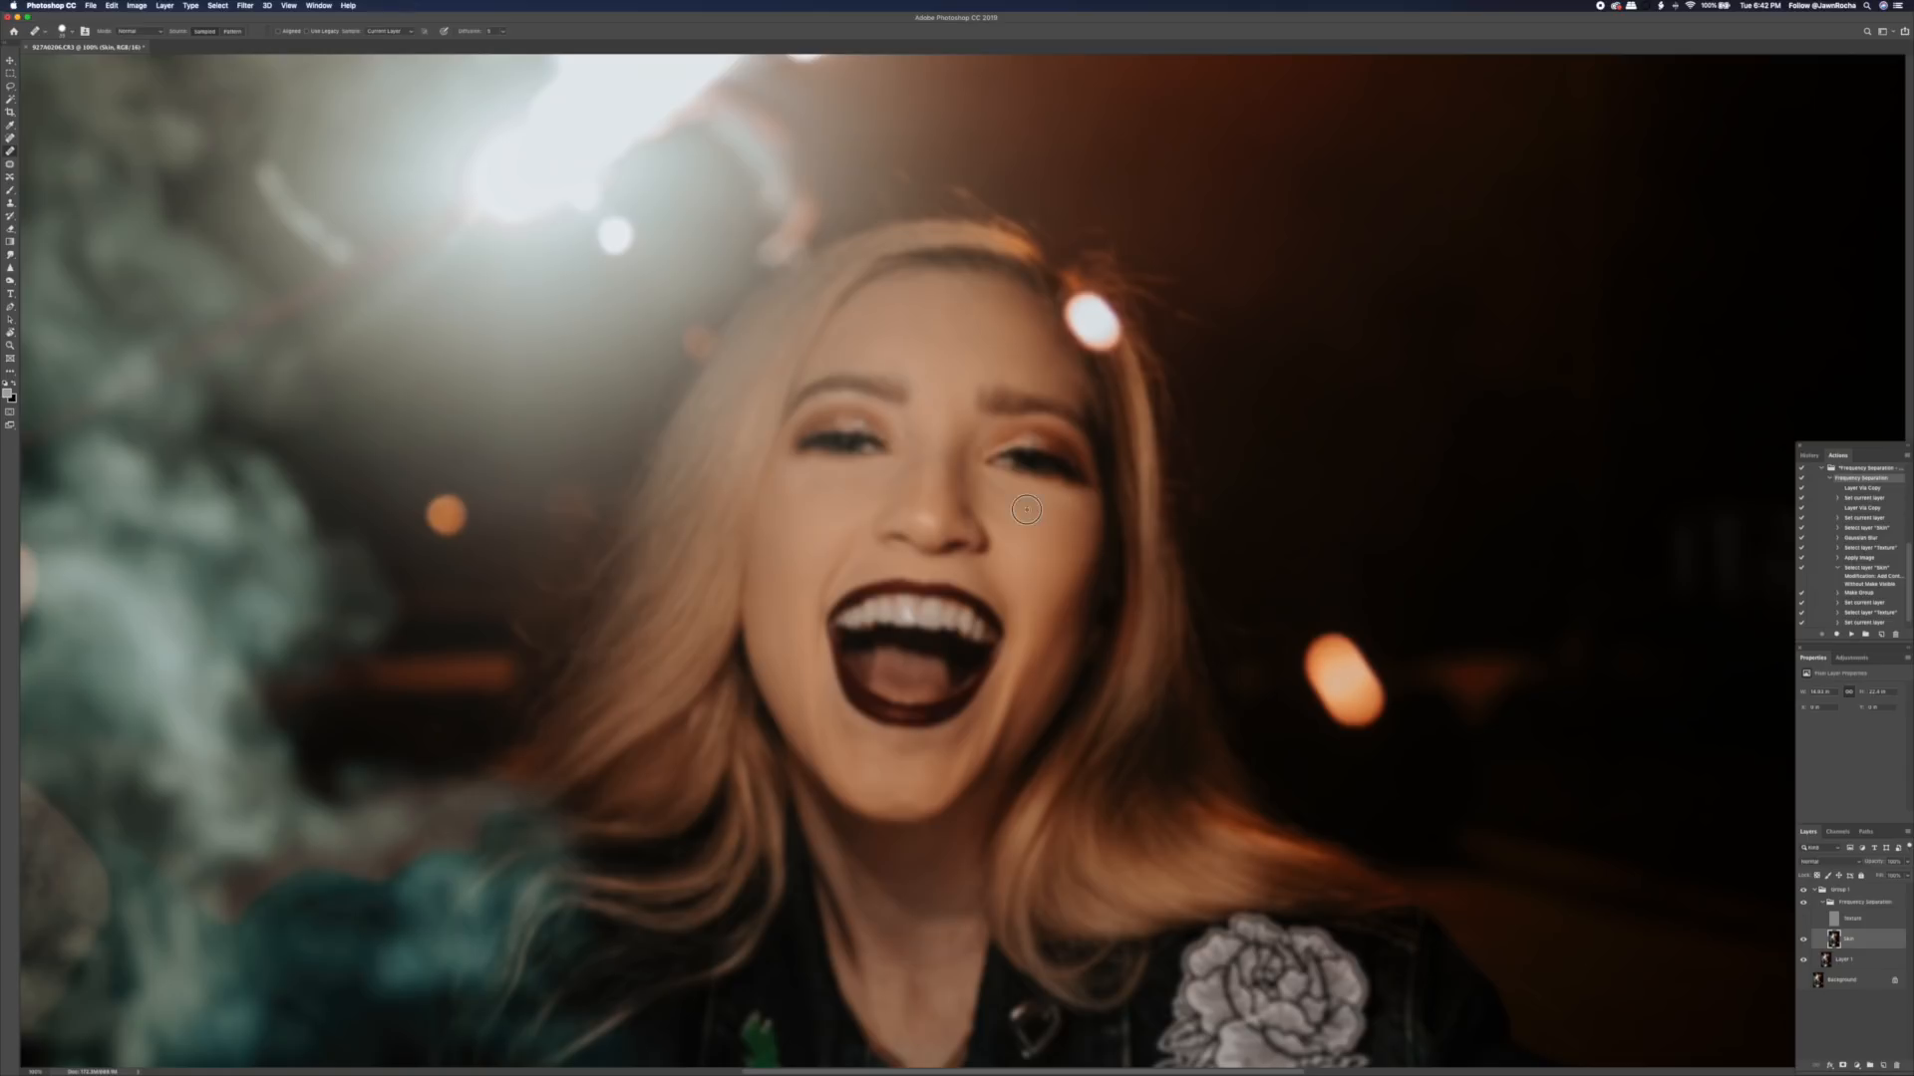
left_click_drag(1000, 496, 1020, 505)
left_click_drag(1047, 517, 1072, 515)
left_click(1082, 526, "alt")
left_click_drag(887, 529, 859, 531)
- Heal uneven tones on the chin and forehead from sampled nearby skin, and compare the retouch with the original
left_click(873, 791, "alt")
left_click_drag(860, 770, 897, 803)
mouse_move(1032, 378)
left_mouse_down()
mouse_move(1064, 382)
mouse_move(1007, 297)
left_mouse_up()
left_click(1024, 303, "alt")
left_click(1010, 315, "alt")
left_click(932, 394)
left_click(868, 745, "alt")
left_click(850, 765)
left_click(912, 796, "alt")
left_click(898, 787)
left_click(1803, 981)
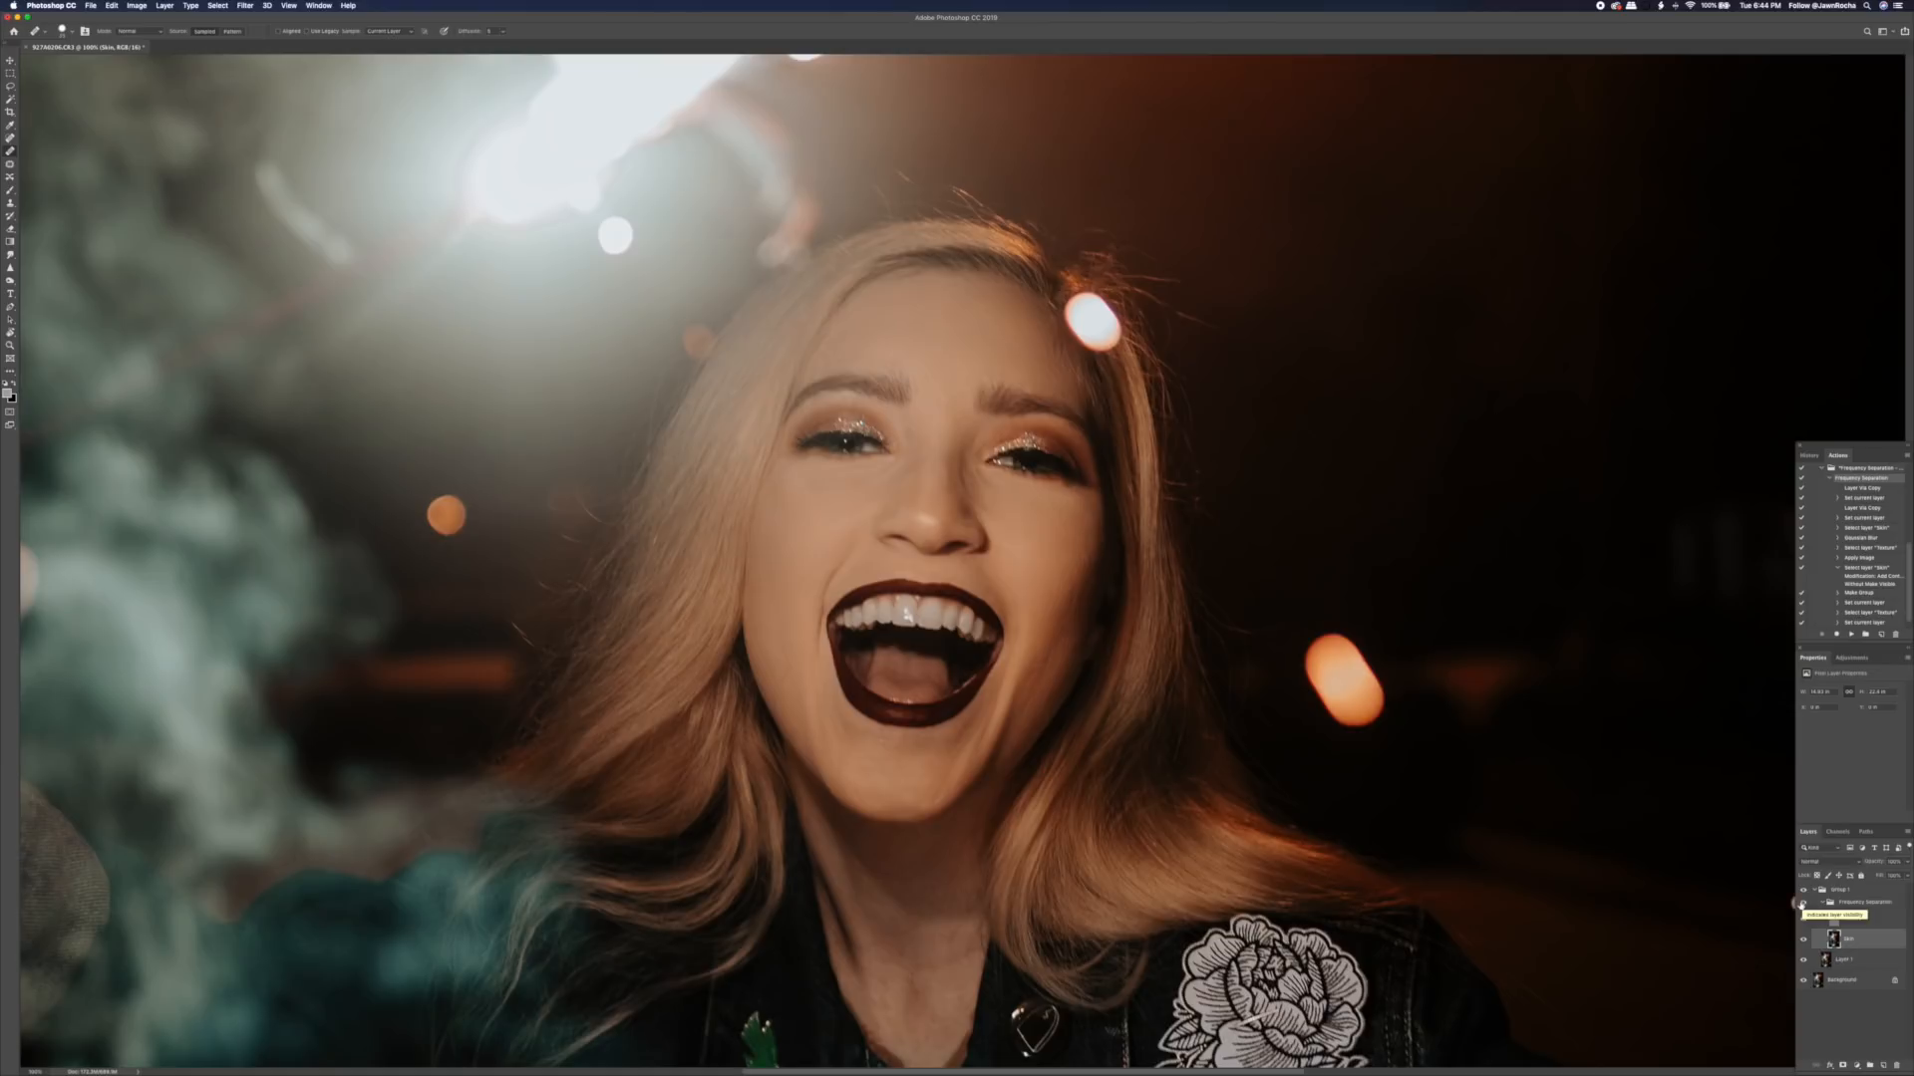
left_click(1803, 902)
- Lasso the shaded side of the nose bridge on the Skin layer, soften it with a Gaussian Blur and deselect it
key("l")
key("j")
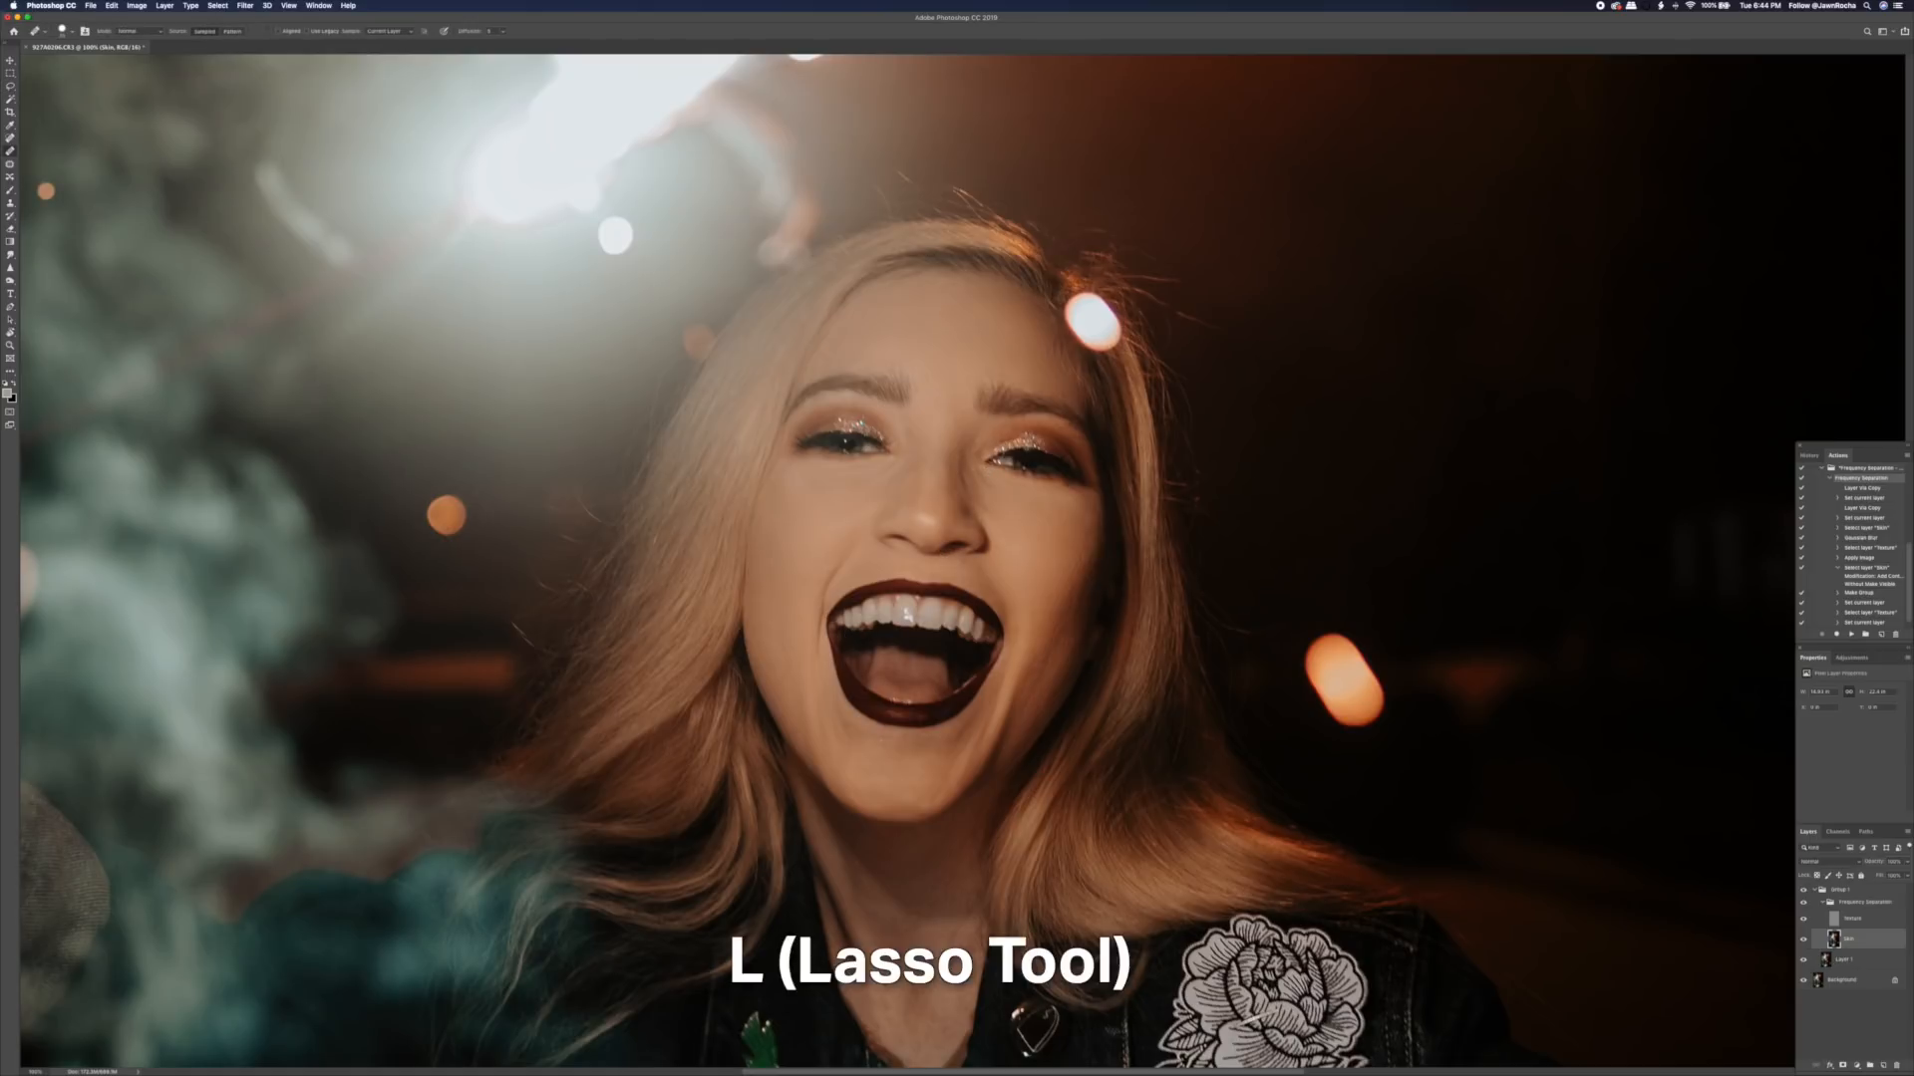
key("l")
mouse_move(990, 503)
left_mouse_down()
mouse_move(957, 420)
mouse_move(945, 505)
mouse_move(952, 520)
mouse_move(990, 501)
left_mouse_up()
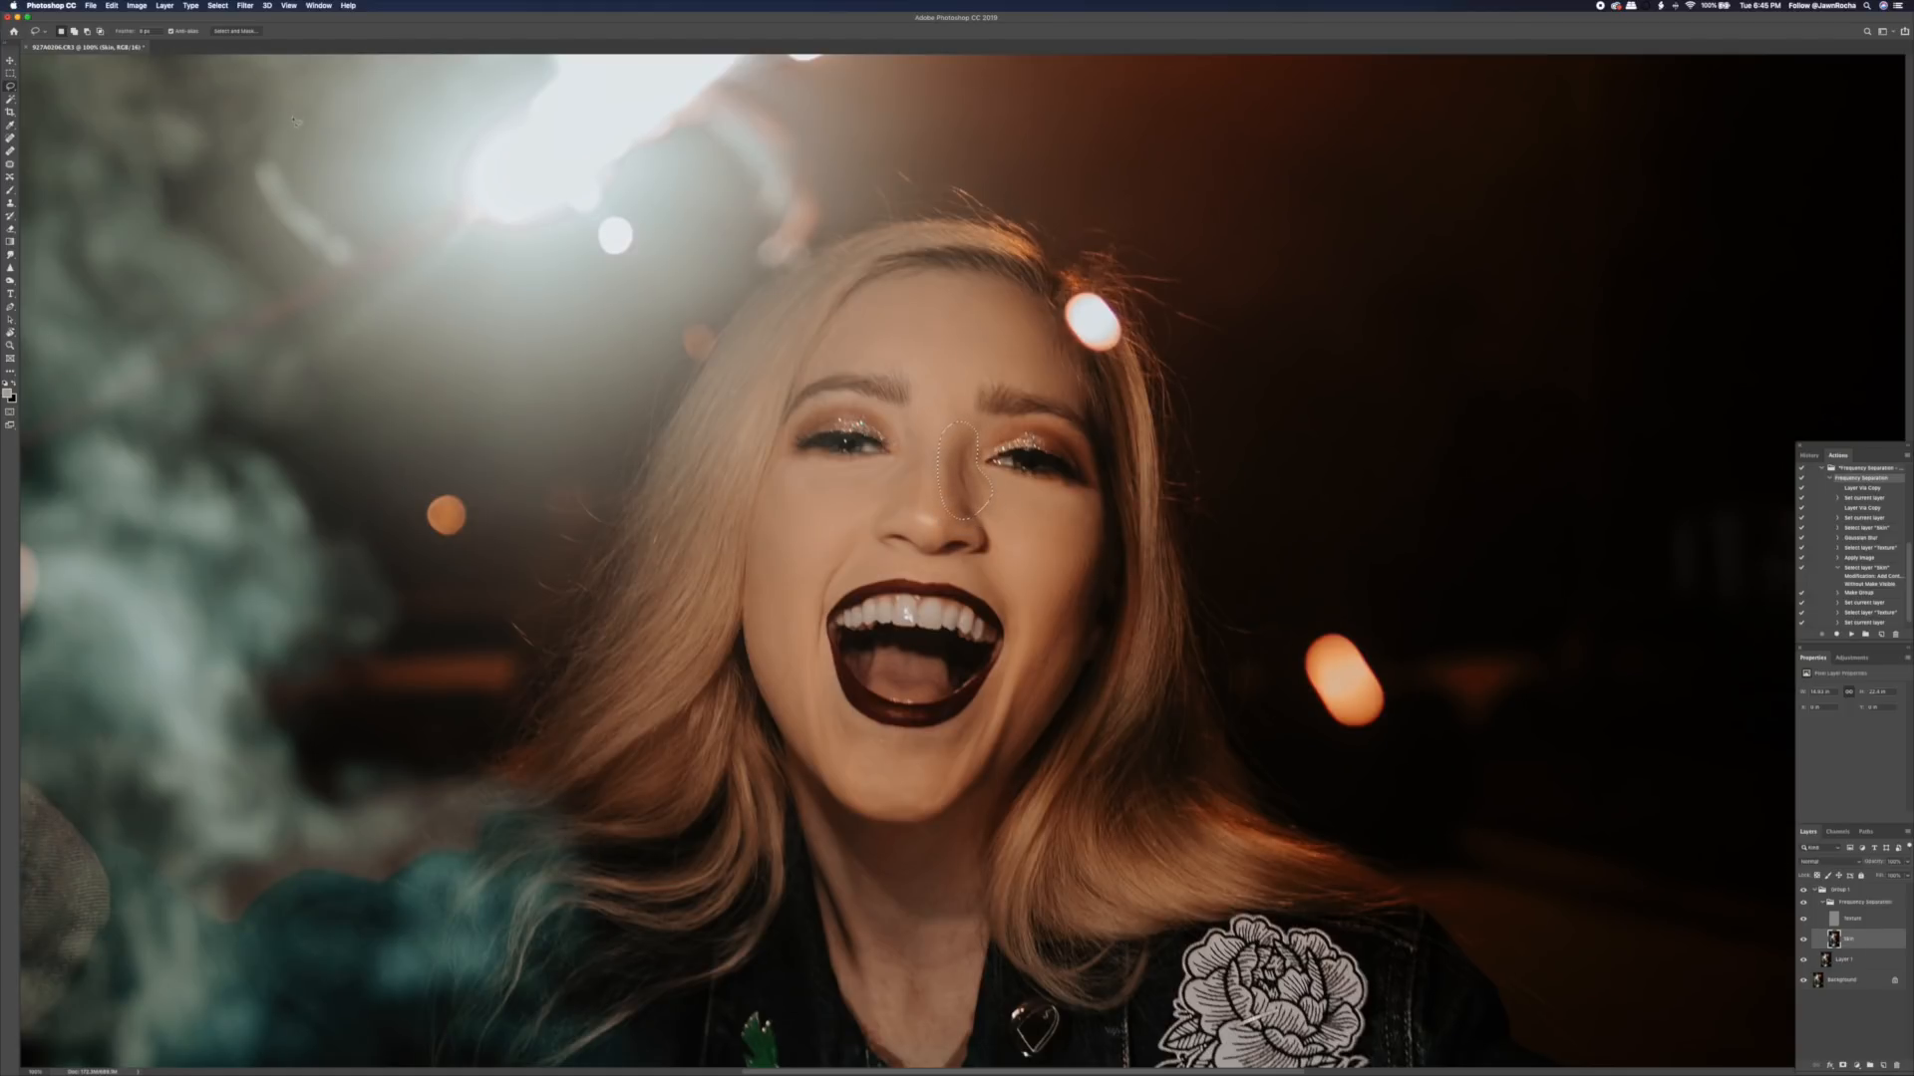
key("super+alt+shift+g")
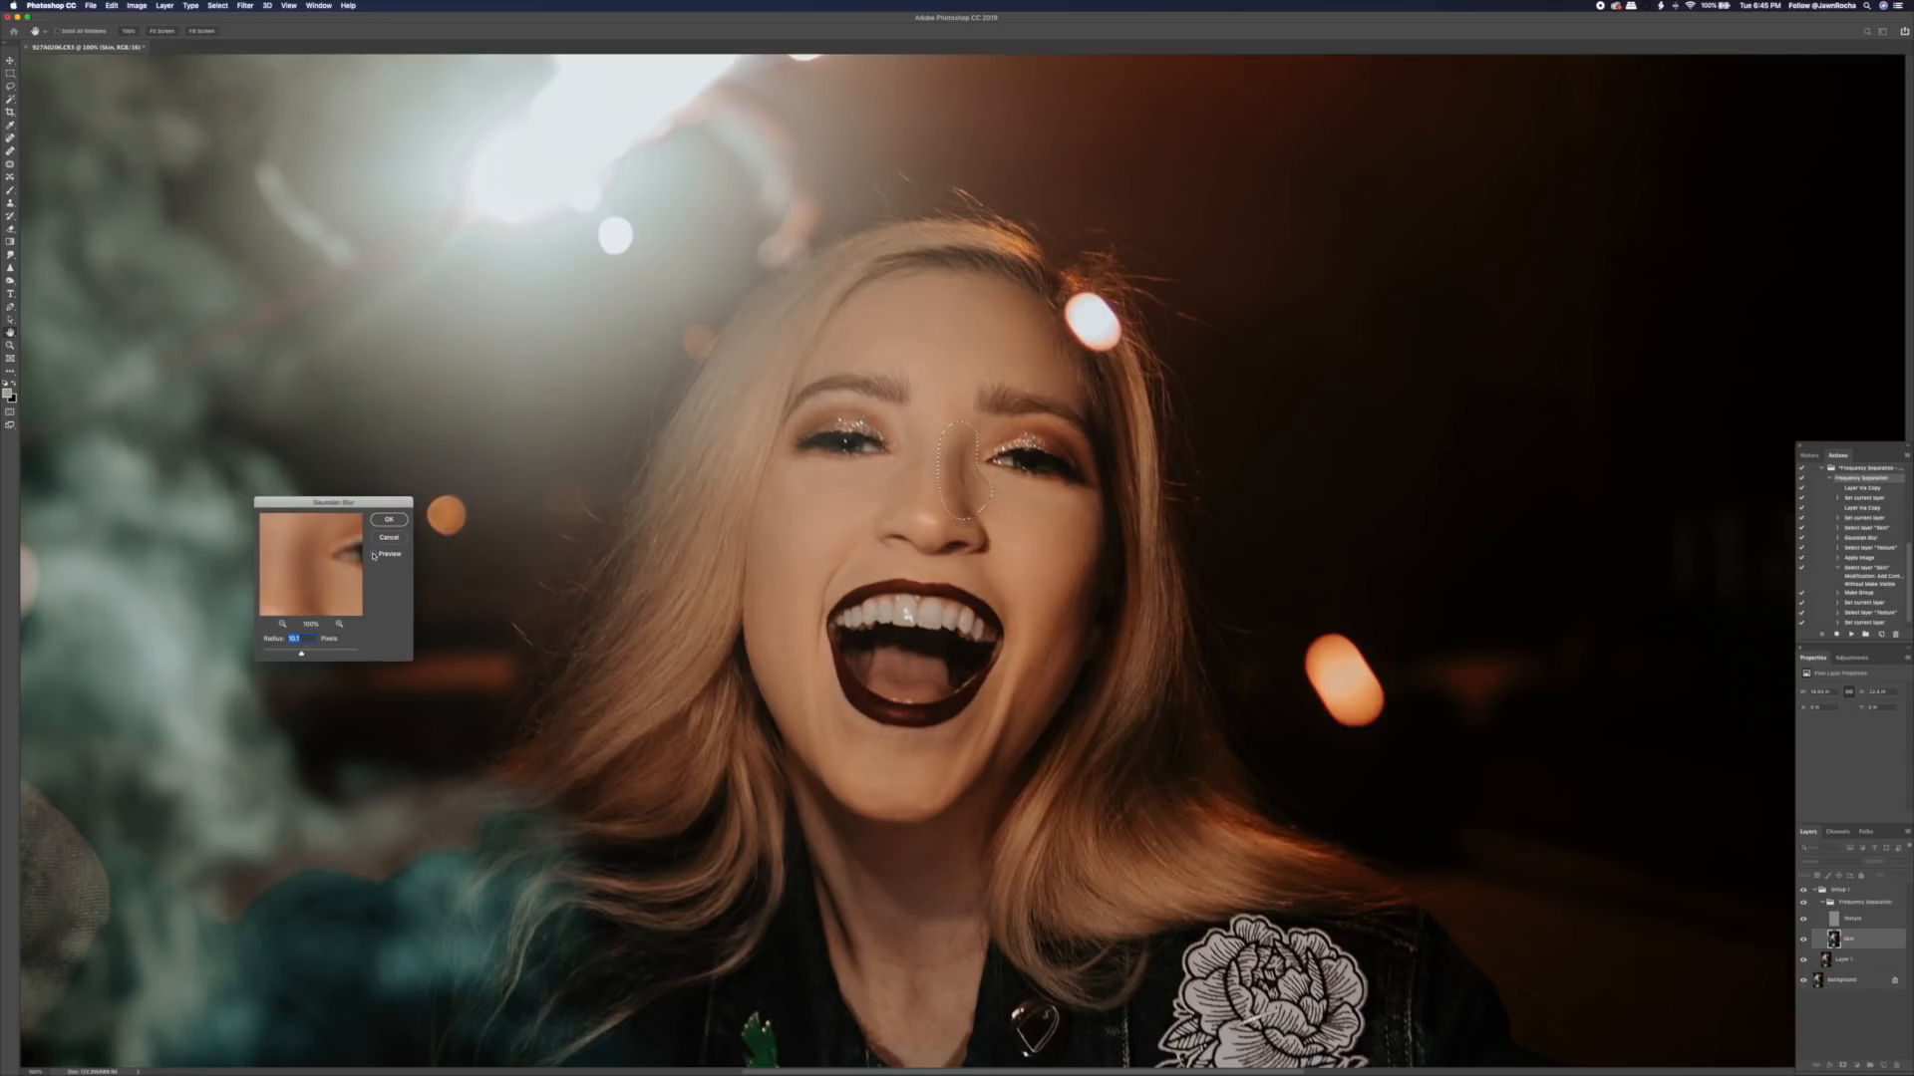
left_click(374, 555)
left_click(390, 520)
key("super+d")
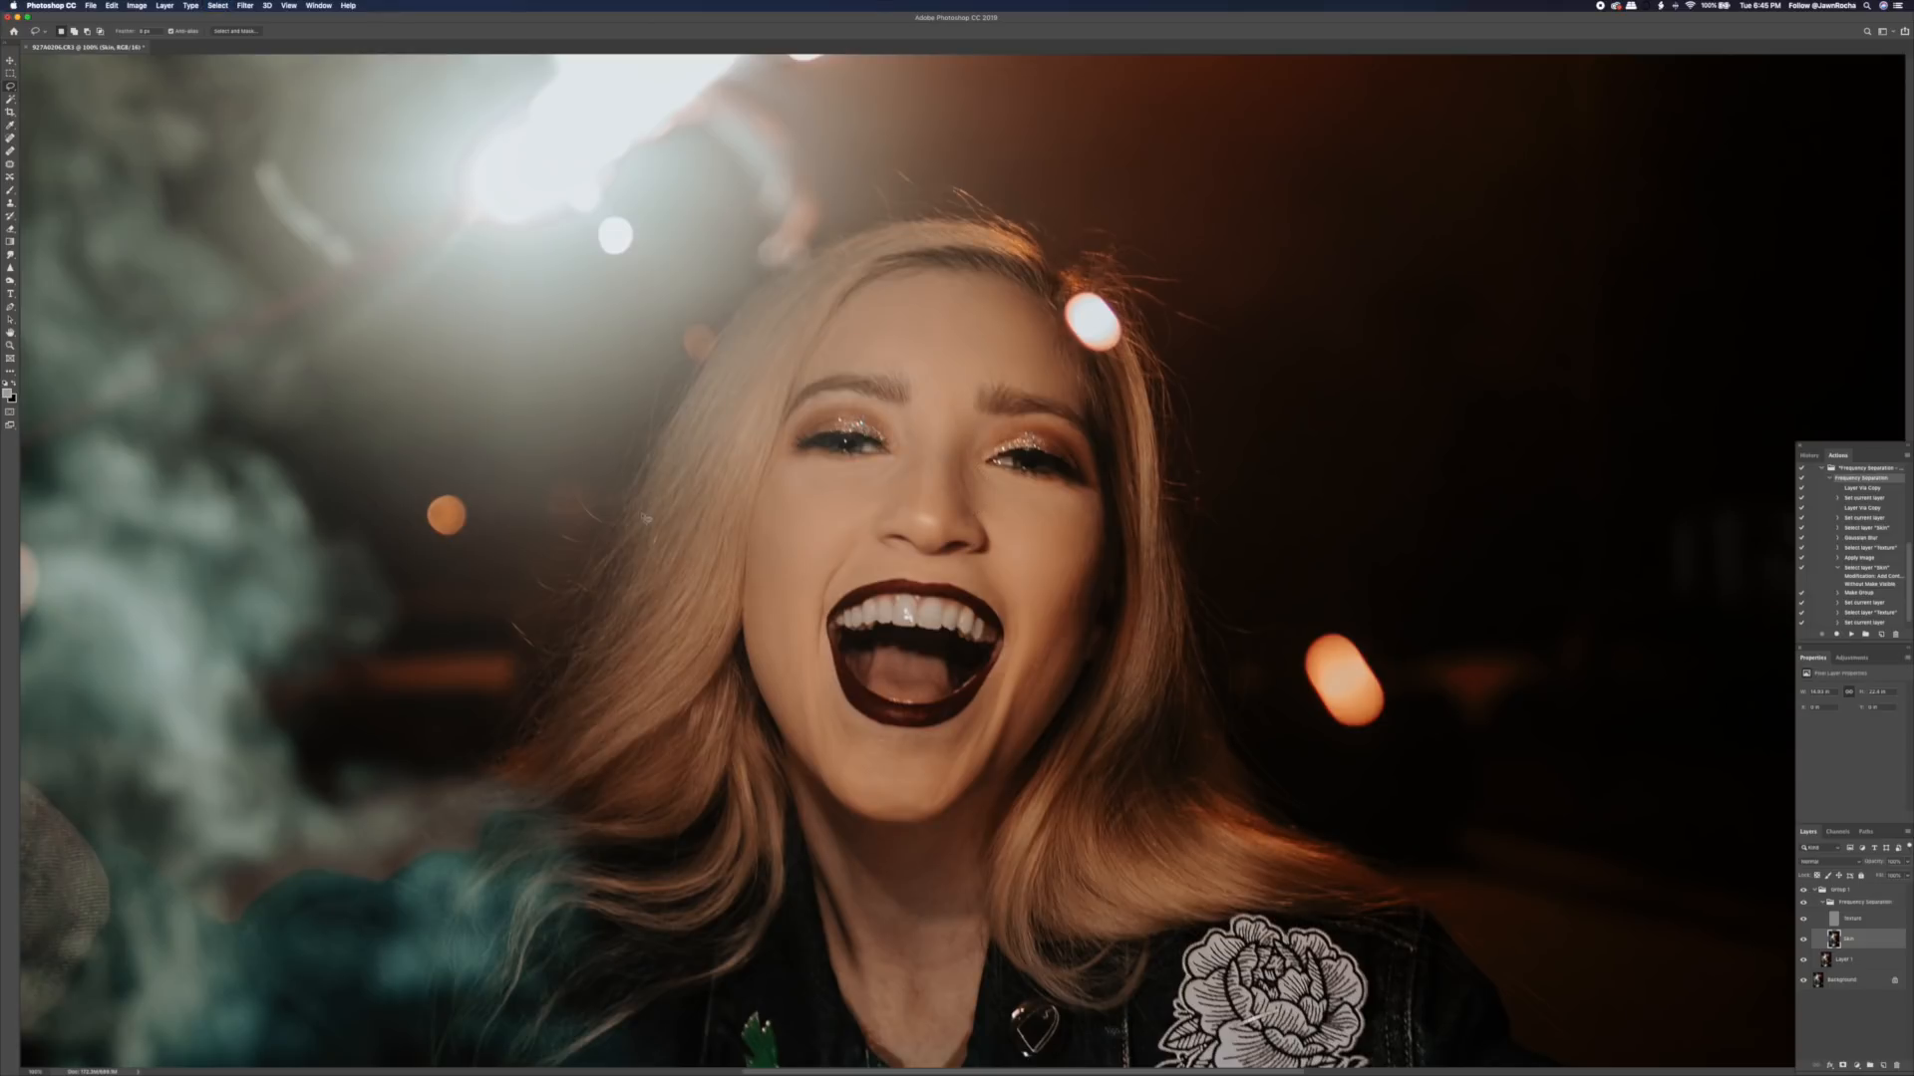
- Select the Texture layer for the Healing Brush, view it on its own over the face and show the Skin layer again
key("super+equal")
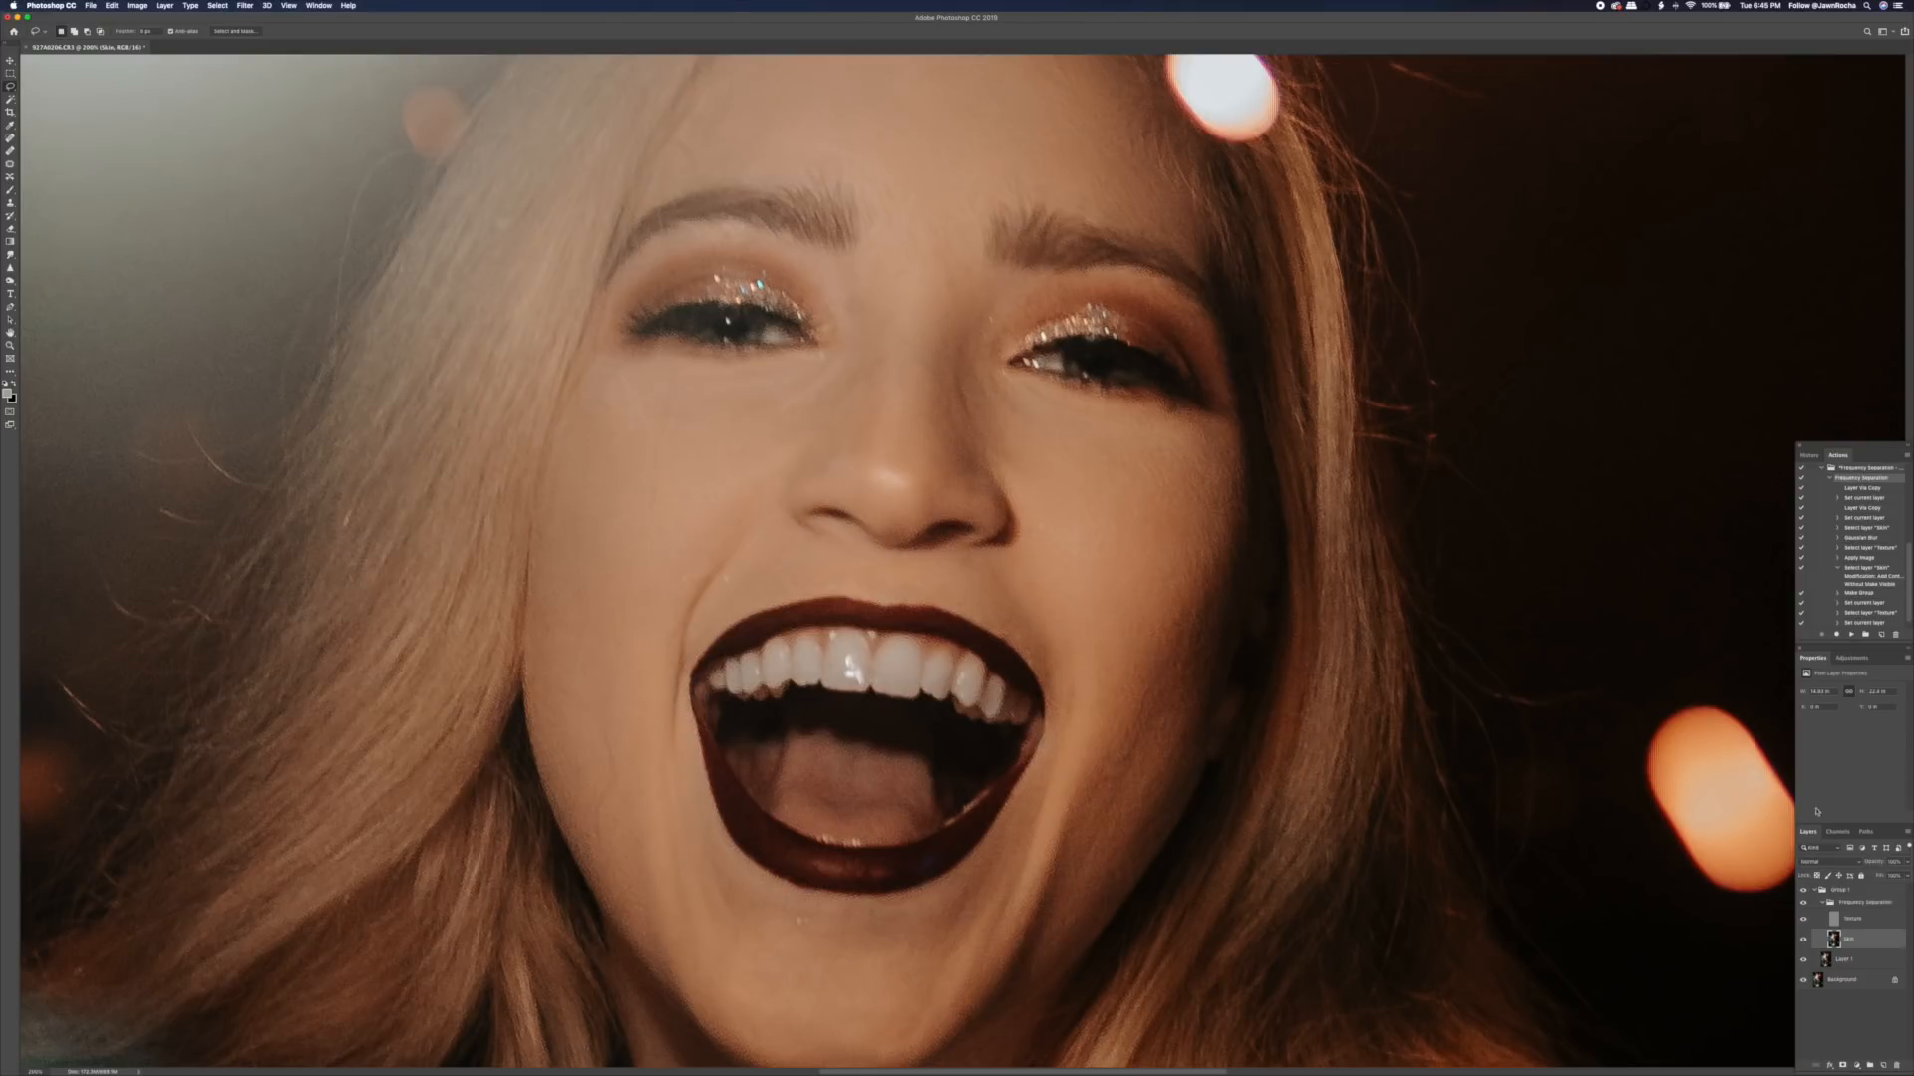
key("j")
left_click(1853, 920)
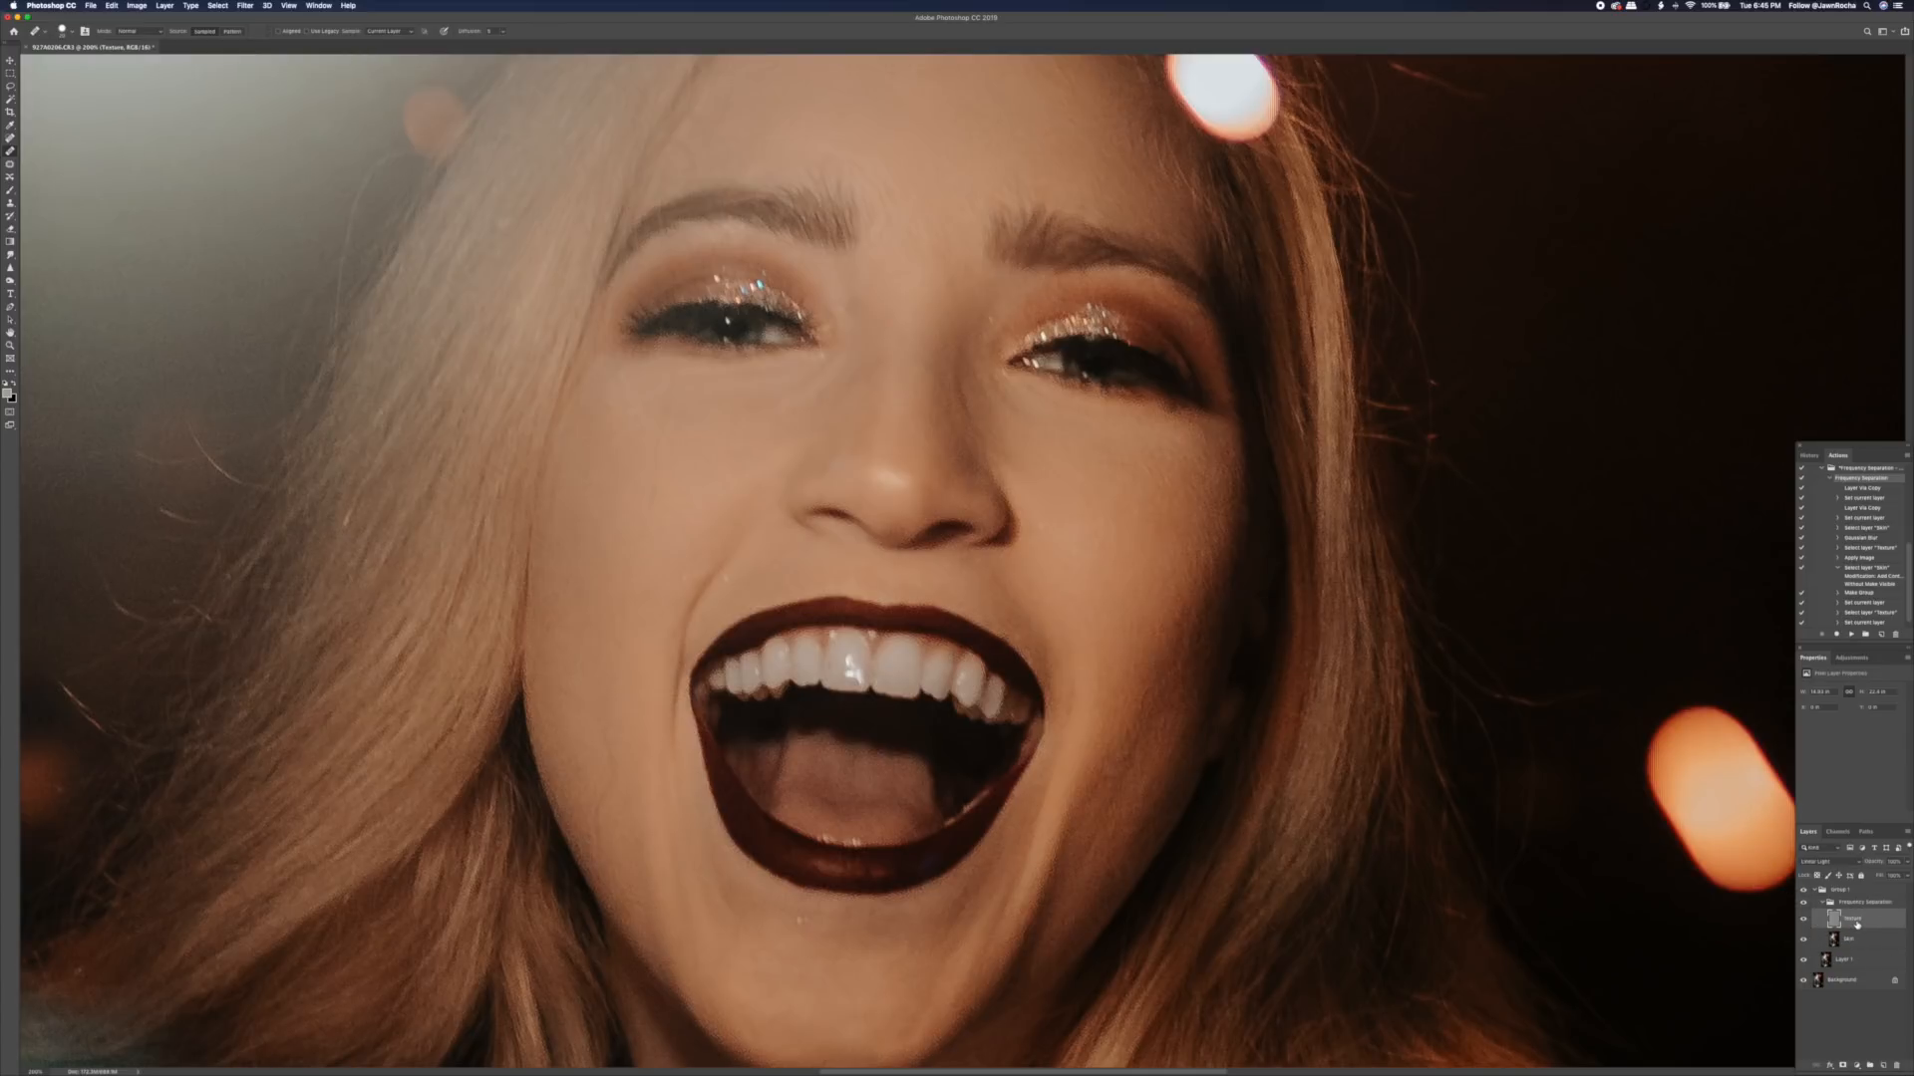
left_click(1803, 940)
left_click(1803, 958)
left_click(1803, 980)
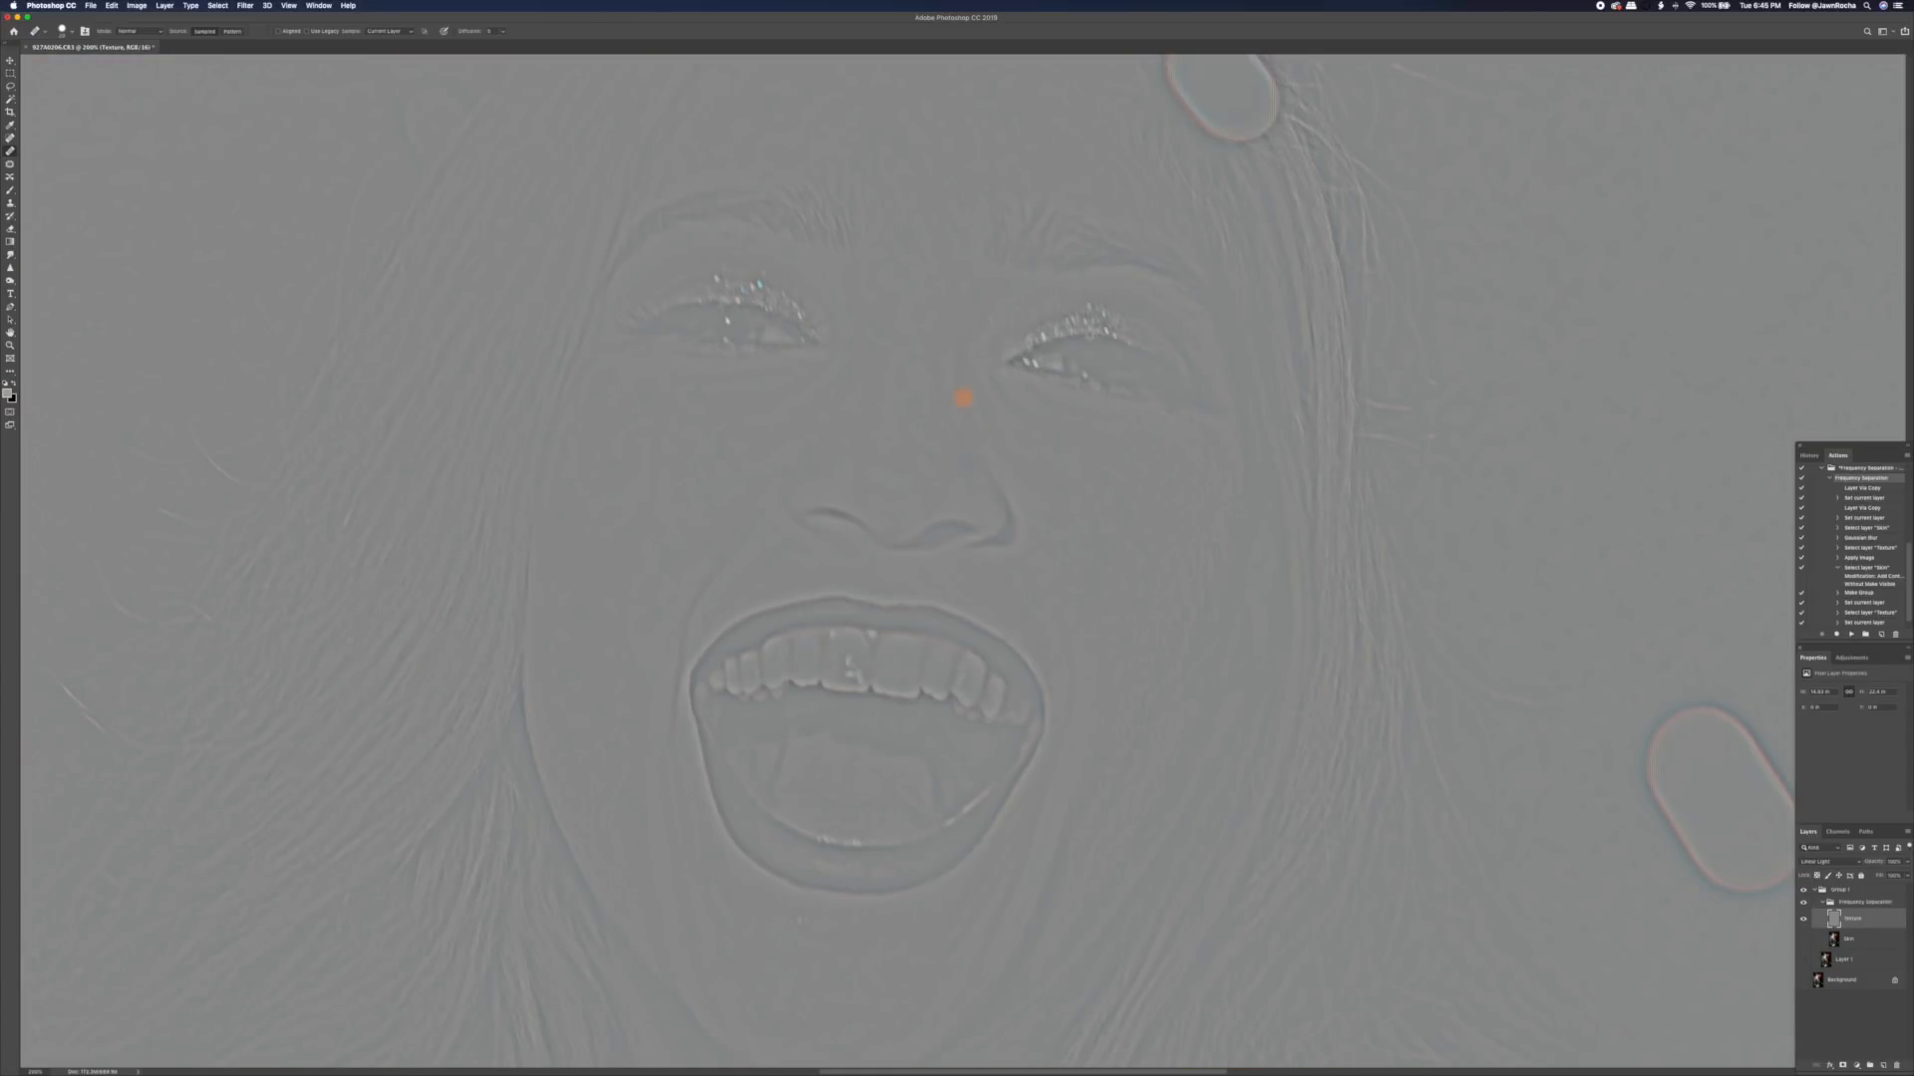
left_click(1803, 940)
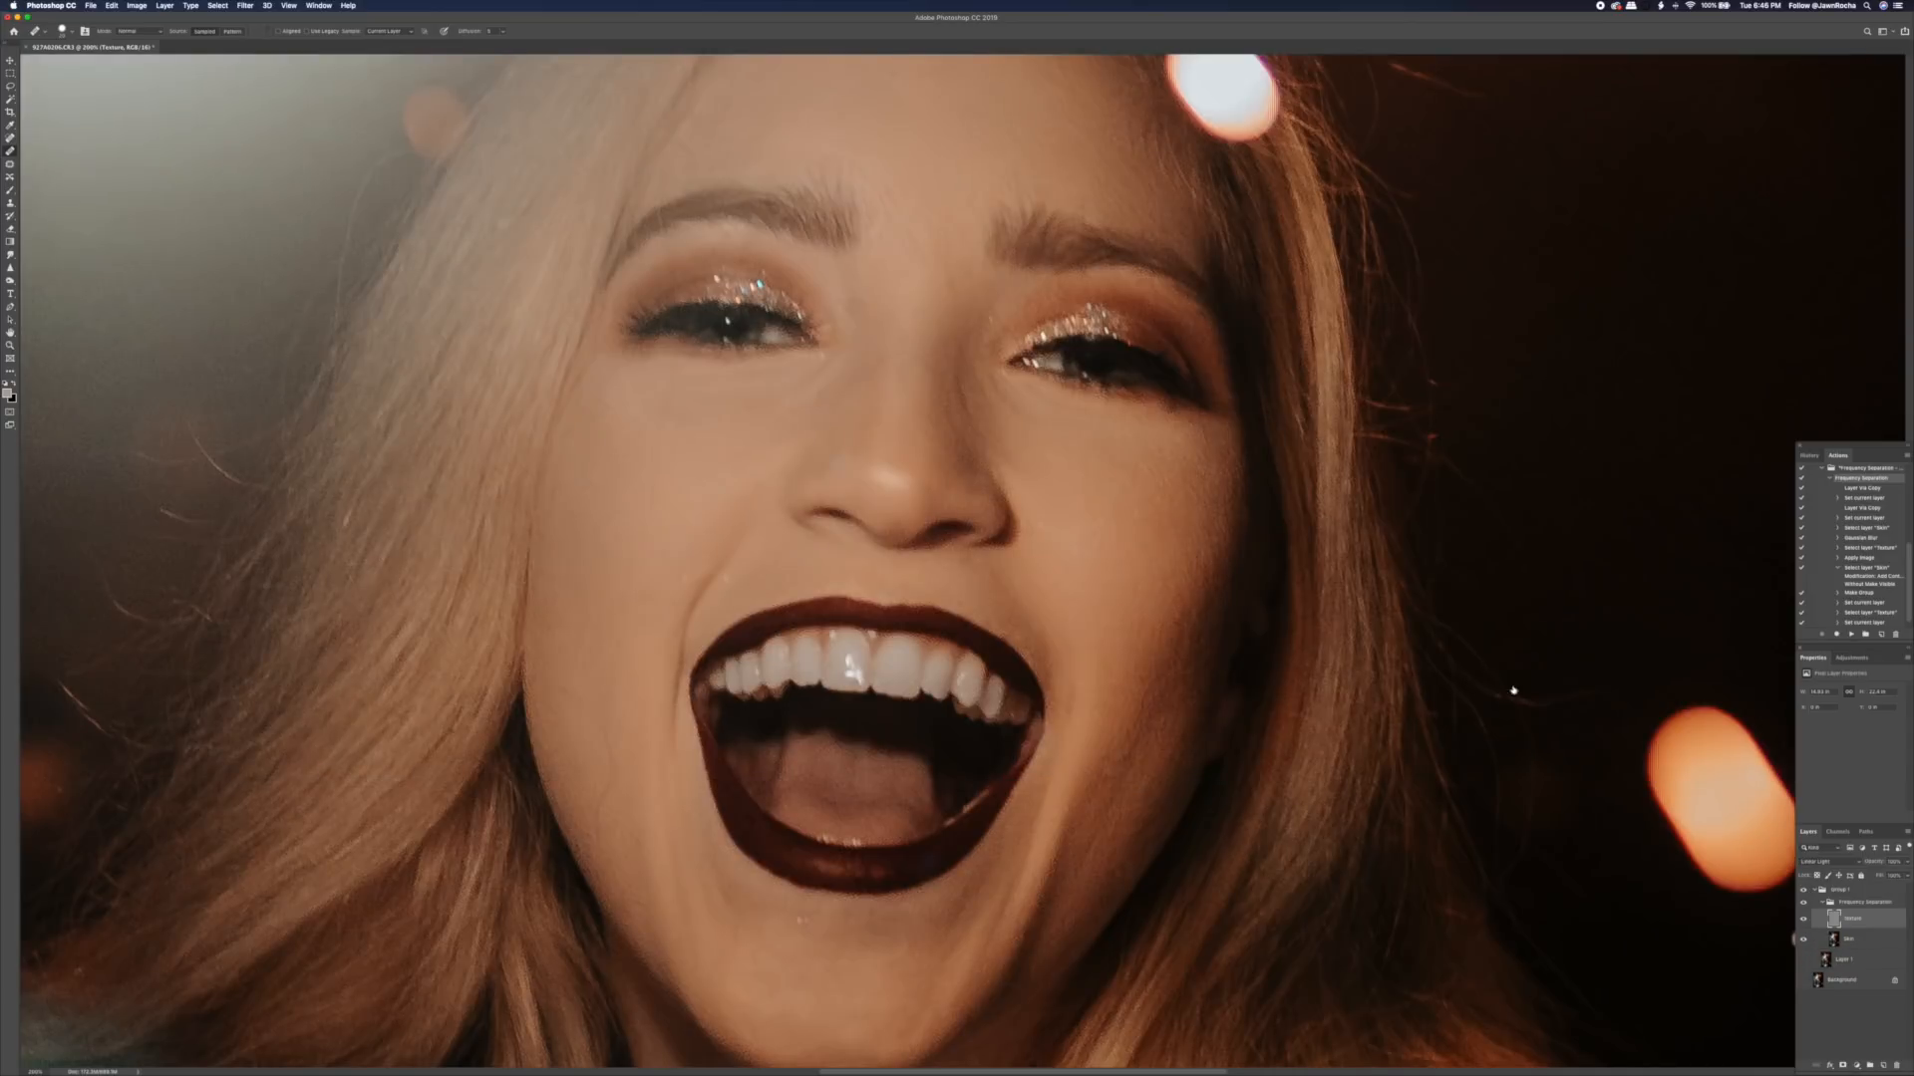
- Shrink the Healing Brush and clean up the skin texture along the side of the nose, sampling nearby skin
key("bracketleft")
key("bracketleft")
key("bracketleft")
left_click(961, 389, "alt")
left_click_drag(963, 391, 980, 400)
left_click(966, 389)
left_click(974, 401)
left_click(988, 465, "alt")
left_click(964, 378, "alt")
left_click_drag(953, 413, 953, 395)
- Heal small texture blemishes on the cheek, eyelids, chin and the skin above the lip
left_click_drag(628, 723, 668, 687)
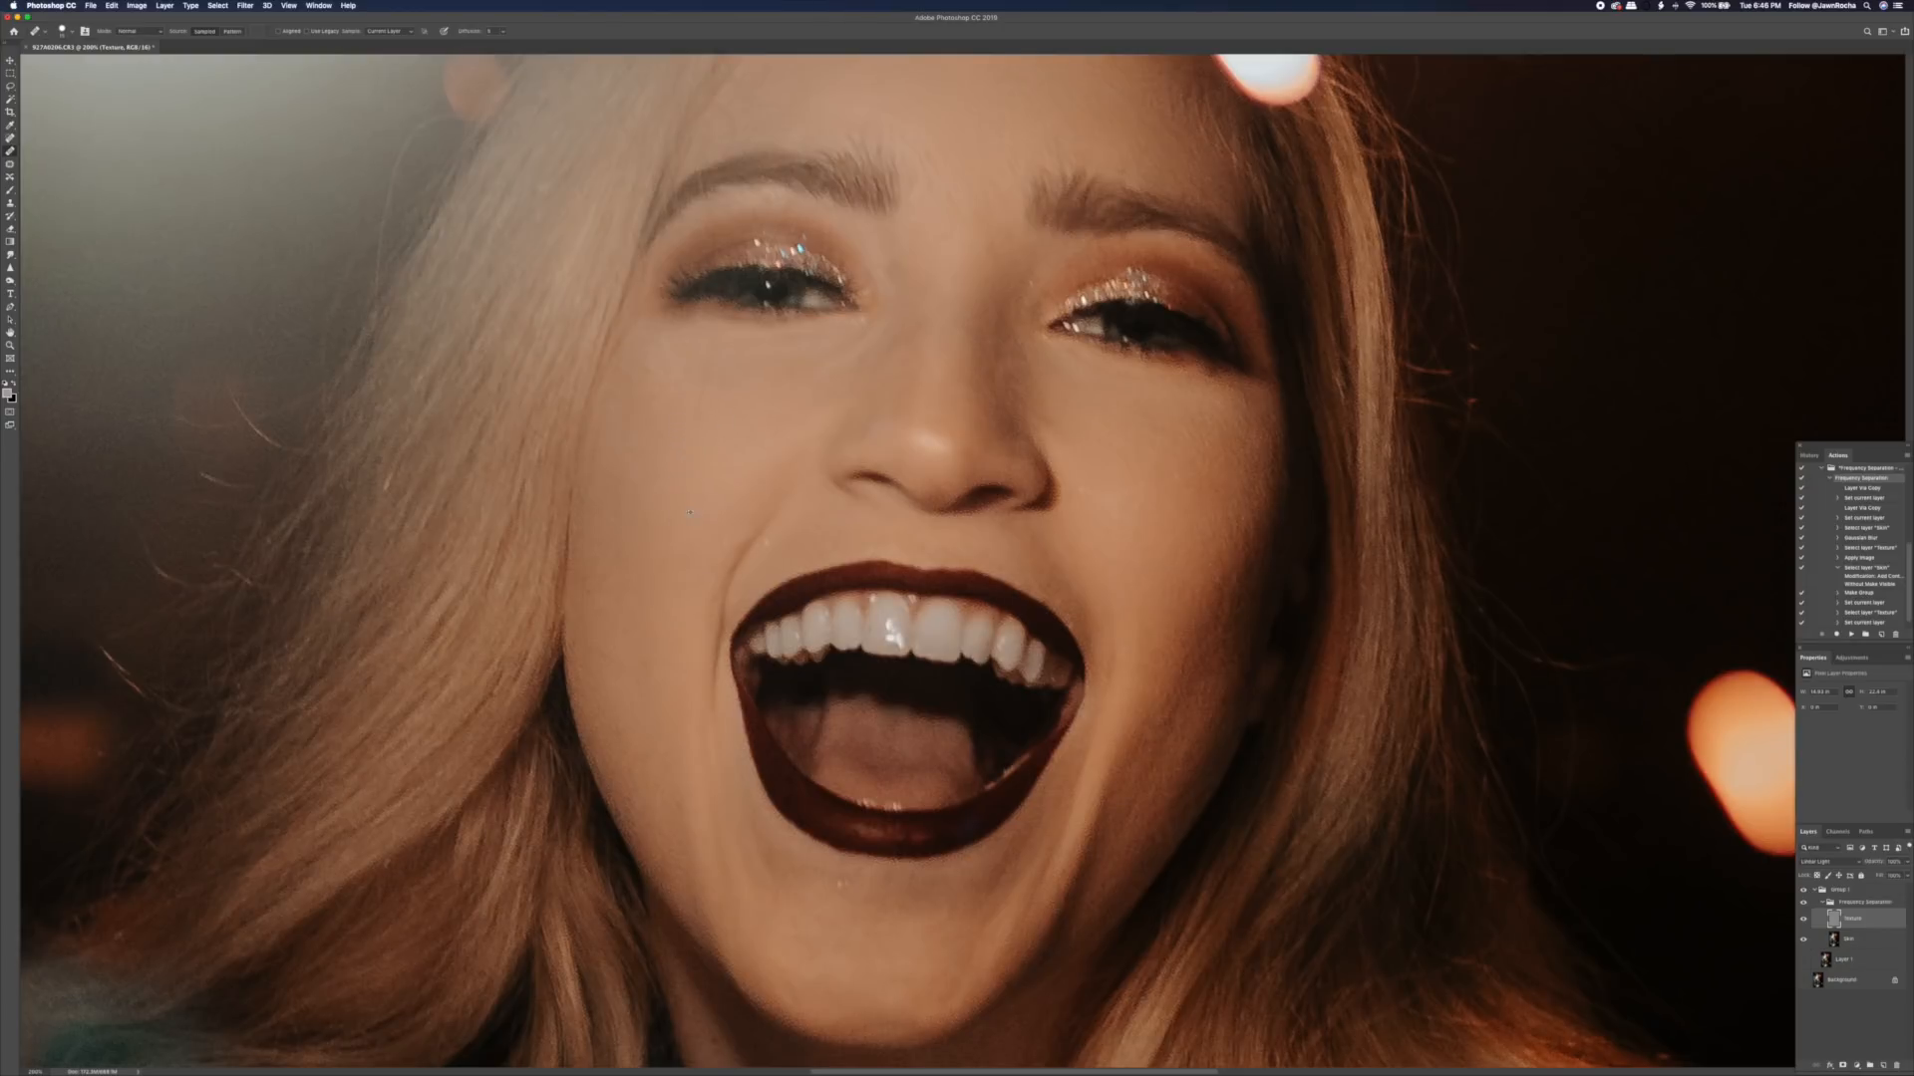
left_click(710, 445)
left_click(713, 230)
left_click(1156, 234)
left_click(834, 899)
left_click(790, 561)
left_click(709, 522)
- Compare the portrait with and without the Frequency Separation group and fit the whole photo in view
key("super+minus")
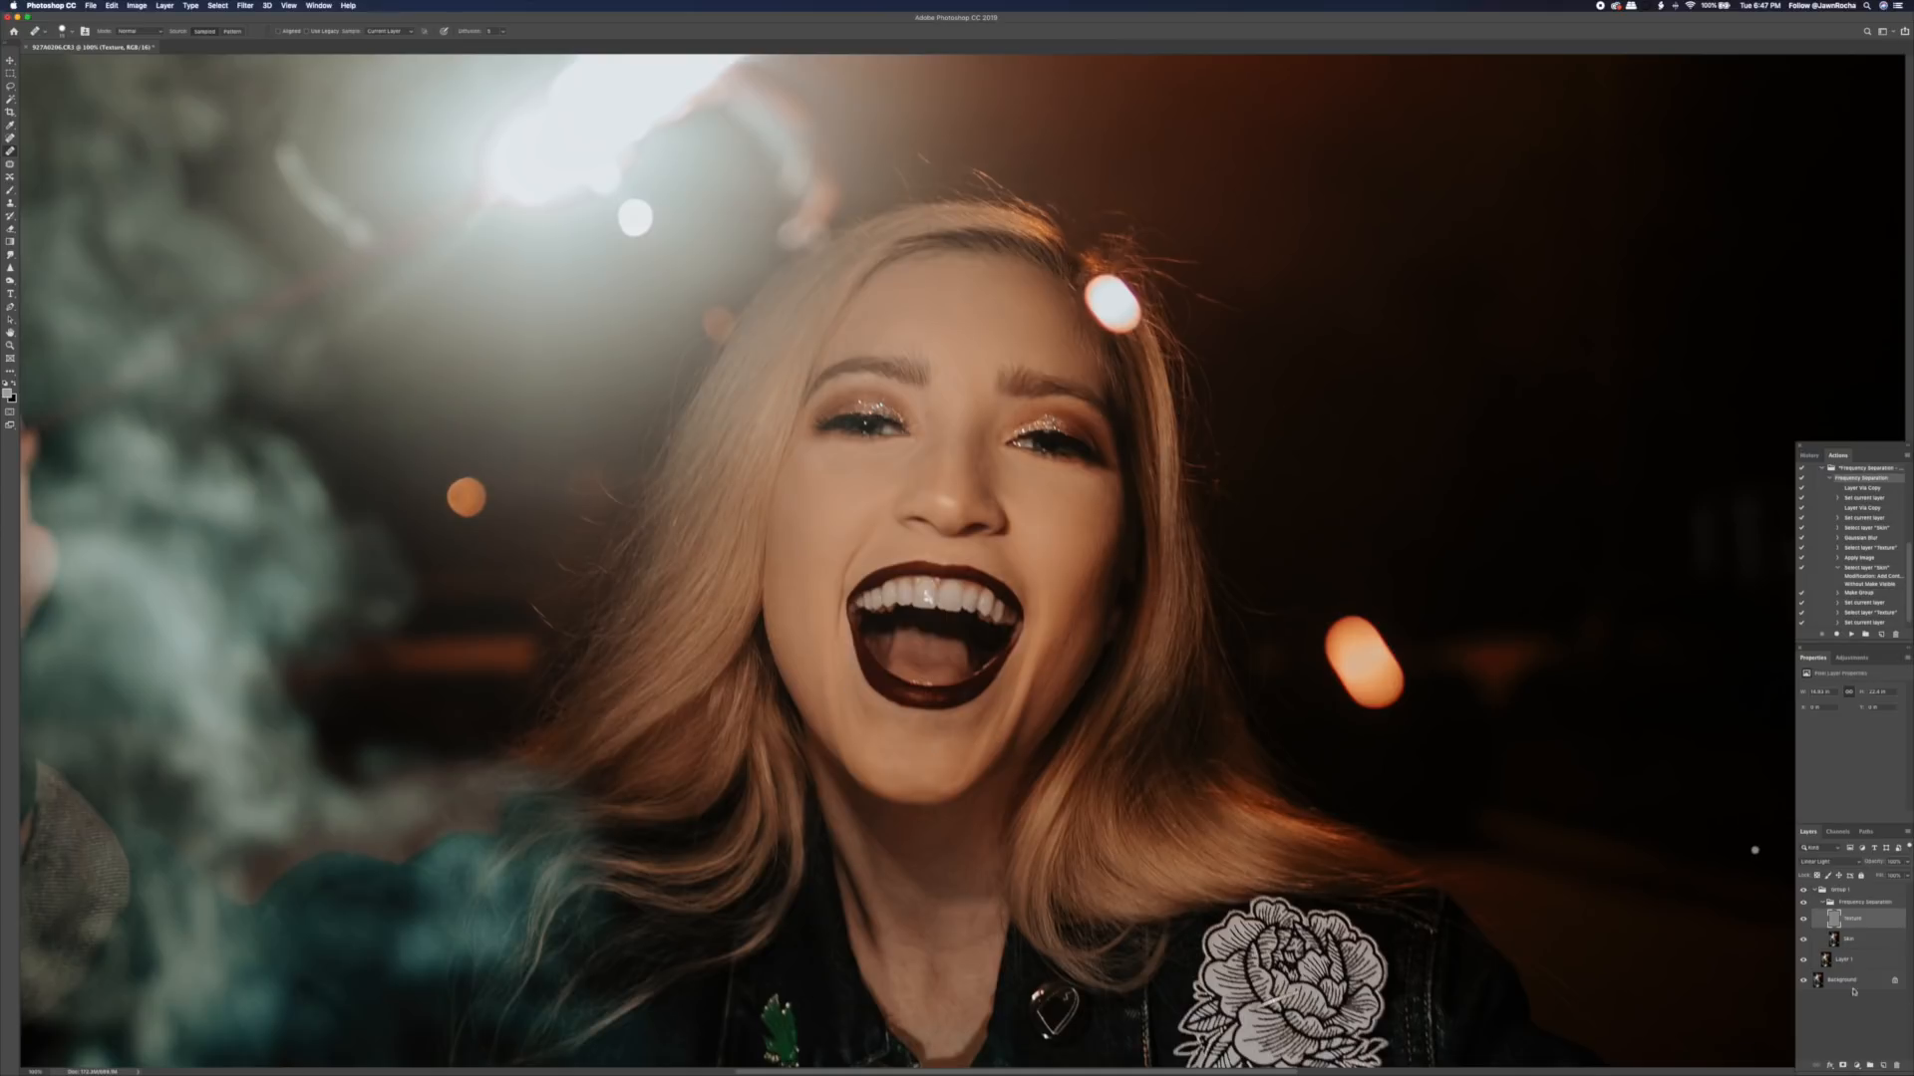
left_click(1802, 904)
left_click(1802, 904)
key("super+0")
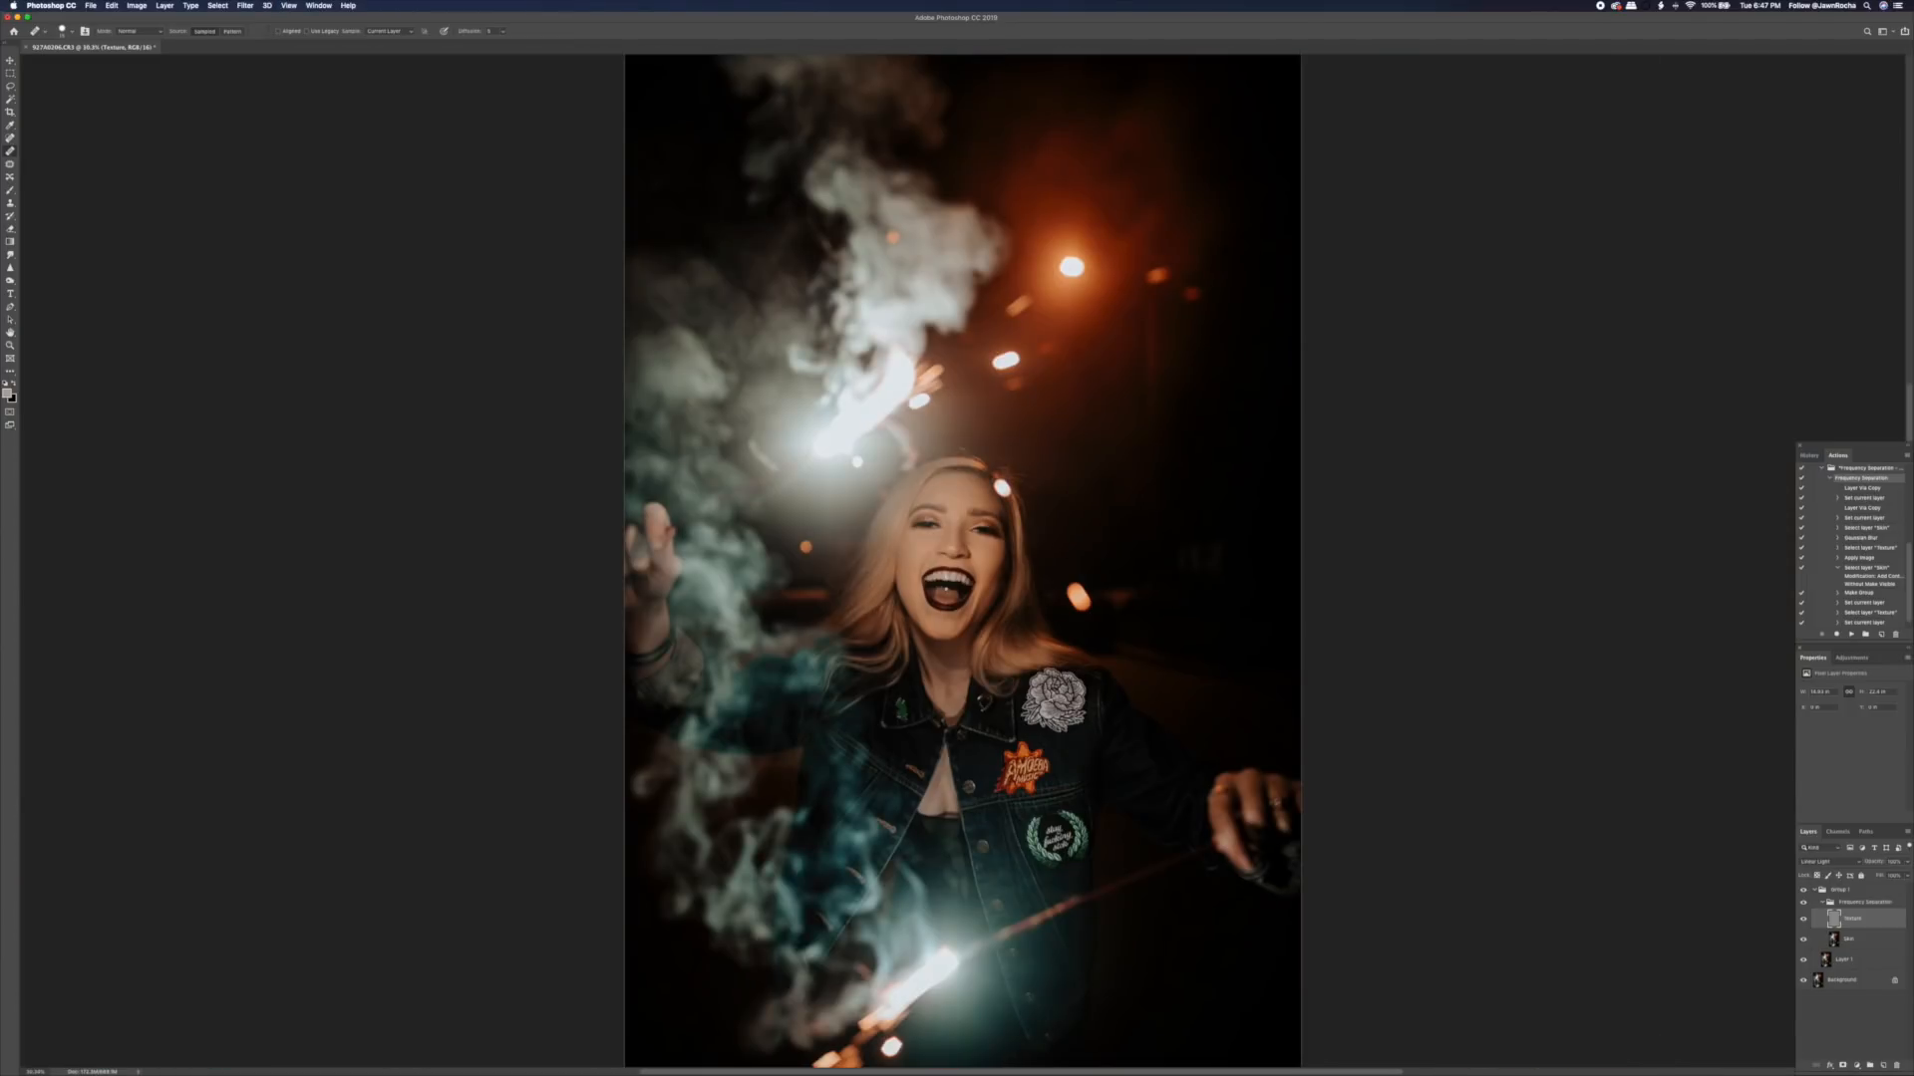
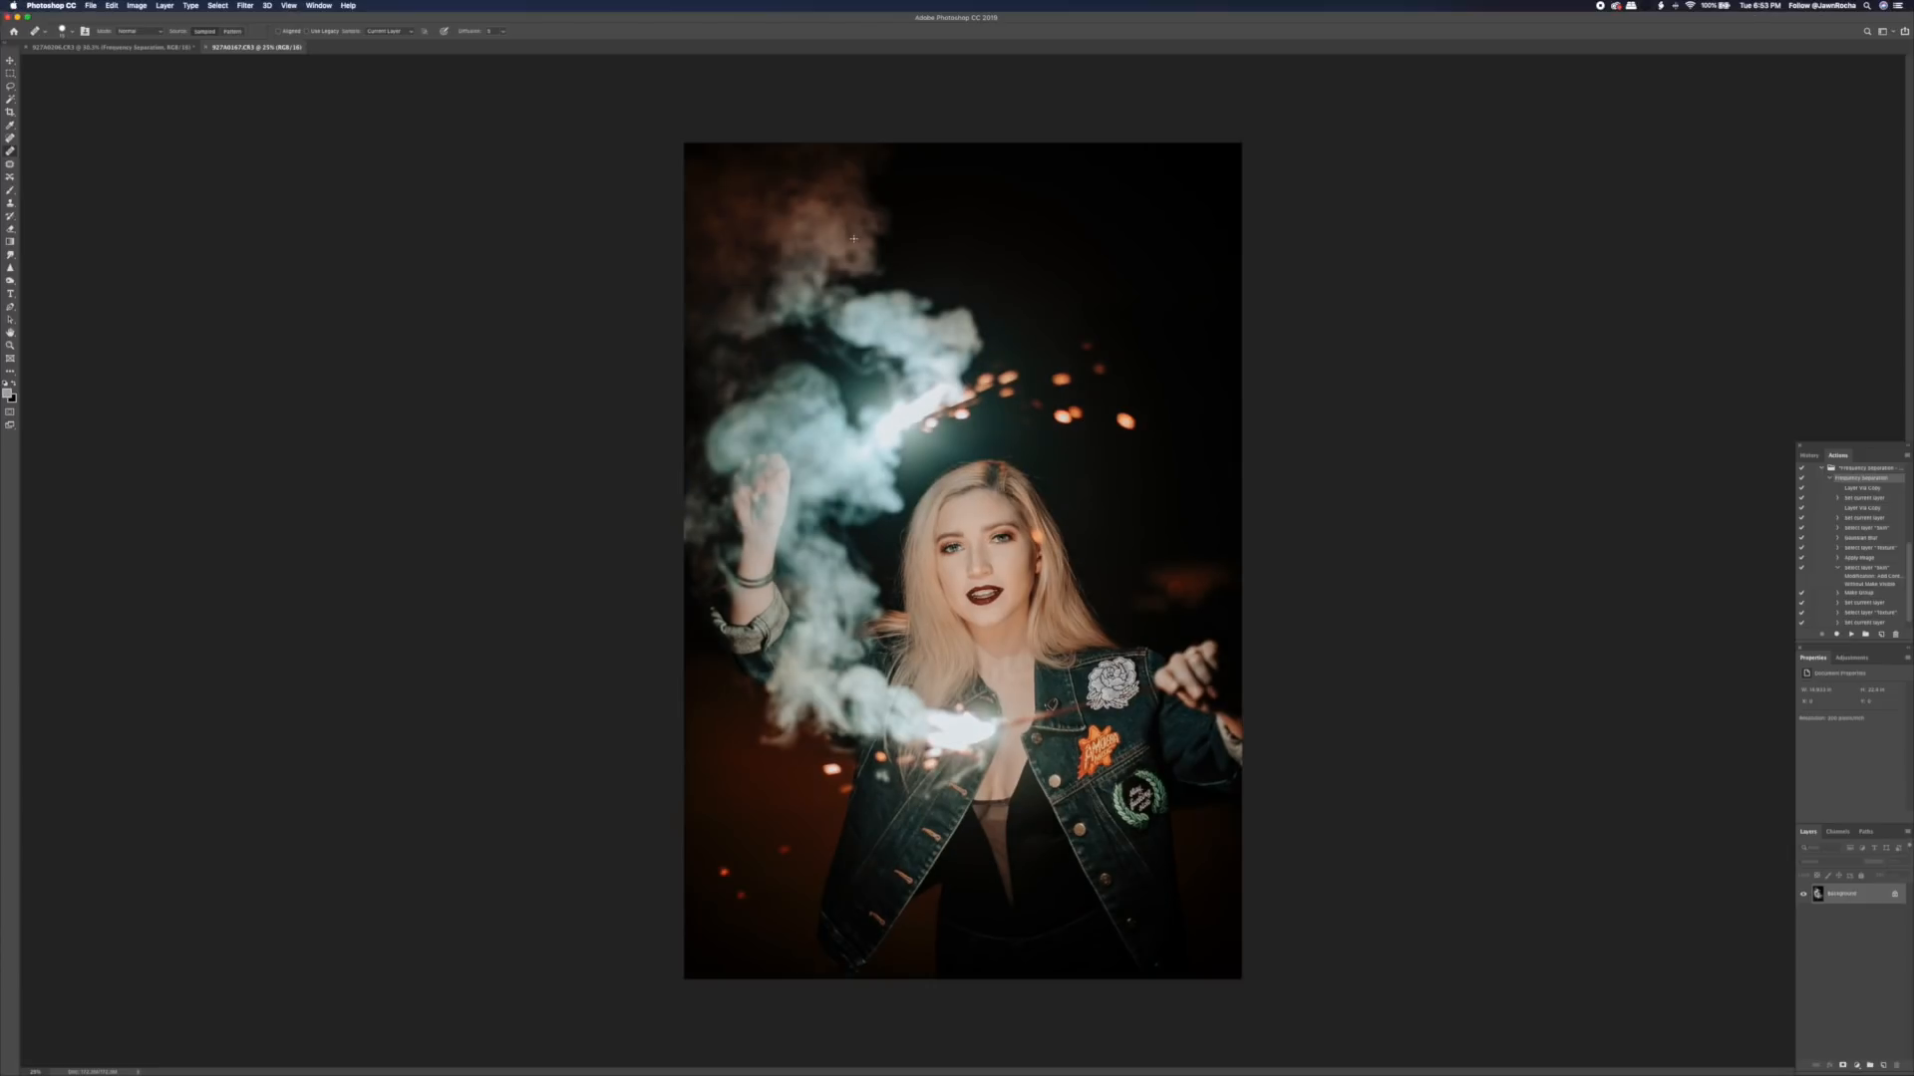
- Lasso the cluster of orange sparks above the woman's head in the second photo and copy it
key("super+equal")
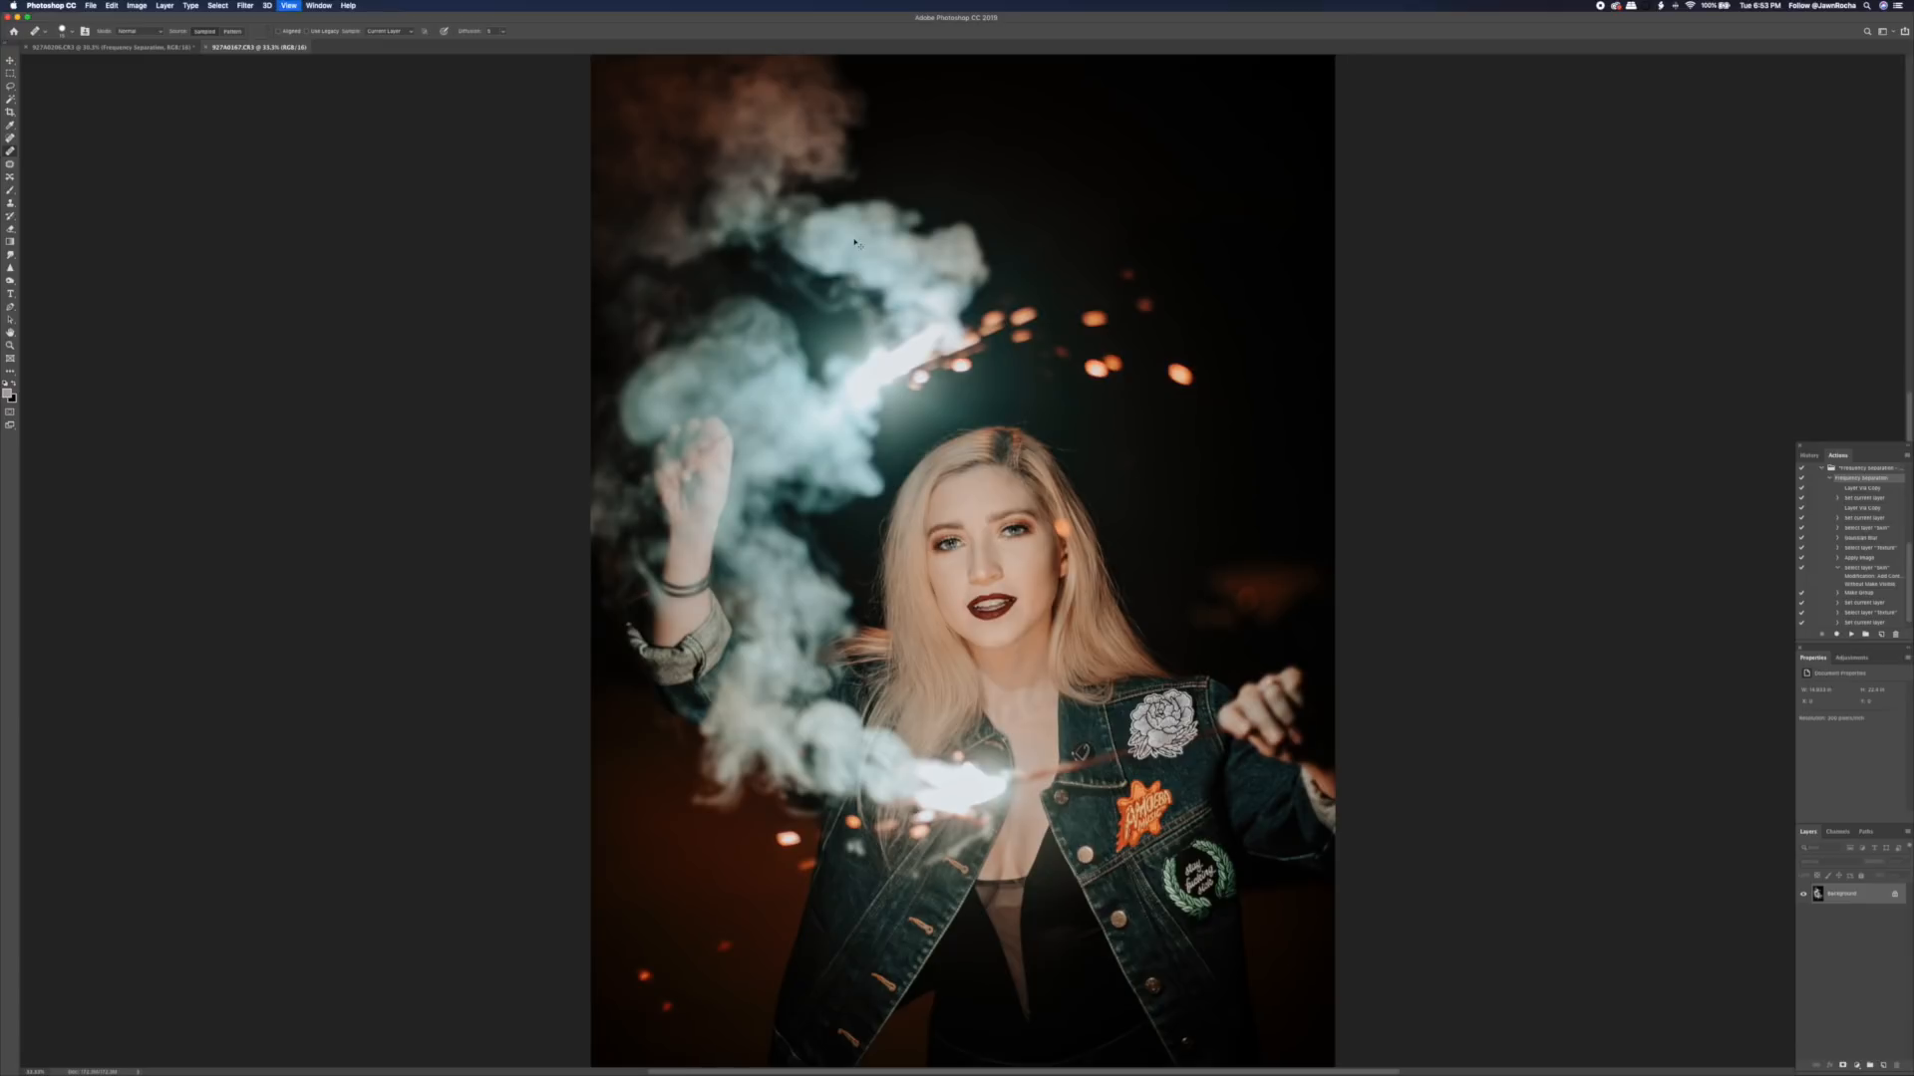
key("super+equal")
left_click_drag(1234, 443, 1067, 658)
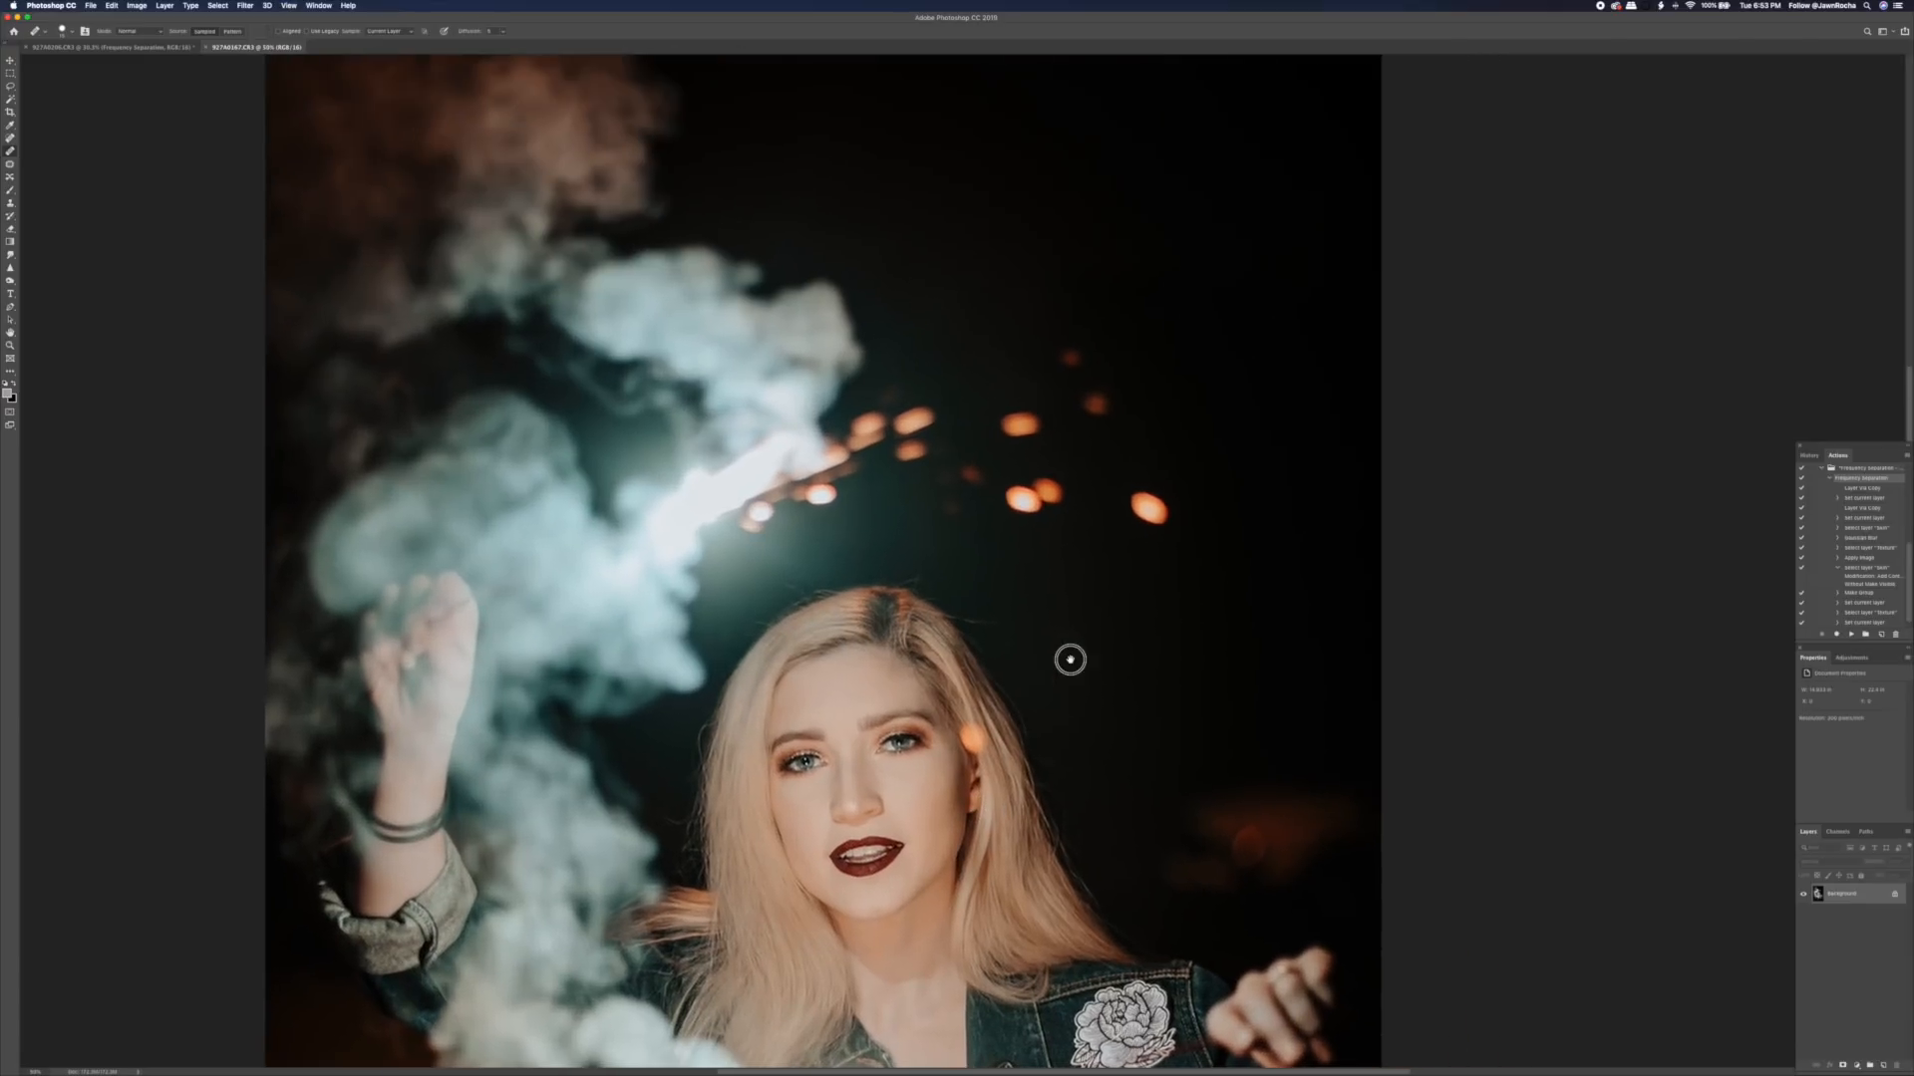
key("l")
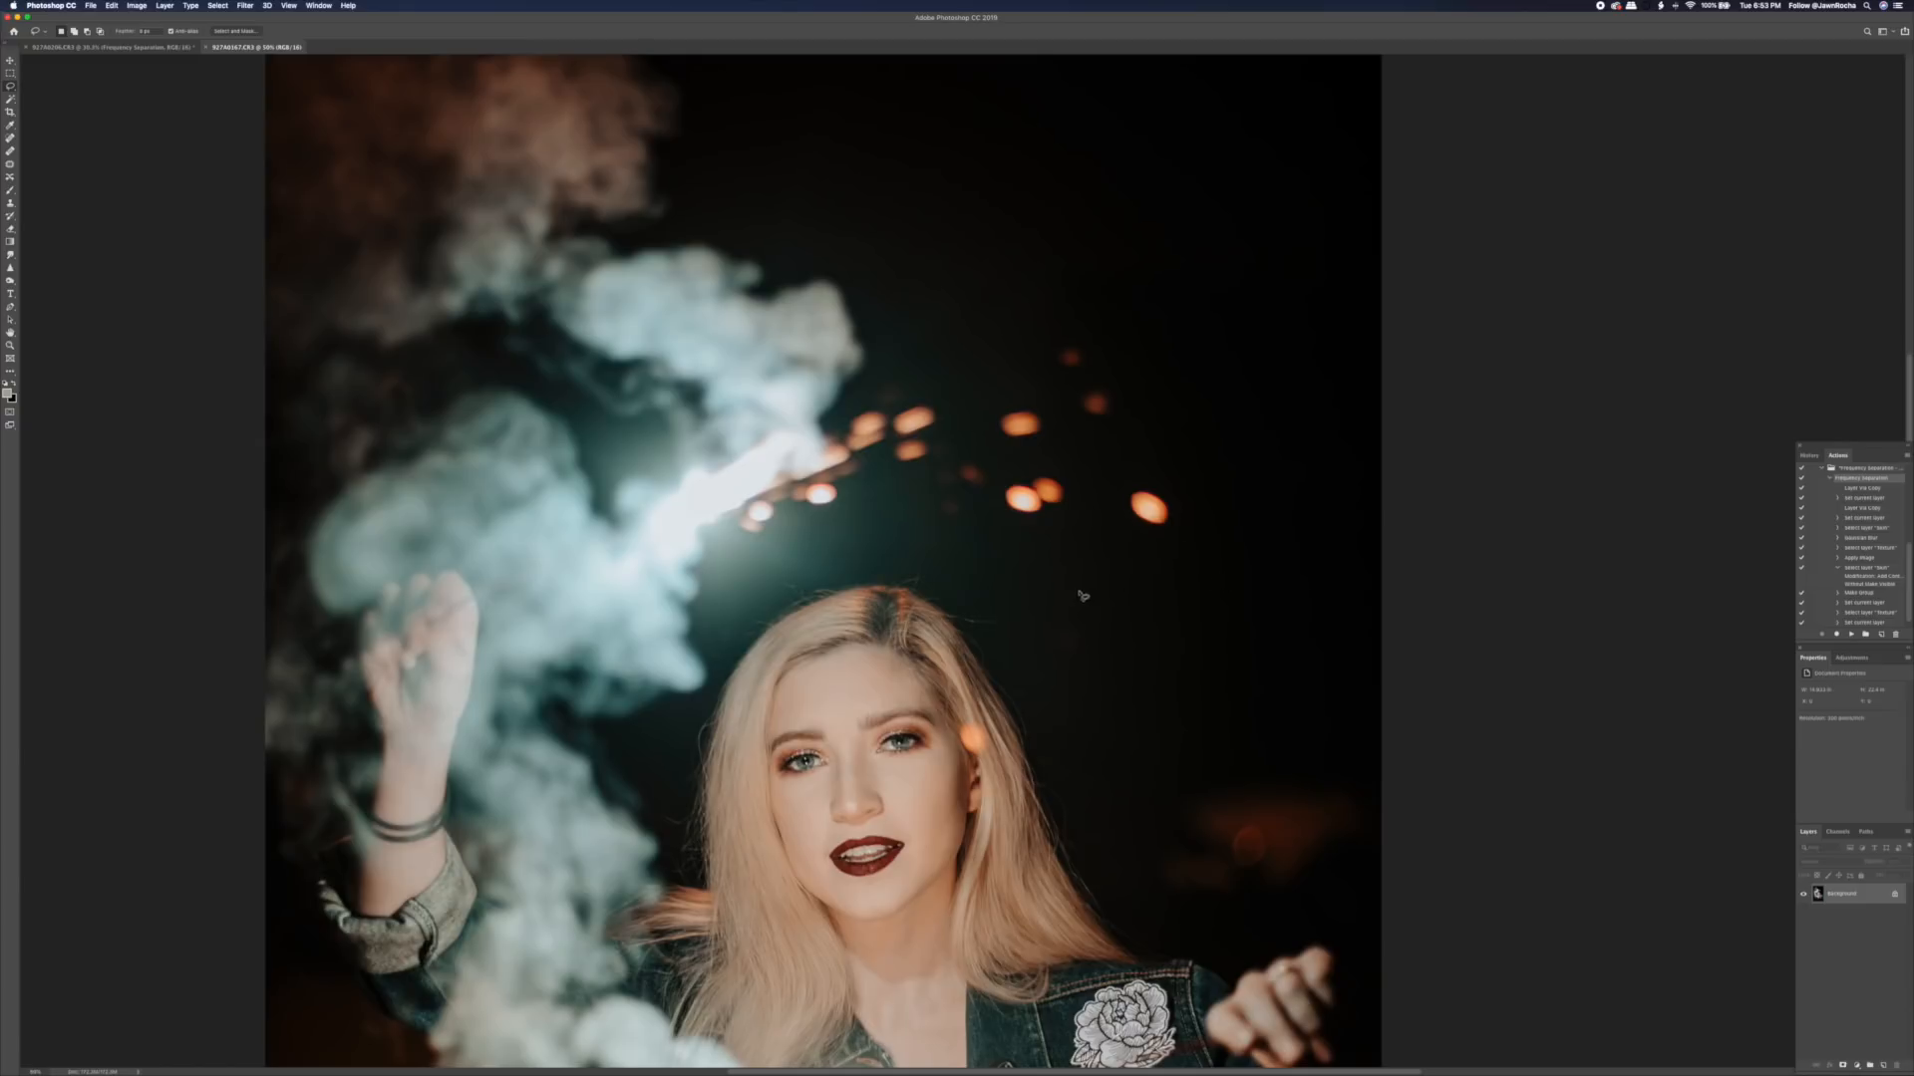
mouse_move(881, 485)
left_mouse_down()
mouse_move(1148, 583)
mouse_move(1195, 566)
mouse_move(1213, 463)
mouse_move(1137, 333)
mouse_move(1034, 319)
mouse_move(959, 334)
mouse_move(844, 405)
mouse_move(886, 495)
left_mouse_up()
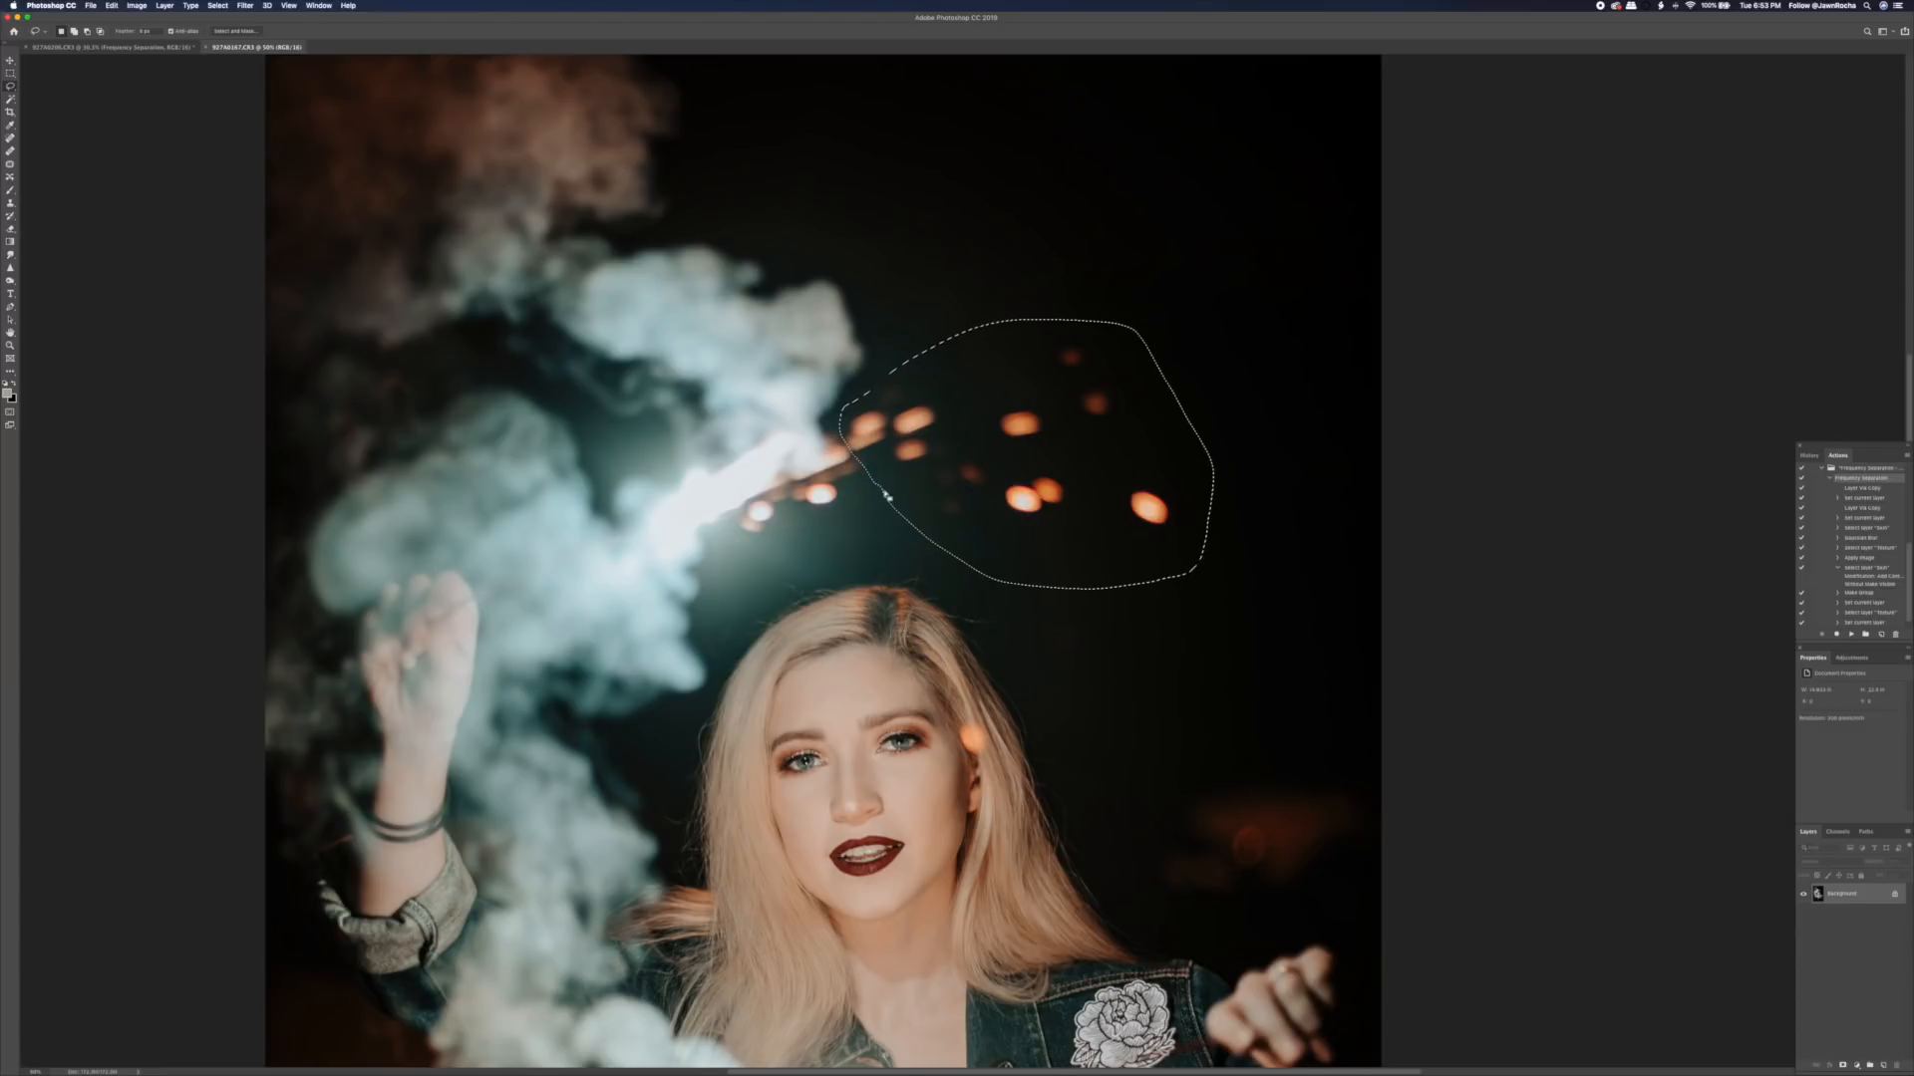
key("super+c")
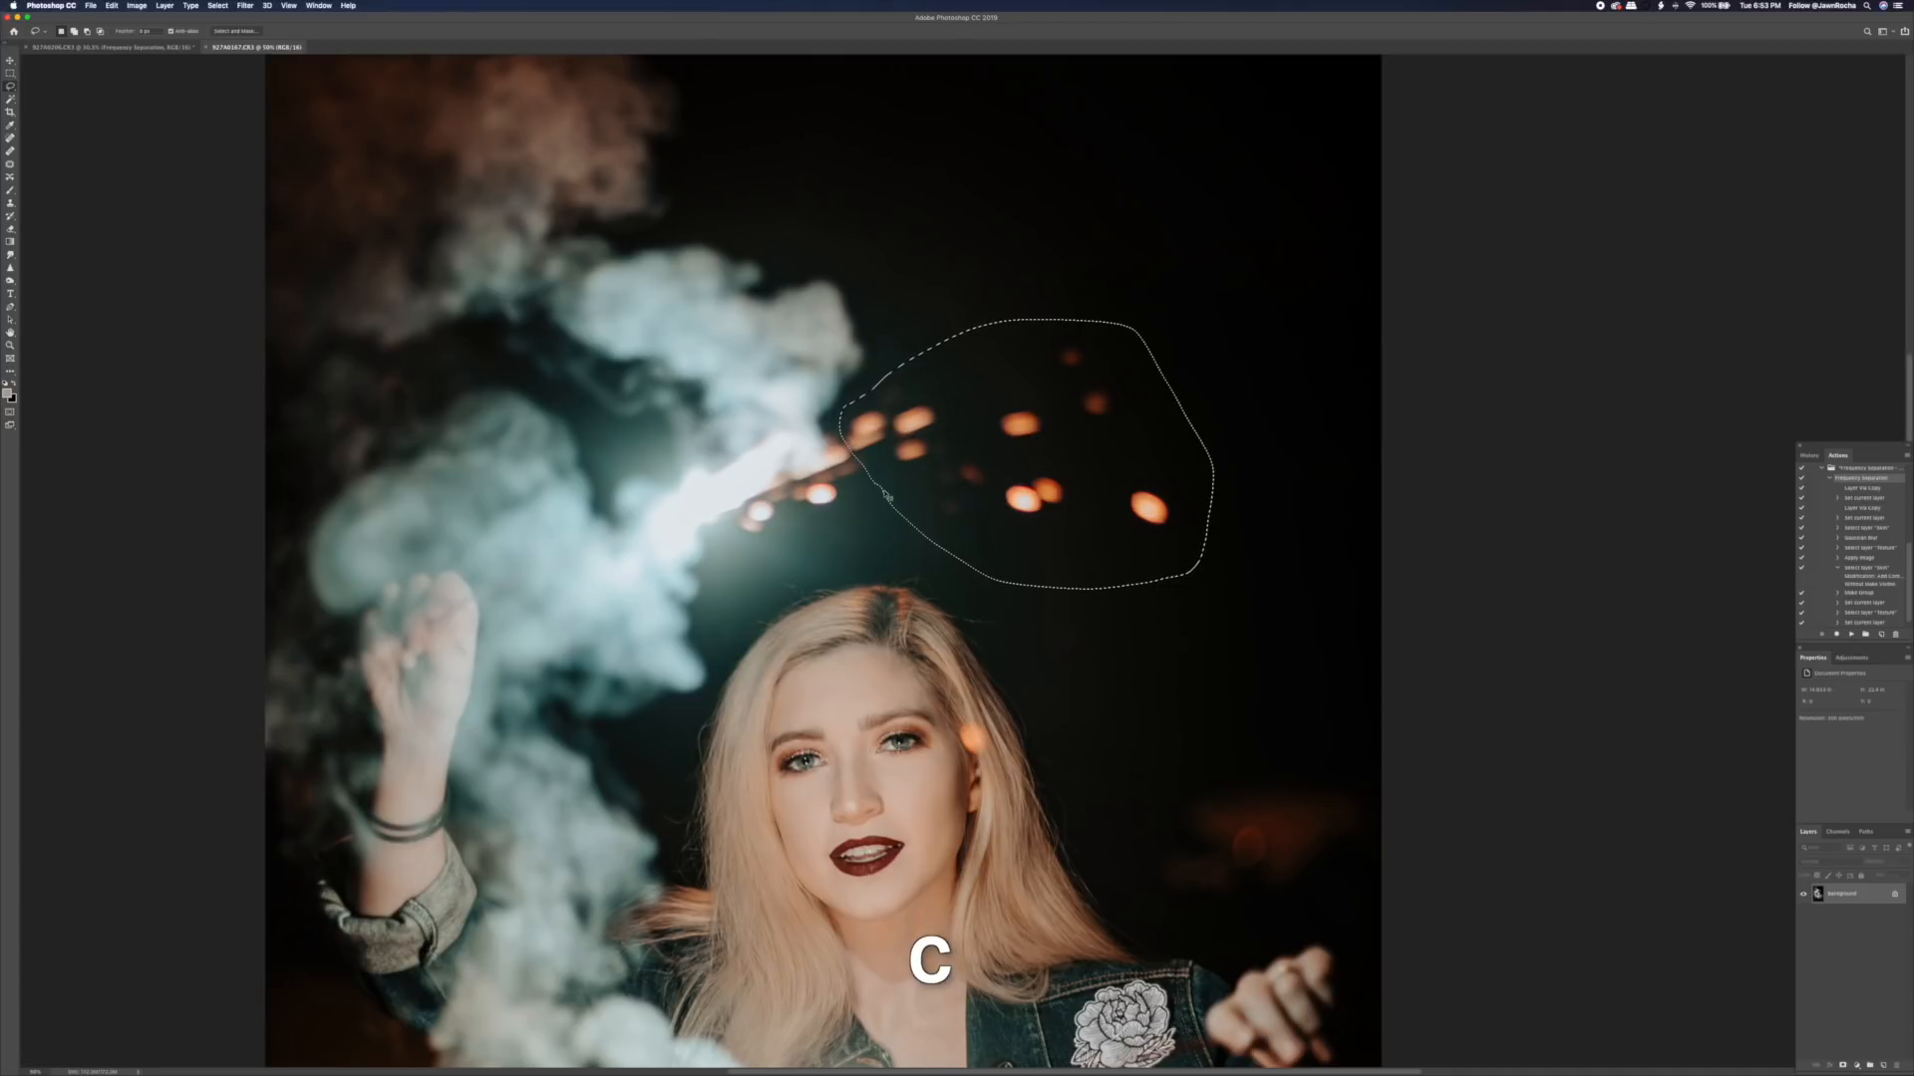
- Paste the sparks into the laughing portrait and place them beside the top of her head, rotated slightly clockwise
left_click(140, 47)
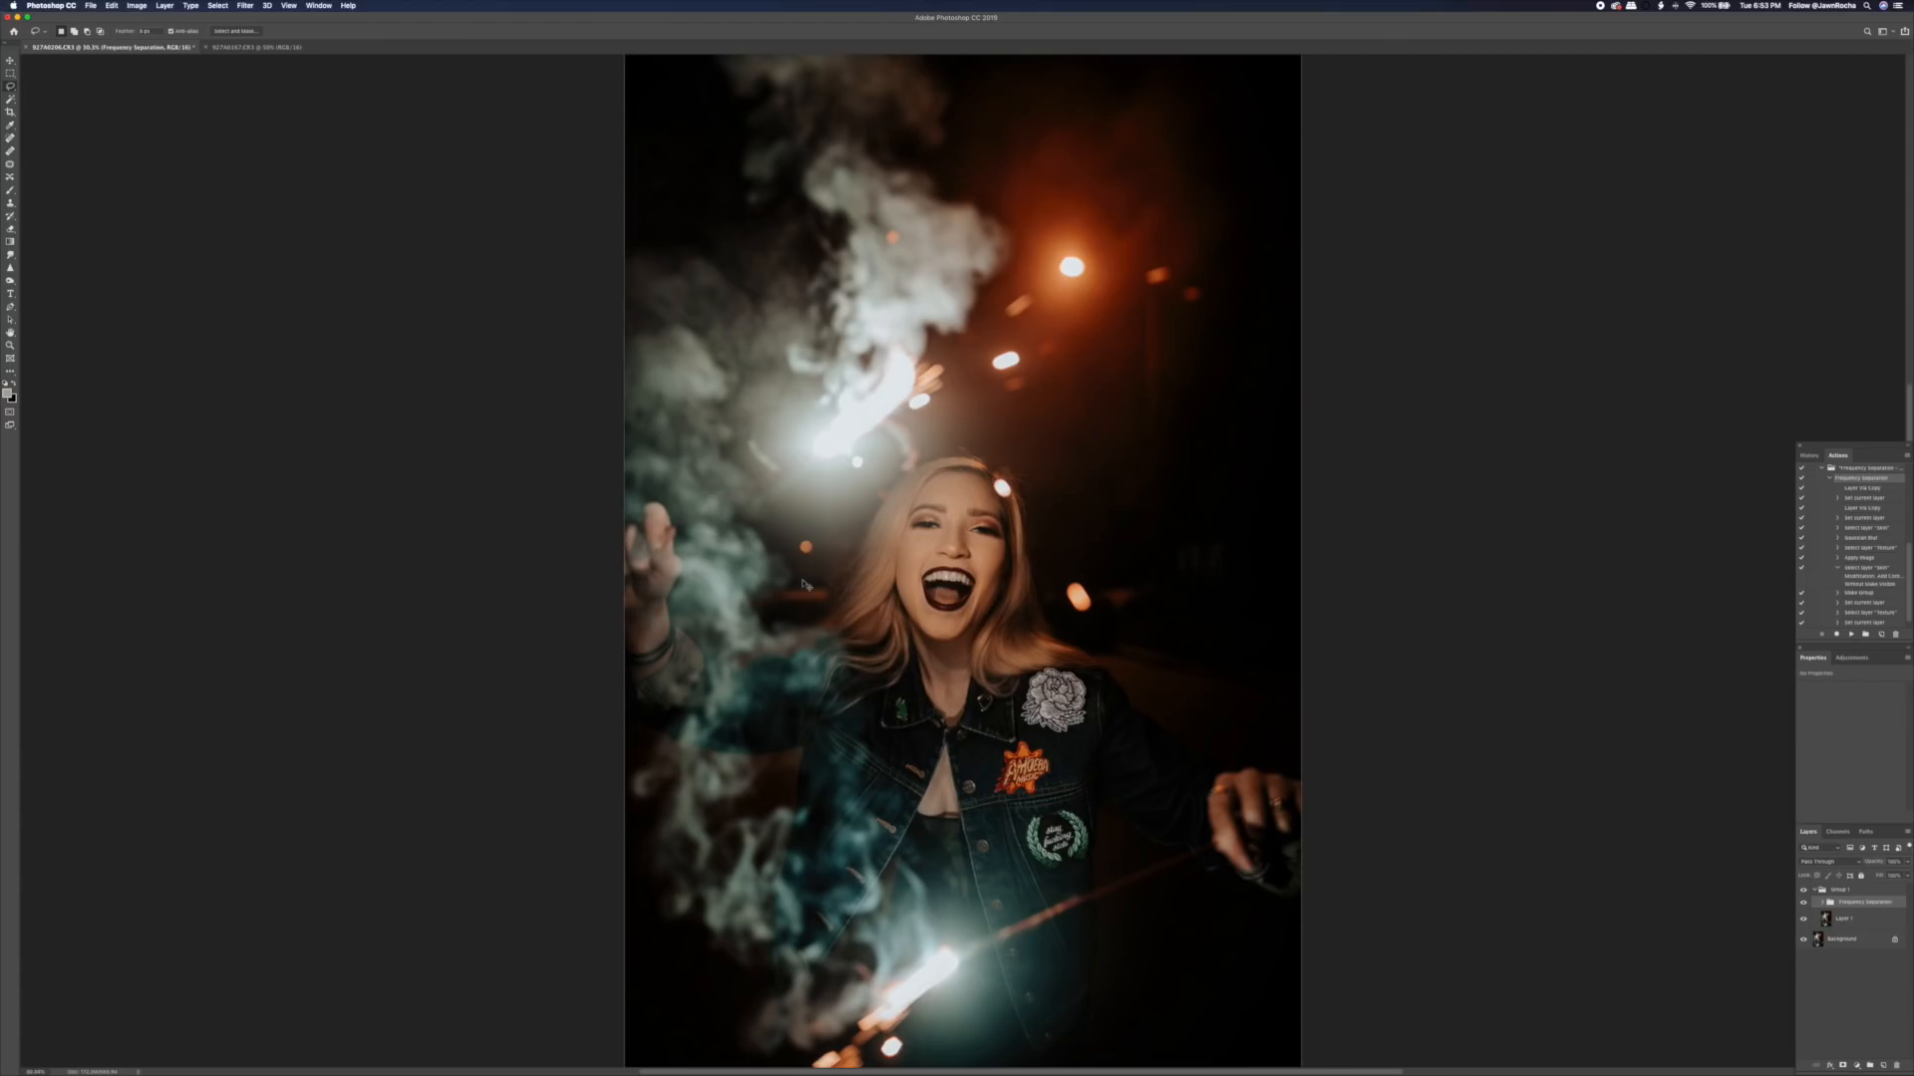
key("super+v")
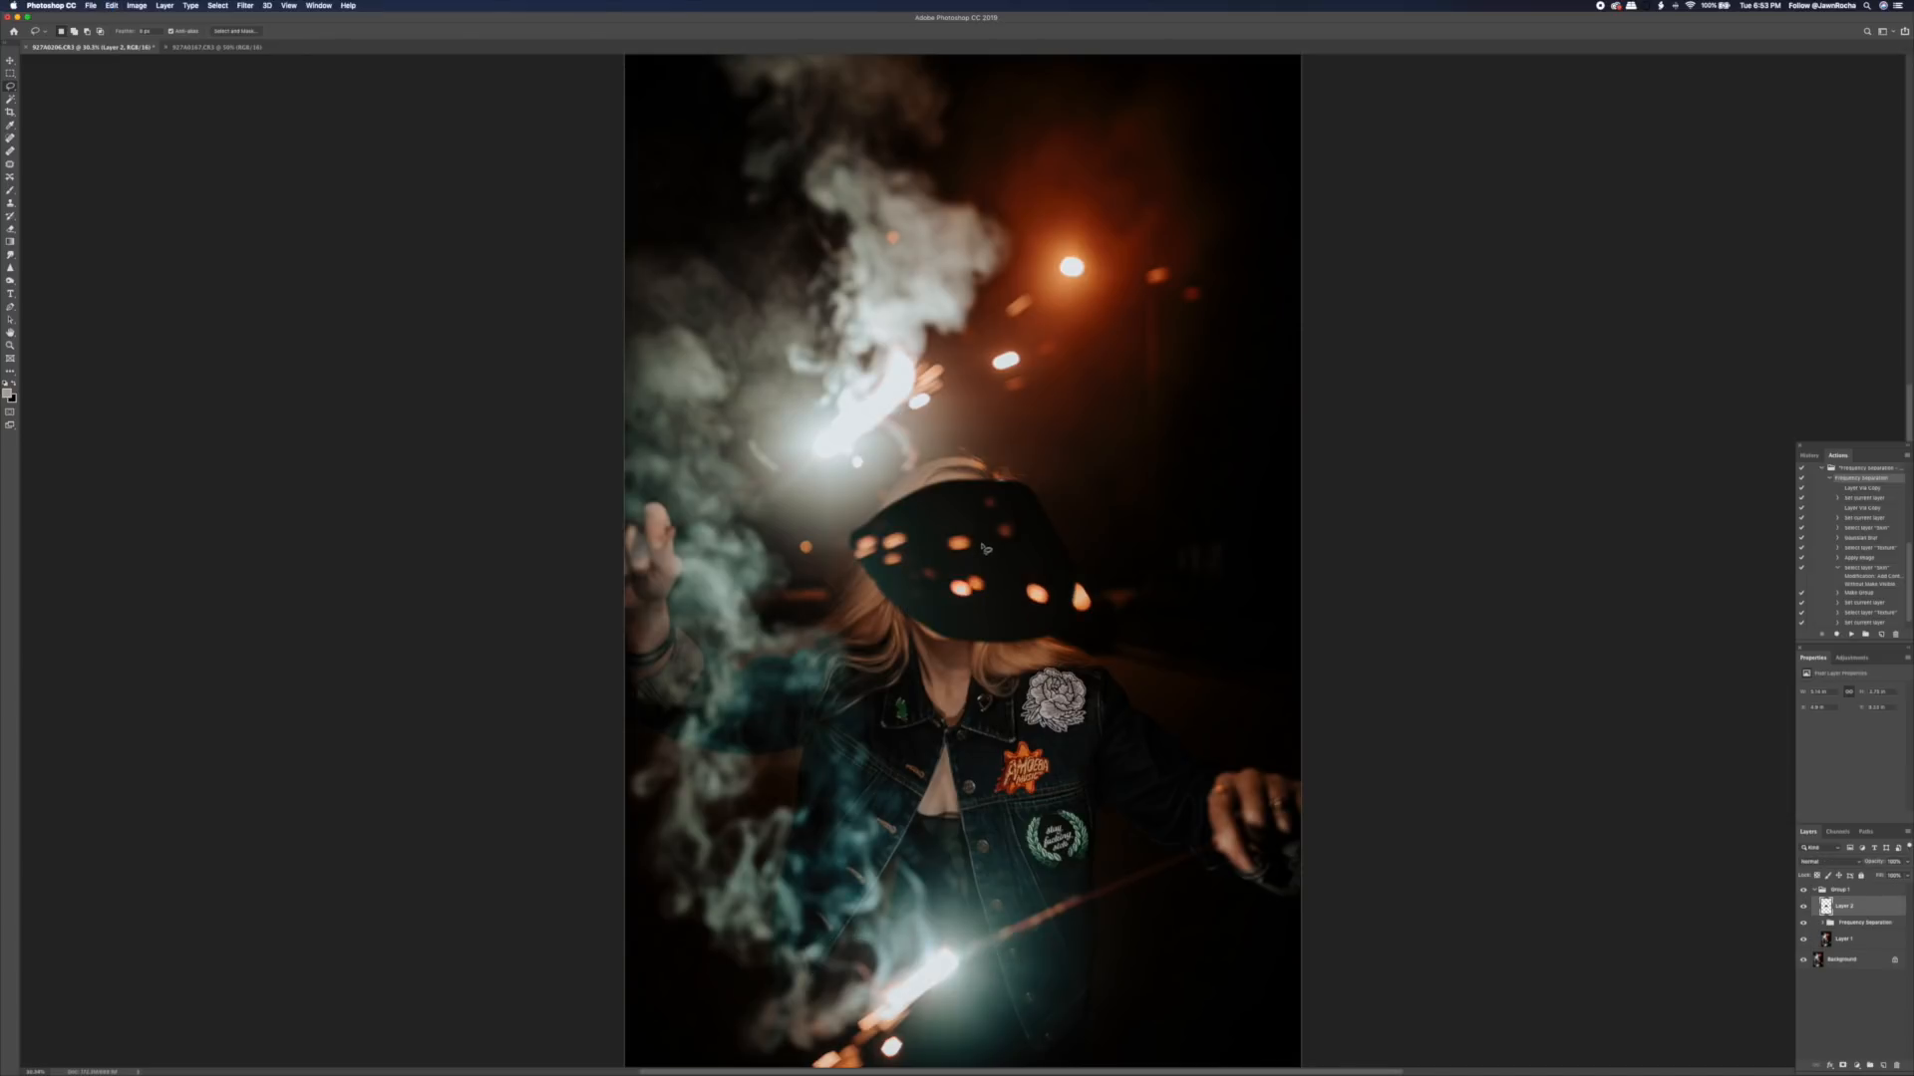
key("v")
left_click_drag(970, 556, 1058, 447)
left_click_drag(1176, 524, 1180, 544)
left_click_drag(1094, 475, 1113, 487)
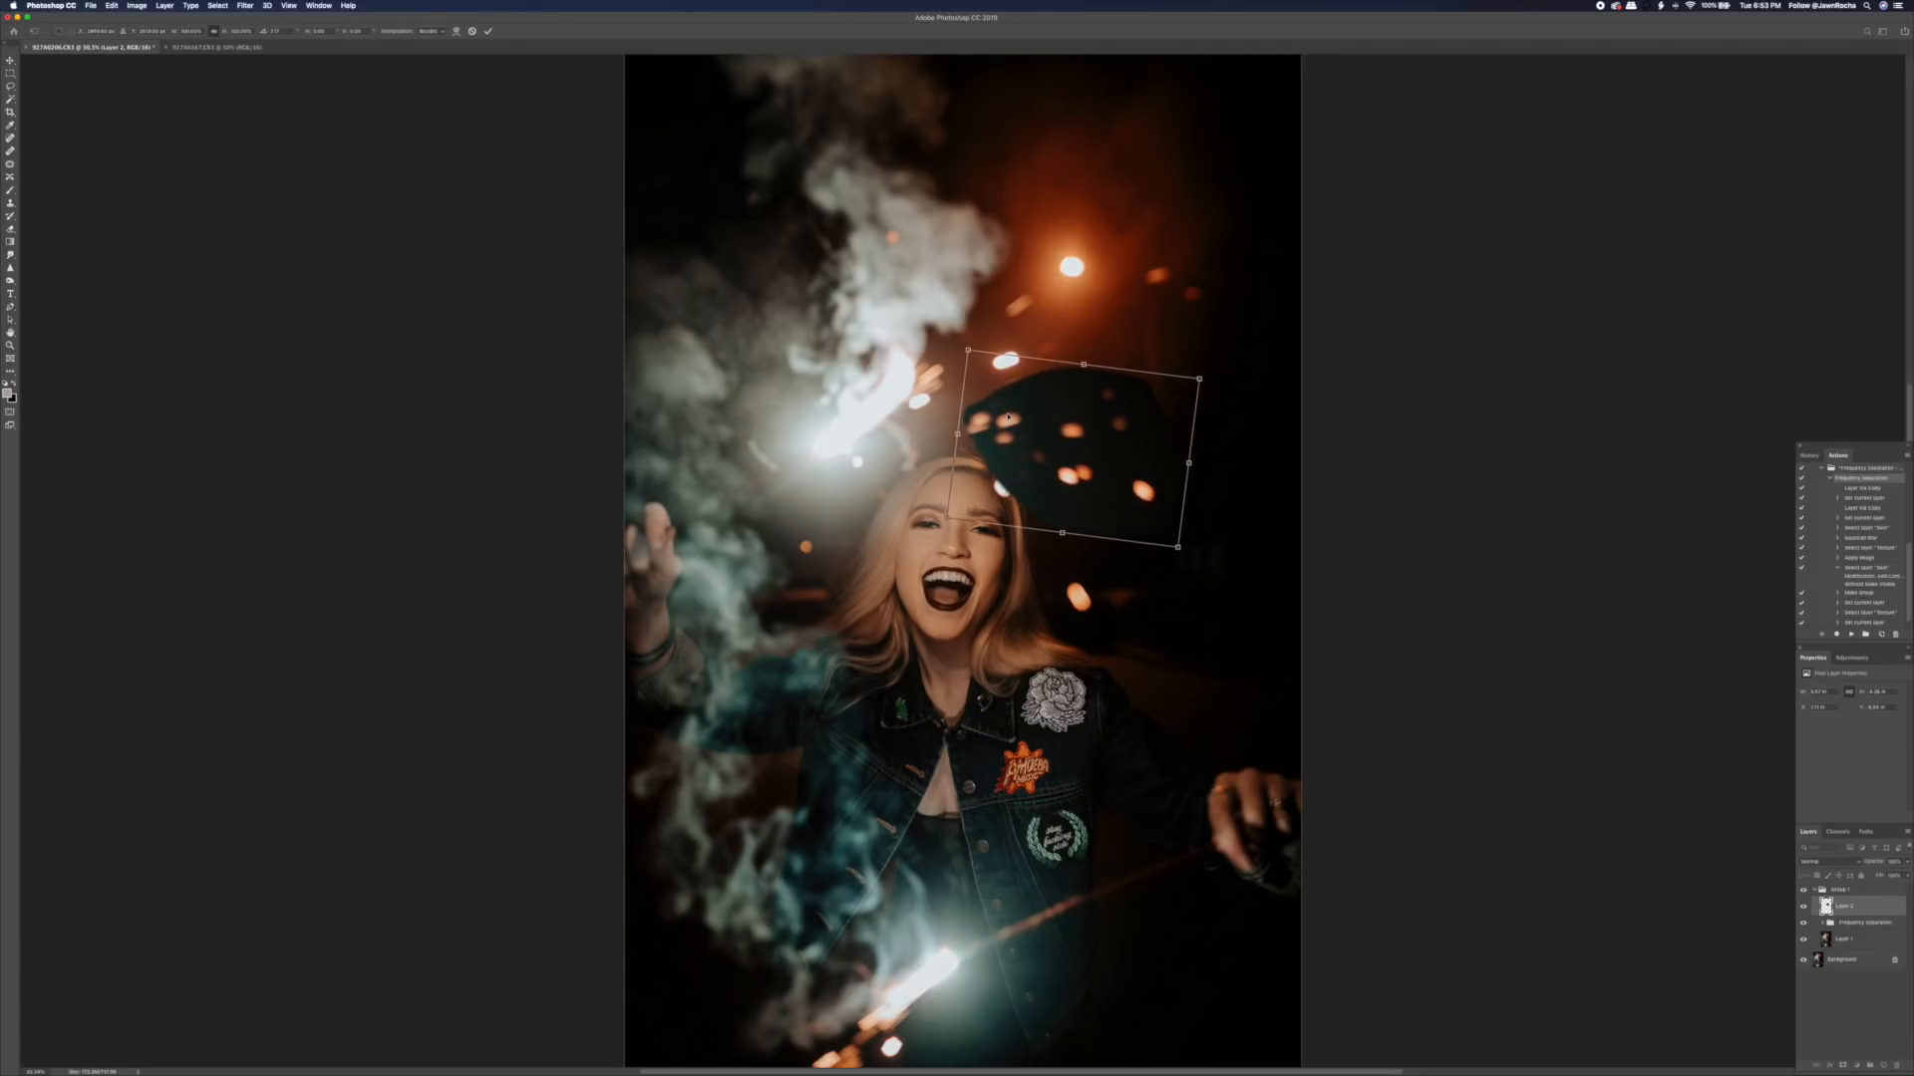
key("Return")
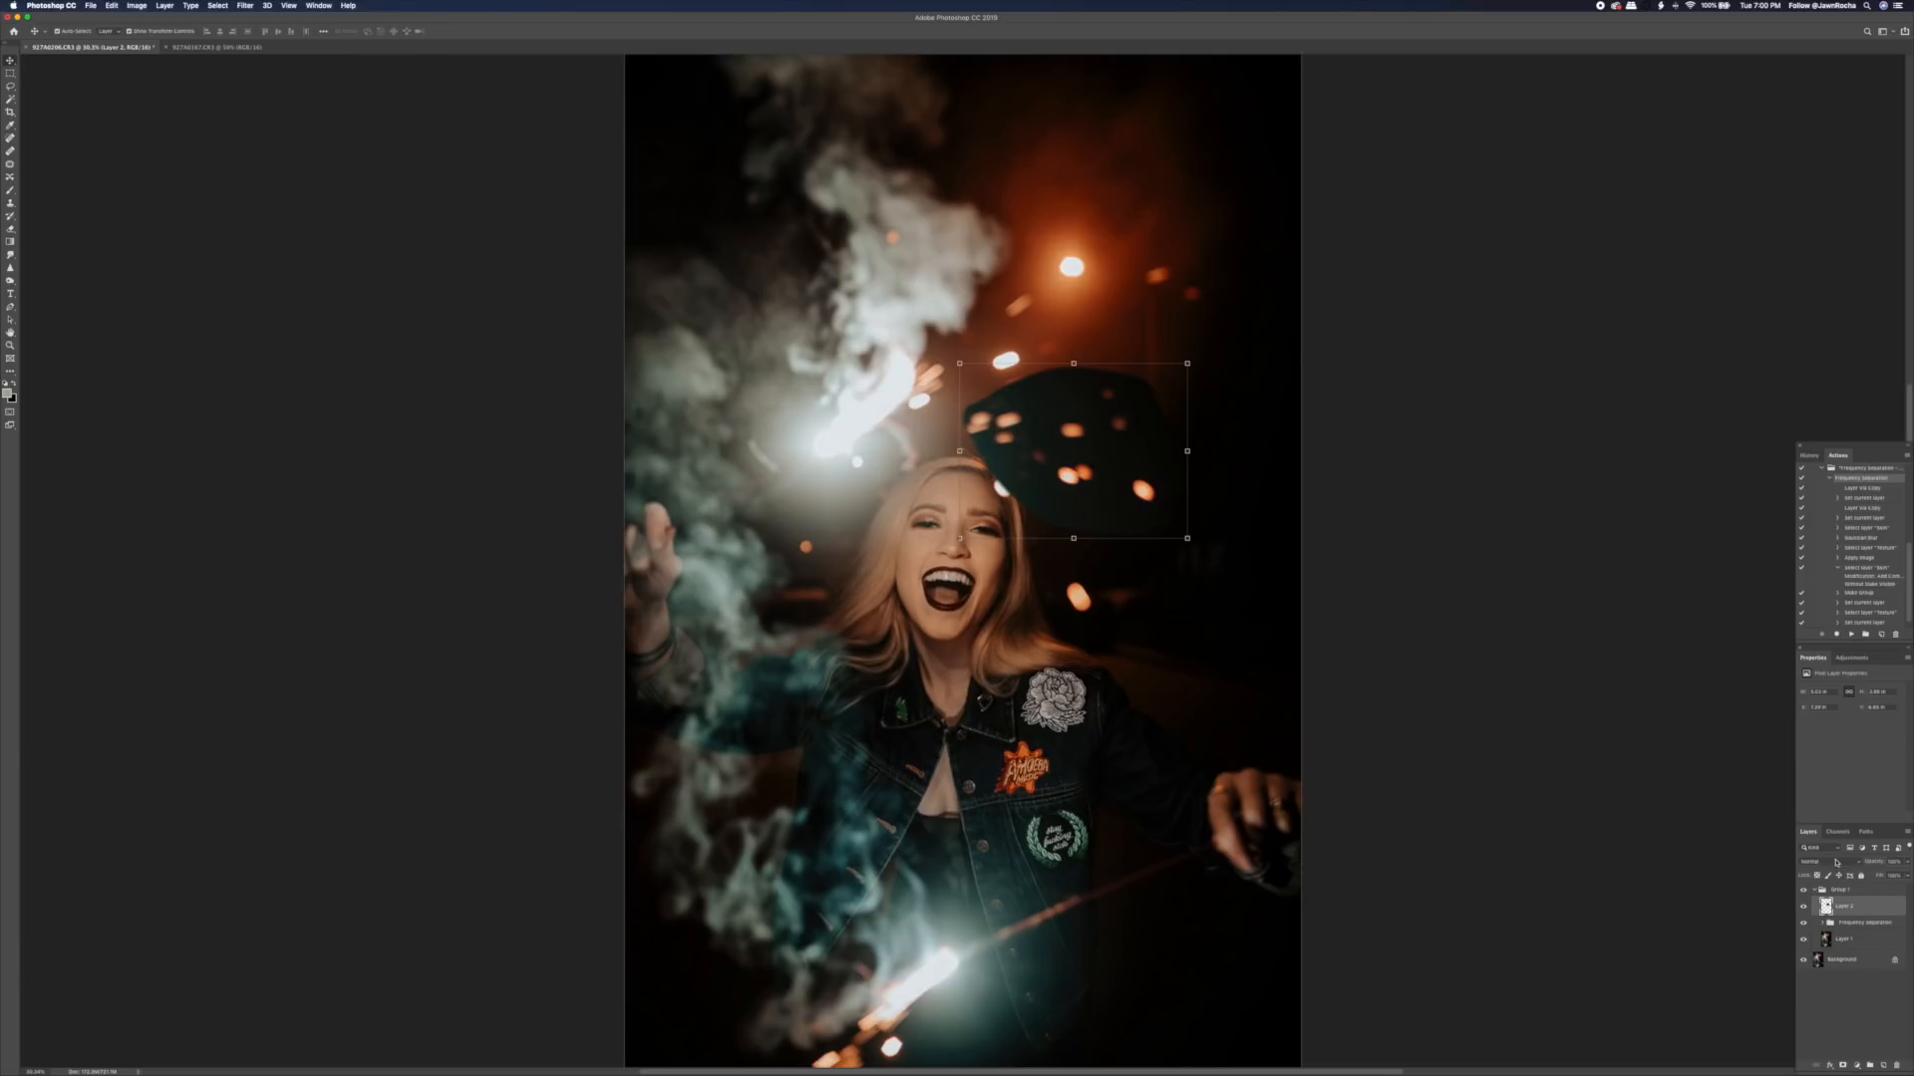
- Preview the blend modes on the pasted sparks layer and set it to Lighten
left_click(1830, 862)
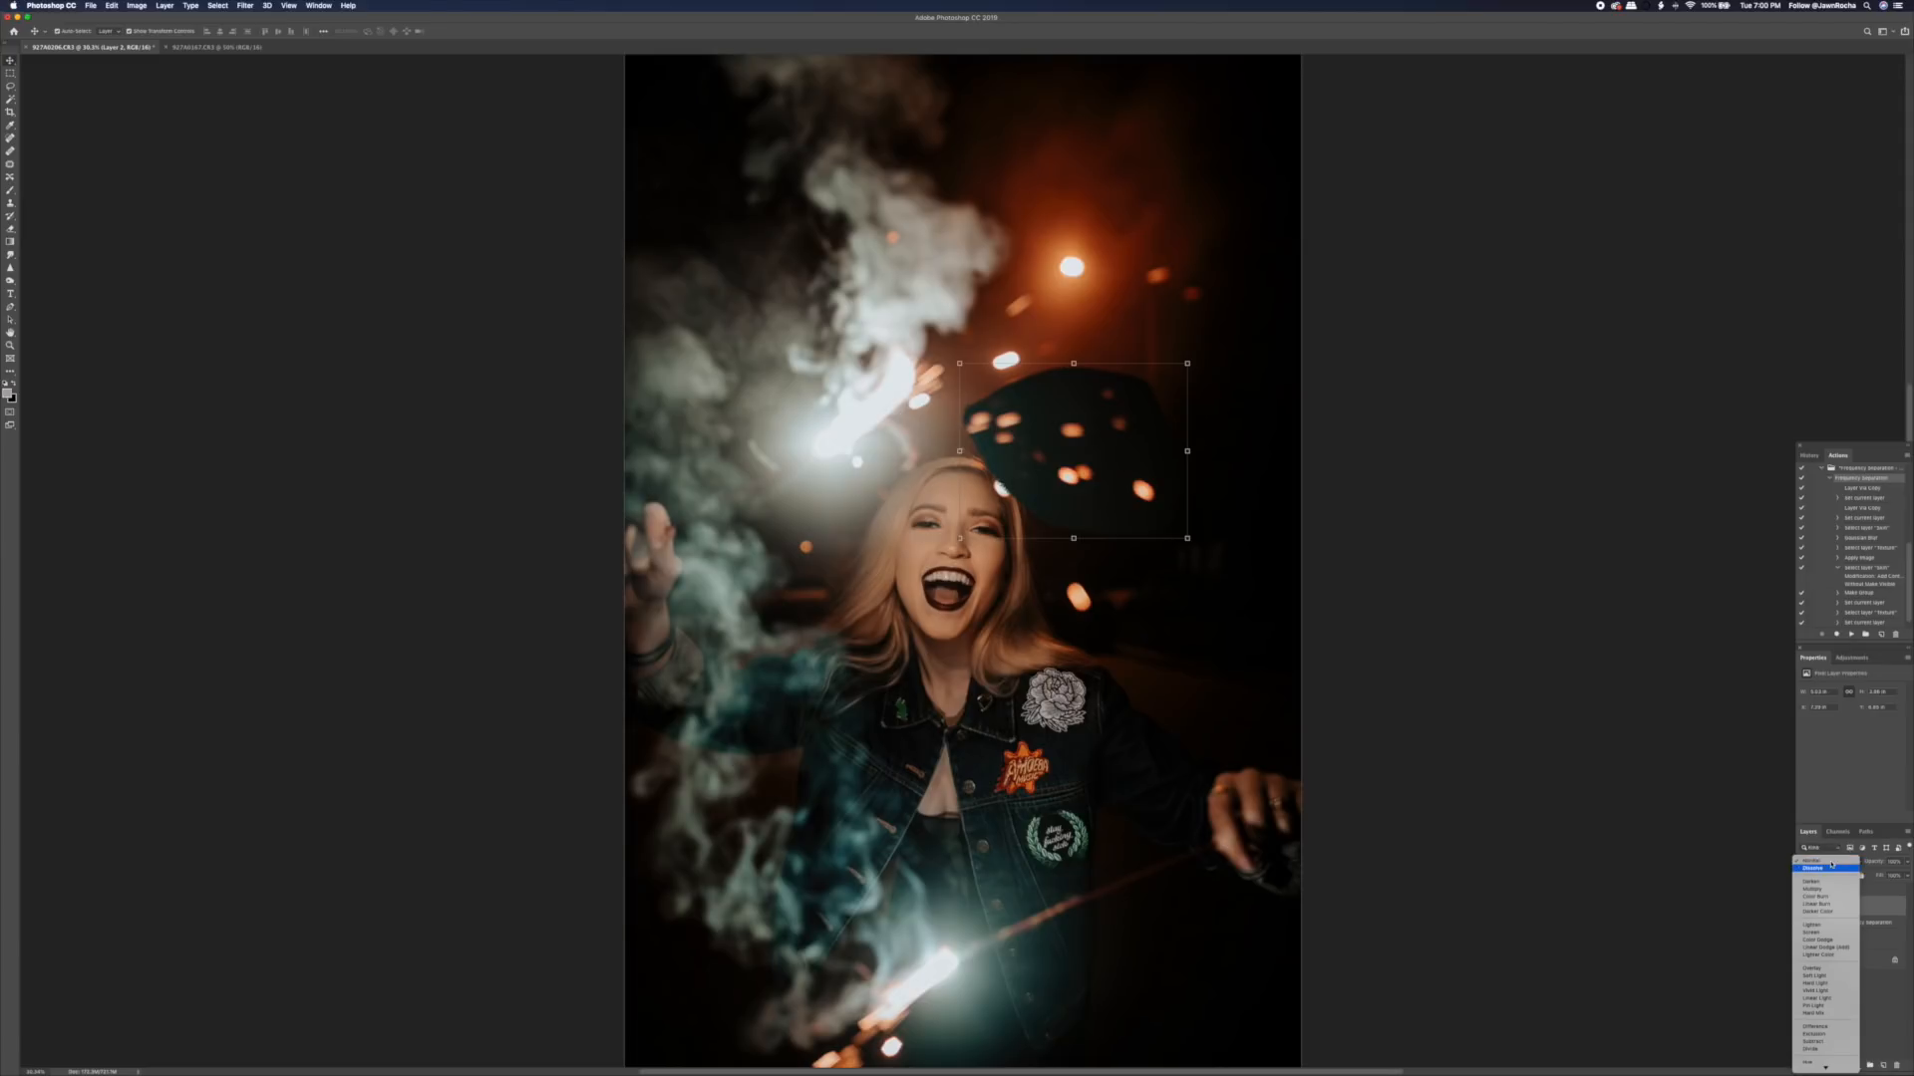
key("Down")
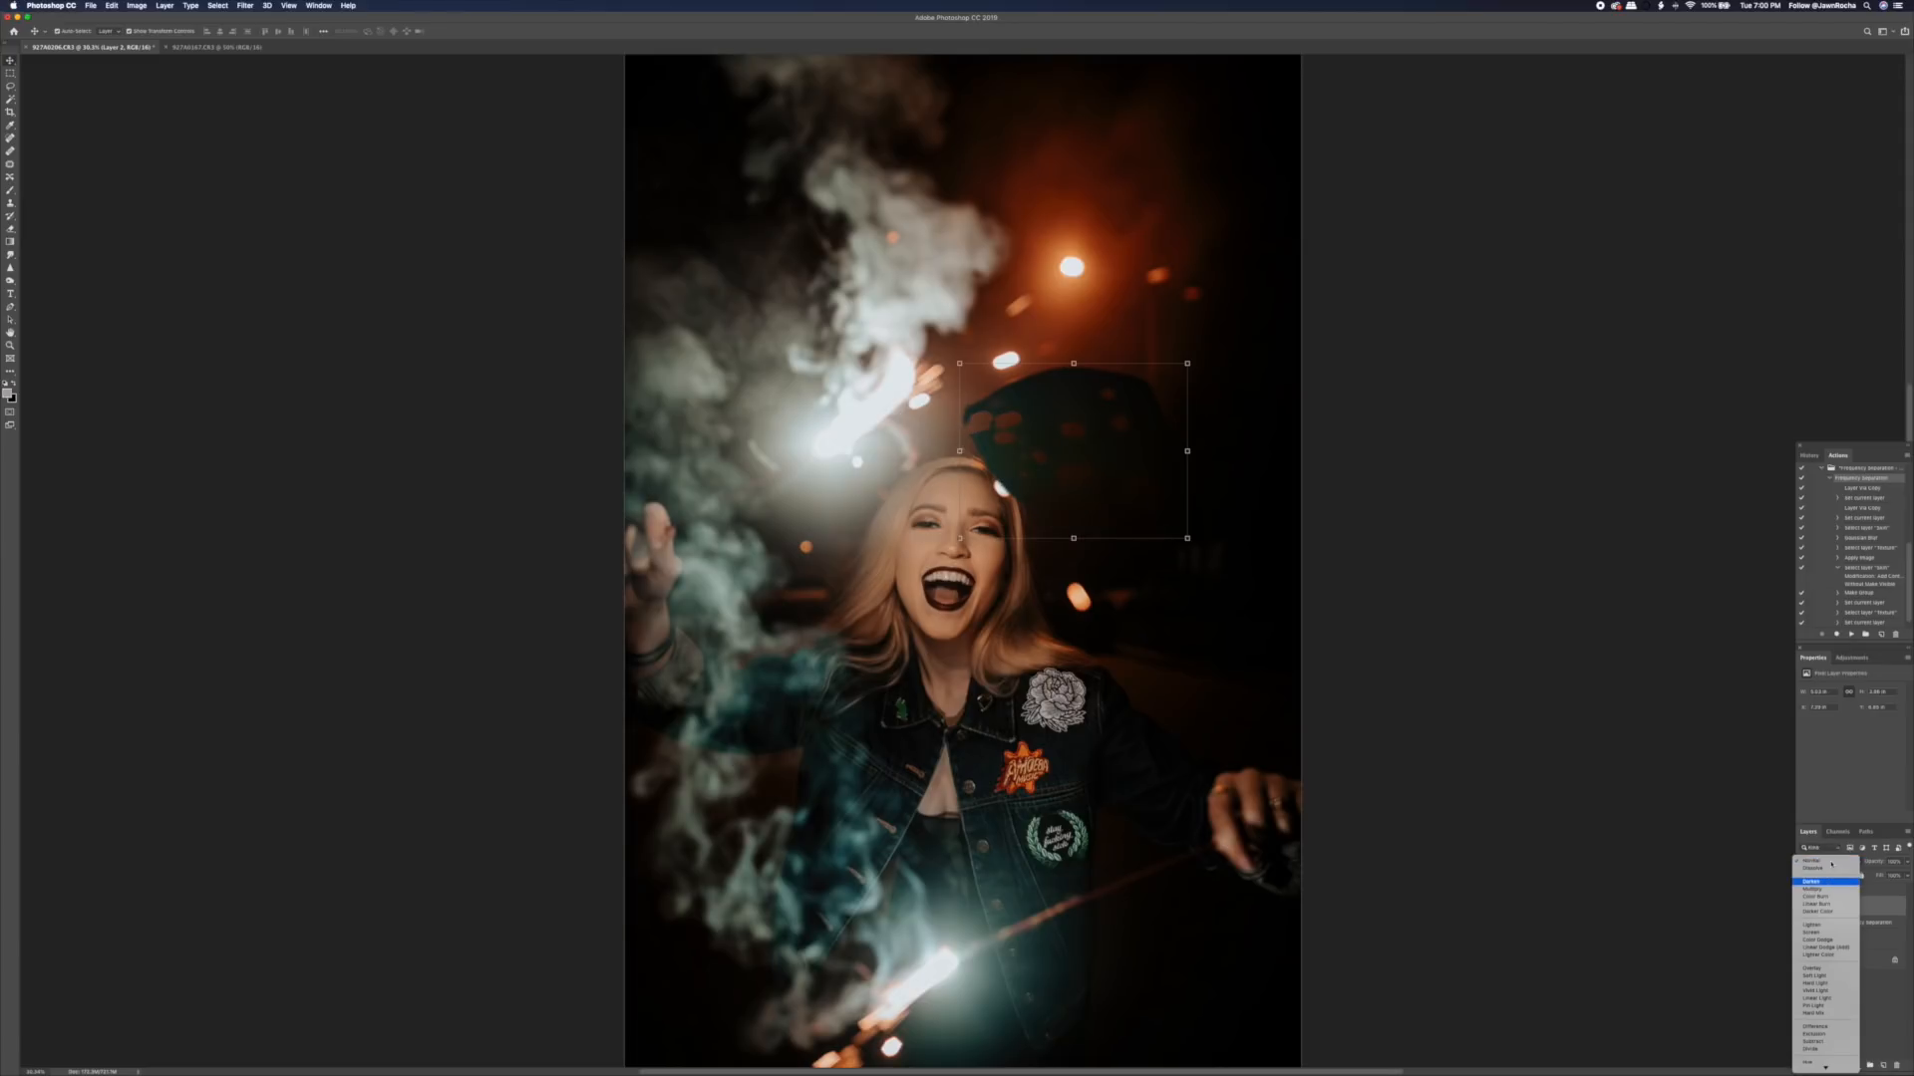
key("Down")
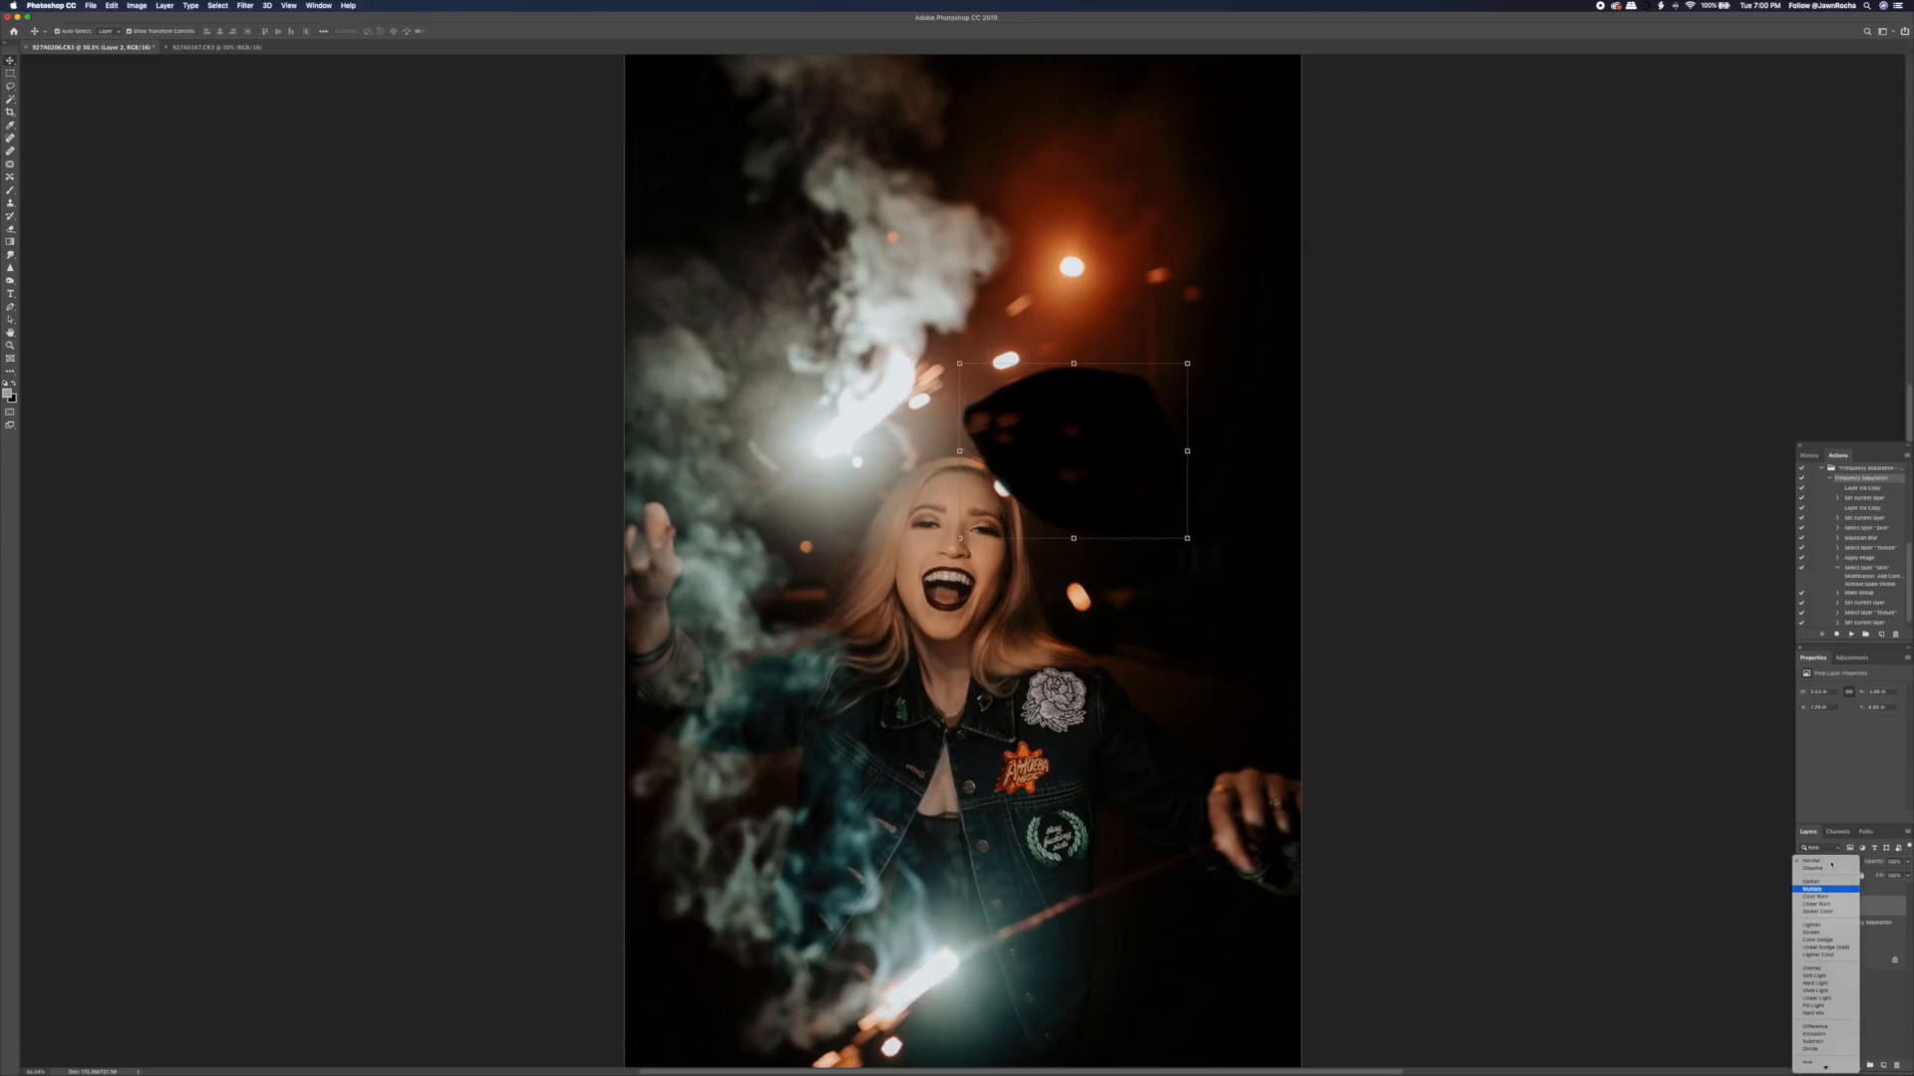
key("Down")
key("Down")
key("Down")
key("Down")
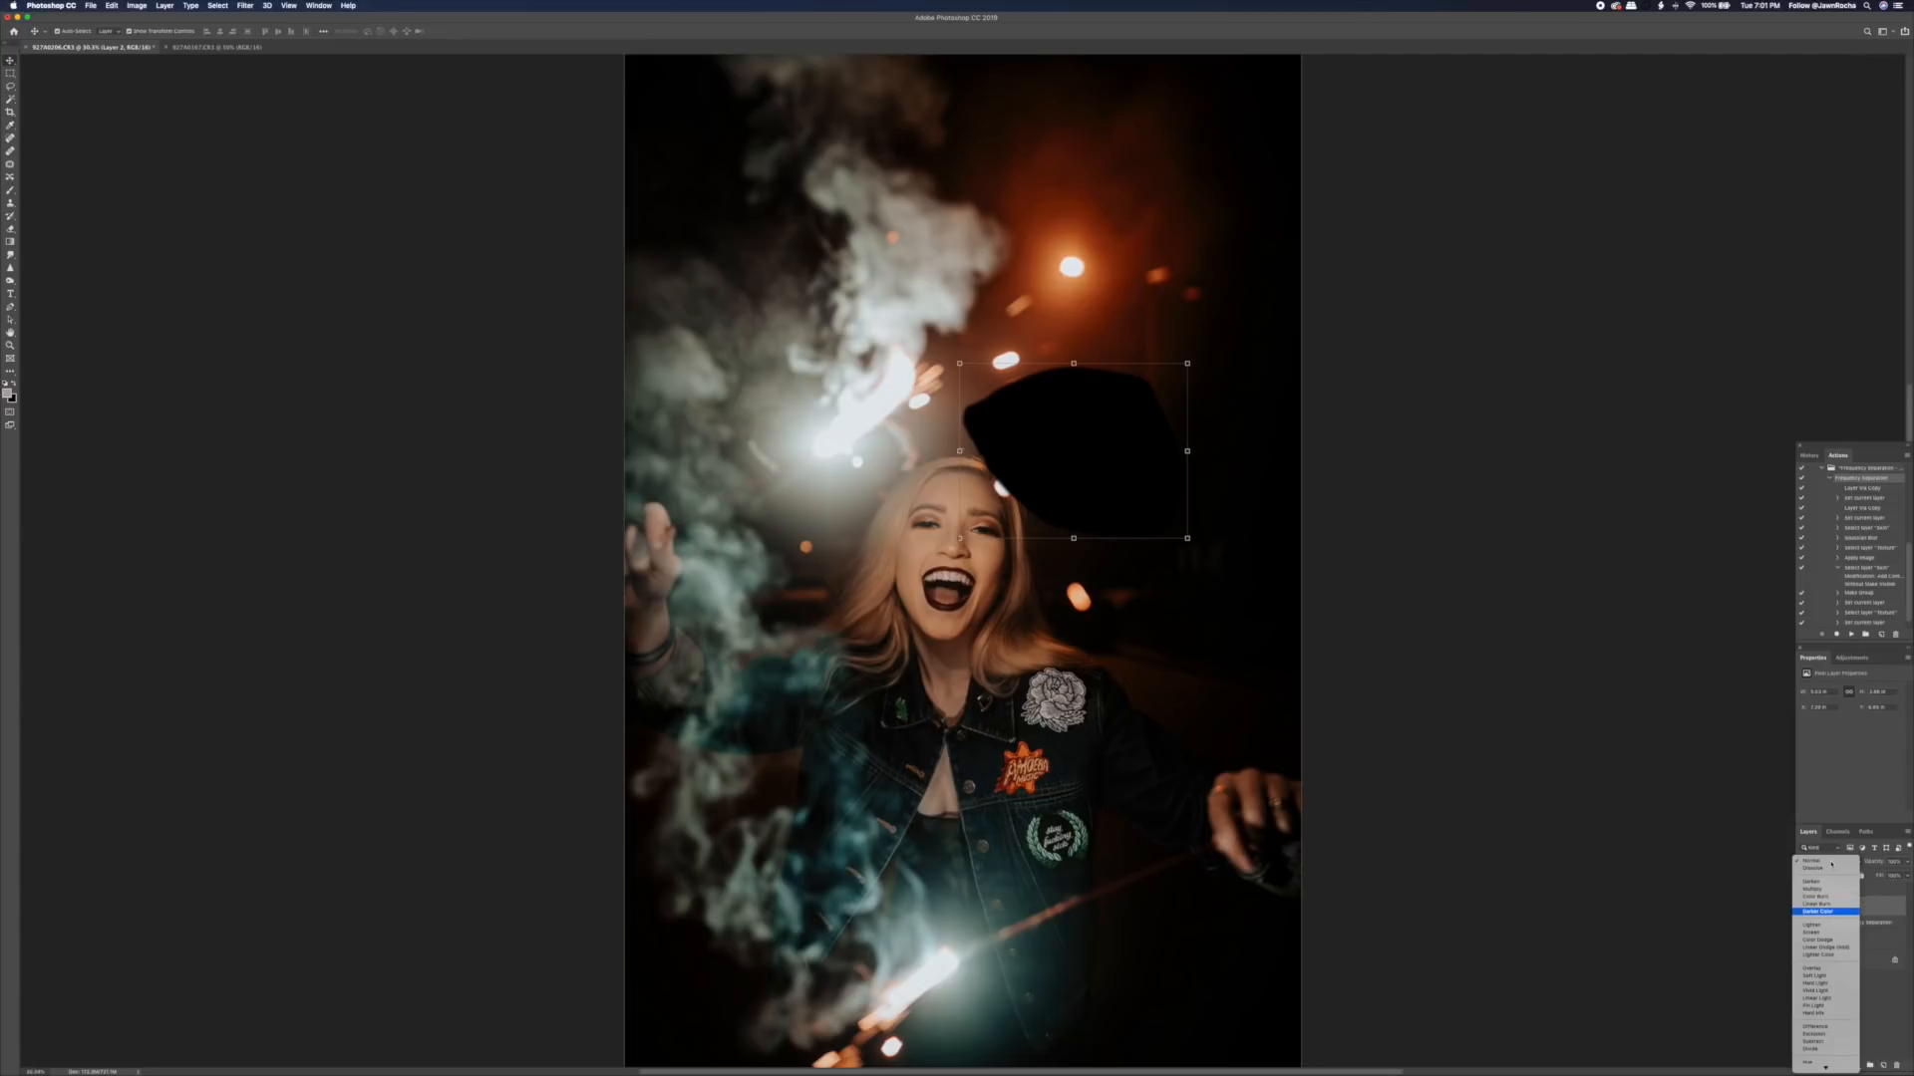
key("Down")
key("Up")
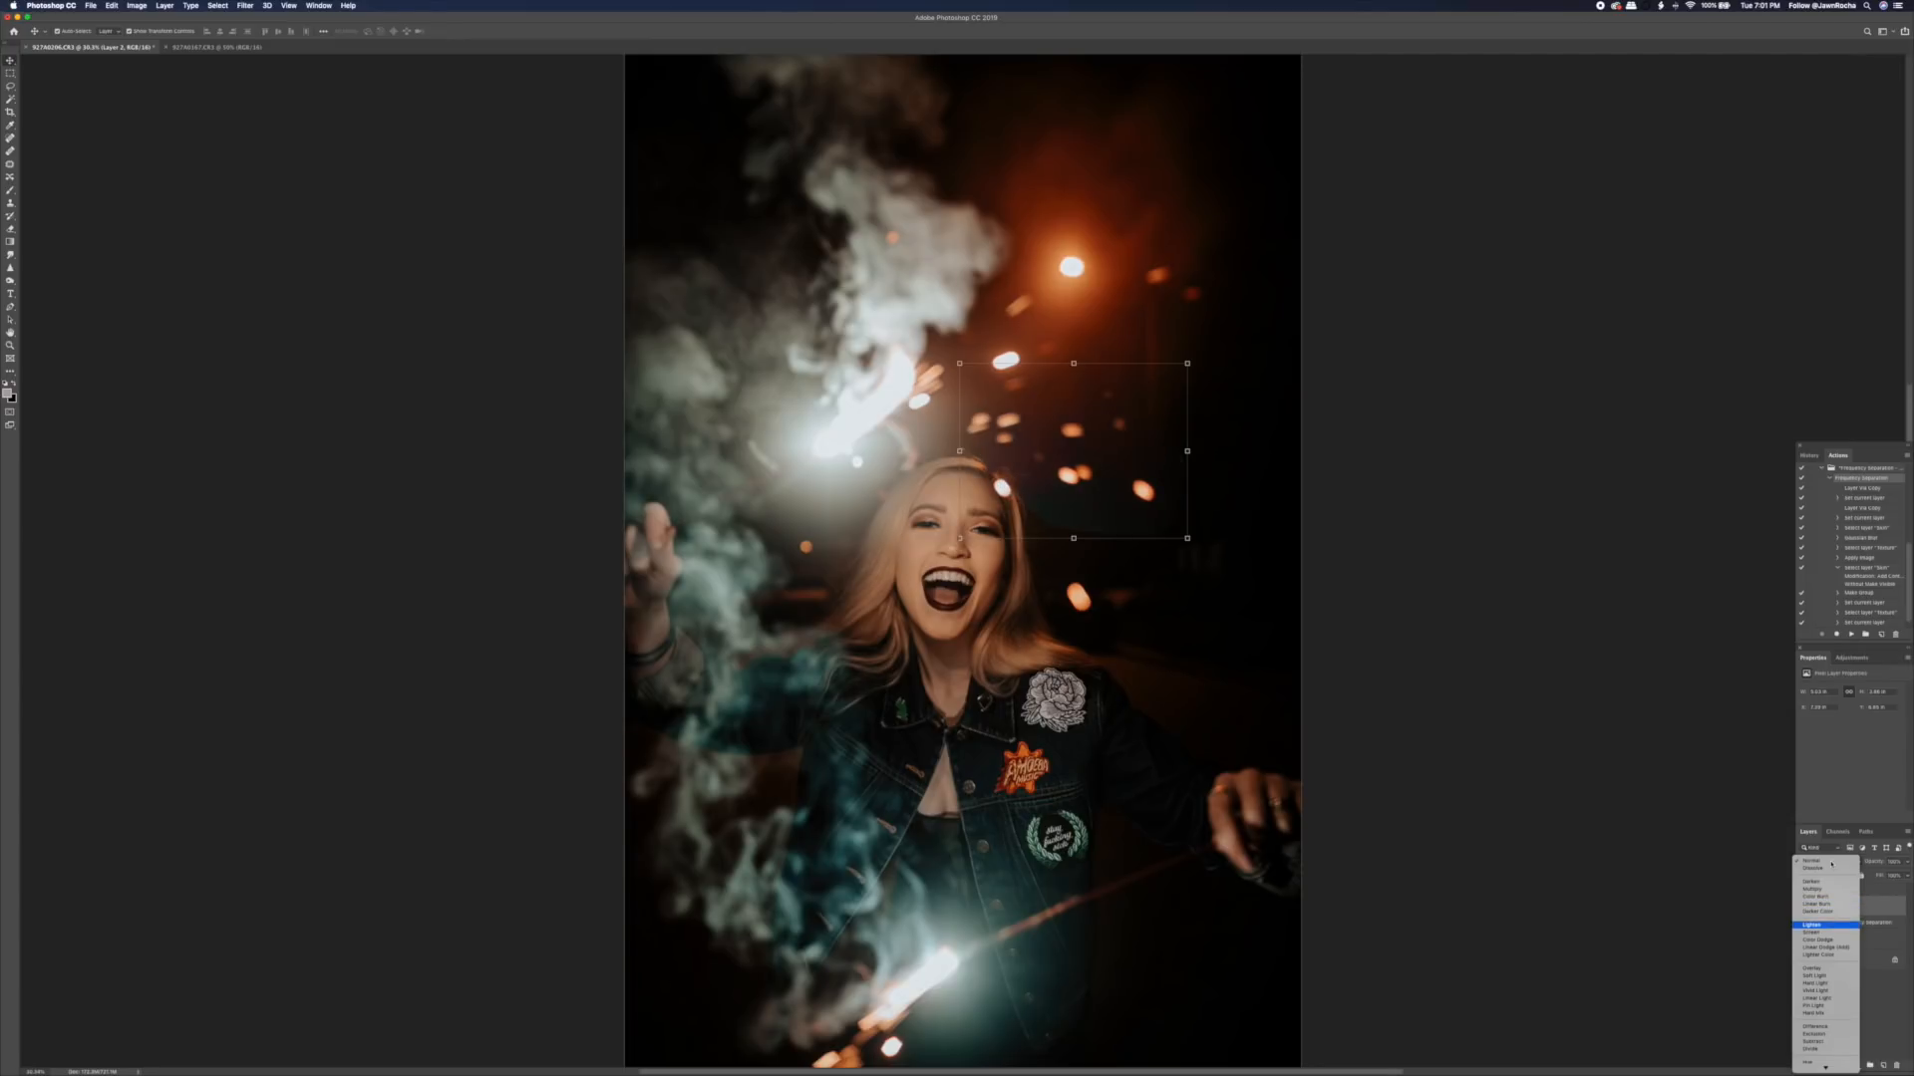
key("Down")
key("Down")
key("Down")
key("Down")
key("Down")
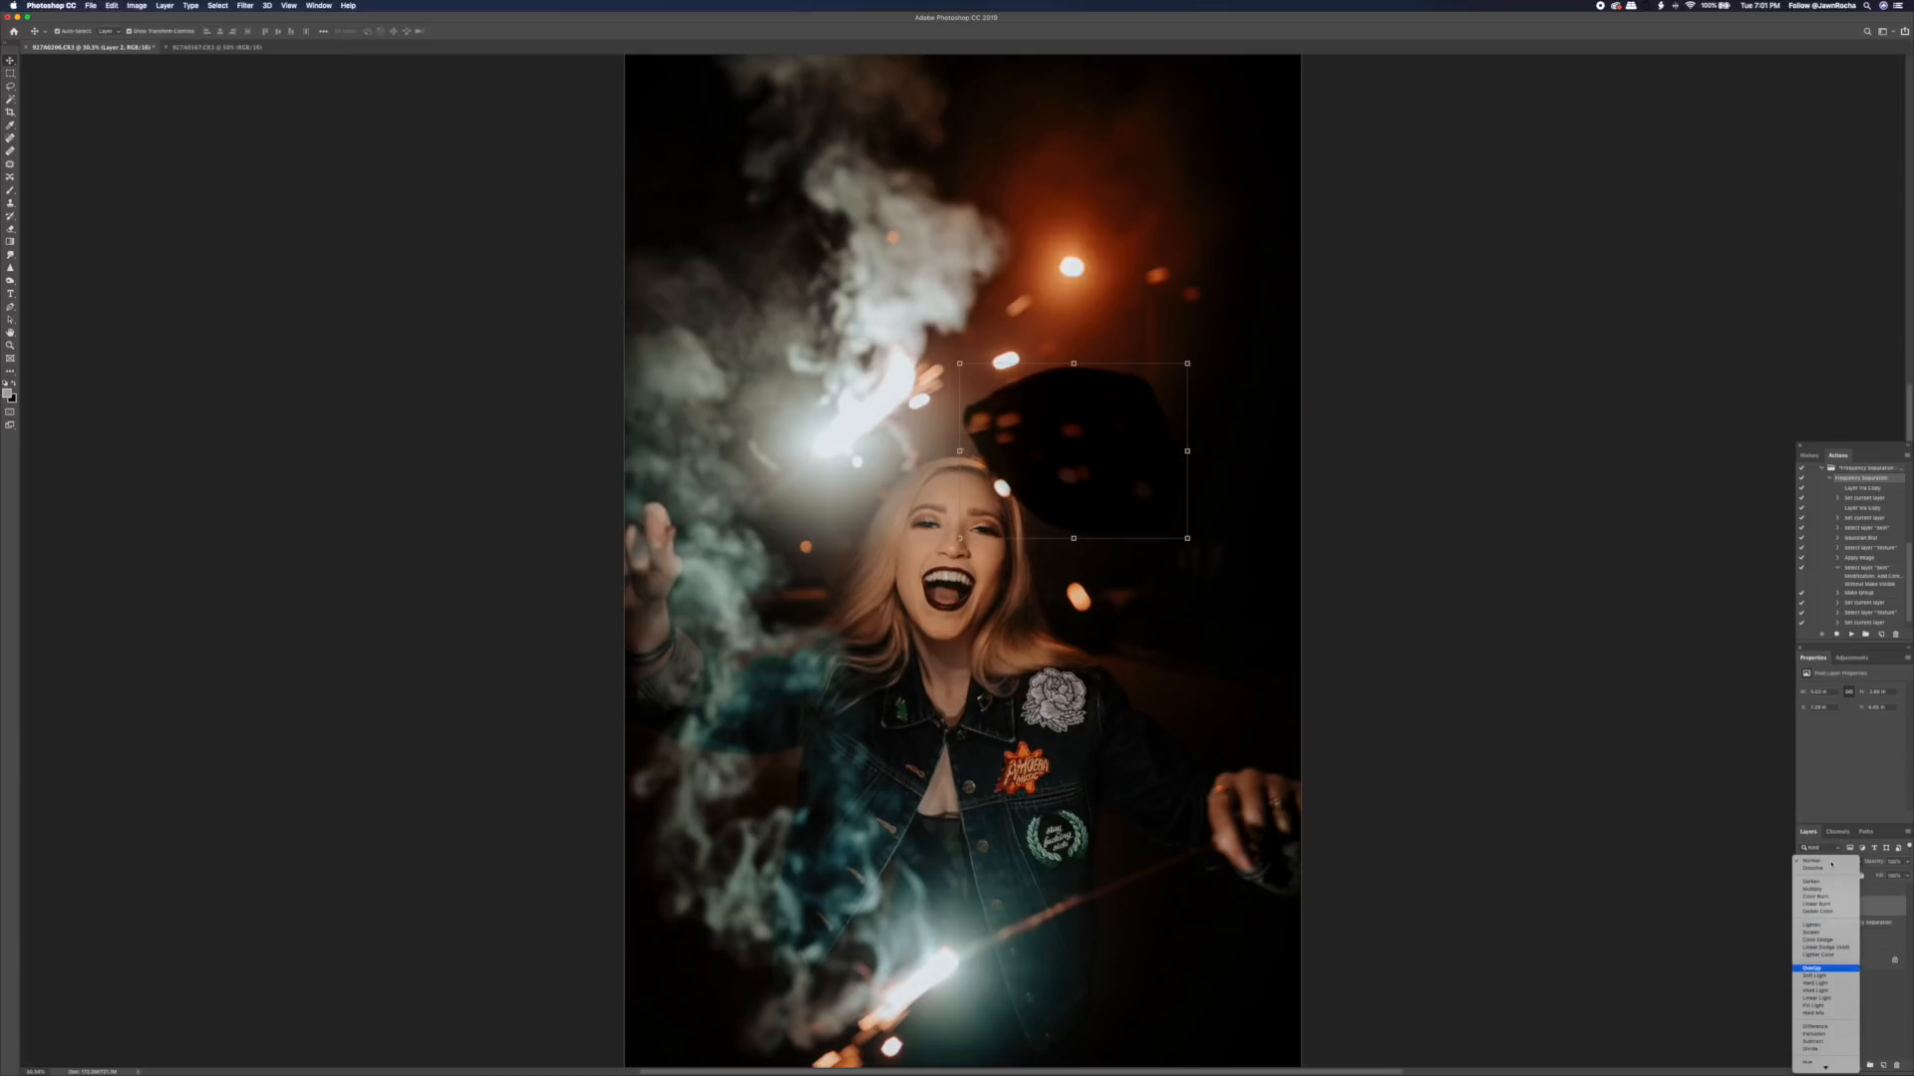
key("Up")
key("Down")
key("Down")
key("Down")
key("Down")
key("Down")
key("Down")
key("Down")
key("Down")
key("Down")
key("Down")
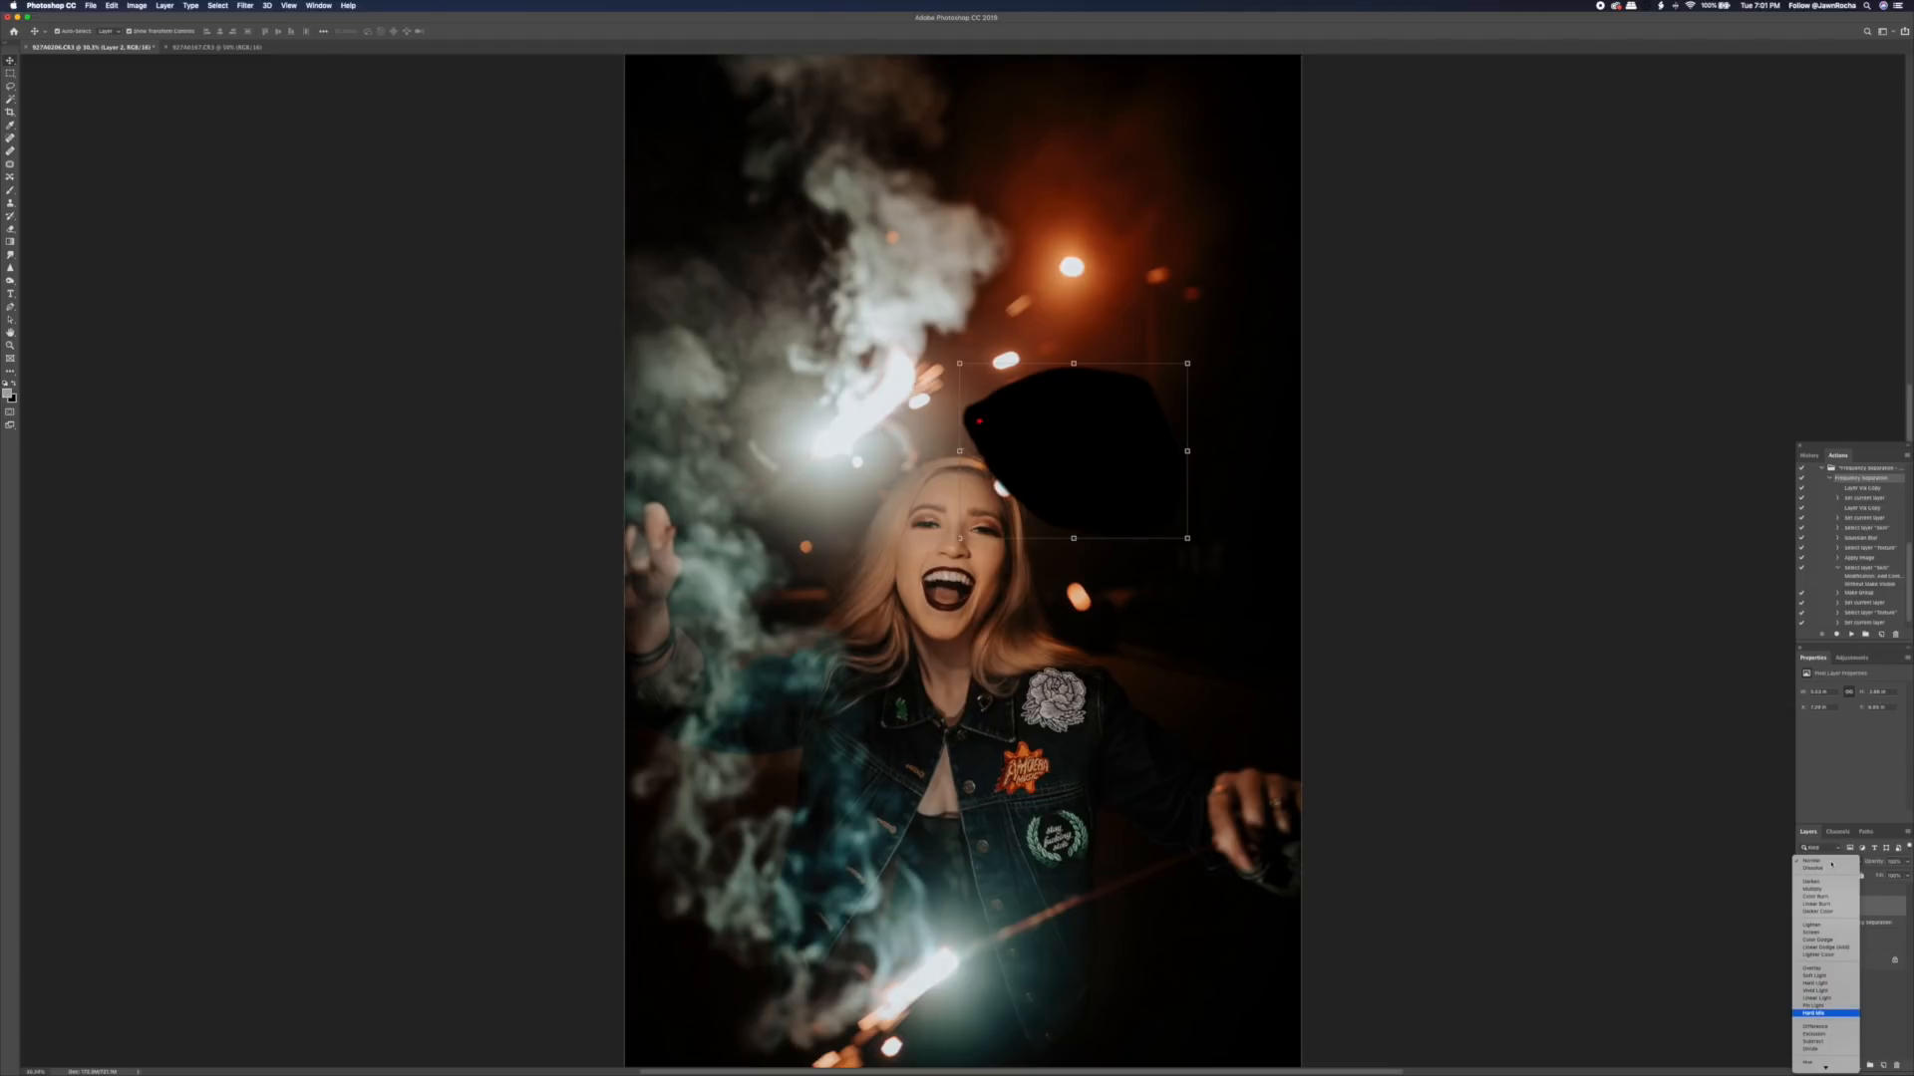
key("Down")
key("Down")
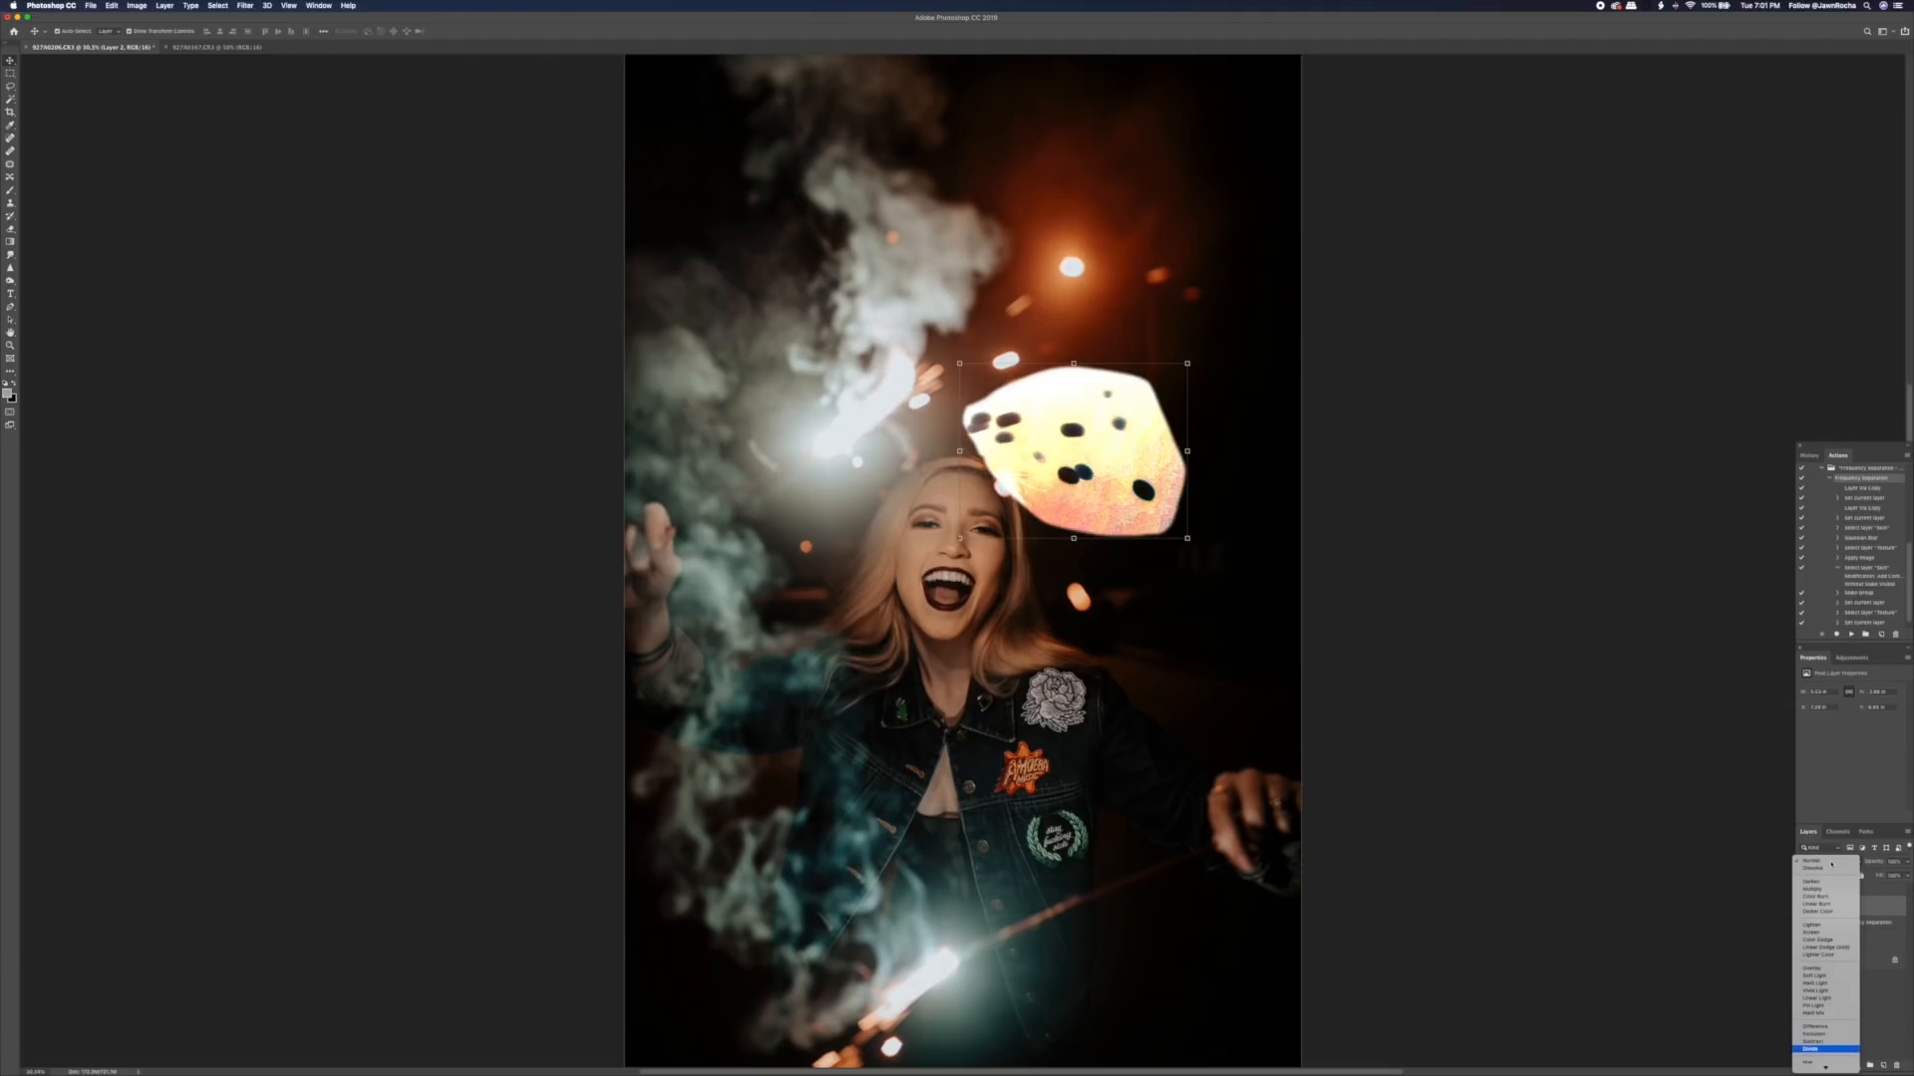
key("Up")
key("Up")
key("Up")
key("Up")
key("Up")
key("Up")
key("Up")
key("Up")
key("Up")
key("Up")
key("Up")
key("Up")
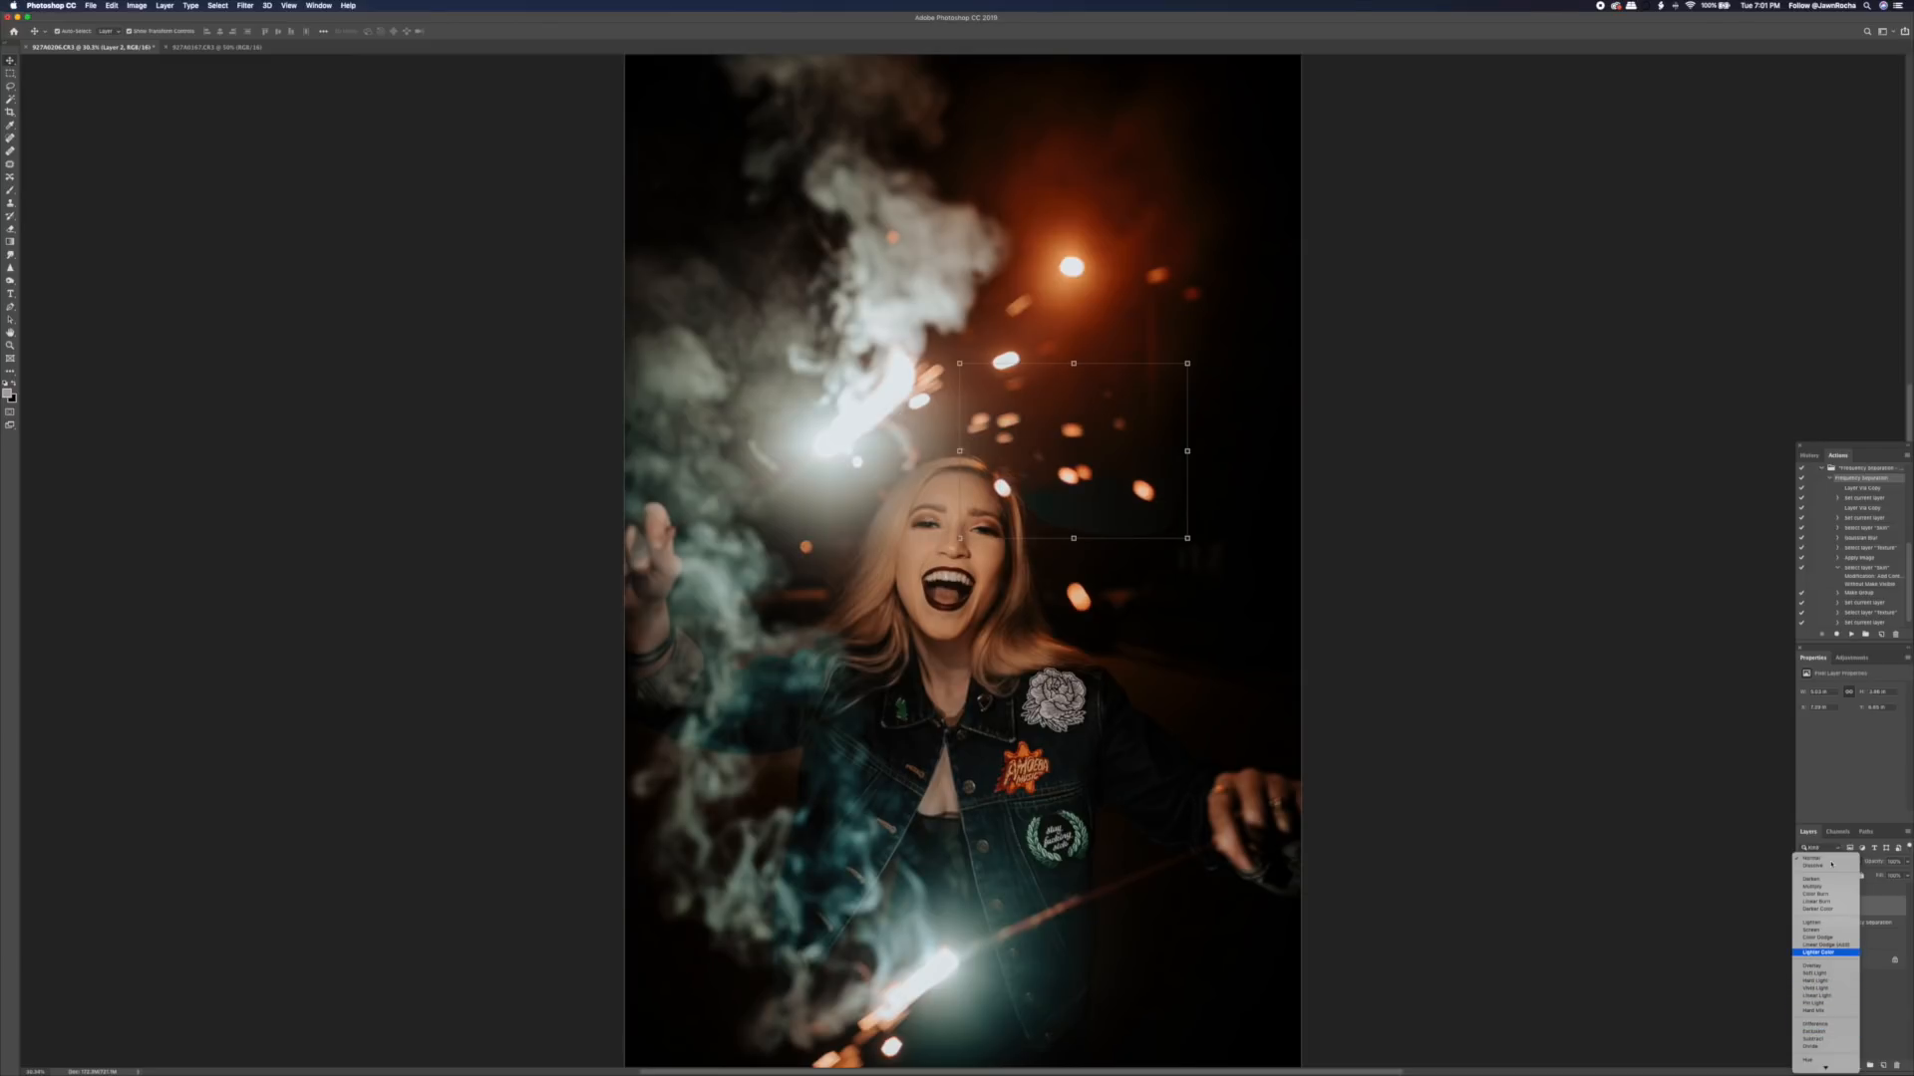
left_click(1820, 924)
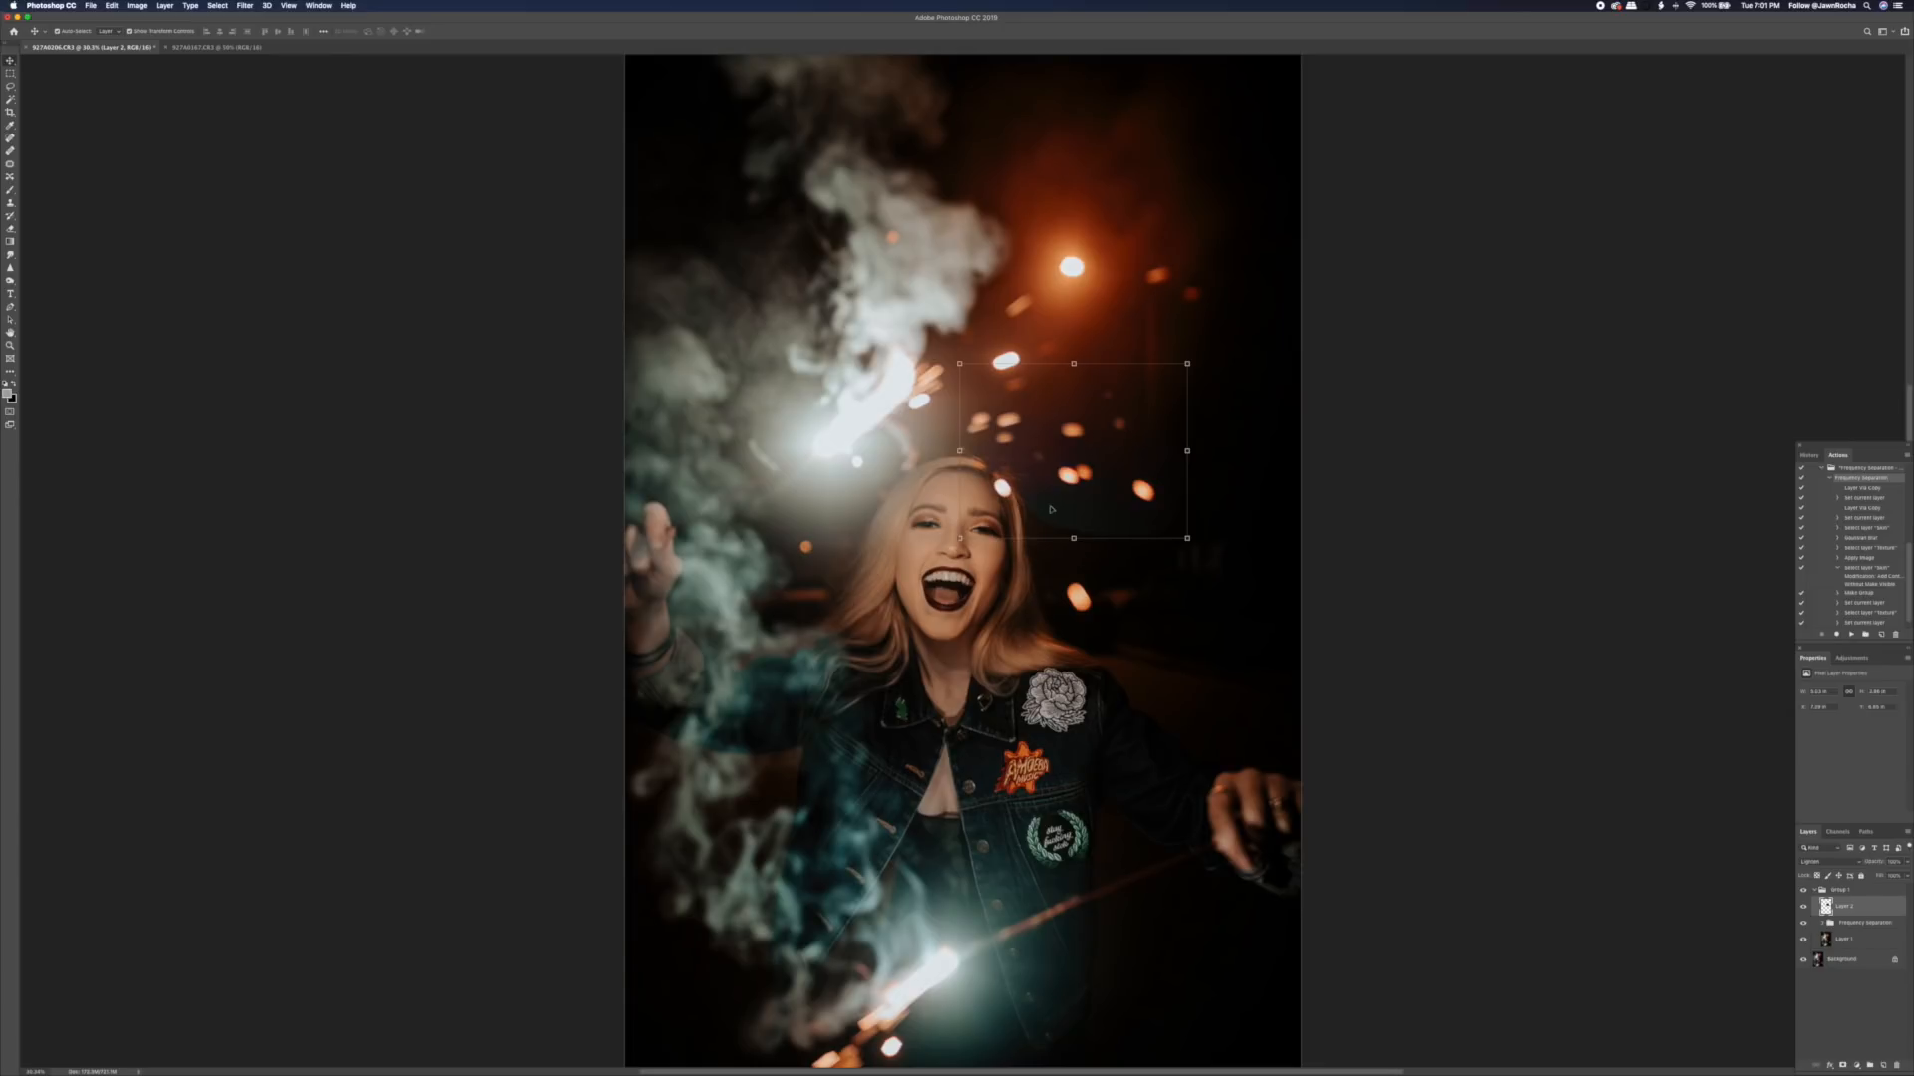
- Set up the Eraser for the sparks layer with a Soft Round brush and a lower flow
key("super+equal")
key("super+equal")
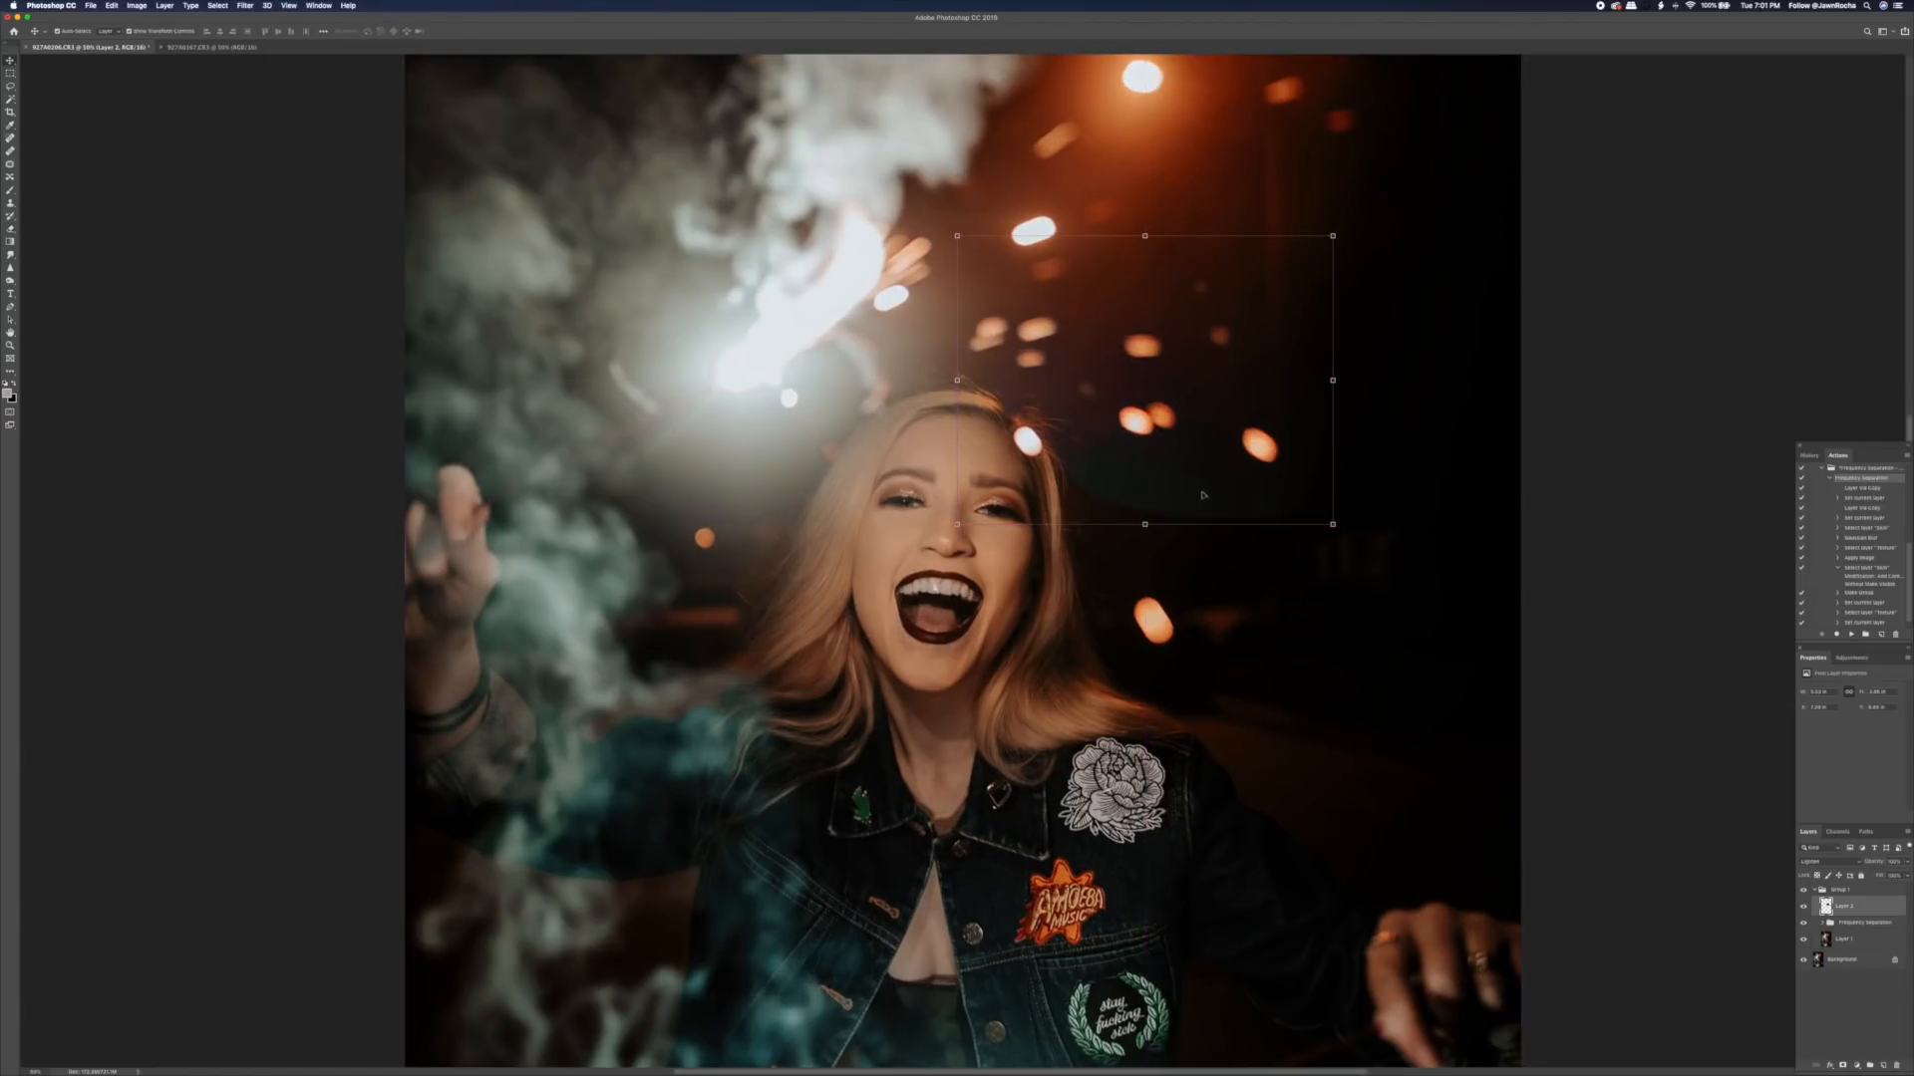
left_click_drag(1188, 547, 1056, 608)
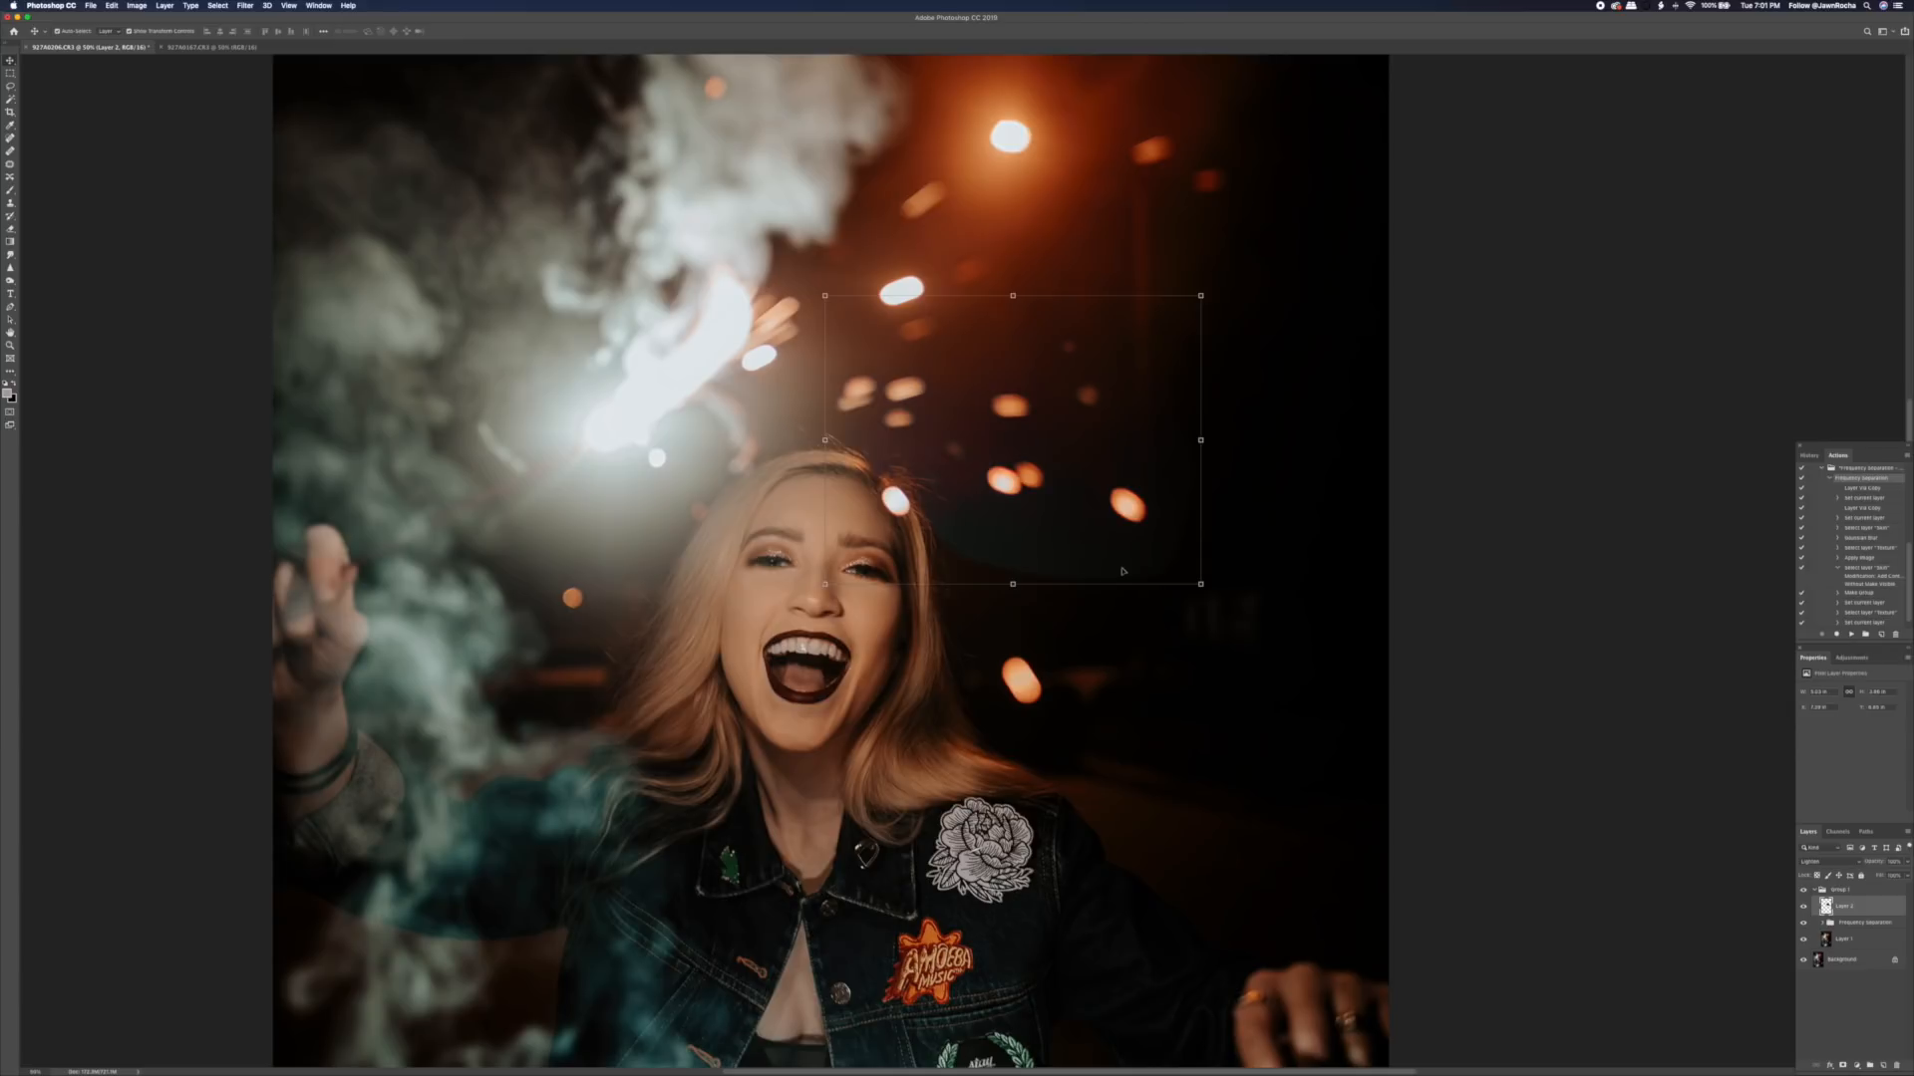
key("e")
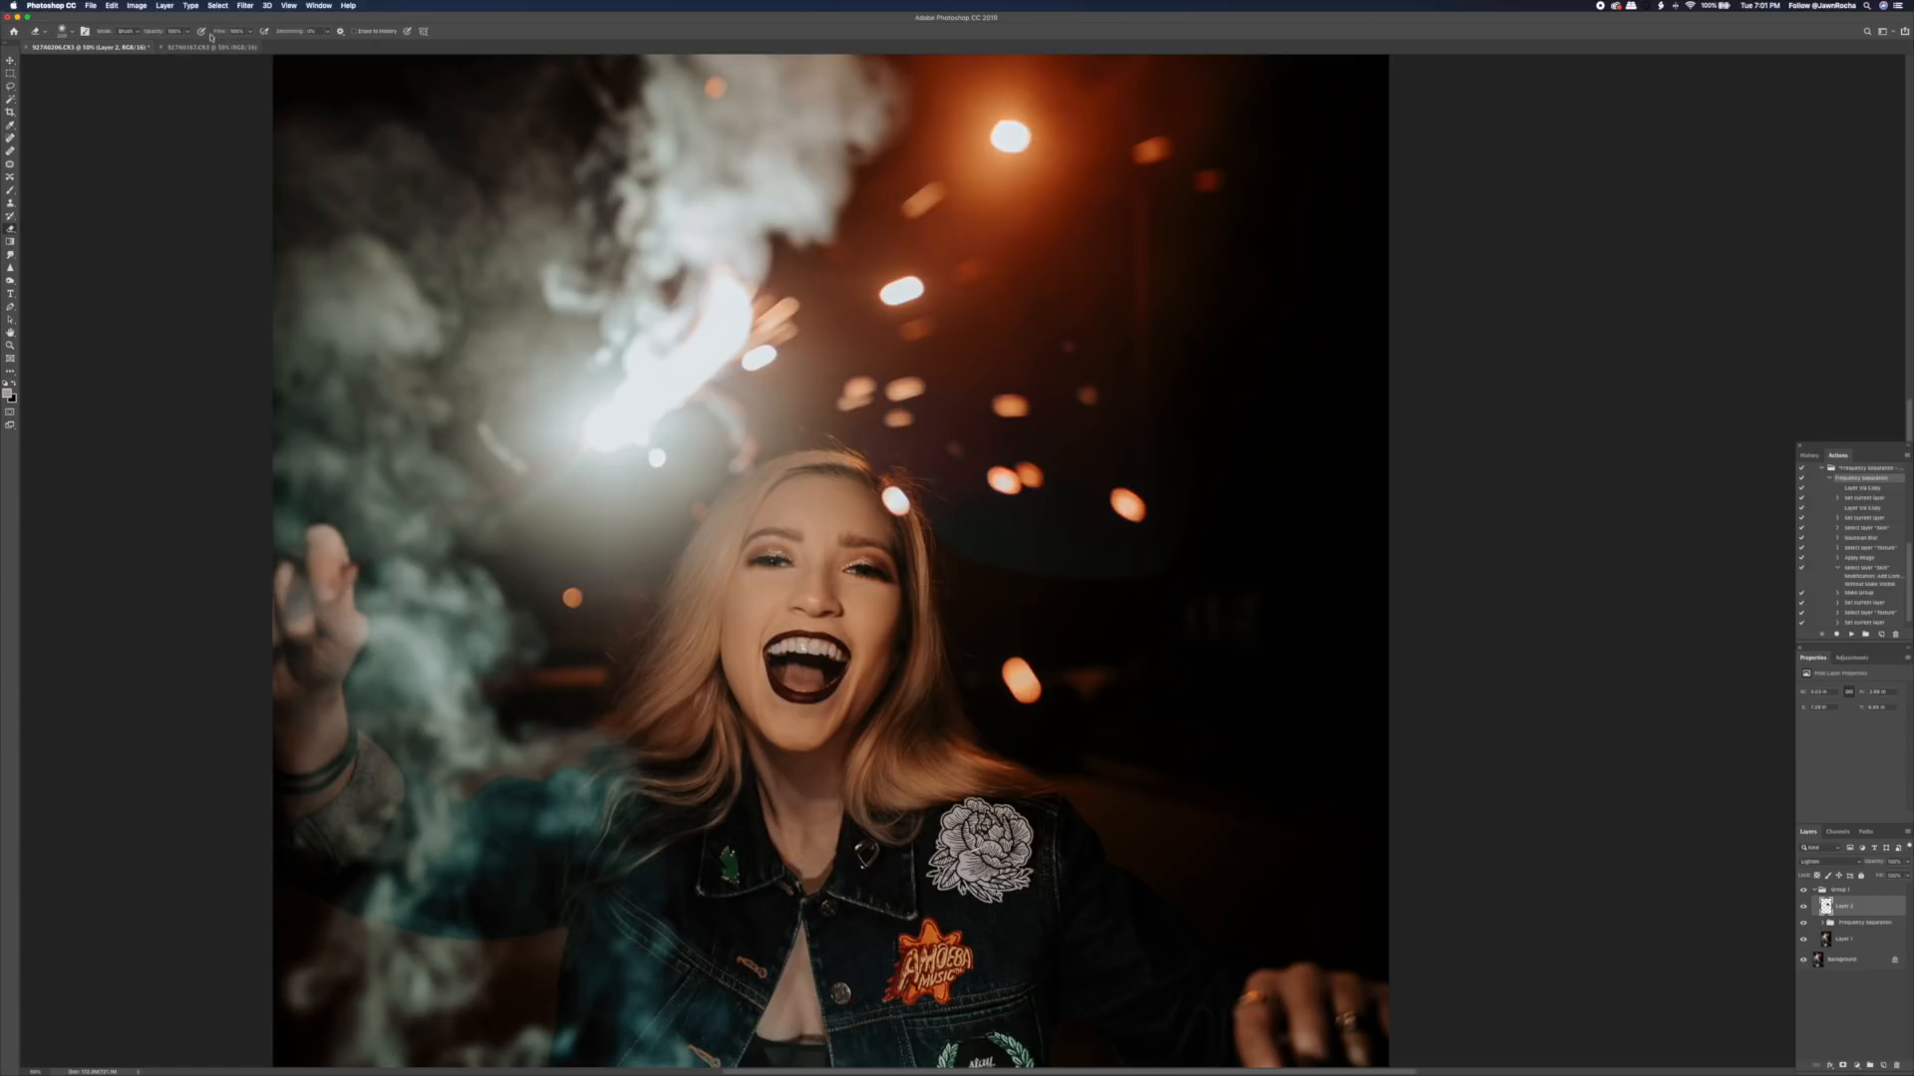
mouse_move(216, 32)
left_mouse_down()
mouse_move(170, 51)
mouse_move(150, 35)
mouse_move(118, 63)
mouse_move(132, 44)
left_mouse_up()
left_click(63, 31)
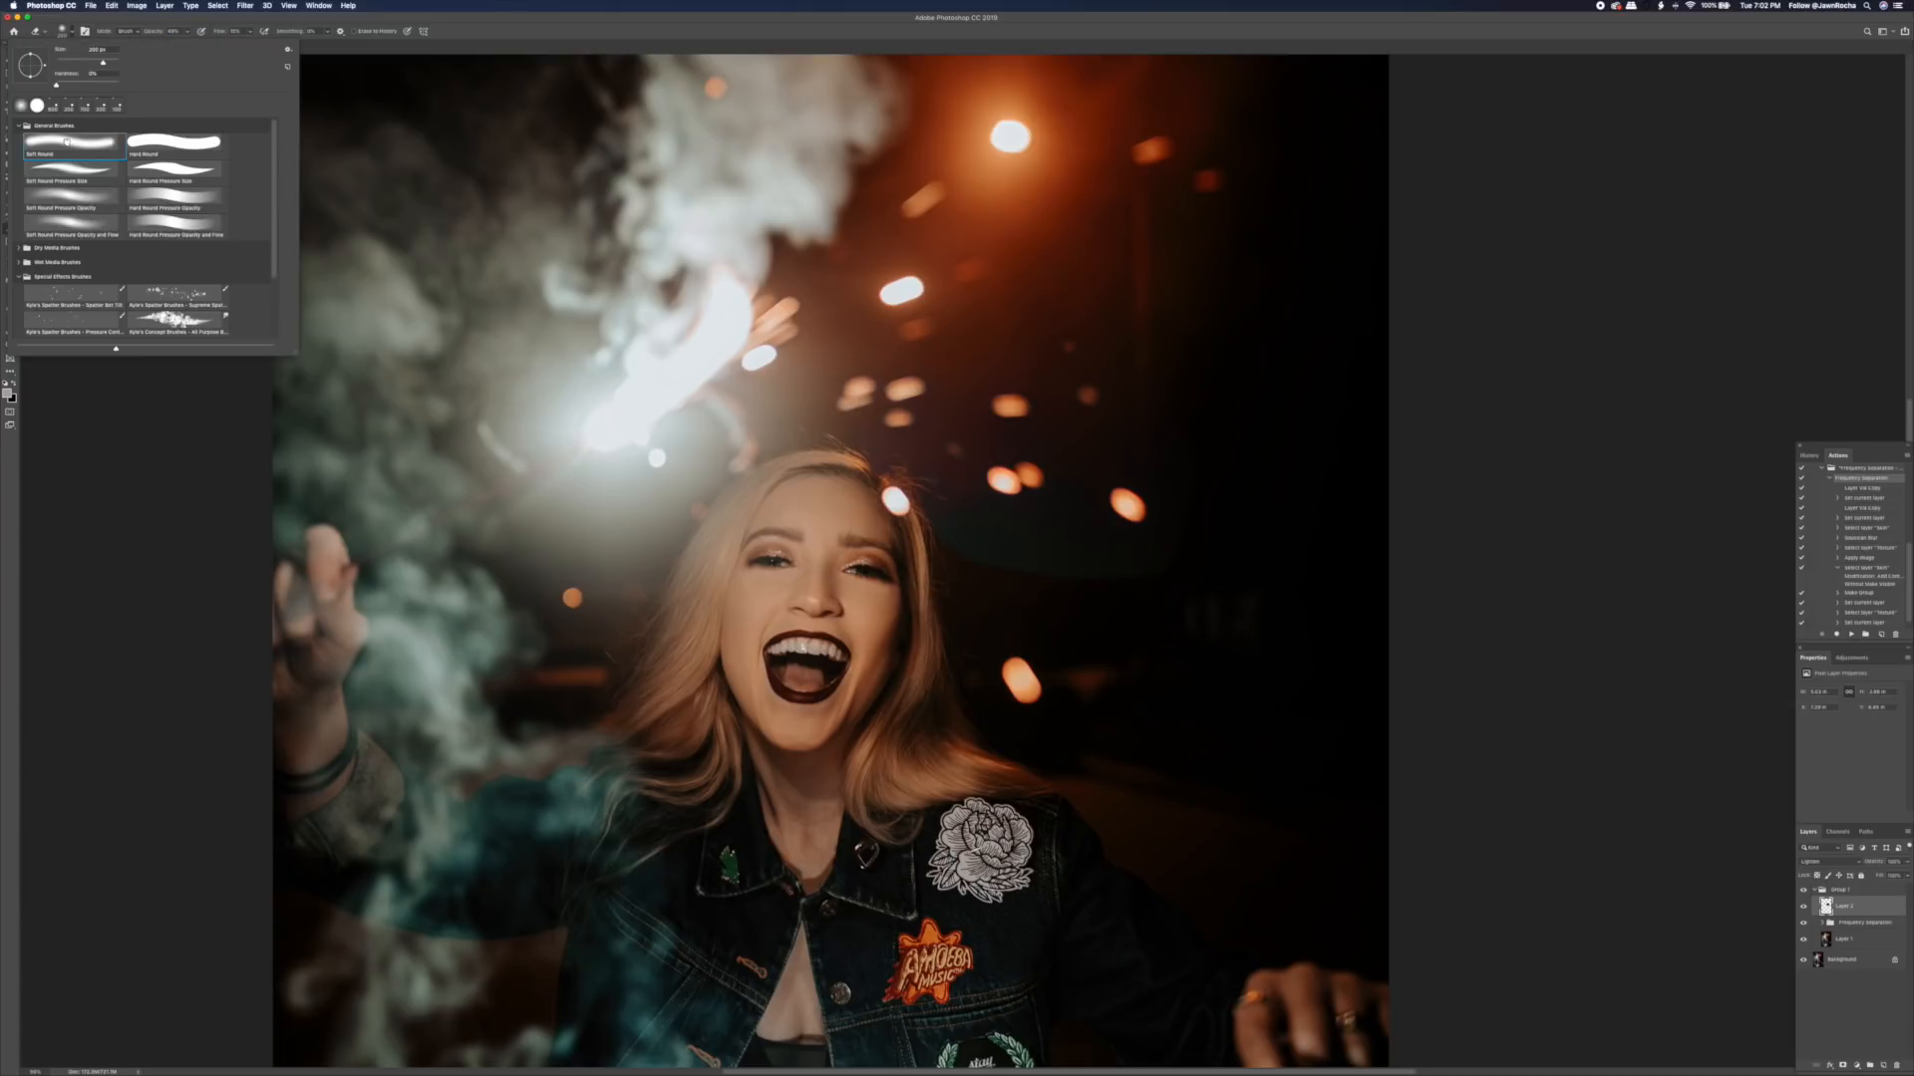
left_click(951, 548)
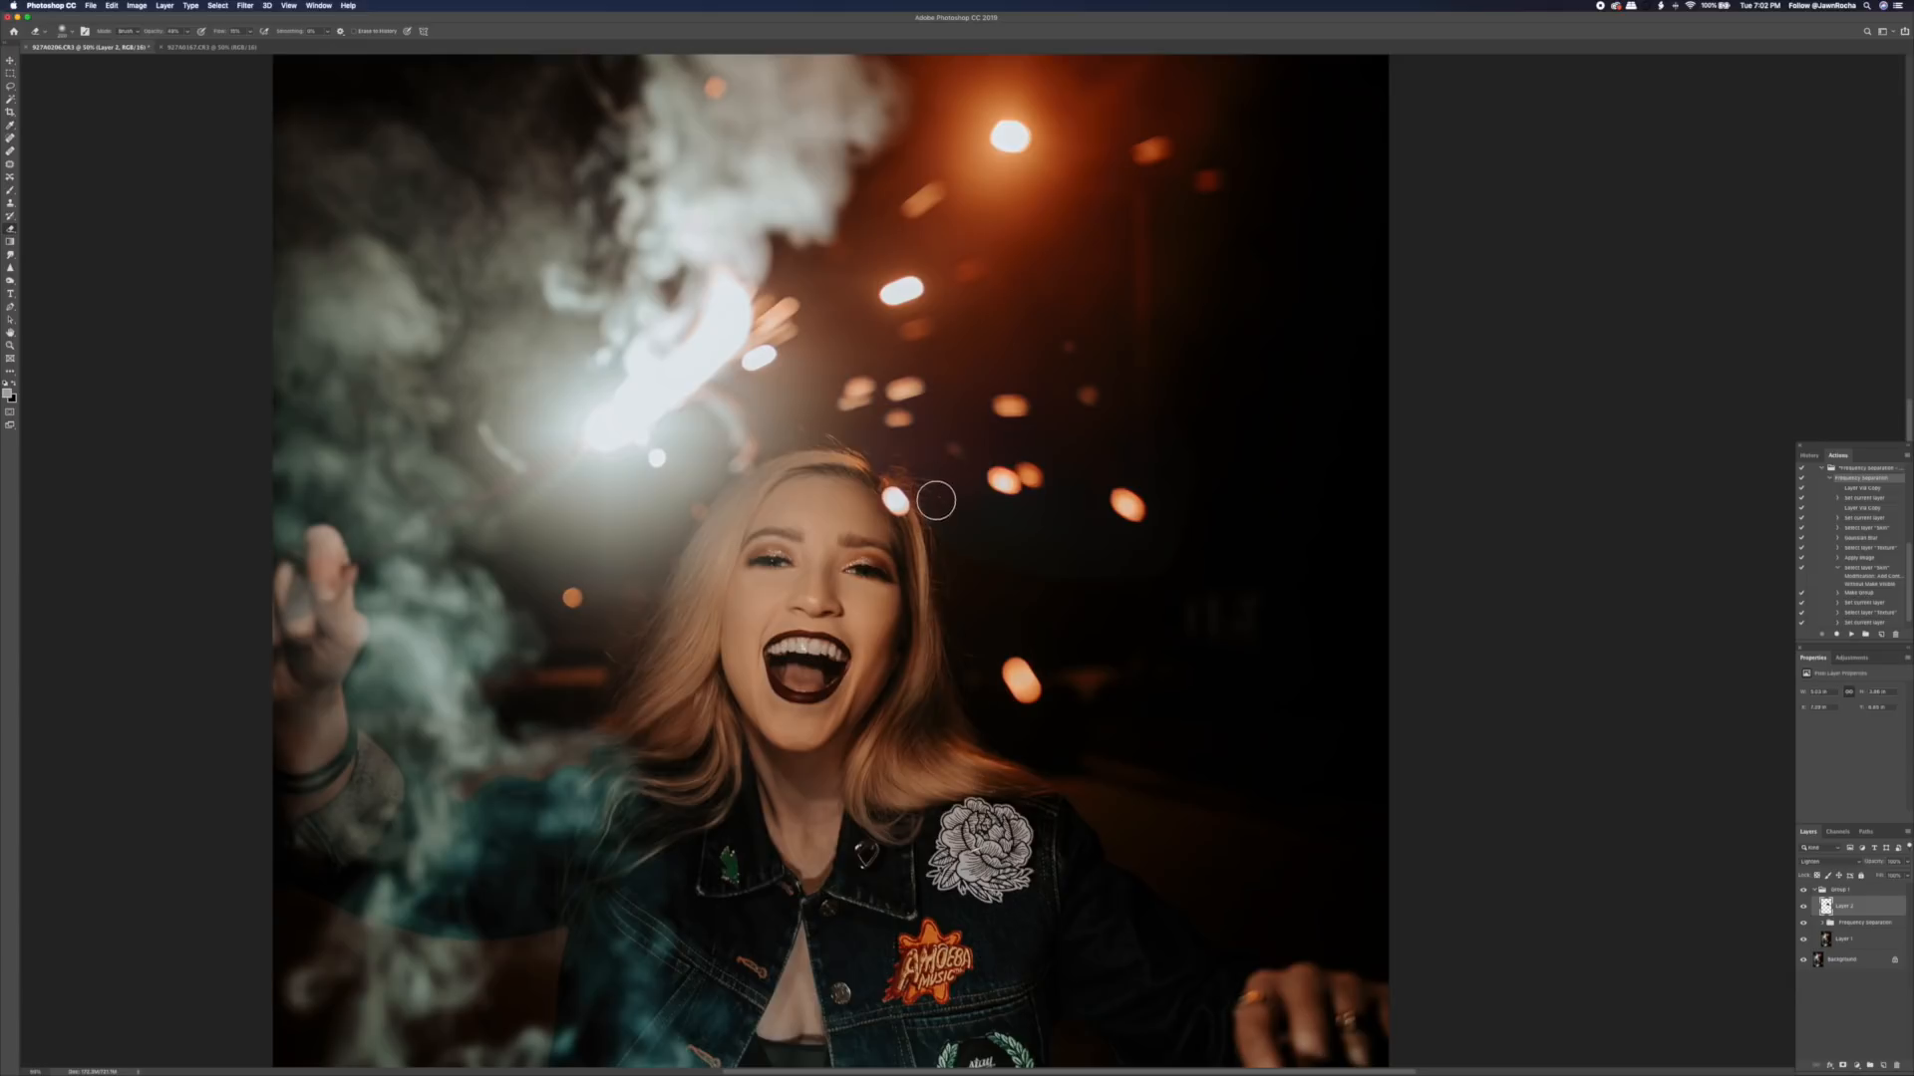
- Softly erase the pasted patch's edge beside the hair and beneath the sparks, resizing the Eraser to suit
key("bracketleft")
key("bracketleft")
key("bracketleft")
key("bracketleft")
key("bracketleft")
key("bracketleft")
left_click_drag(955, 465, 963, 471)
key("bracketright")
key("bracketright")
key("bracketright")
key("bracketright")
key("bracketright")
left_click_drag(1059, 565, 1128, 566)
- Raise the Eraser's flow, enlarge it and fade the lower edge of the pasted sparks patch near the hair
left_click(160, 29)
left_click_drag(220, 30, 238, 17)
key("bracketright")
key("bracketright")
key("bracketright")
key("bracketright")
mouse_move(1004, 565)
left_mouse_down()
mouse_move(1165, 568)
mouse_move(964, 554)
mouse_move(1158, 576)
mouse_move(1049, 565)
mouse_move(1185, 562)
mouse_move(1180, 480)
mouse_move(1142, 432)
mouse_move(1185, 521)
mouse_move(1130, 576)
mouse_move(1075, 534)
mouse_move(958, 516)
left_mouse_up()
- Adjust the Eraser size and fade the patch edge around the sparks just above the woman's hair
key("bracketleft")
key("bracketleft")
key("bracketleft")
key("bracketleft")
key("bracketleft")
key("bracketright")
key("bracketright")
key("bracketright")
key("bracketright")
key("bracketleft")
key("bracketleft")
key("bracketleft")
key("bracketleft")
key("bracketright")
key("bracketright")
key("bracketleft")
key("bracketleft")
key("bracketleft")
key("bracketright")
key("bracketright")
key("bracketright")
key("bracketleft")
key("bracketleft")
key("bracketleft")
key("bracketright")
key("bracketright")
left_click_drag(925, 419, 924, 427)
- Fit the whole photo in view and compare the portrait with and without the pasted sparks layer
key("super+0")
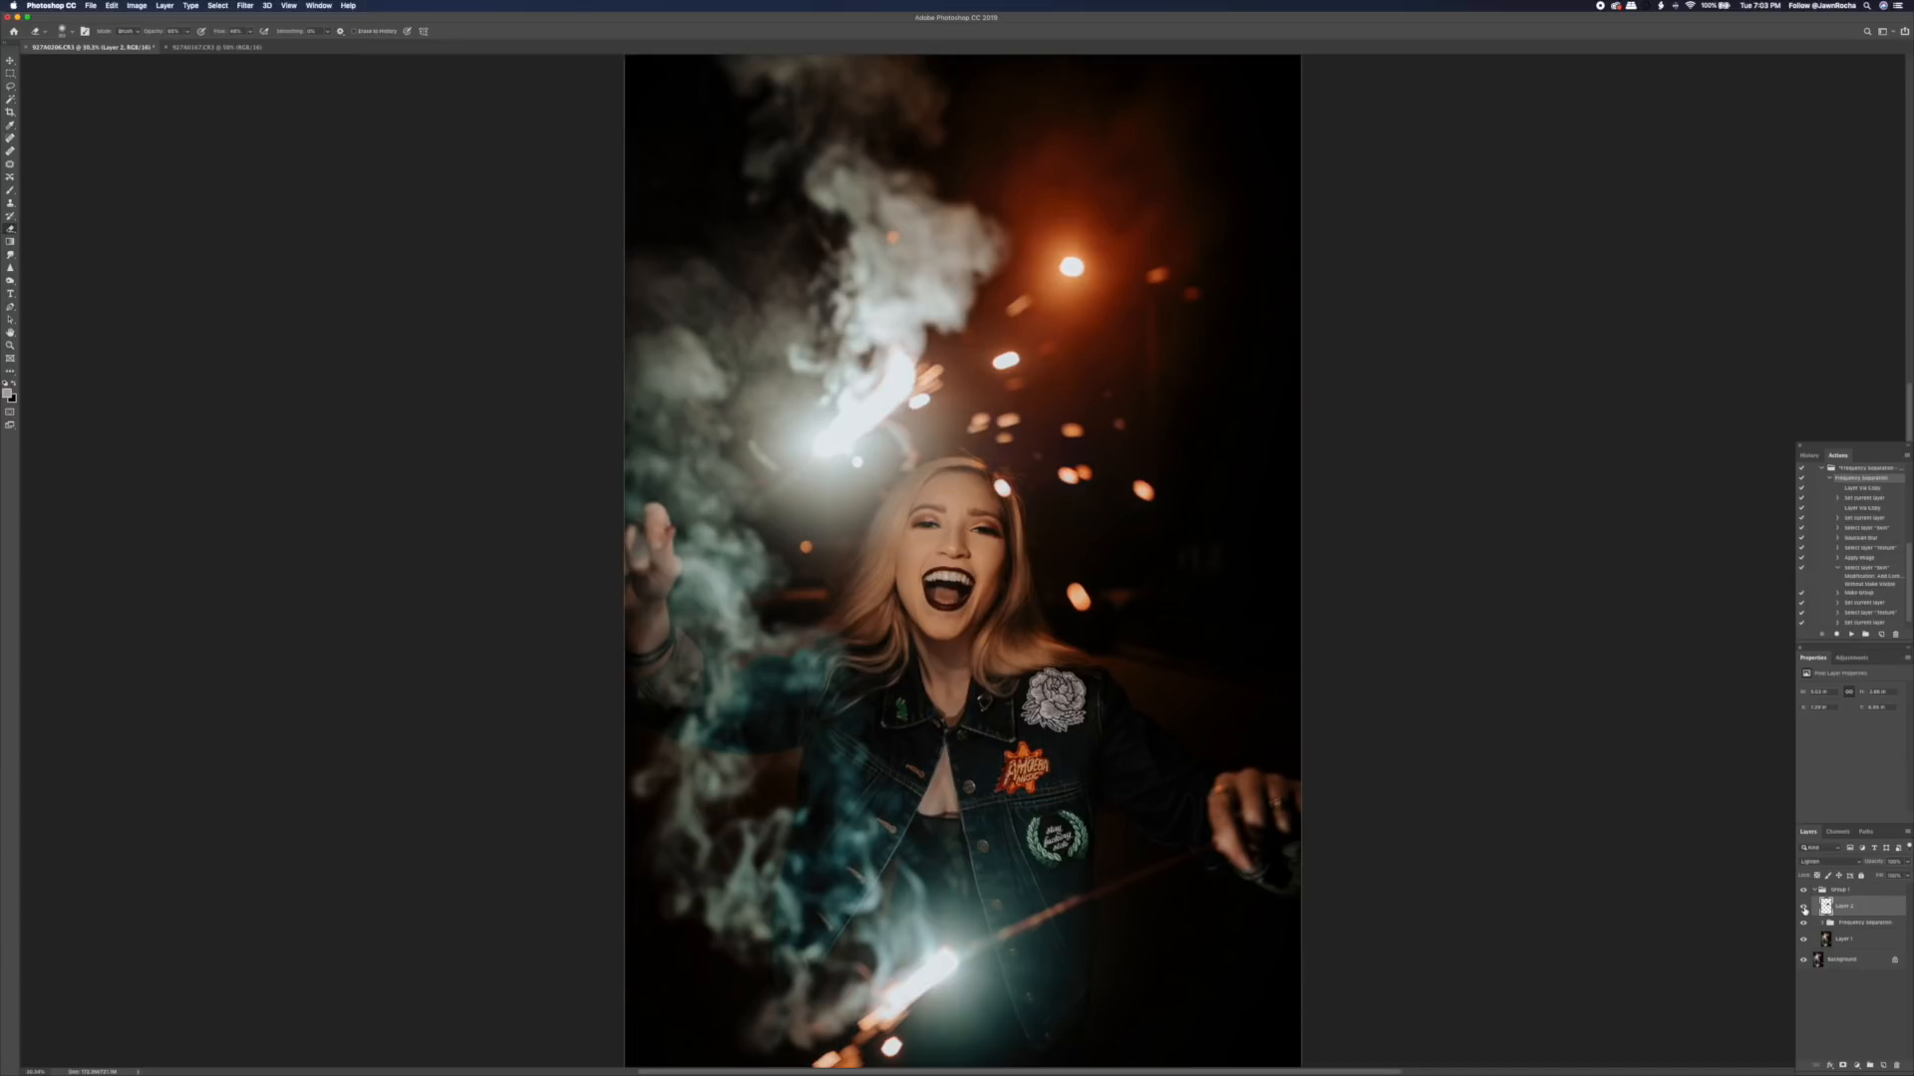
left_click(1804, 908)
left_click(1804, 909)
left_click(1804, 909)
left_click(1804, 909)
left_click(1804, 909)
left_click(1804, 909)
left_click(1804, 909)
left_click(1804, 909)
left_click(1804, 909)
left_click(1804, 909)
- Widen and flatten the sparks layer and move it up so the sparks trail away from the upper flare
key("v")
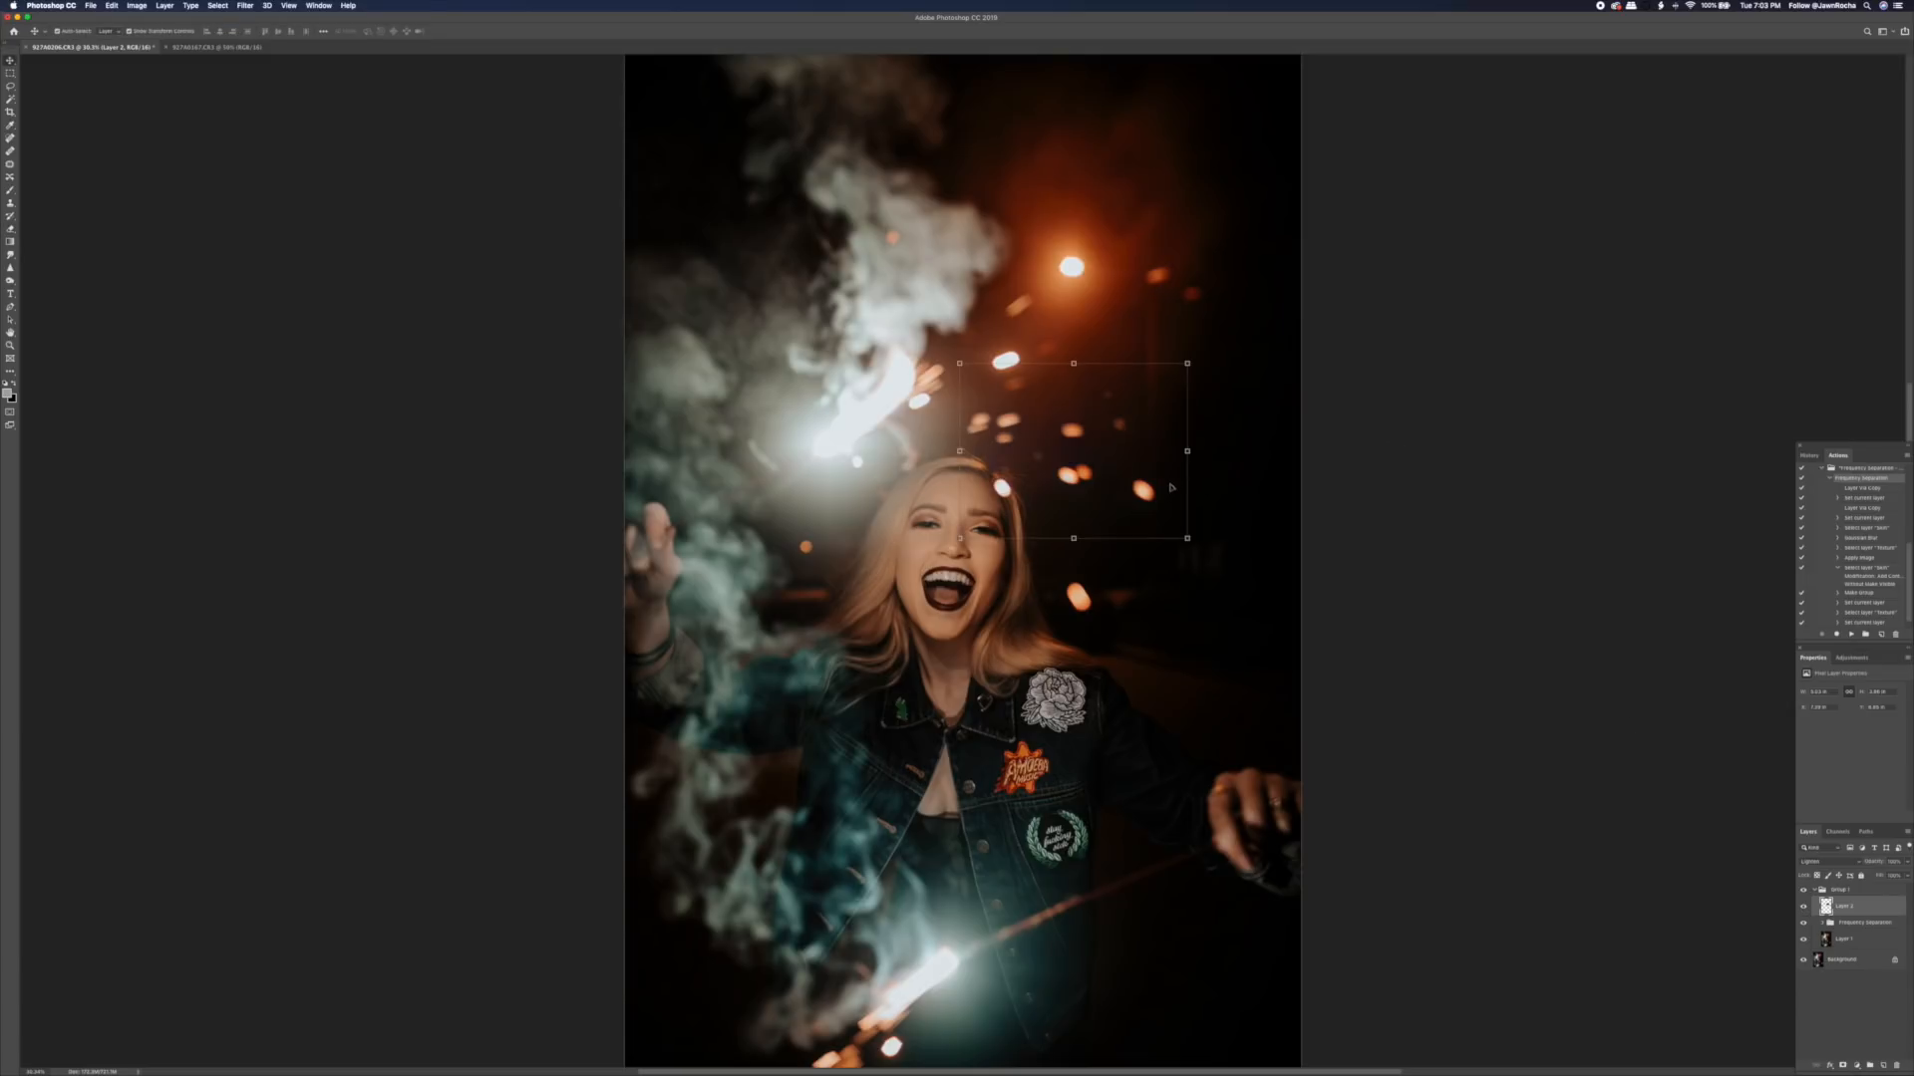
left_click_drag(1143, 484, 1196, 510)
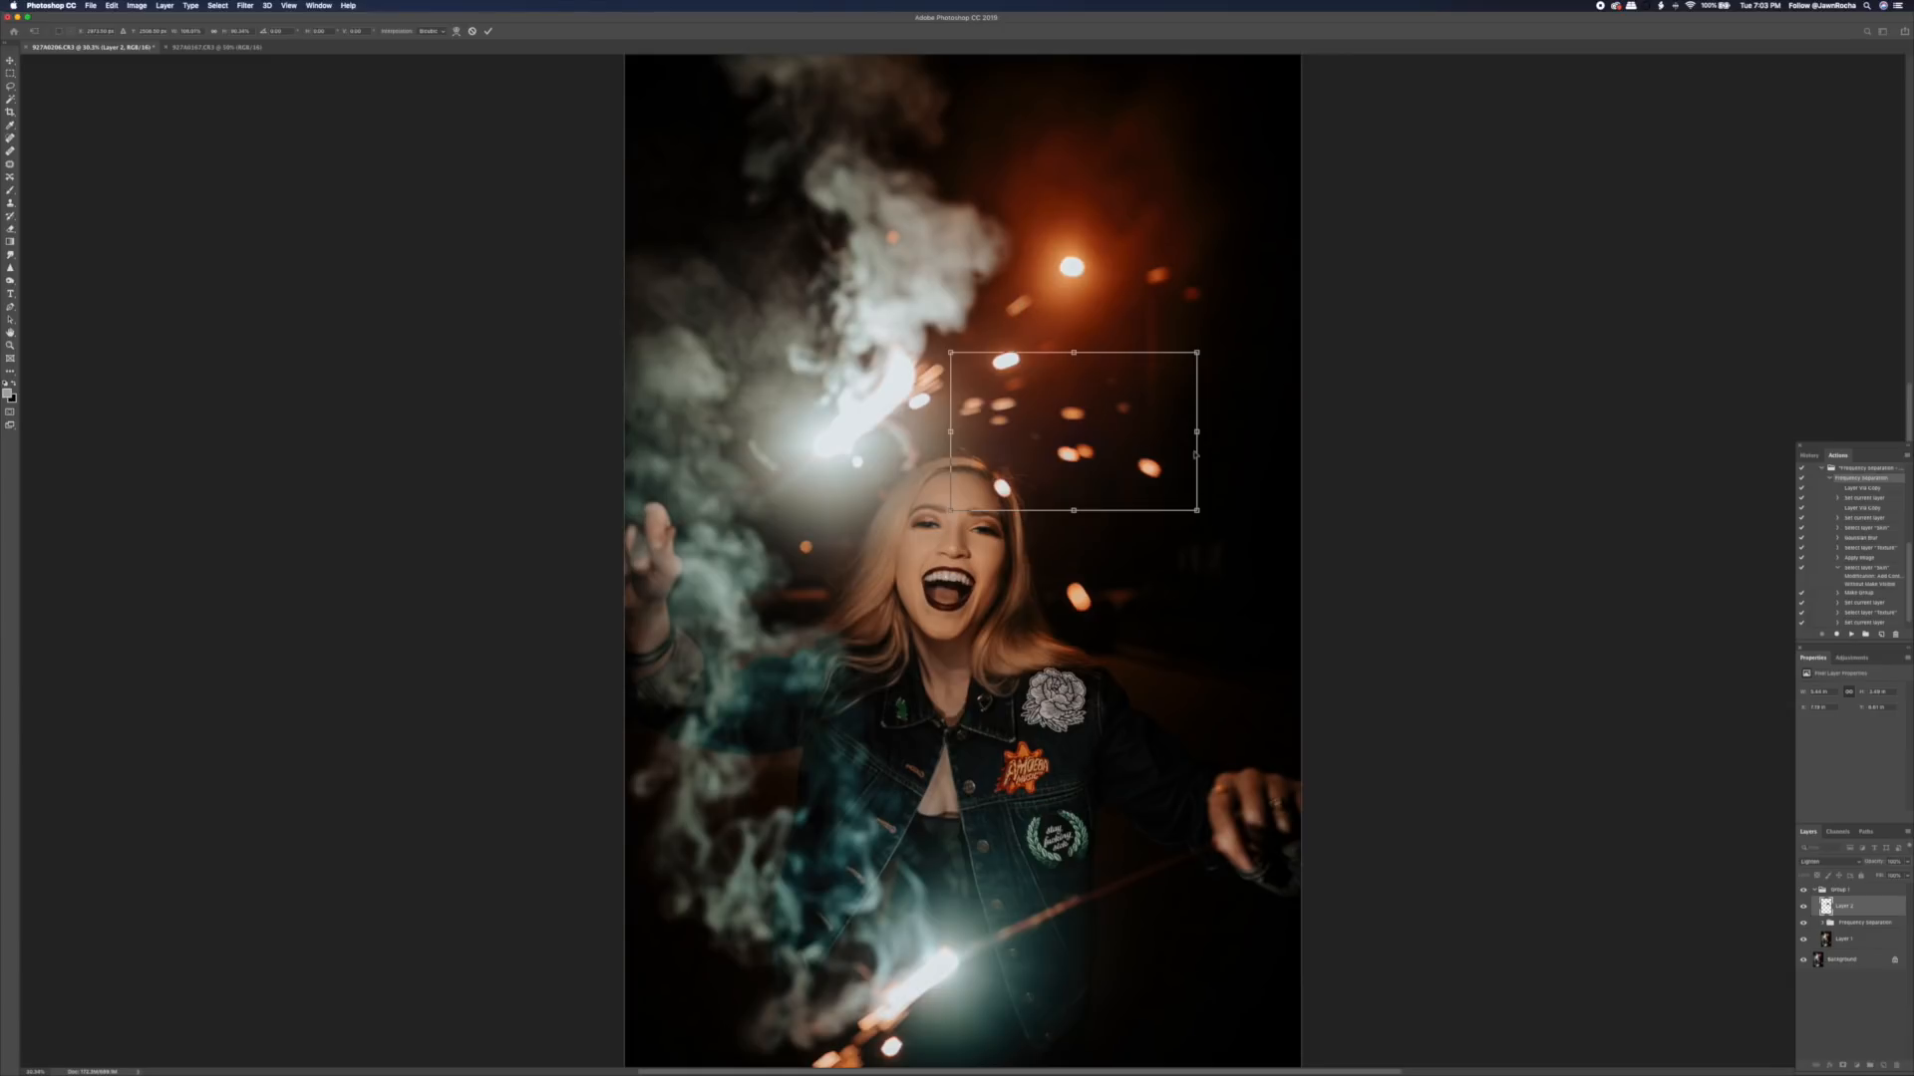
left_click_drag(1197, 439, 1215, 430)
left_click_drag(1083, 512, 1083, 501)
left_click_drag(1225, 506, 1226, 511)
left_click_drag(1086, 453, 1077, 442)
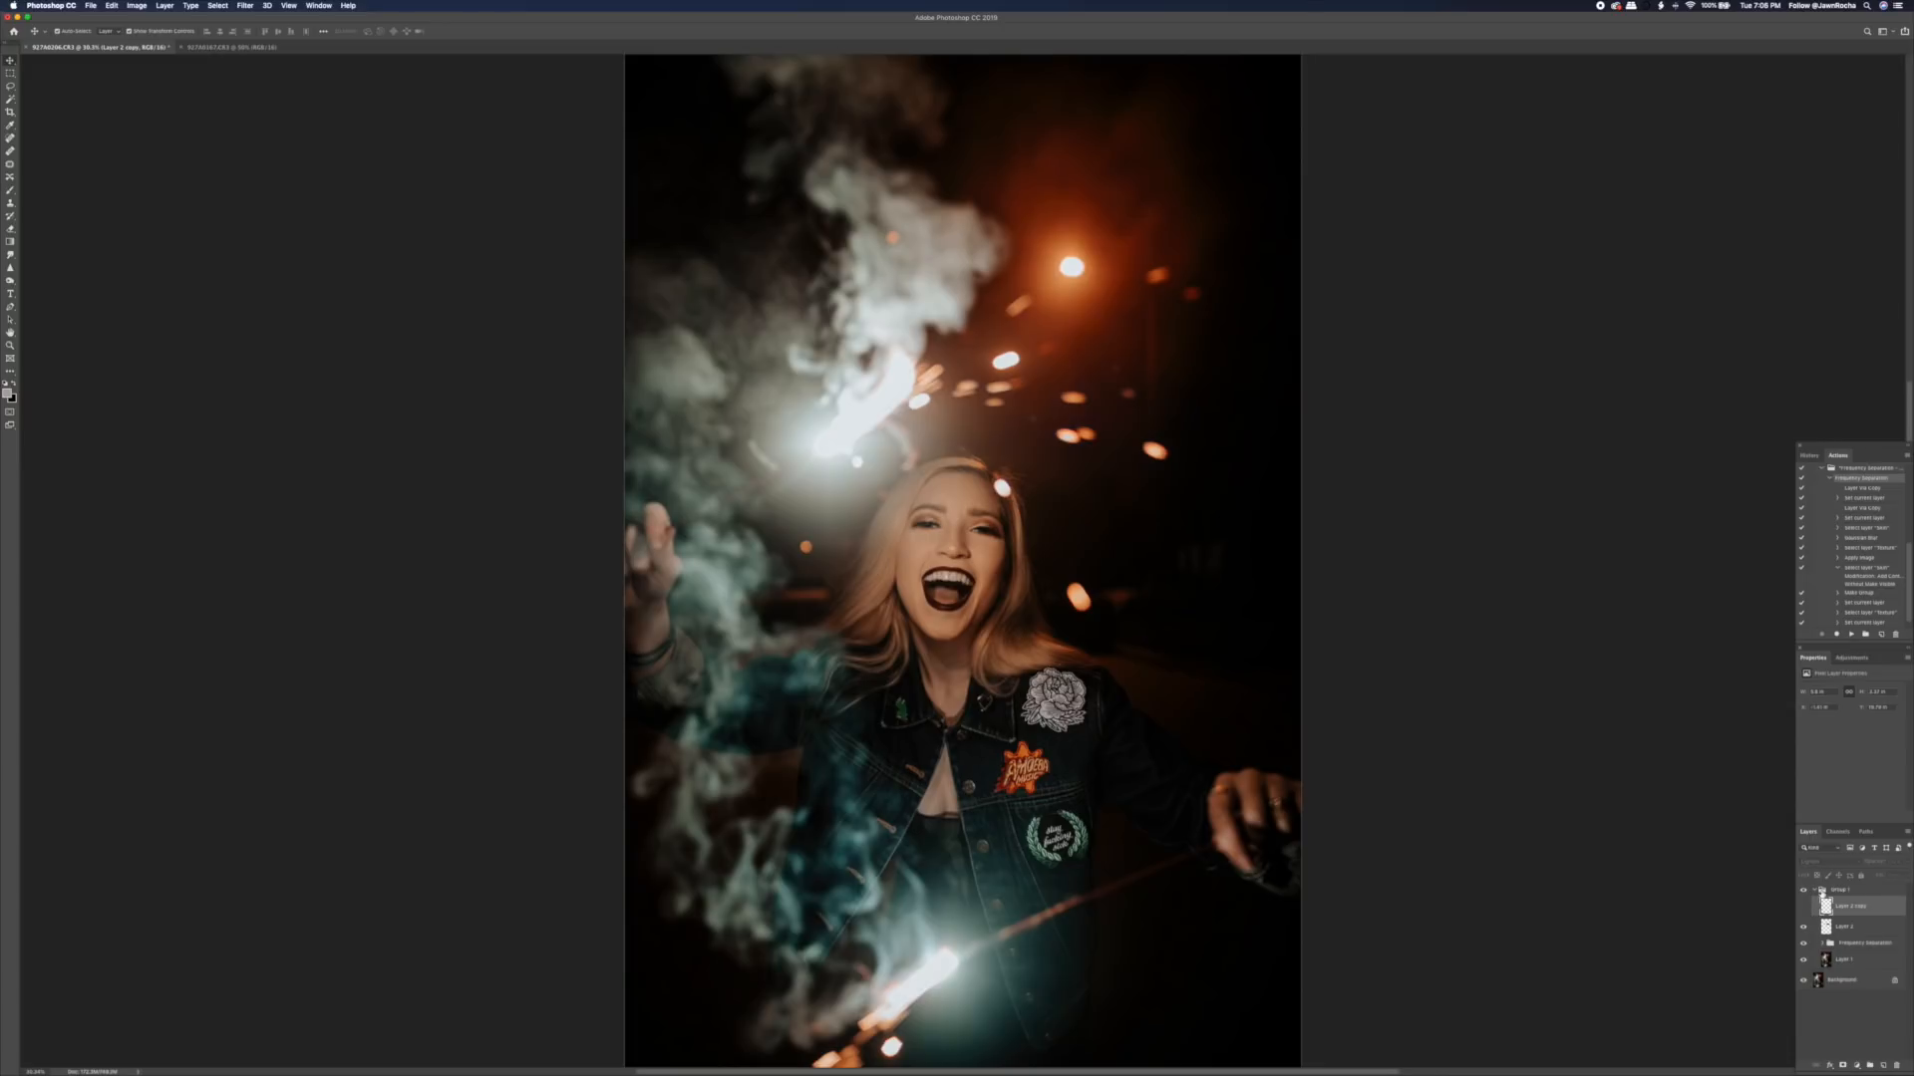
- Compare the portrait with and without all the edits in Group 1
left_click(1803, 890)
left_click(1802, 891)
left_click(1802, 891)
left_click(1802, 891)
left_click(1803, 891)
left_click(1802, 891)
left_click(1802, 891)
left_click(1802, 891)
left_click(1802, 891)
left_click(1802, 891)
left_click(1802, 892)
left_click(1802, 892)
- Lasso the outer sparks on Layer 2 and place a copy of them lower, beside the woman's face
left_click(1075, 435)
key("l")
mouse_move(1176, 434)
left_mouse_down()
mouse_move(1125, 354)
mouse_move(1101, 357)
mouse_move(1022, 412)
mouse_move(1024, 438)
mouse_move(1044, 458)
mouse_move(1175, 437)
left_mouse_up()
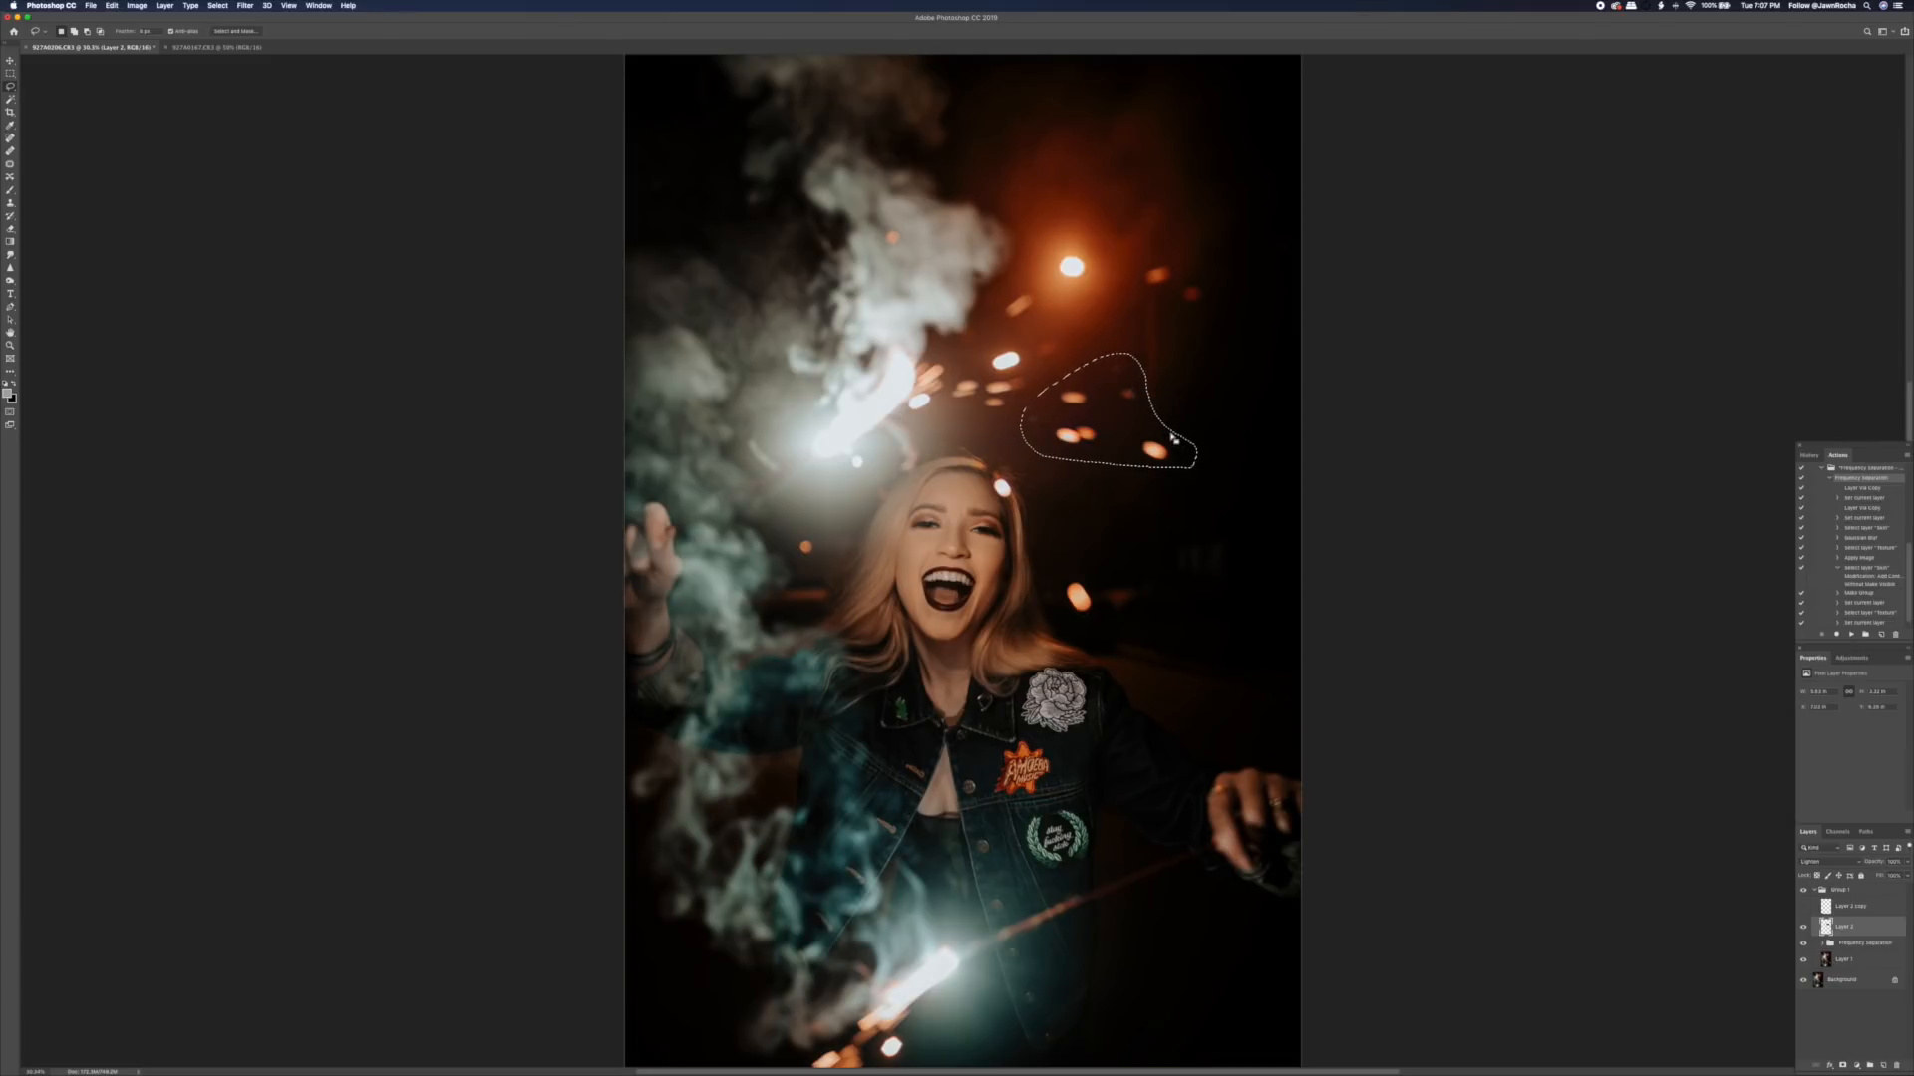
key("v")
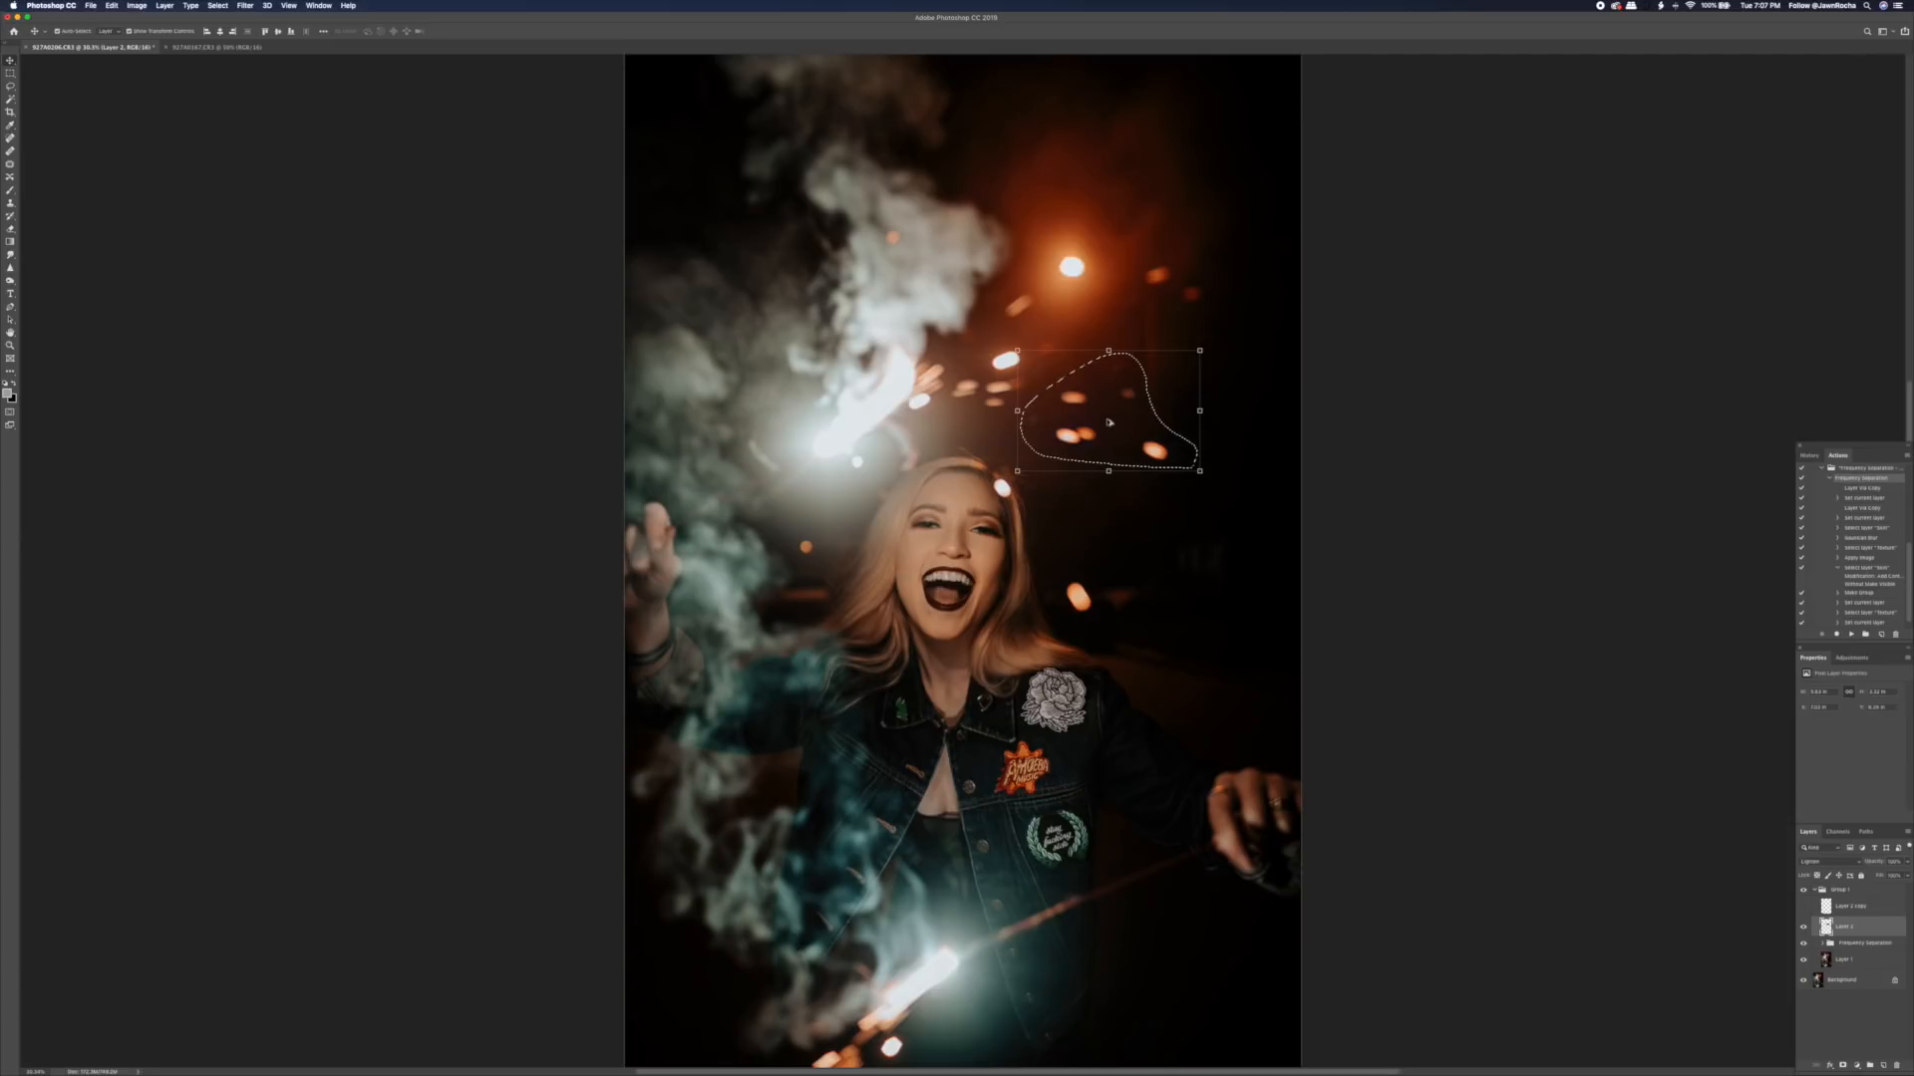
left_click_drag(1087, 436, 1052, 547)
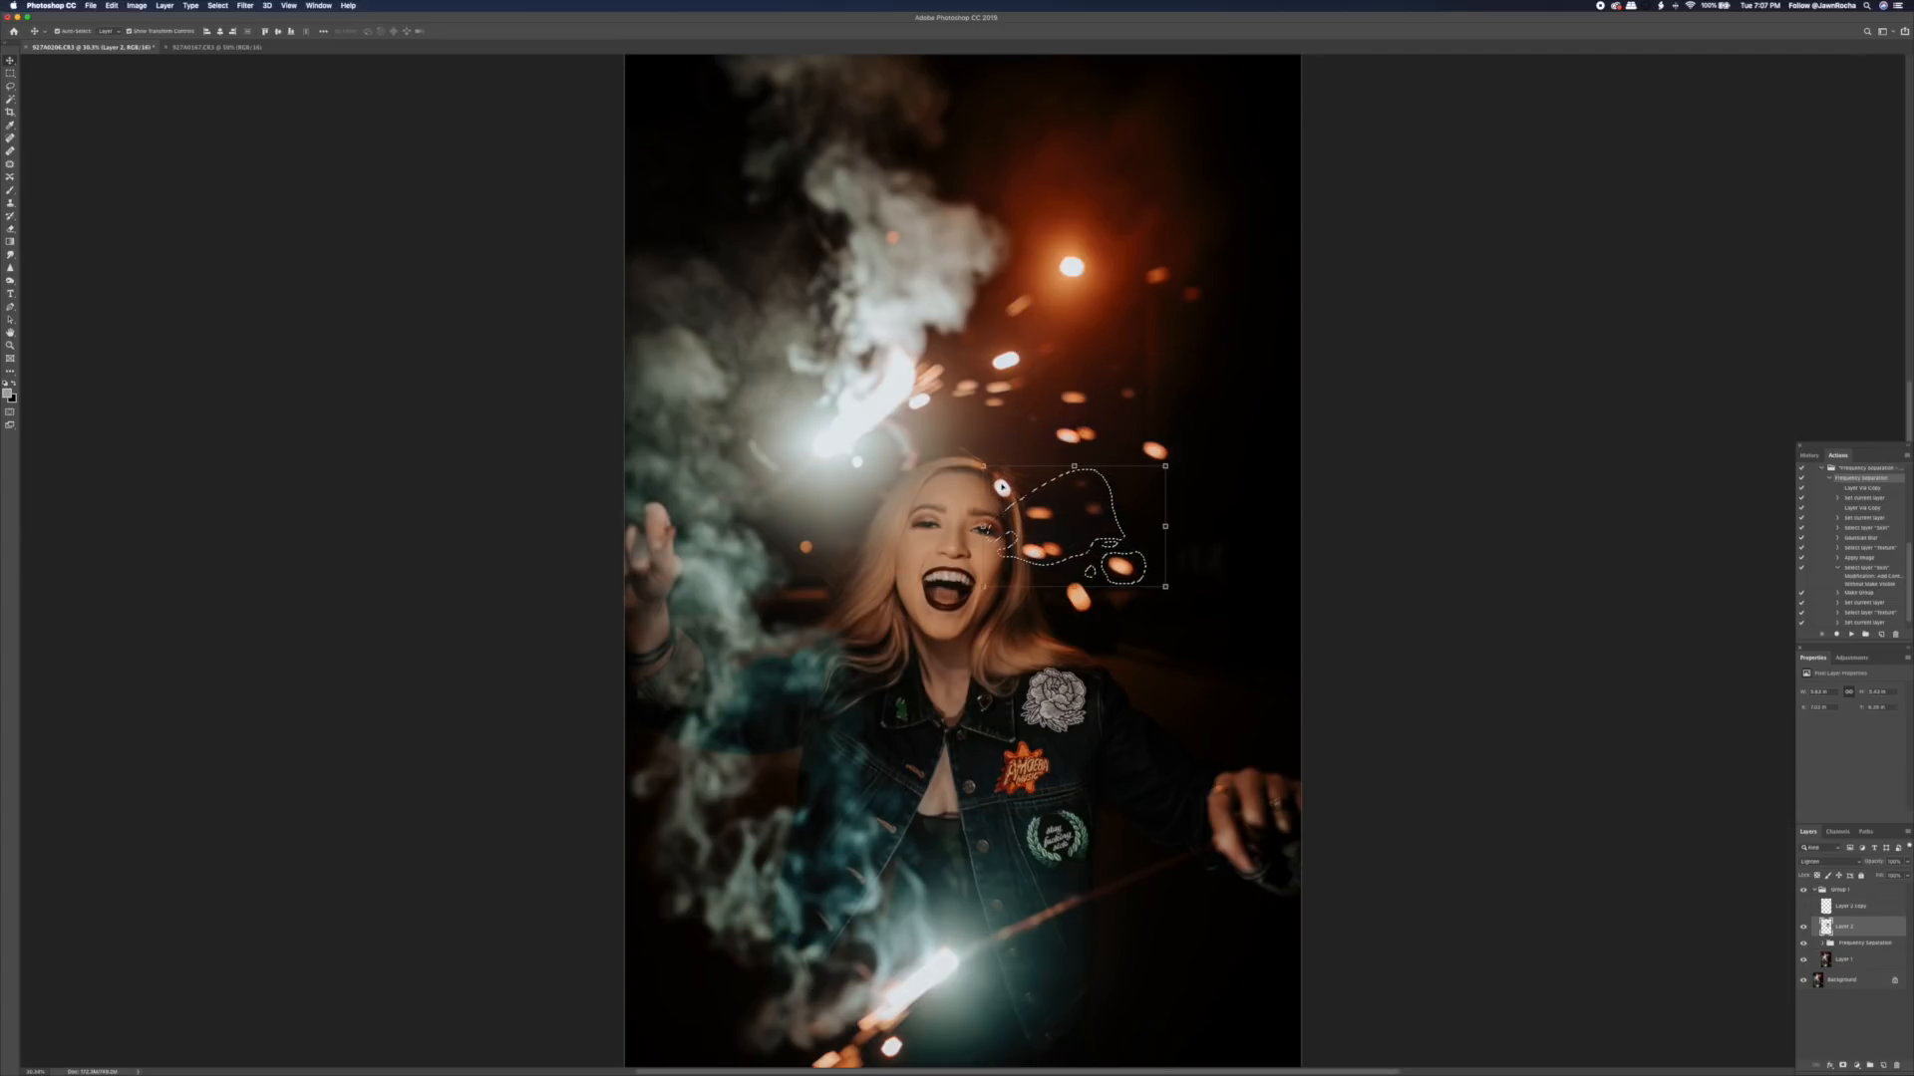
- Enlarge and rotate the copied sparks clockwise, and place them beside the woman's head so they fall away from the upper flare
left_click_drag(984, 465, 945, 416)
left_click_drag(1169, 590, 1208, 621)
left_click_drag(1076, 615, 1075, 560)
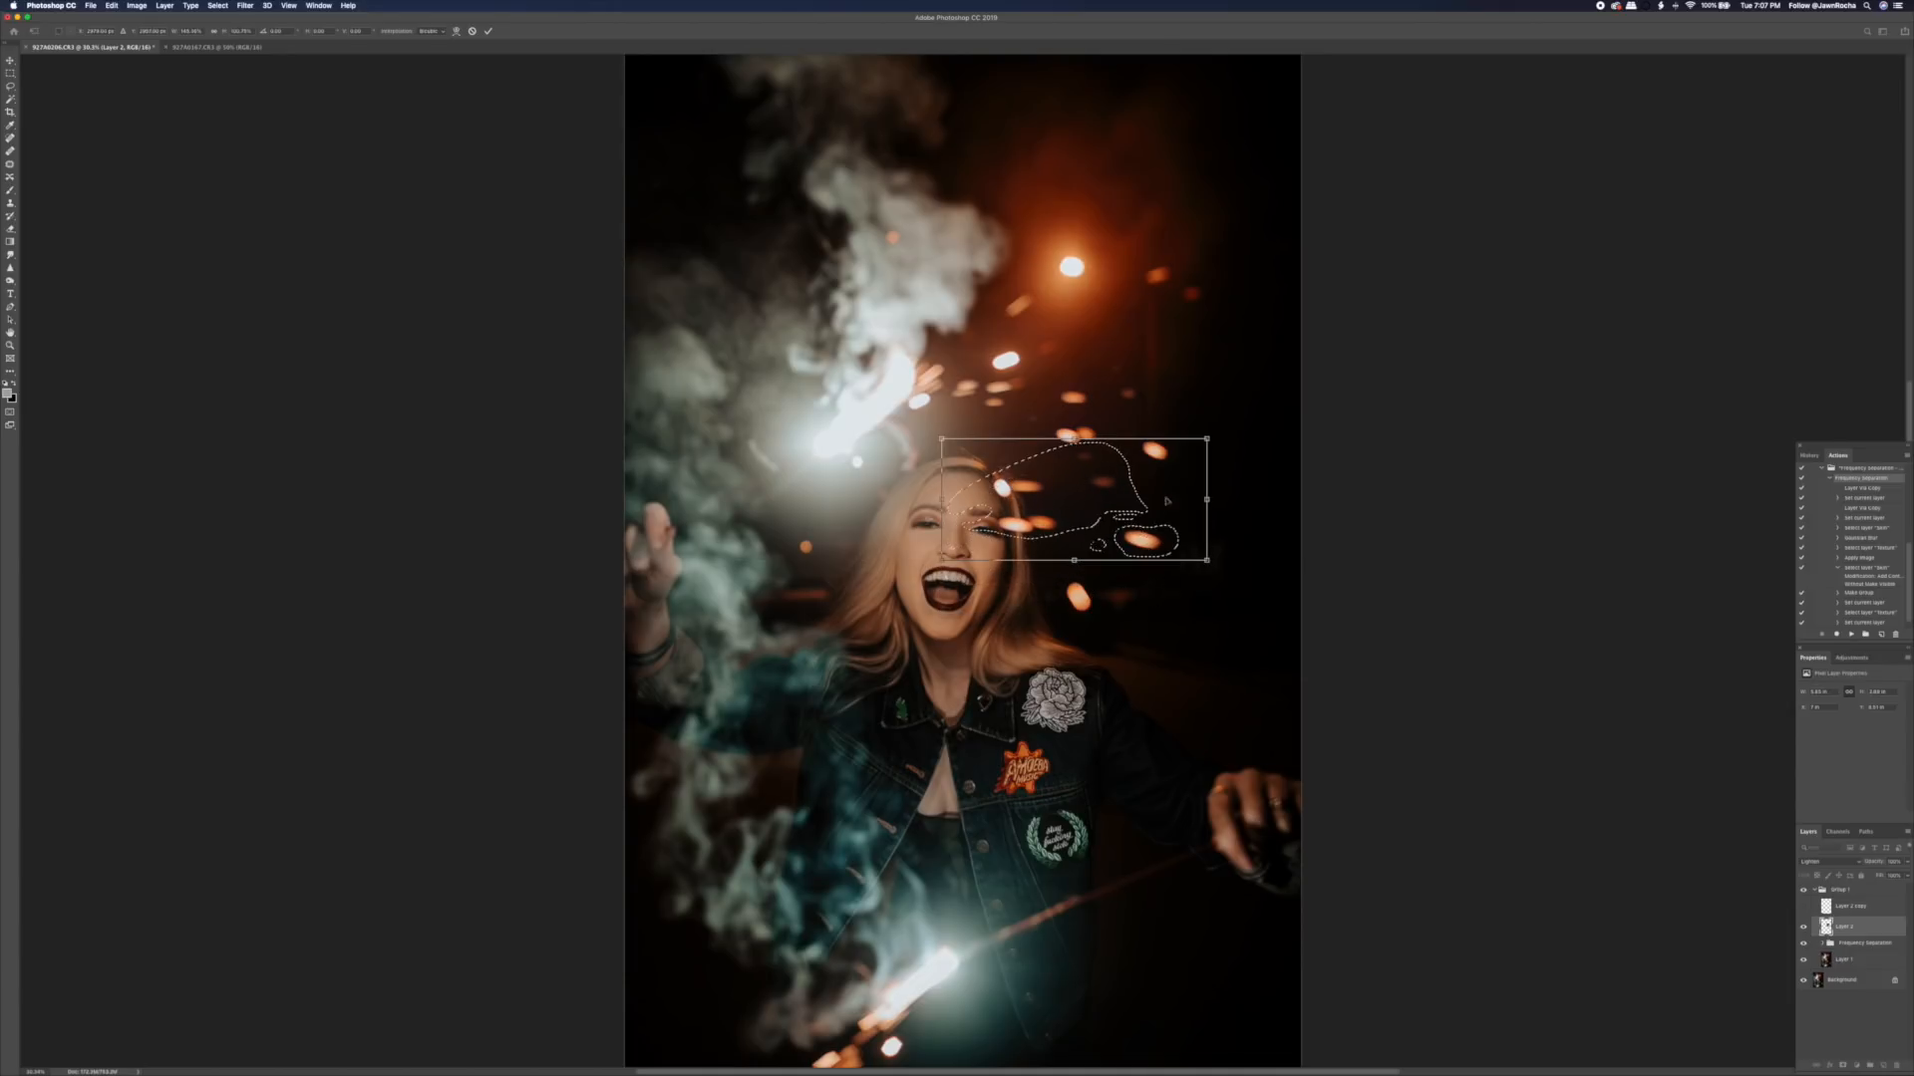
left_click_drag(1227, 573, 1176, 663)
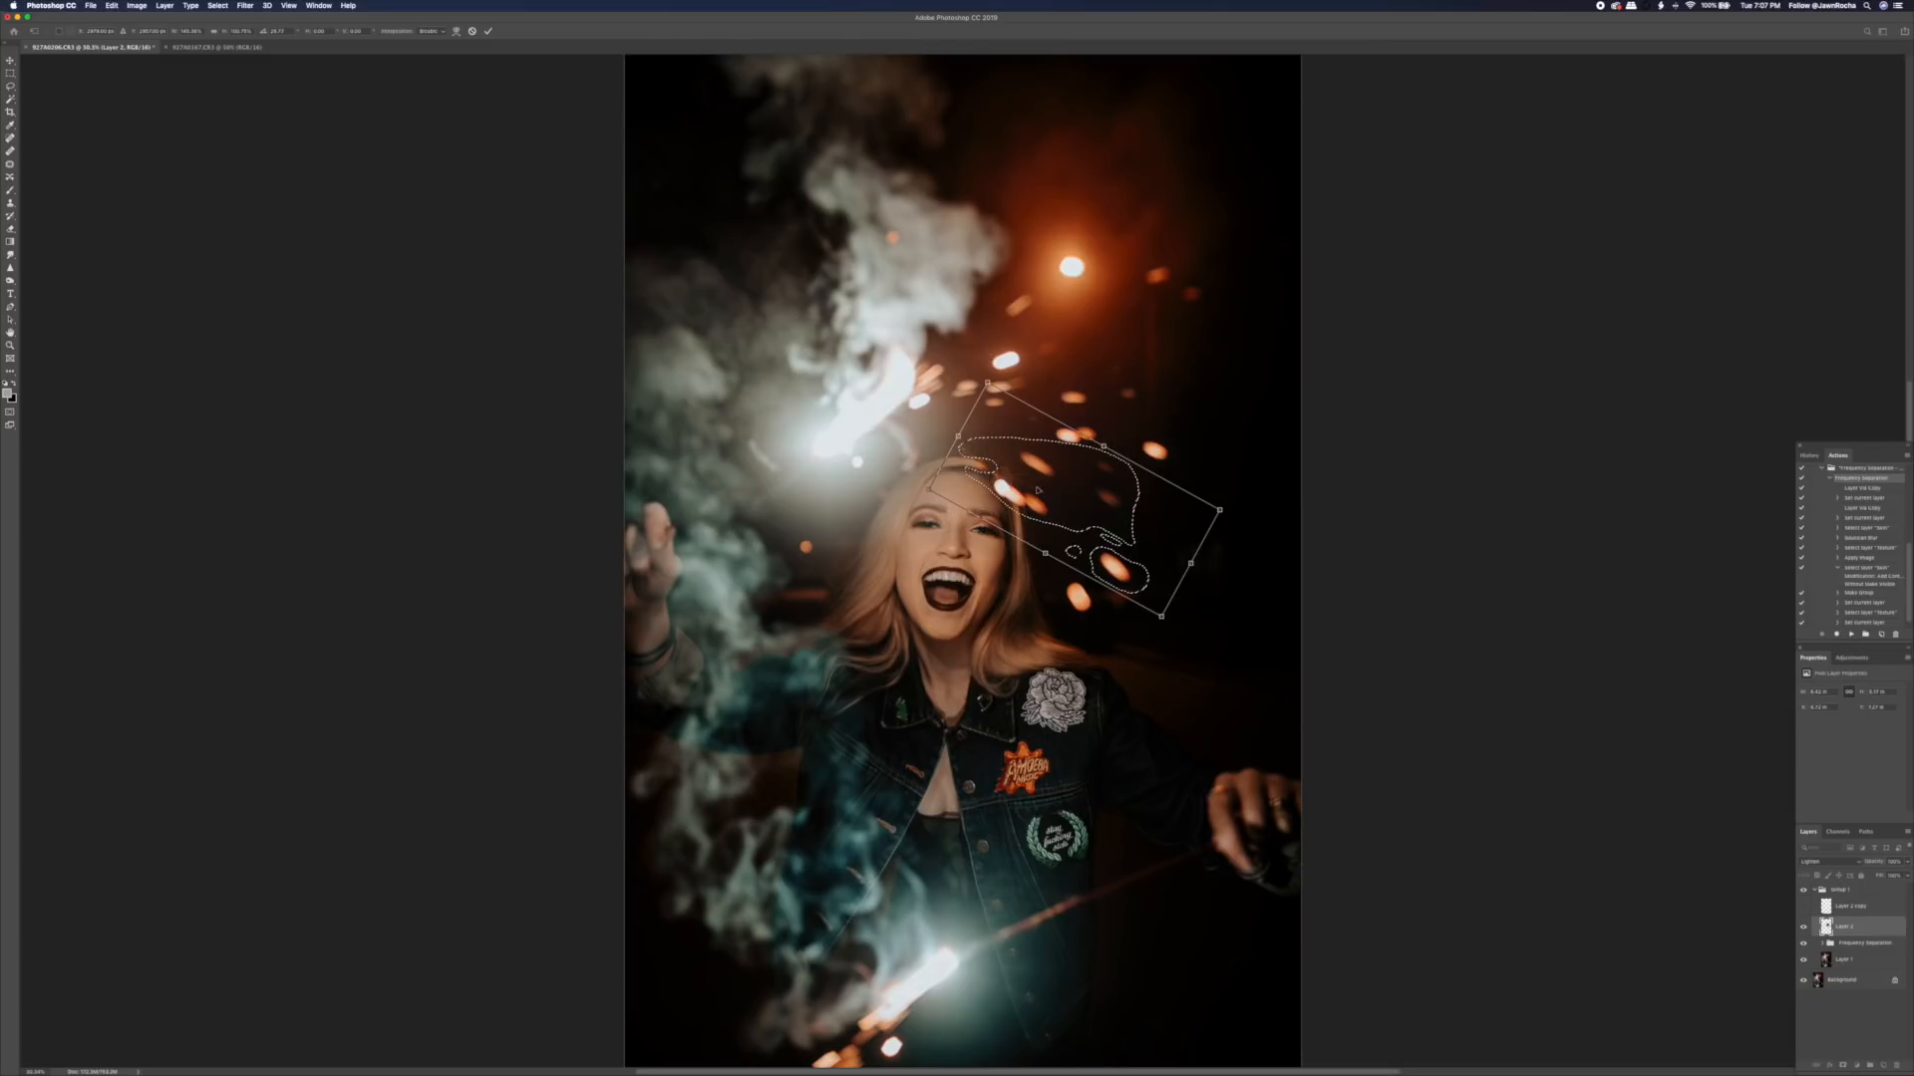
left_click_drag(1028, 450, 1018, 428)
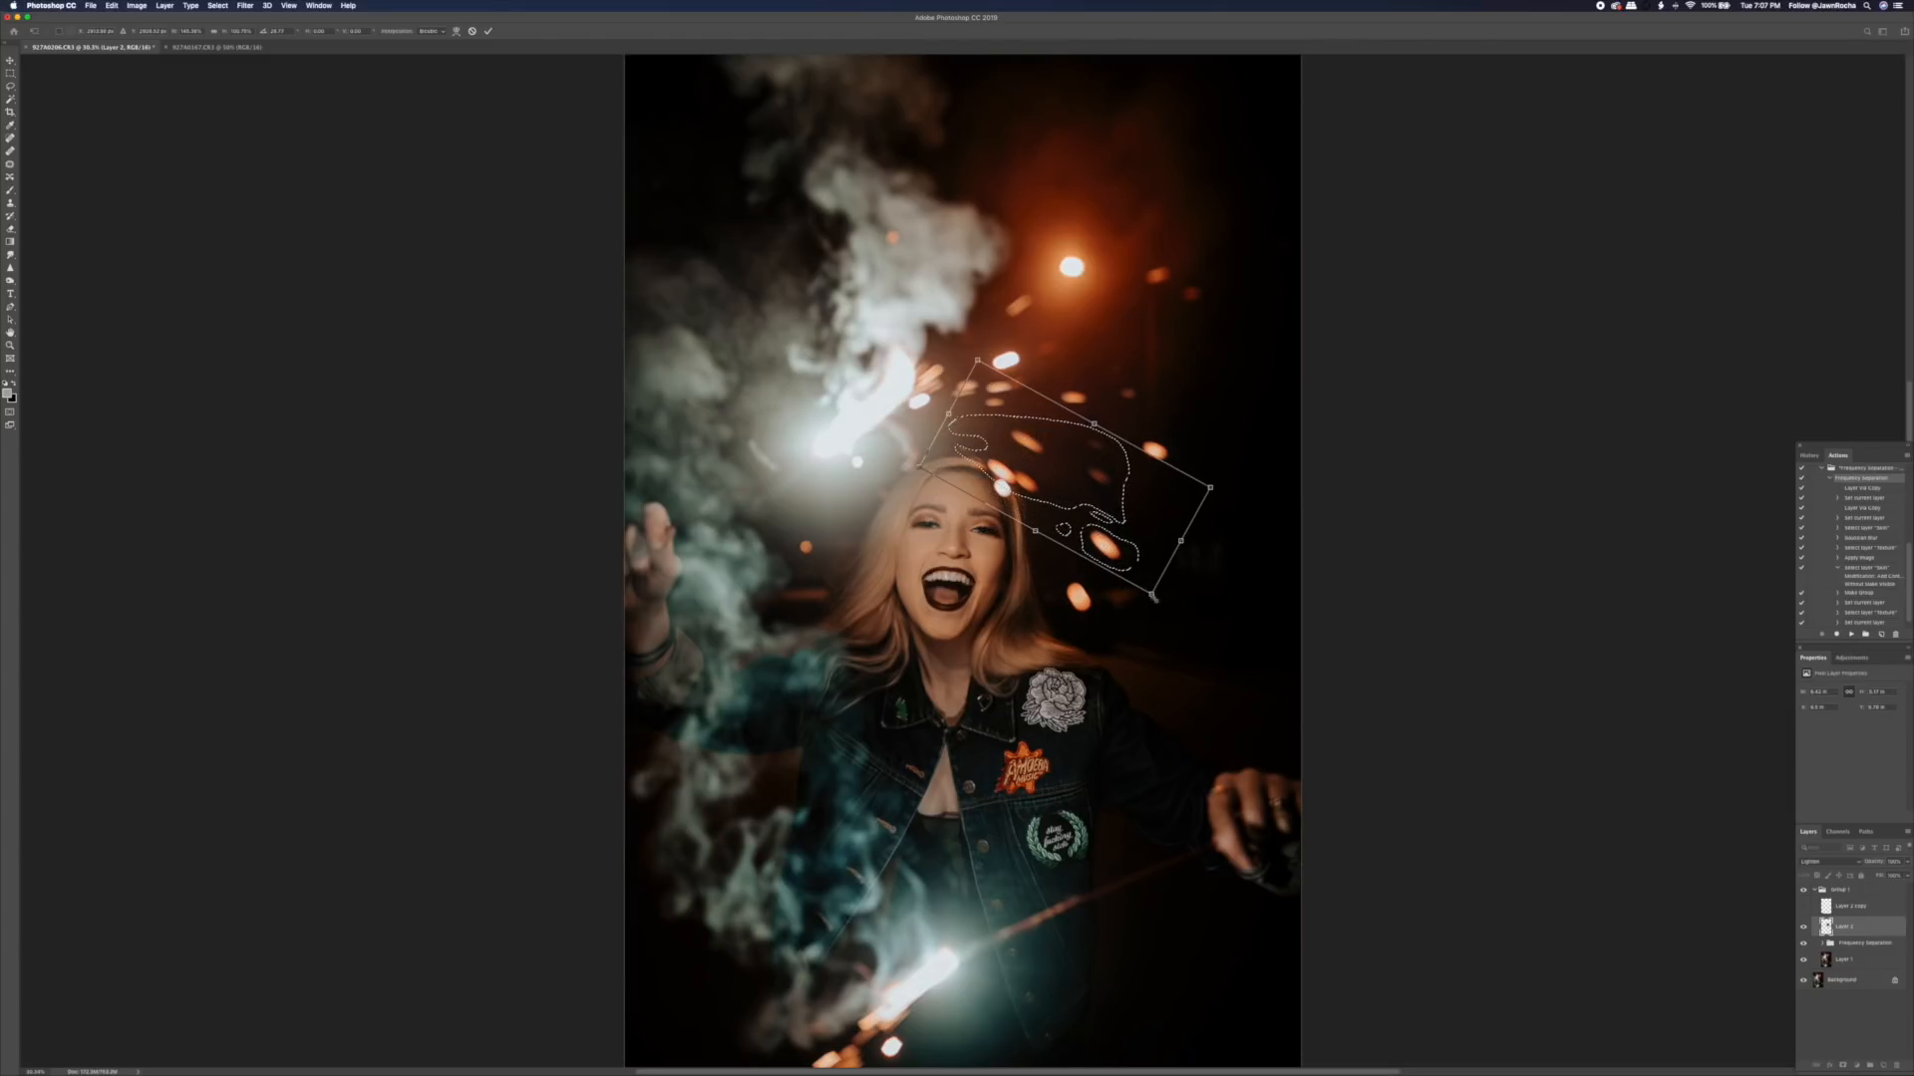
left_click_drag(1177, 652, 1156, 587)
left_click_drag(1049, 458, 1060, 493)
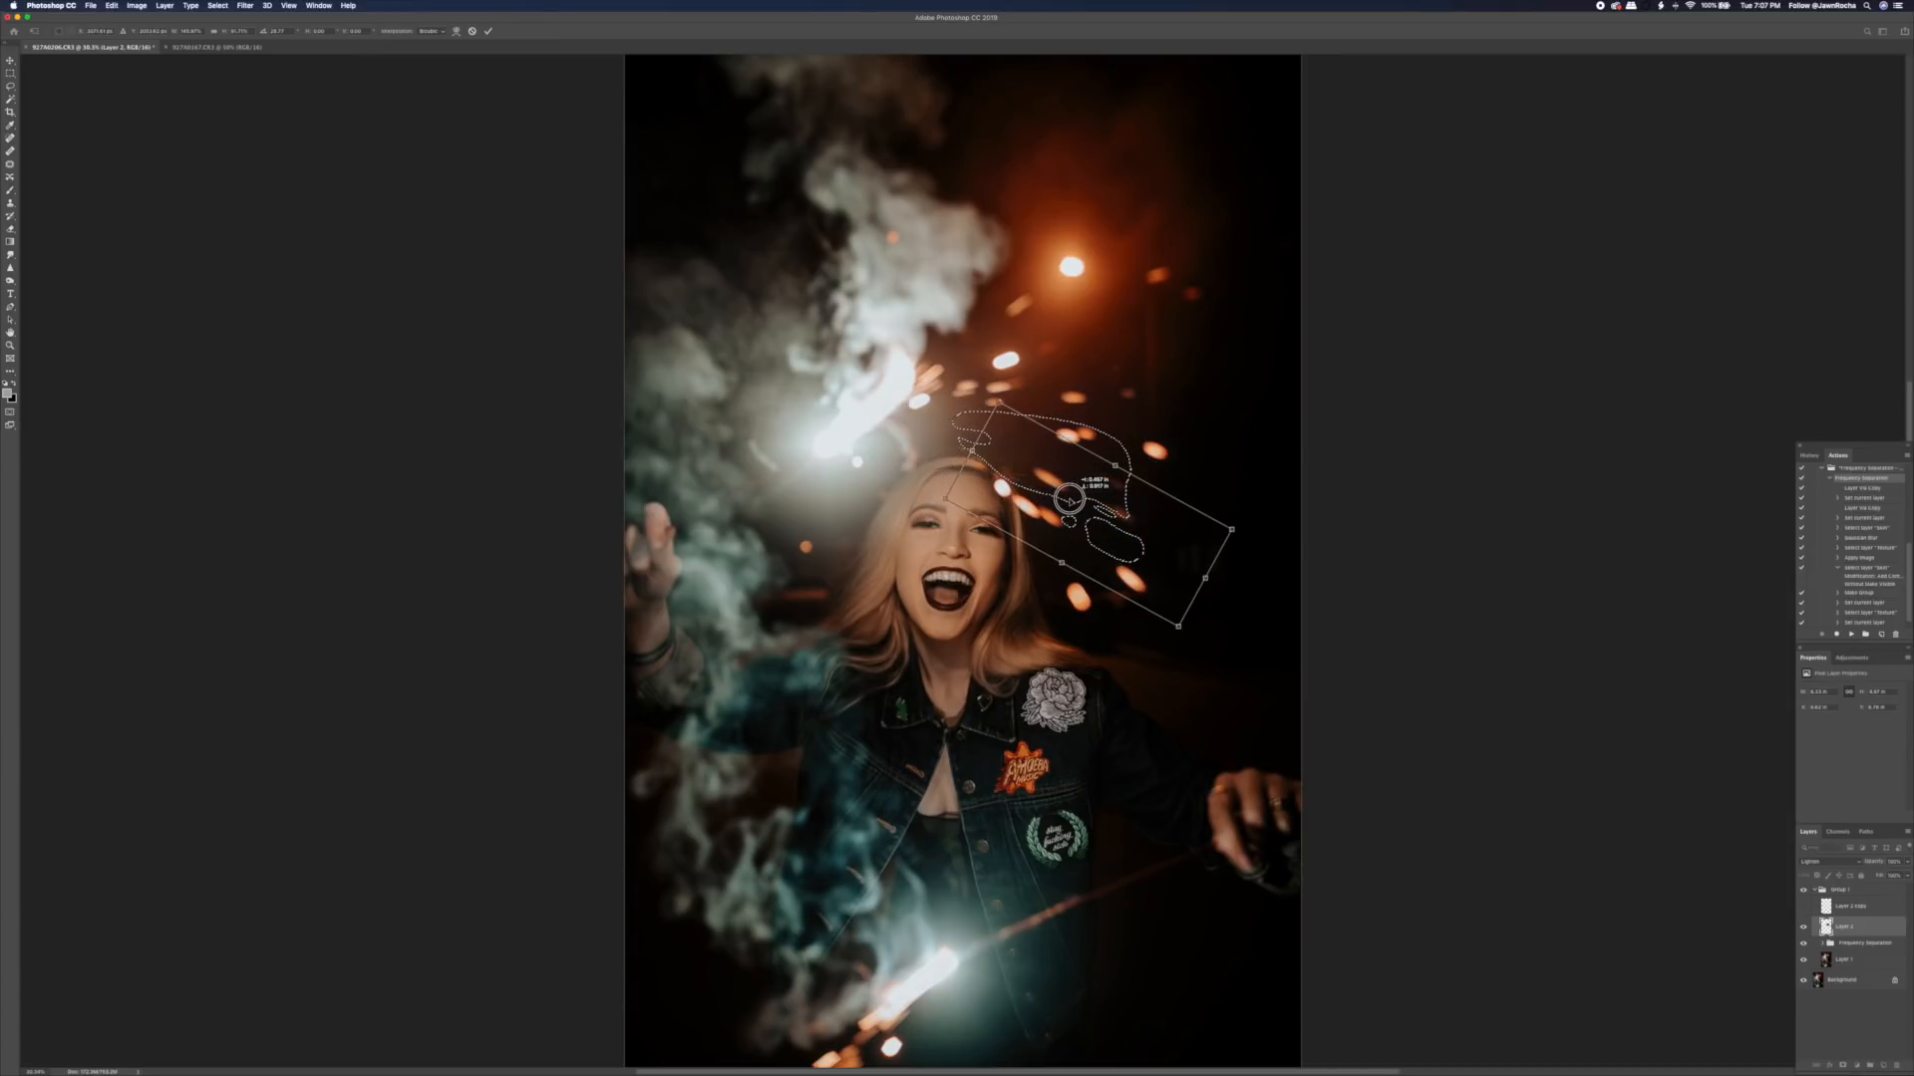
left_click_drag(1081, 503, 1086, 504)
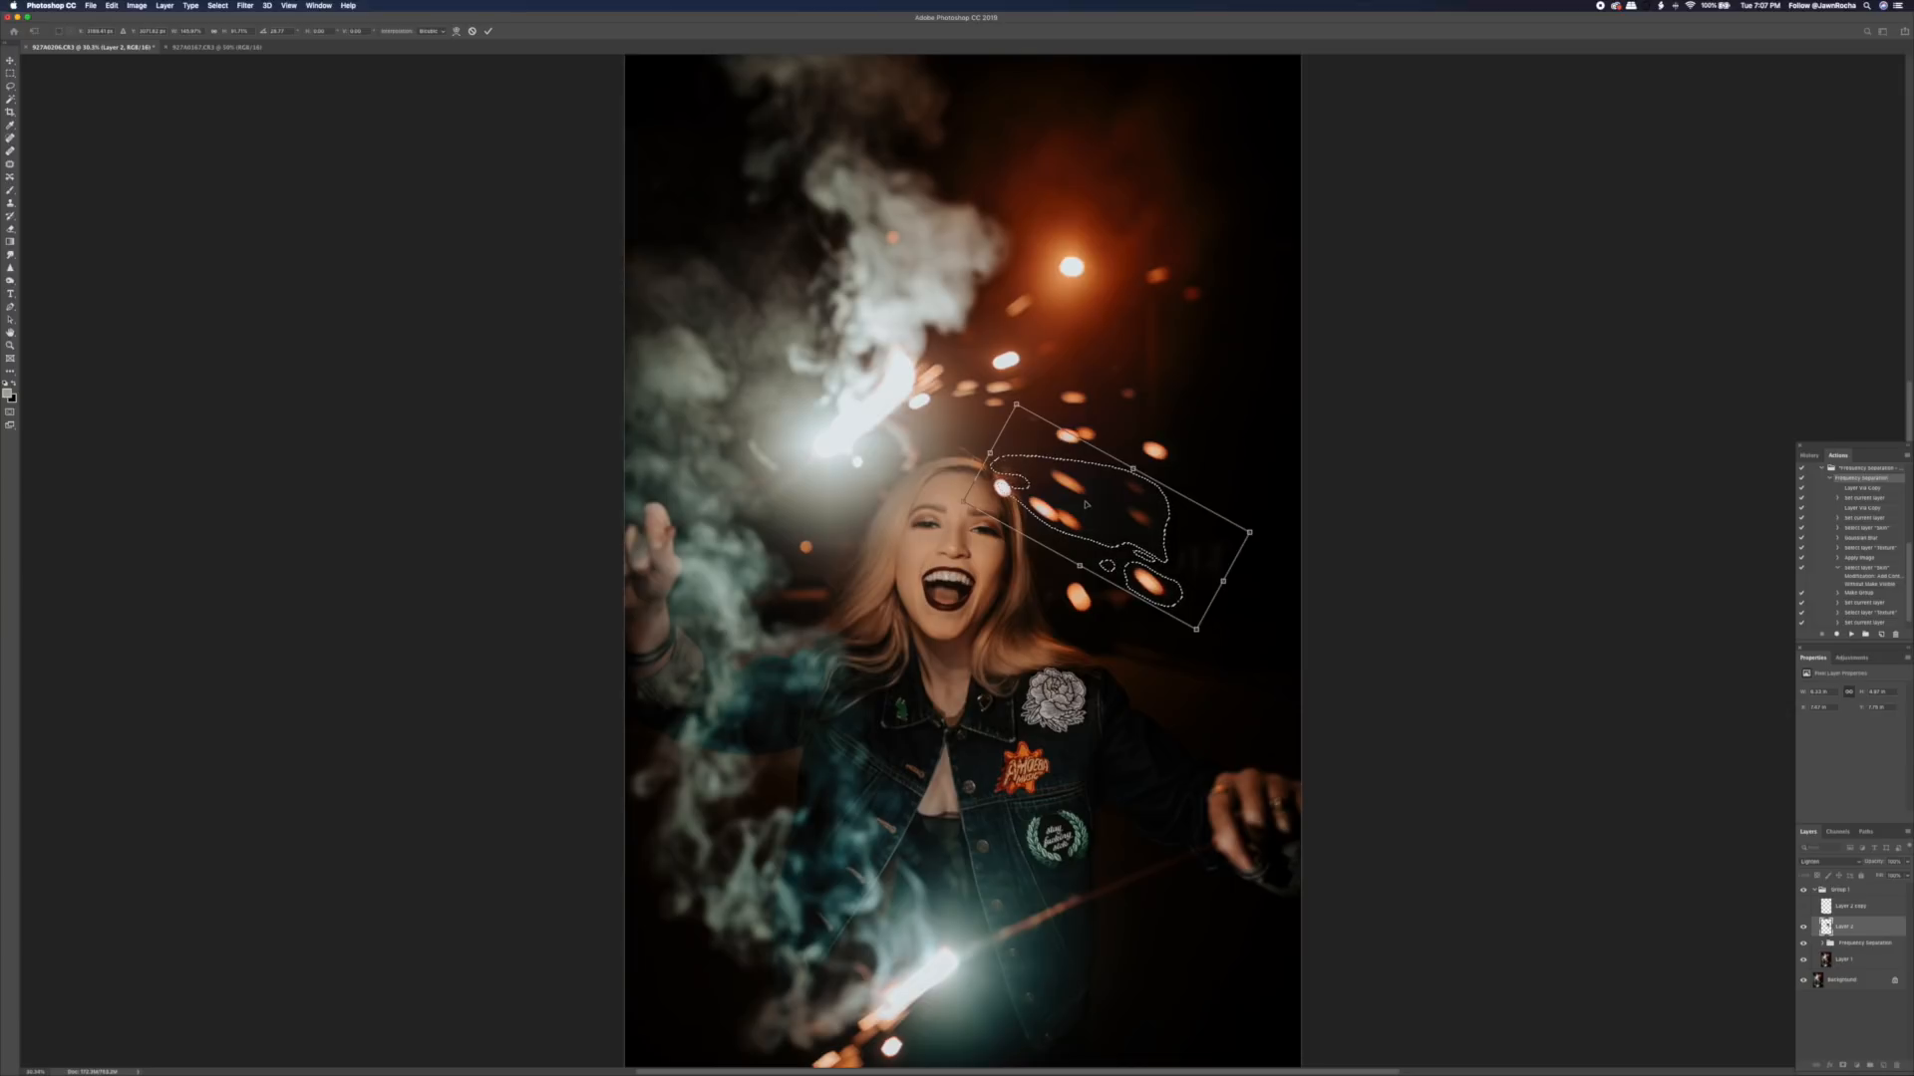
key("Return")
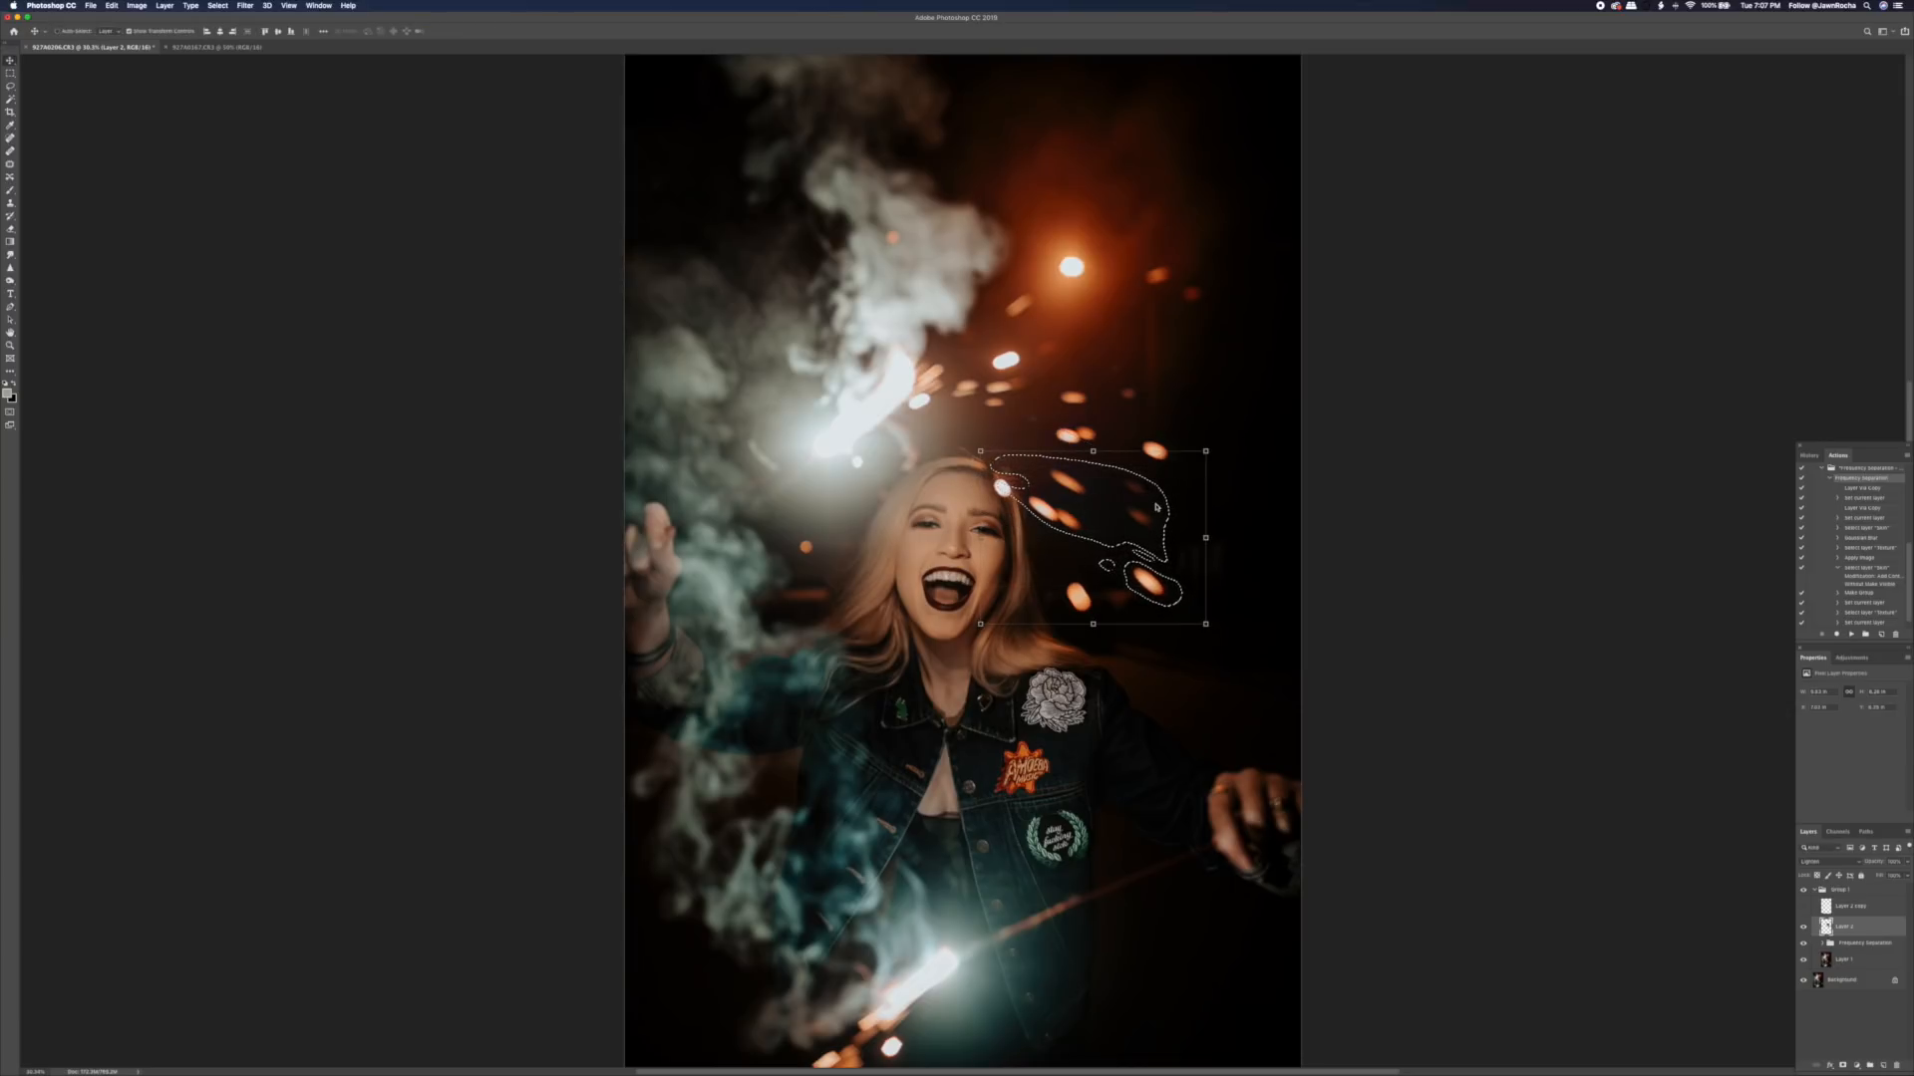
- Apply a Gaussian Blur to the copied sparks and deselect them
key("ctrl+alt+f")
left_click_drag(382, 501, 709, 470)
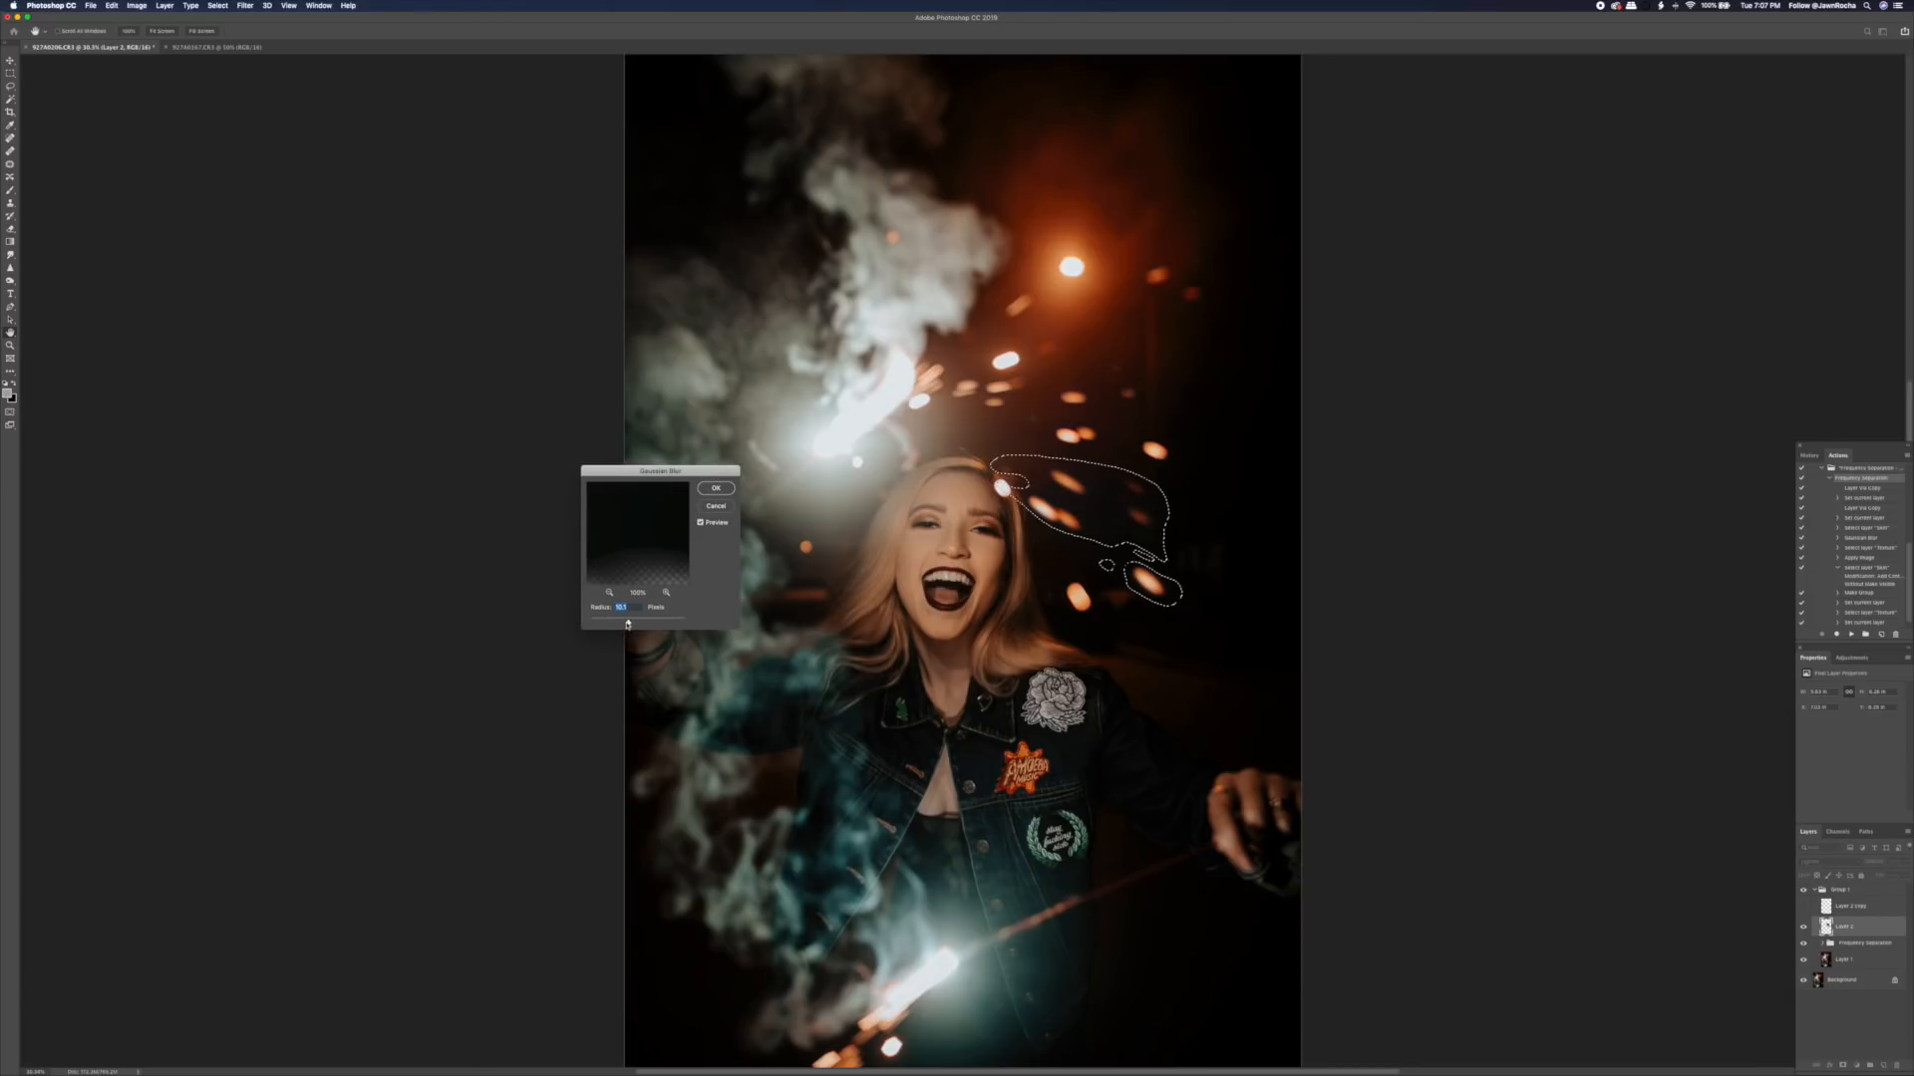
left_click(701, 523)
left_click(714, 490)
key("v")
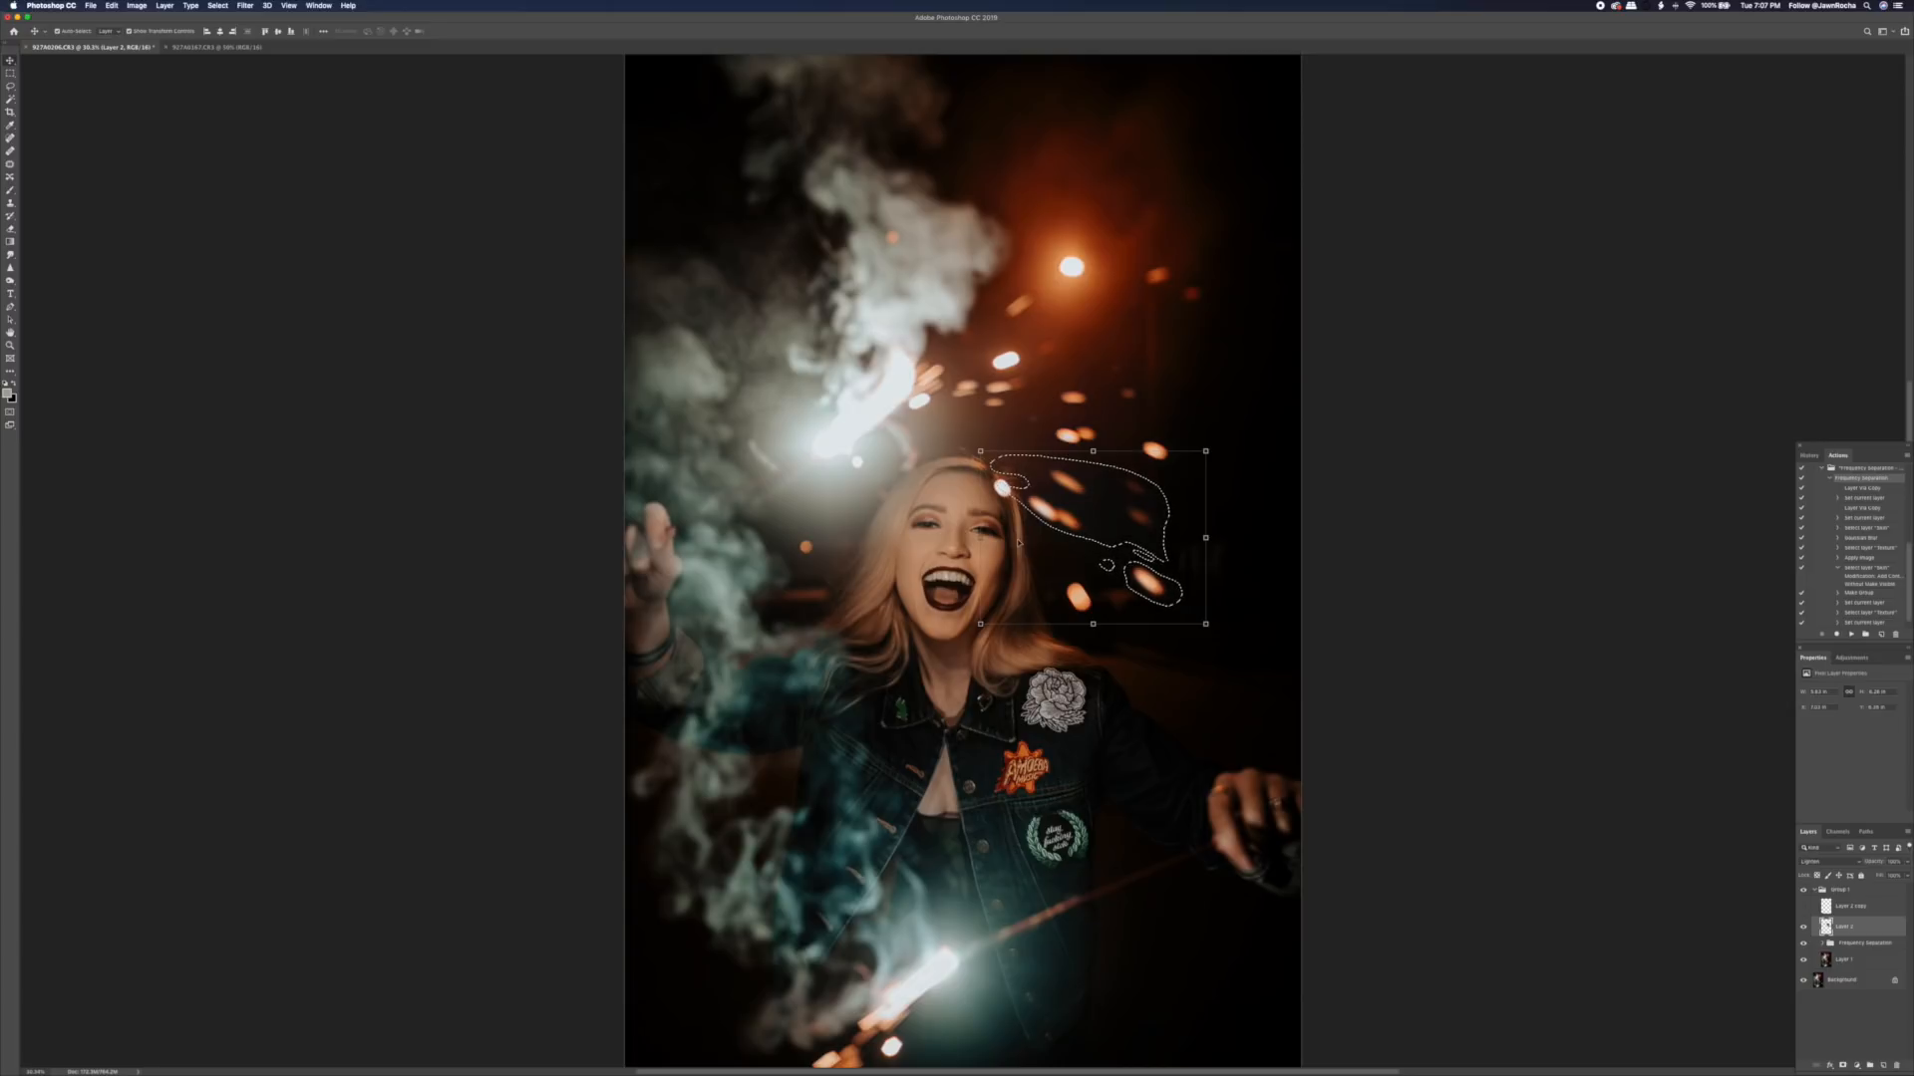
key("super+d")
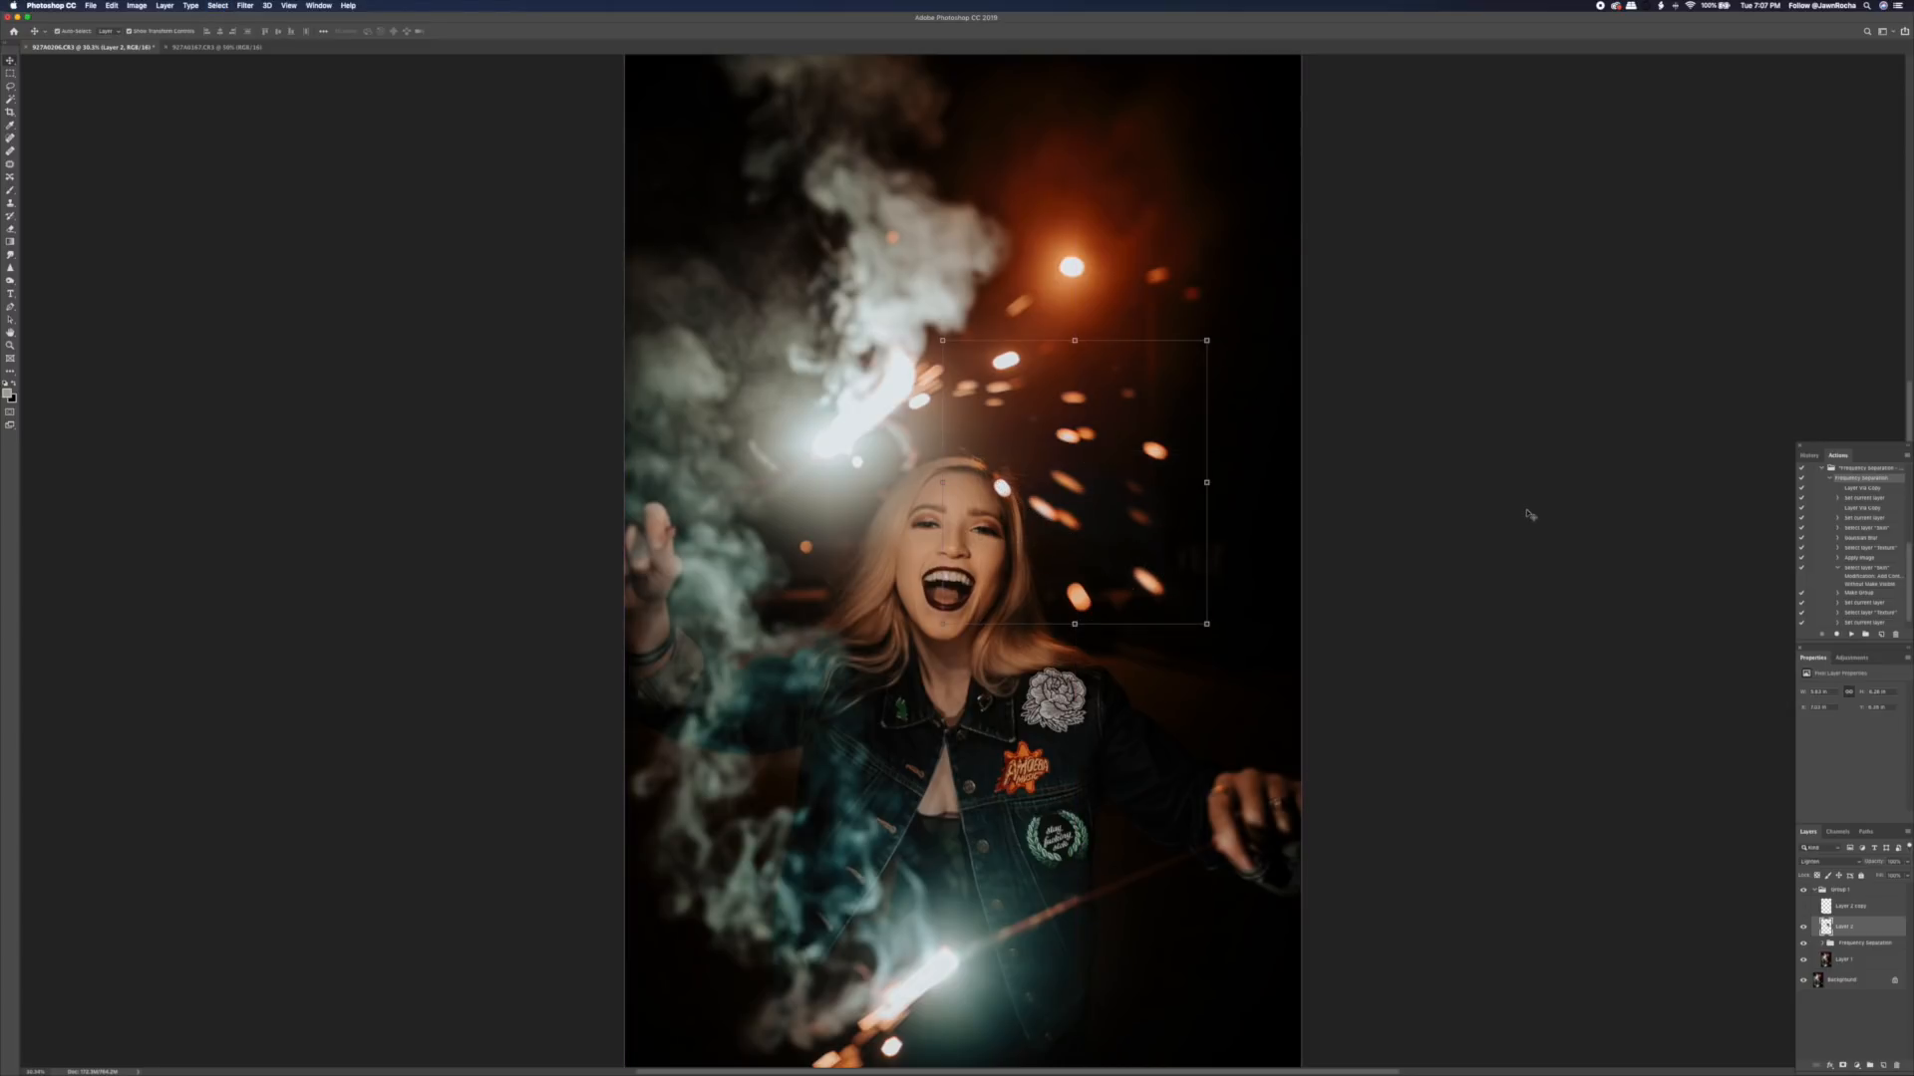
- Compare the portrait with and without Group 1, both in full view and zoomed in on the face
key("b")
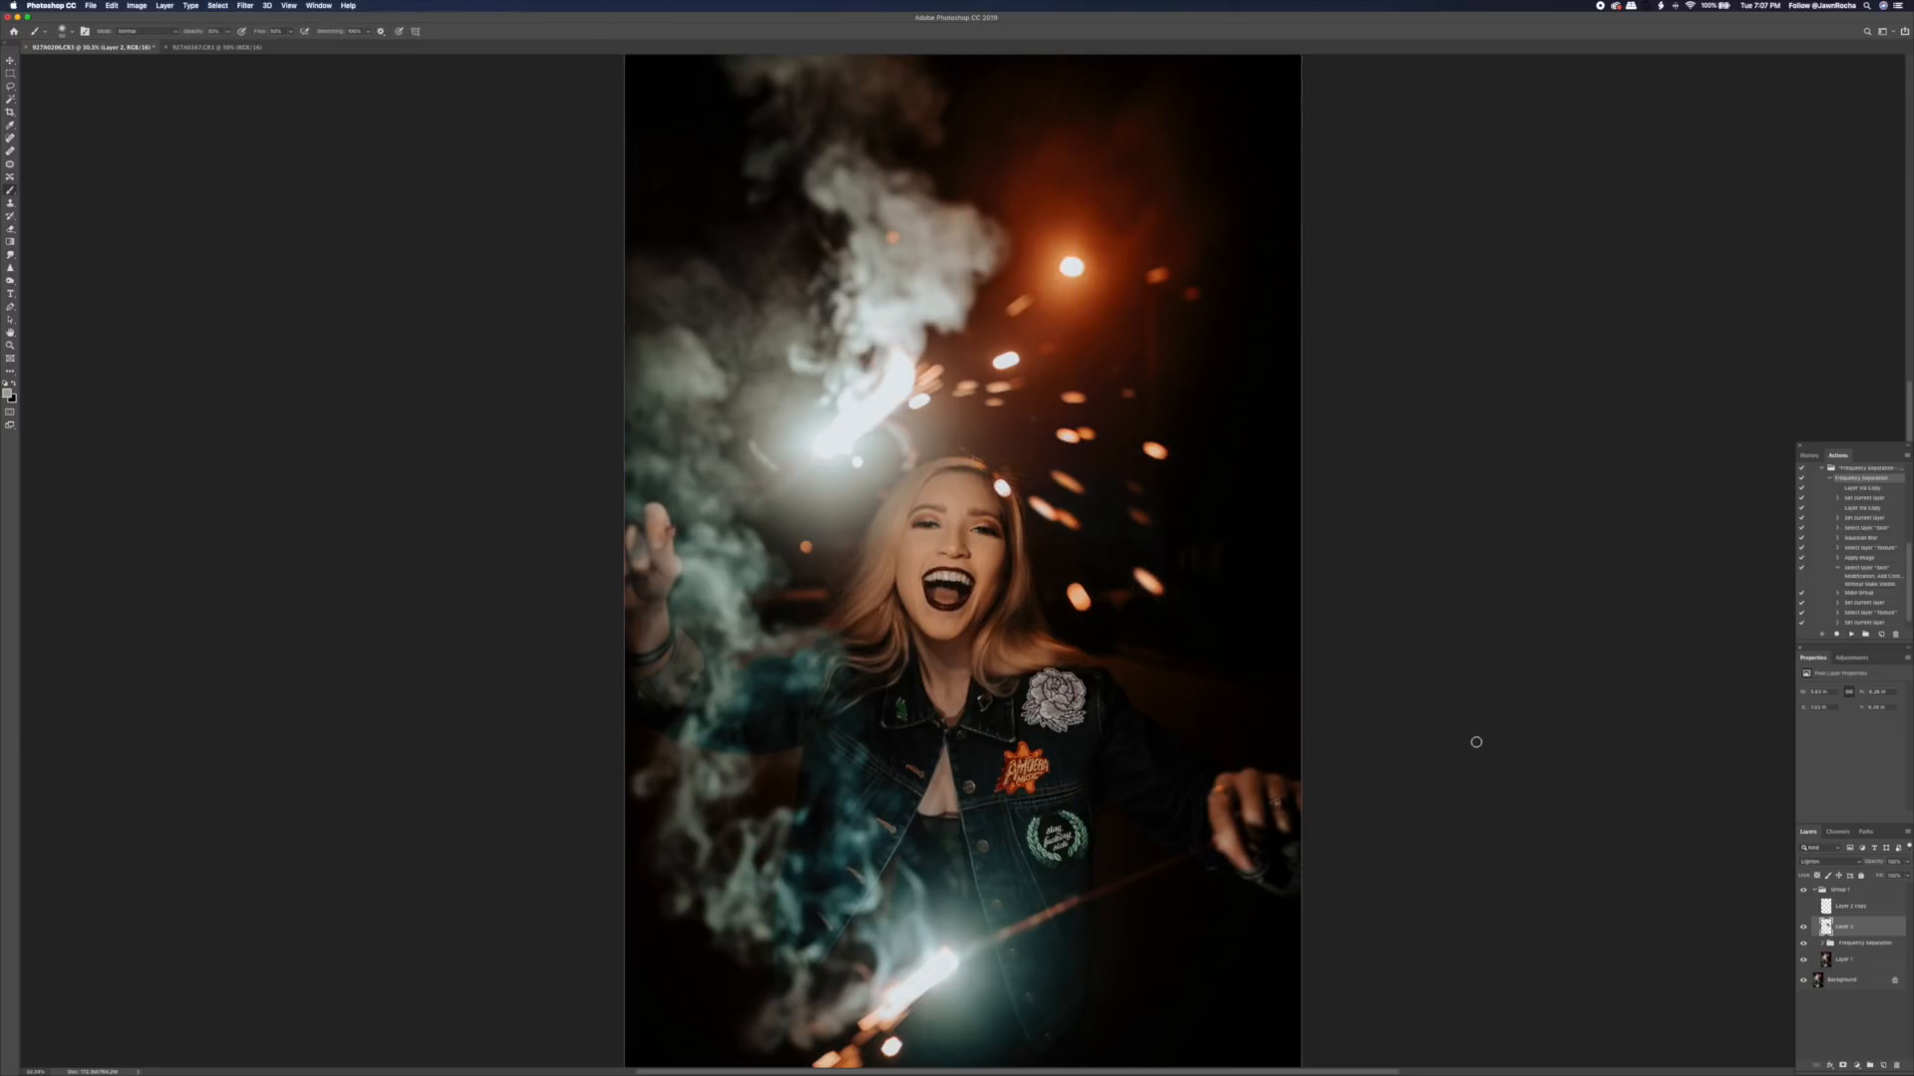
left_click(1803, 894)
left_click(1803, 894)
left_click(1802, 893)
left_click(1802, 893)
left_click(1802, 893)
left_click(1802, 893)
left_click(1802, 893)
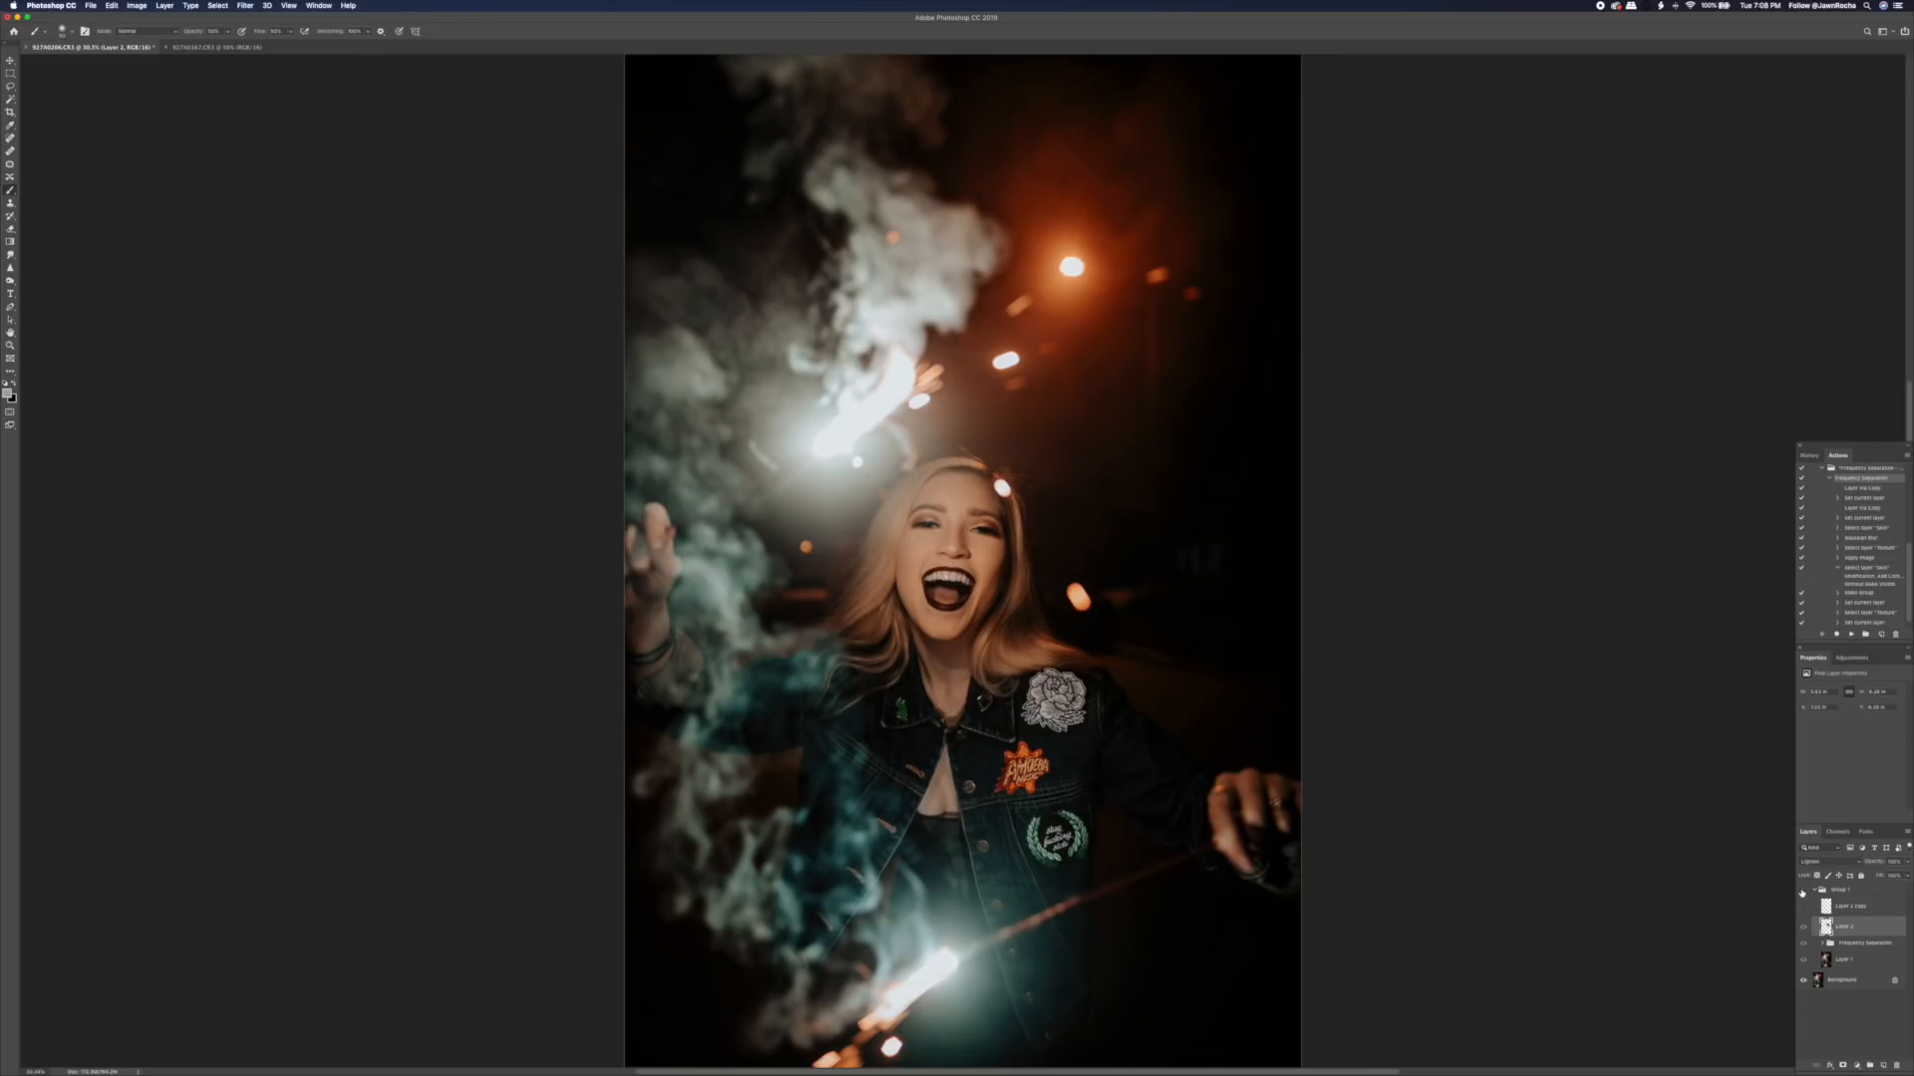
left_click(1802, 893)
left_click(1802, 893)
left_click(1802, 893)
key("super+plus")
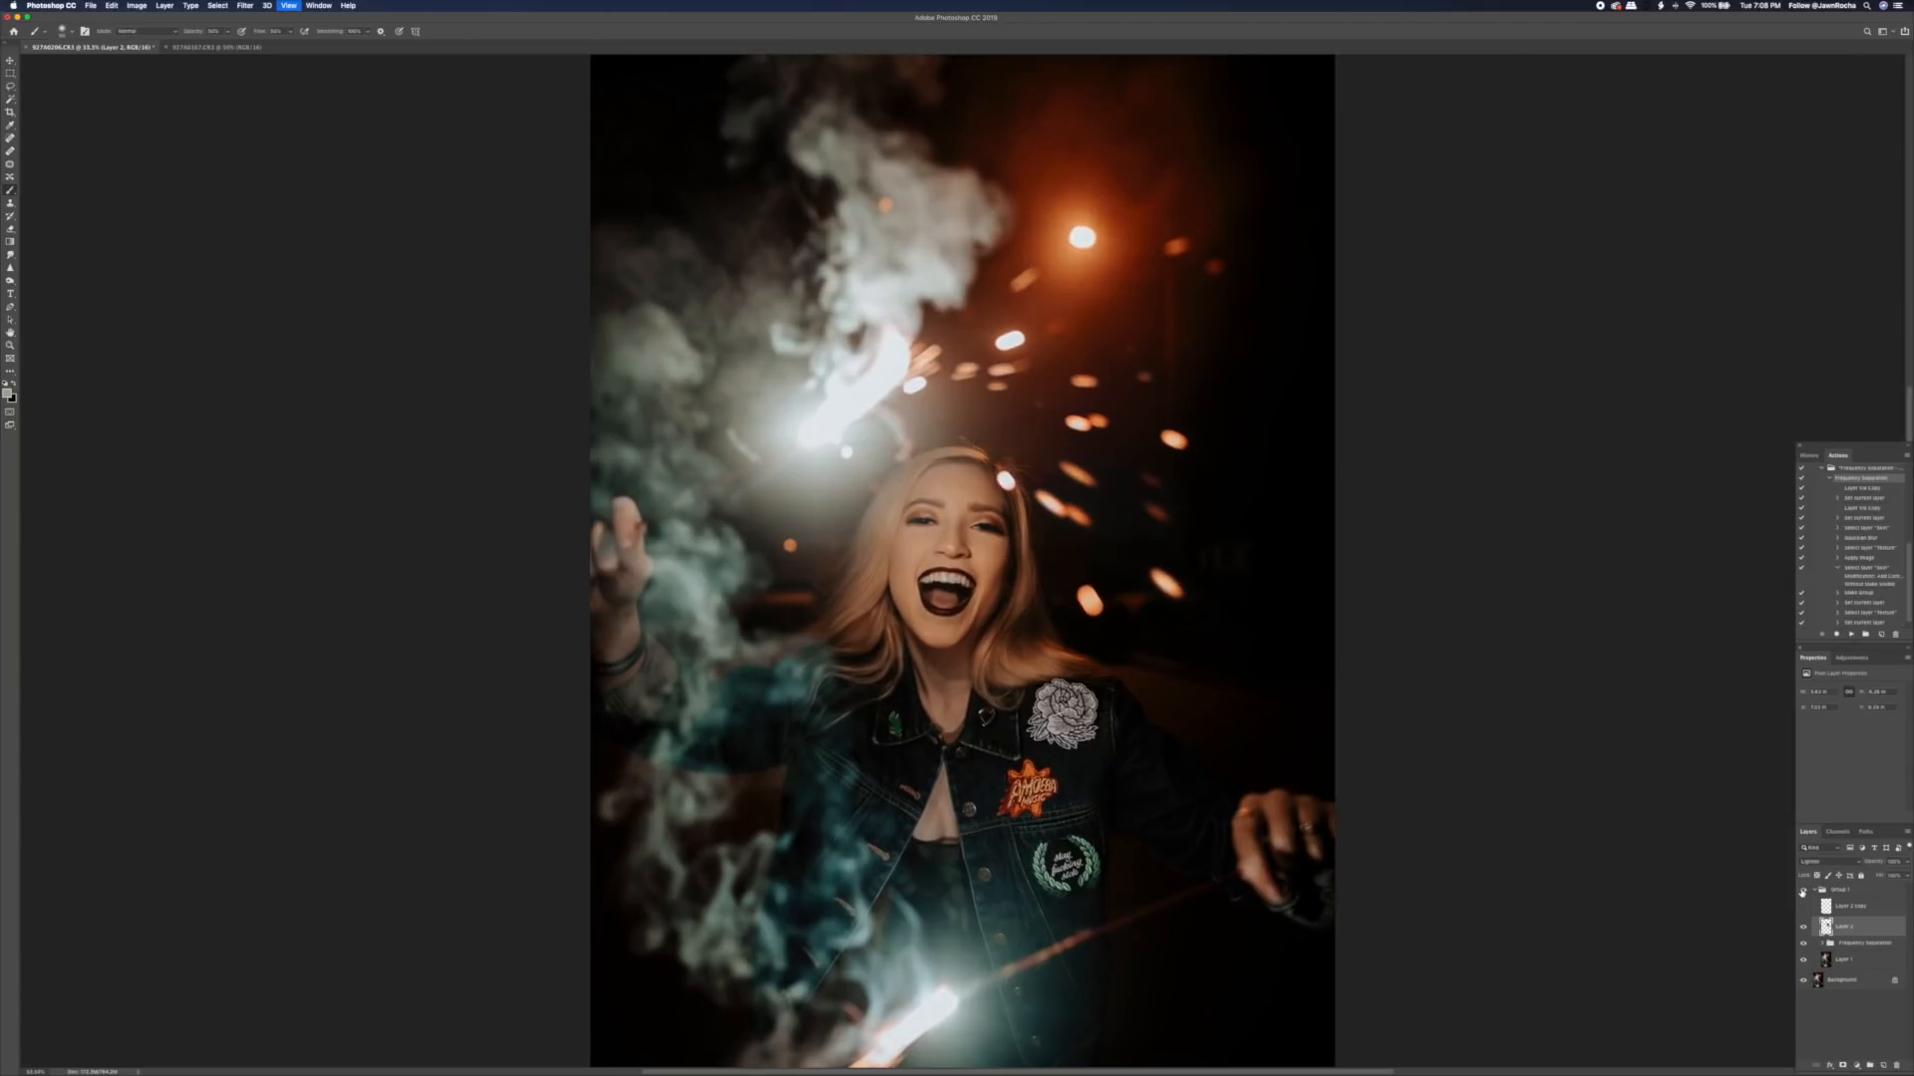
key("super+plus")
key("super+plus")
left_click(1802, 891)
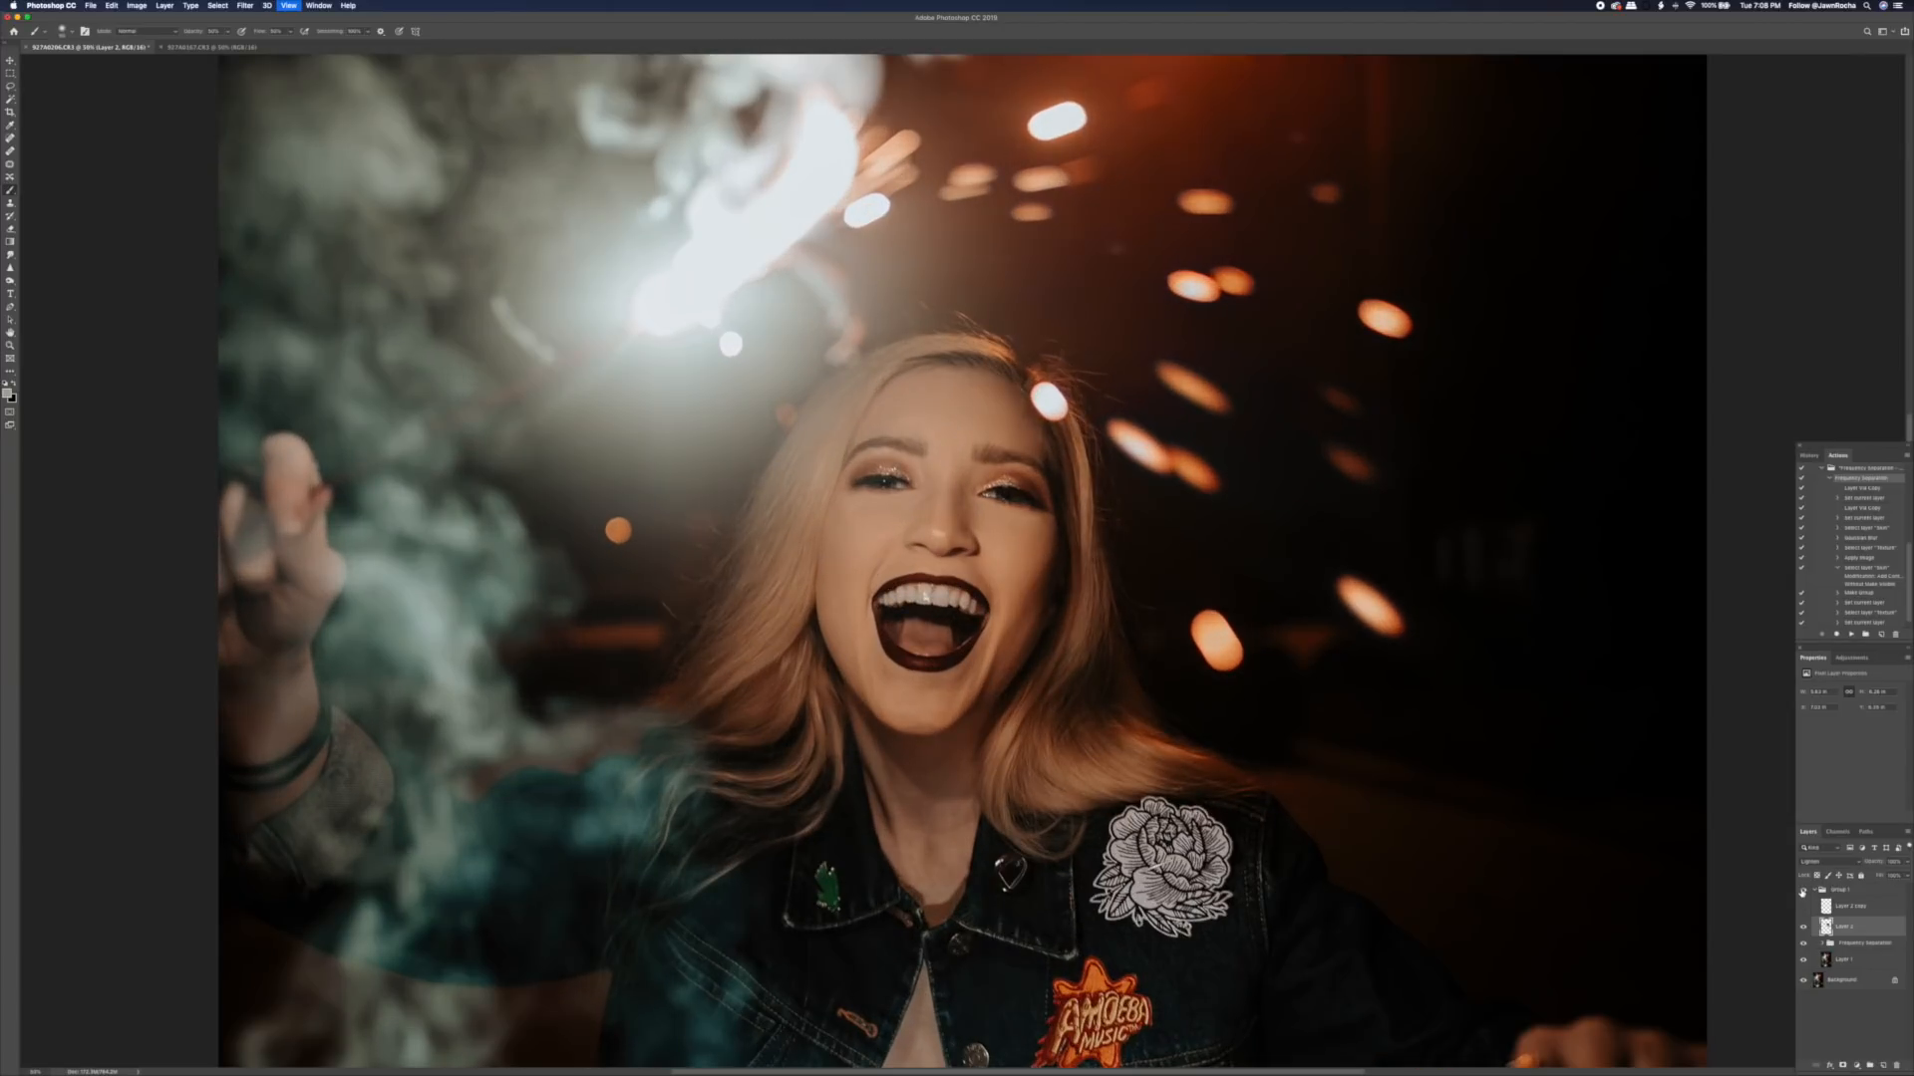
left_click(1802, 892)
key("super+0")
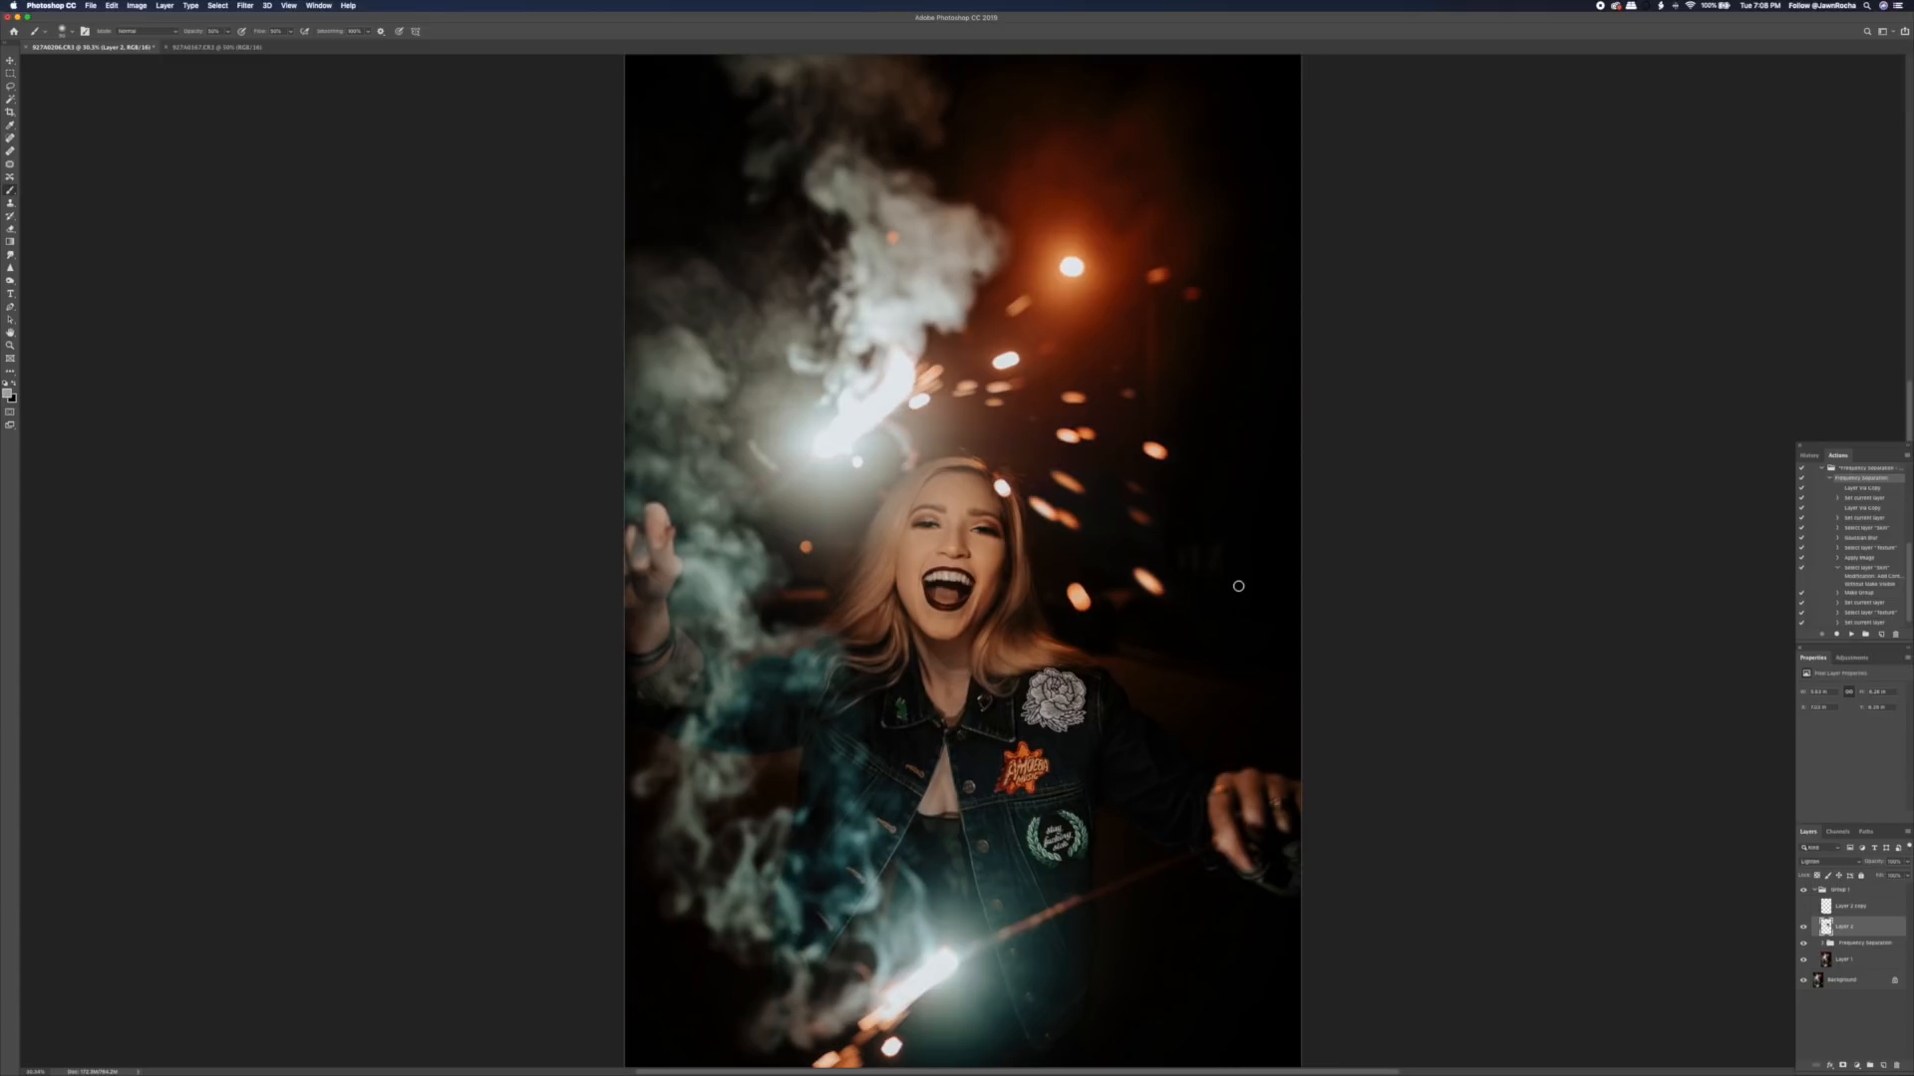
- Save the composite, switch to Lightroom and adjust its RGB tone curve with a point in the shadows and one in the highlights
key("super+s")
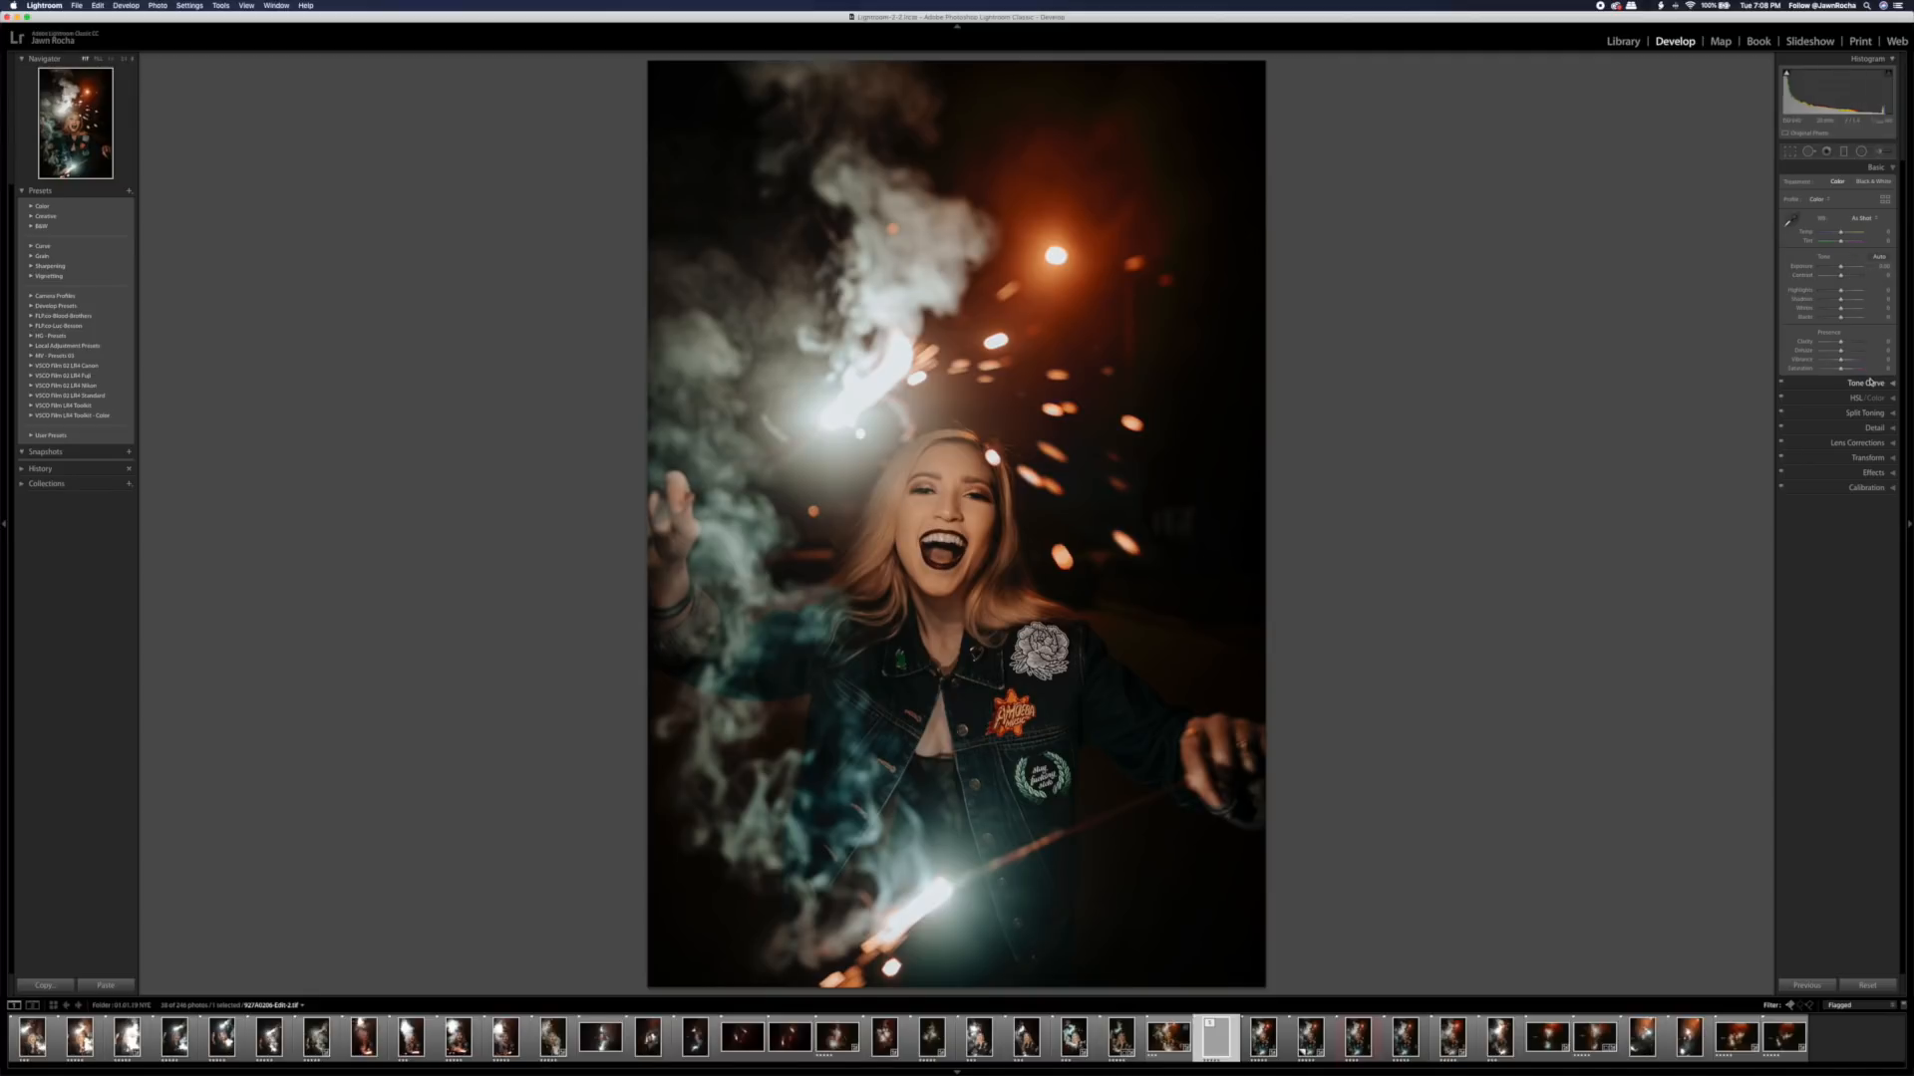
key("super+2")
left_click(1807, 287)
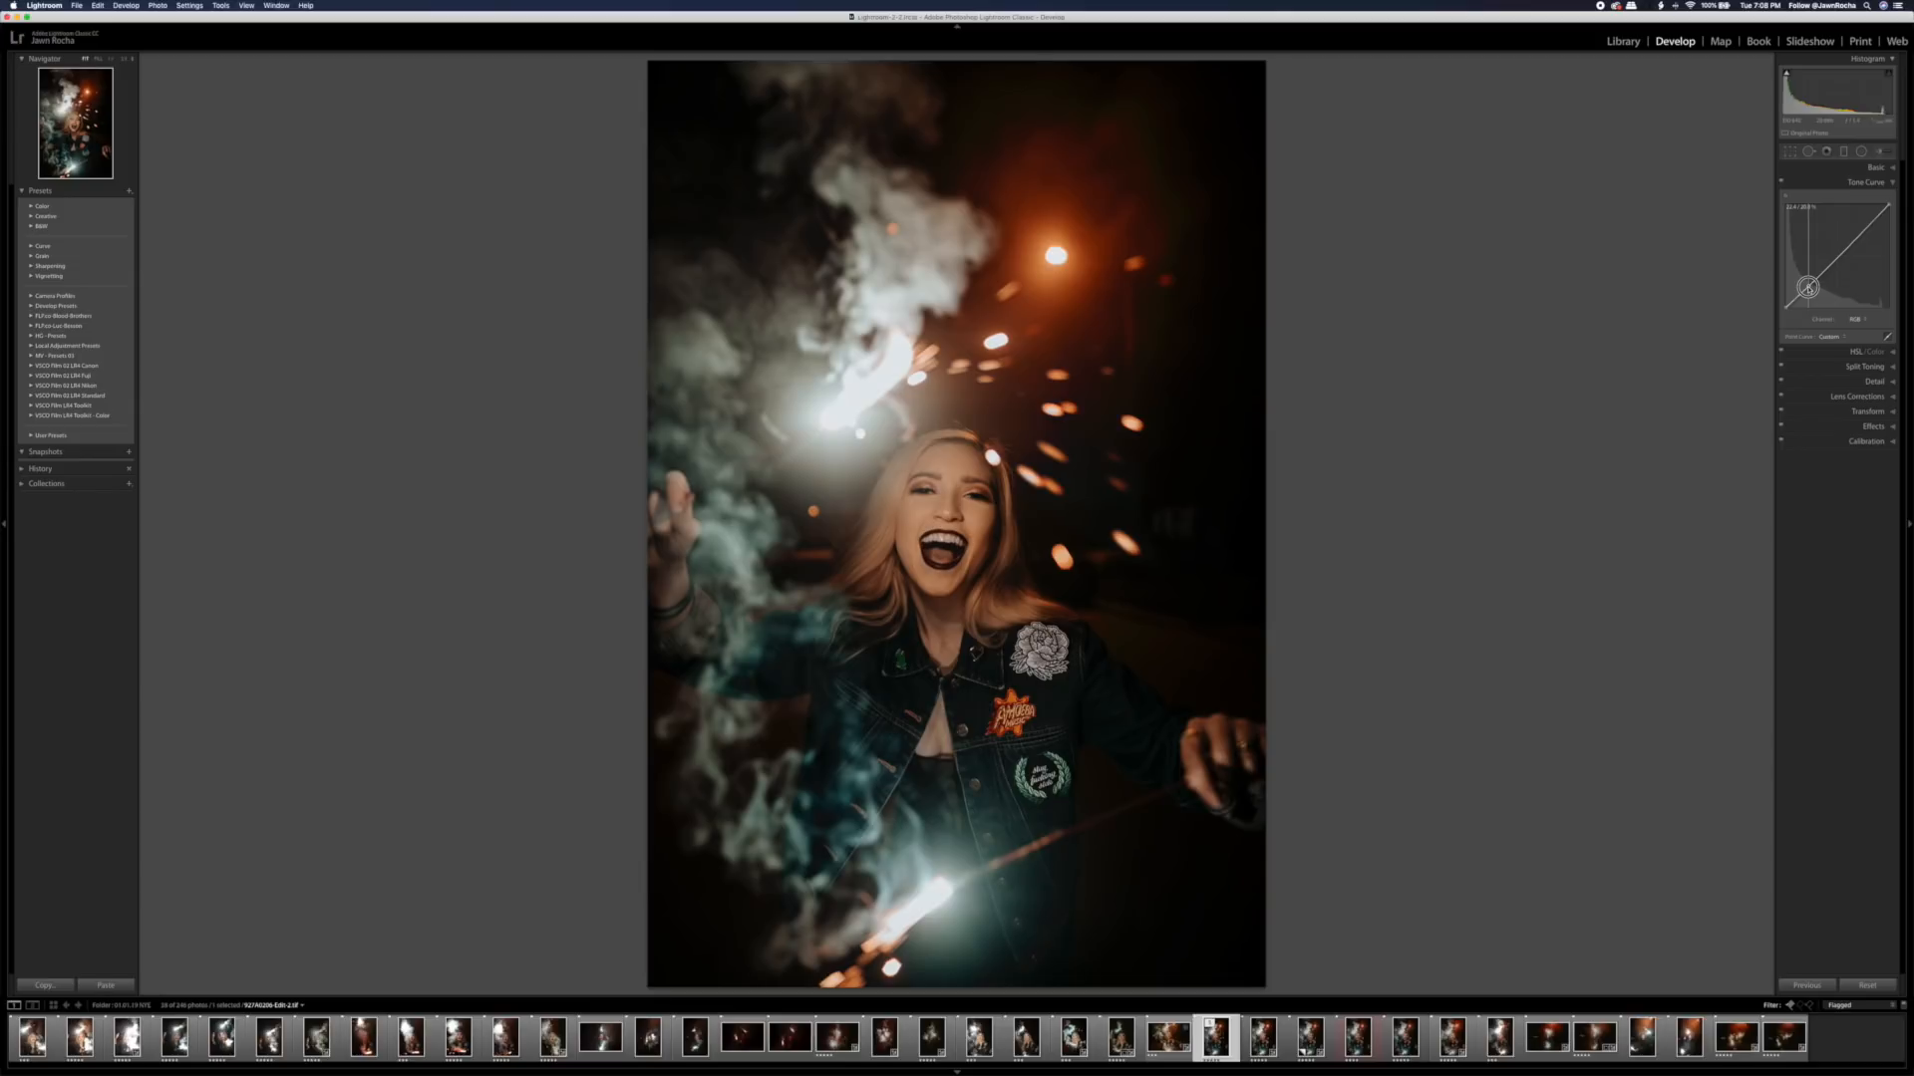
left_click(1857, 235)
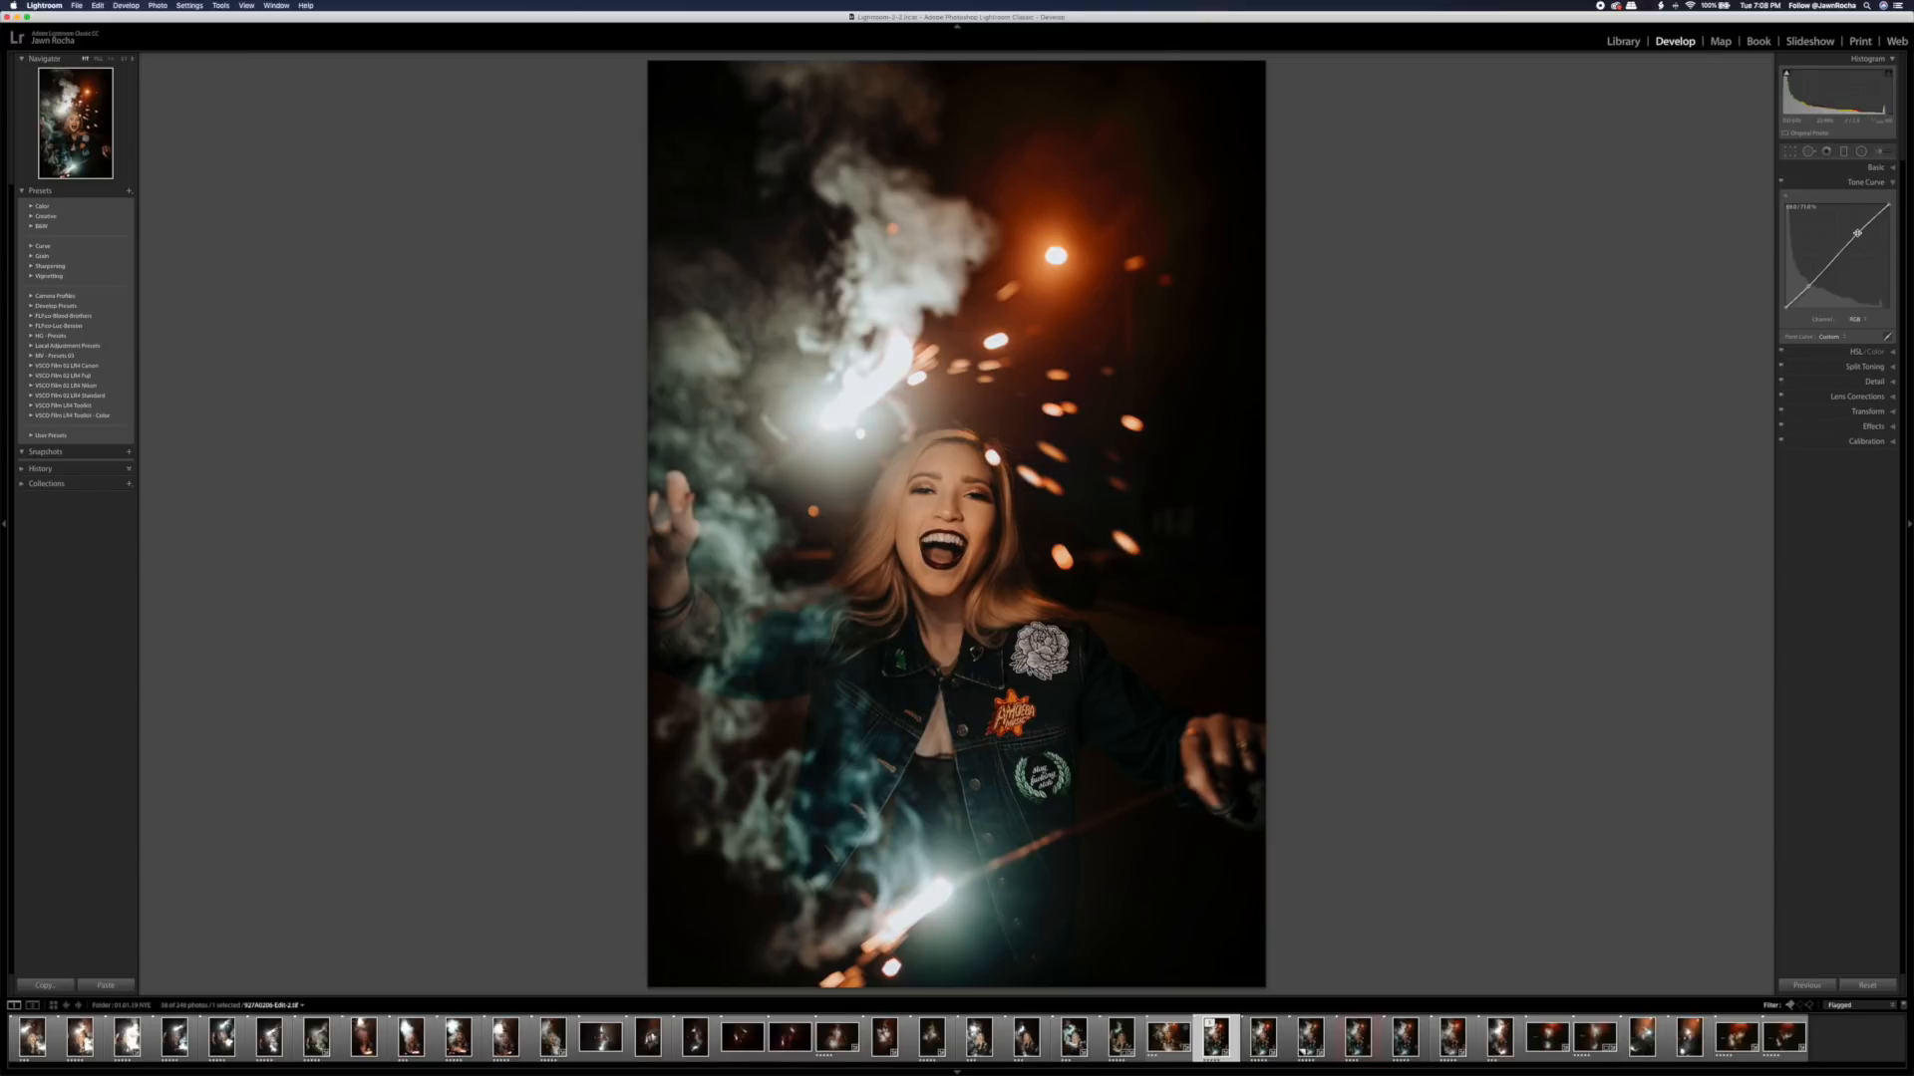
- Try a Tint of -8 on the composite and undo it
left_click(1878, 167)
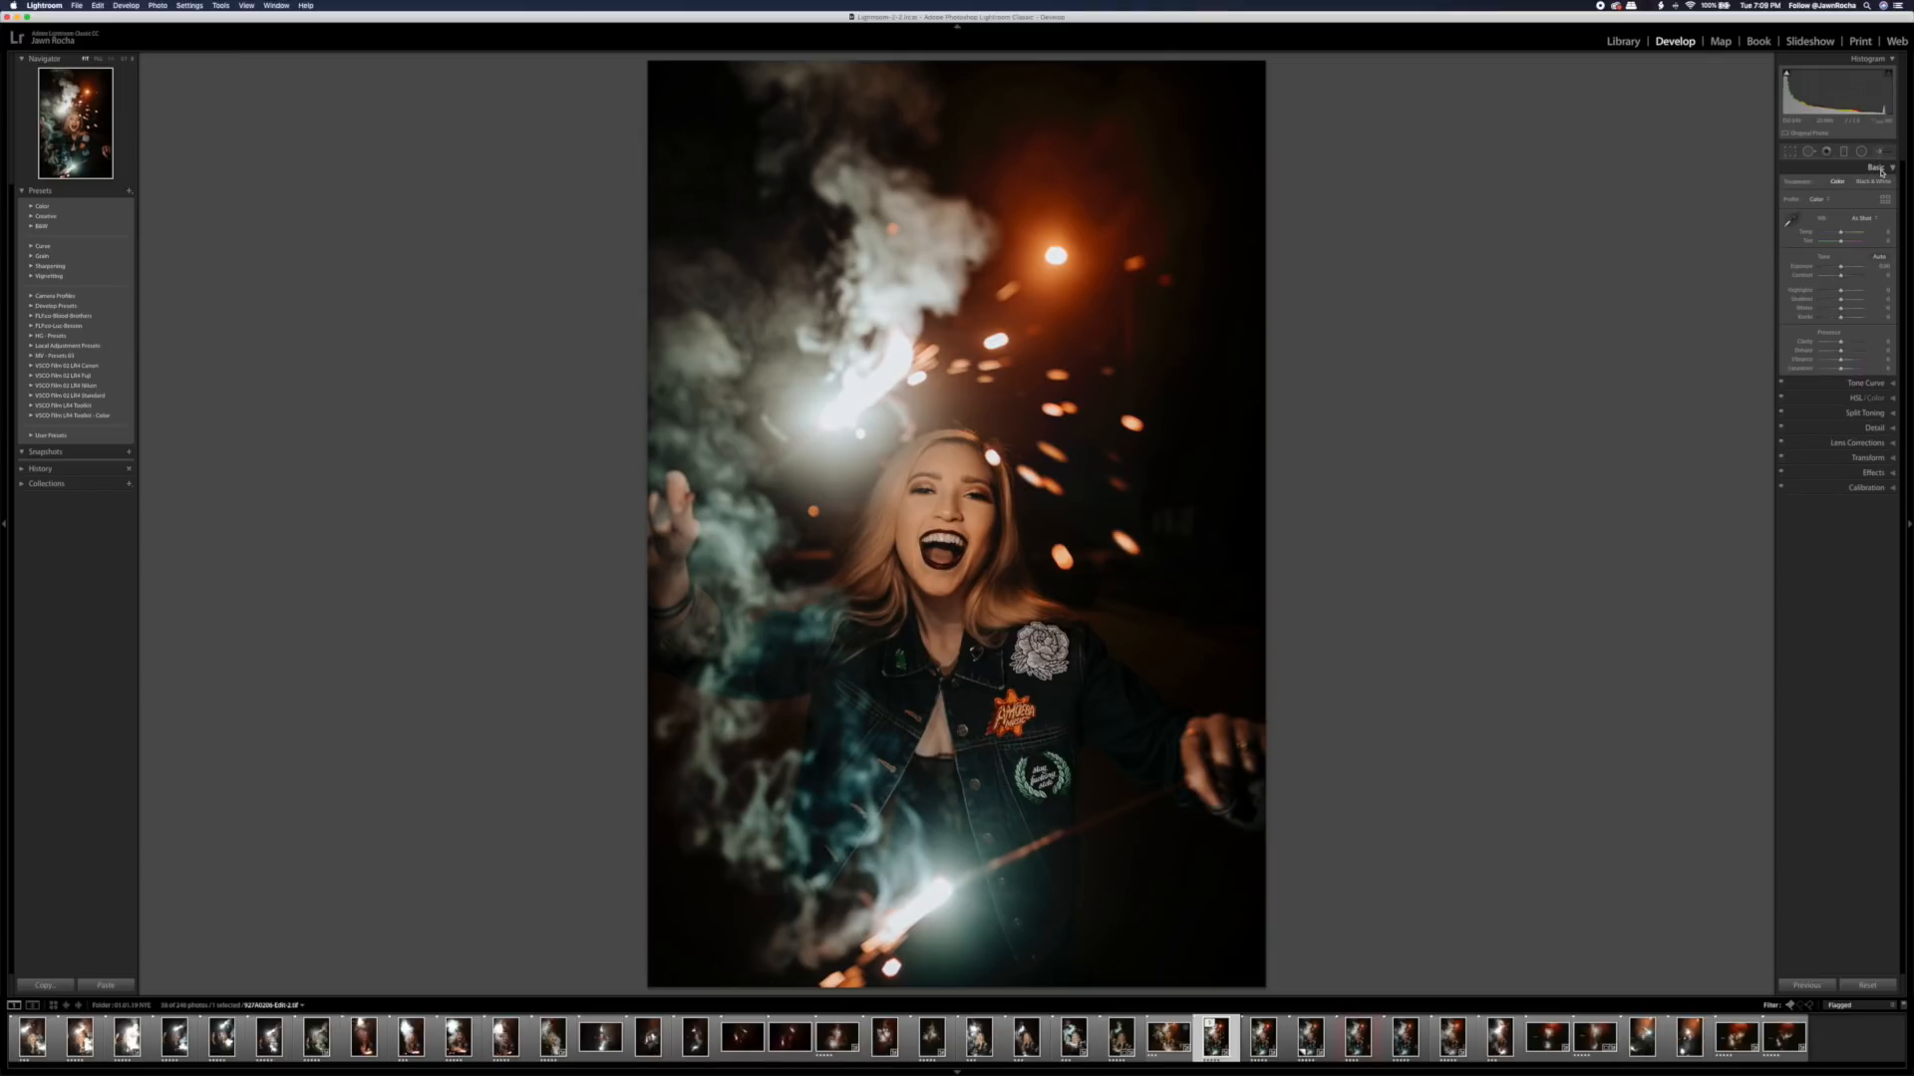
left_click(1878, 169)
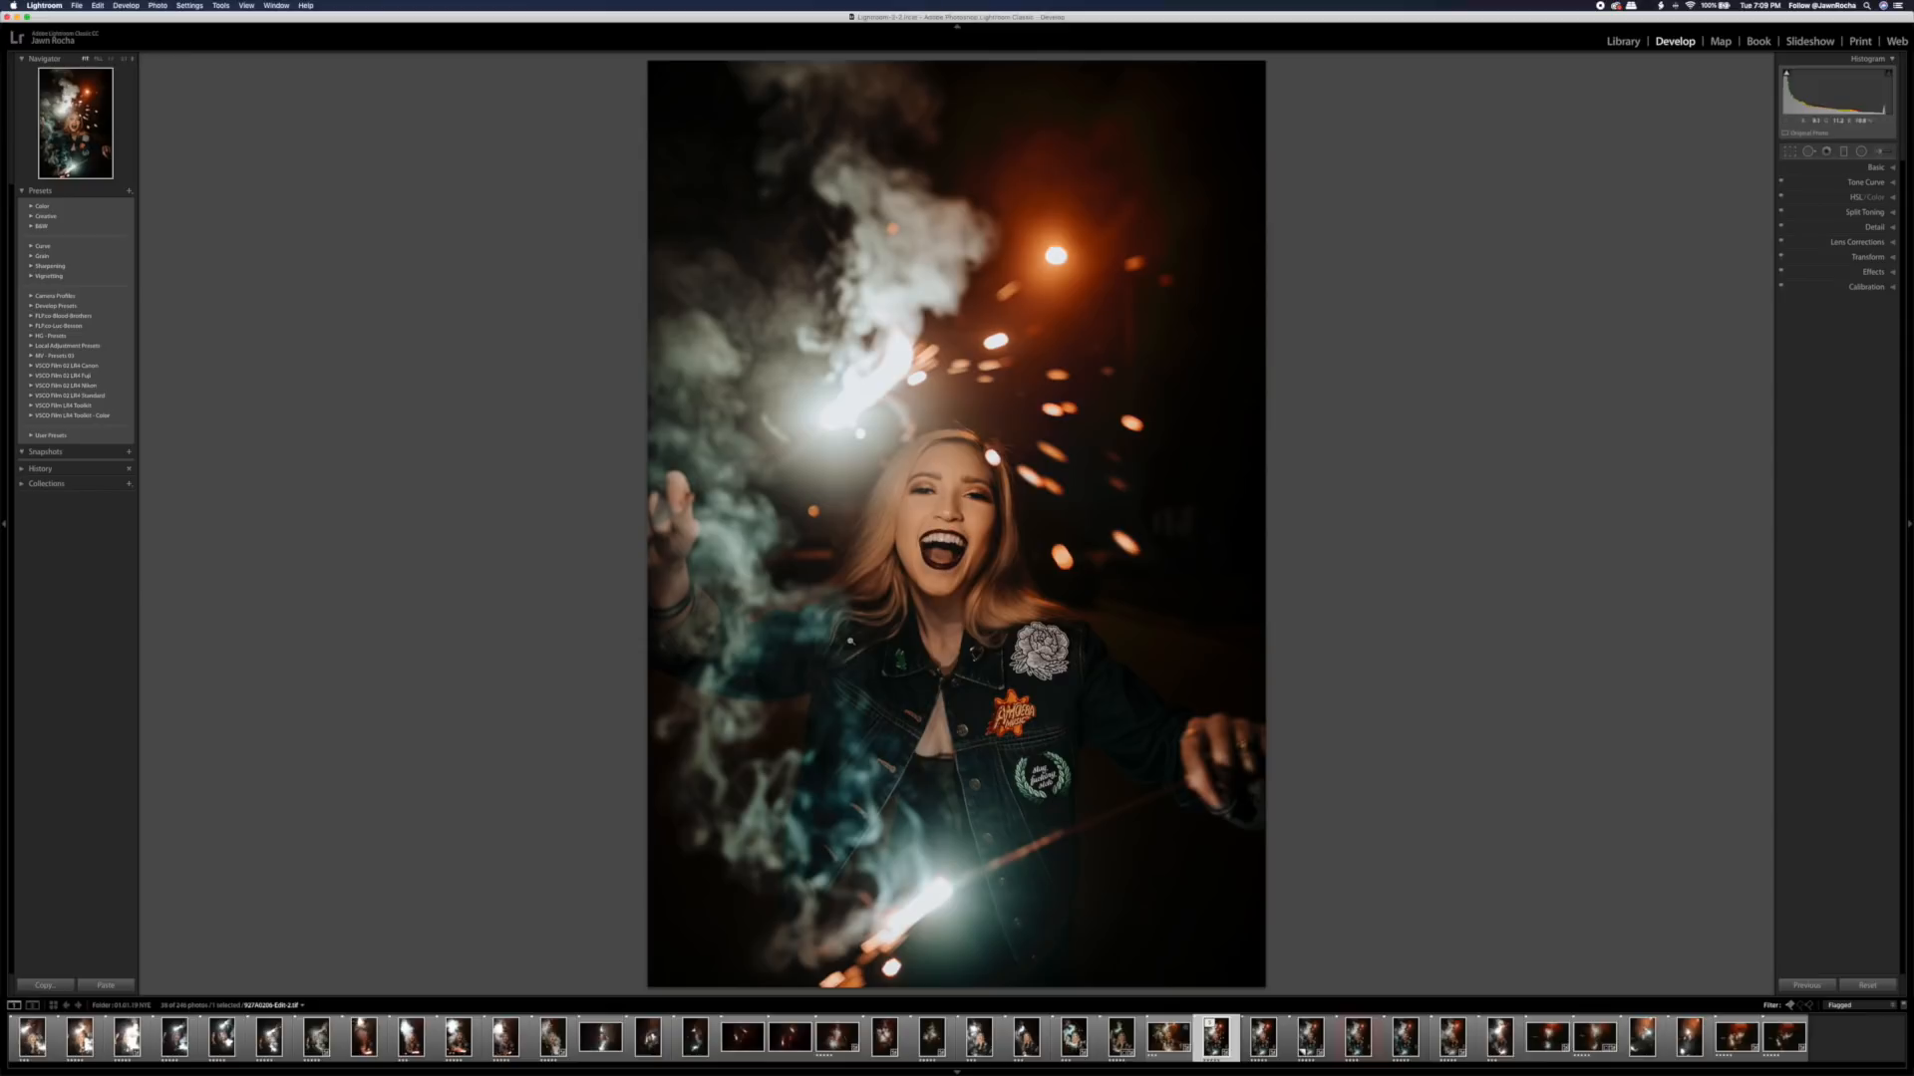
left_click(1877, 167)
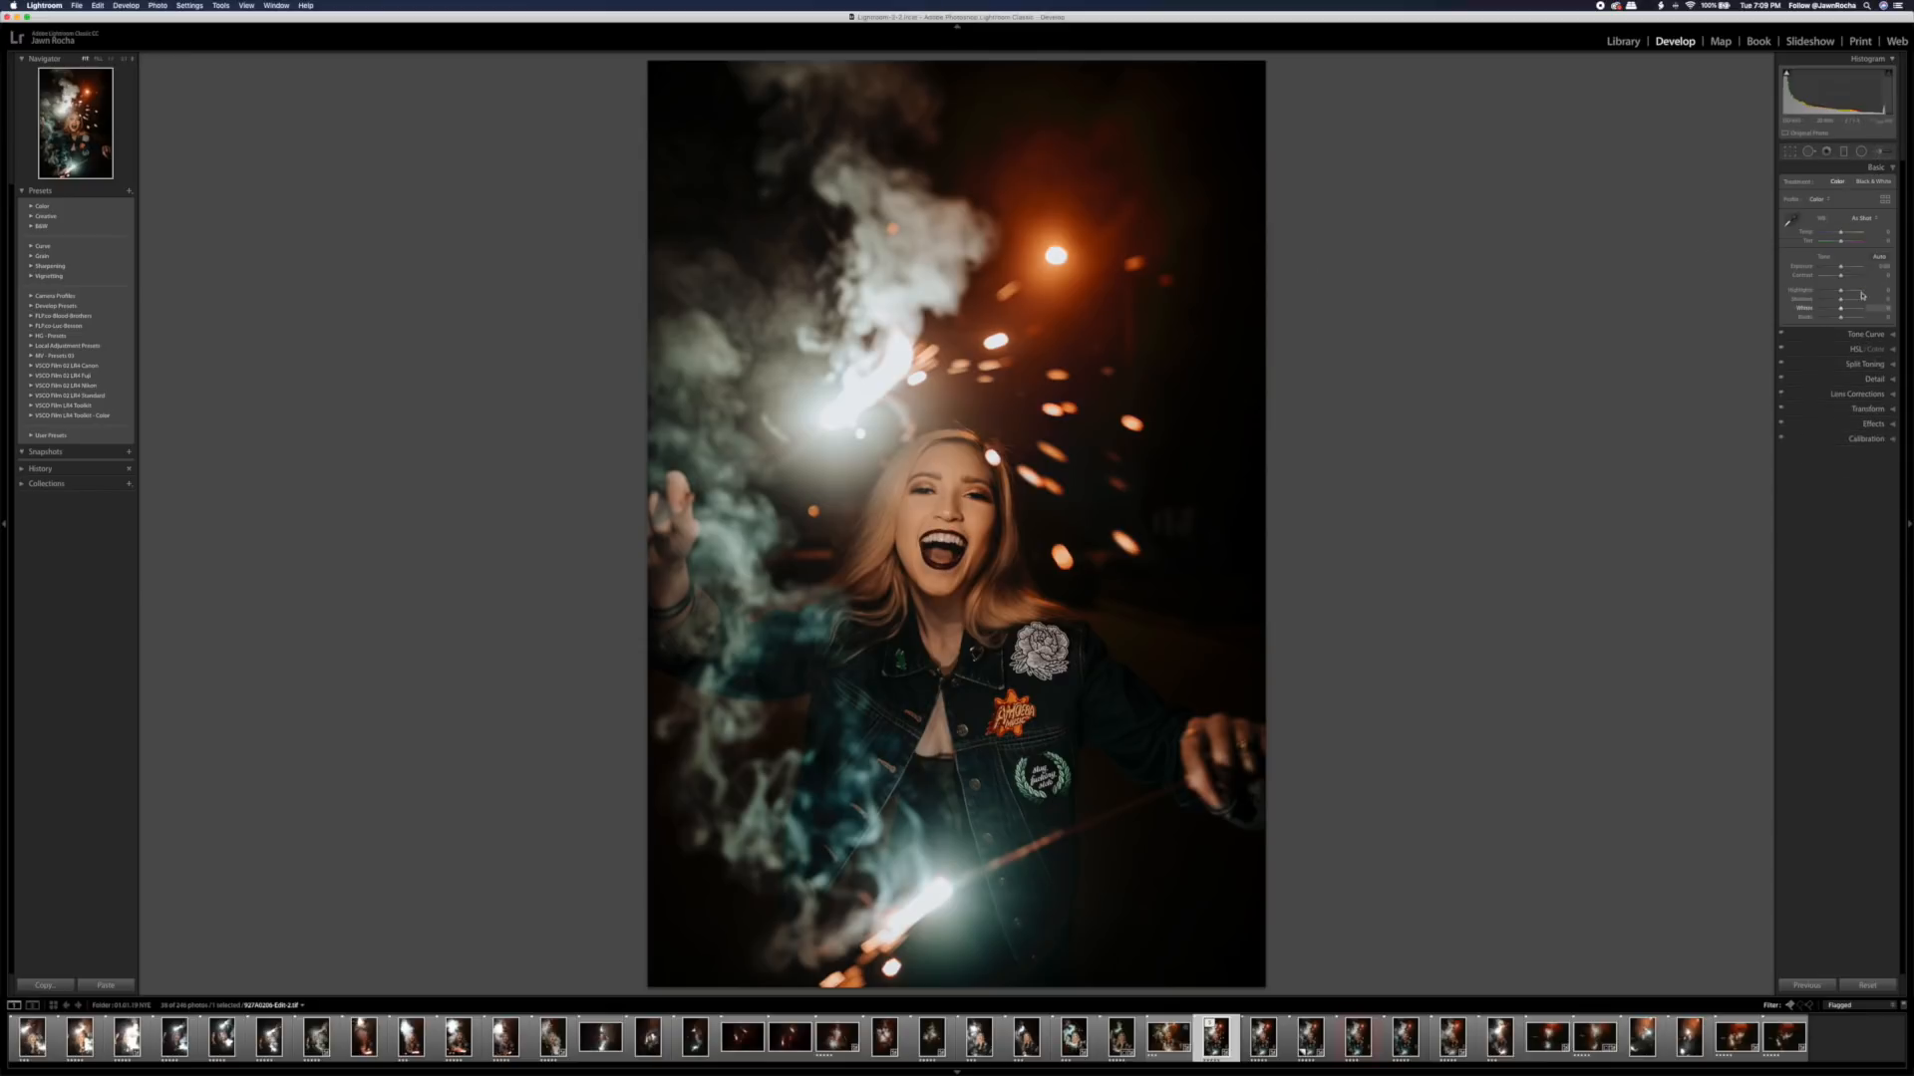
left_click(1887, 243)
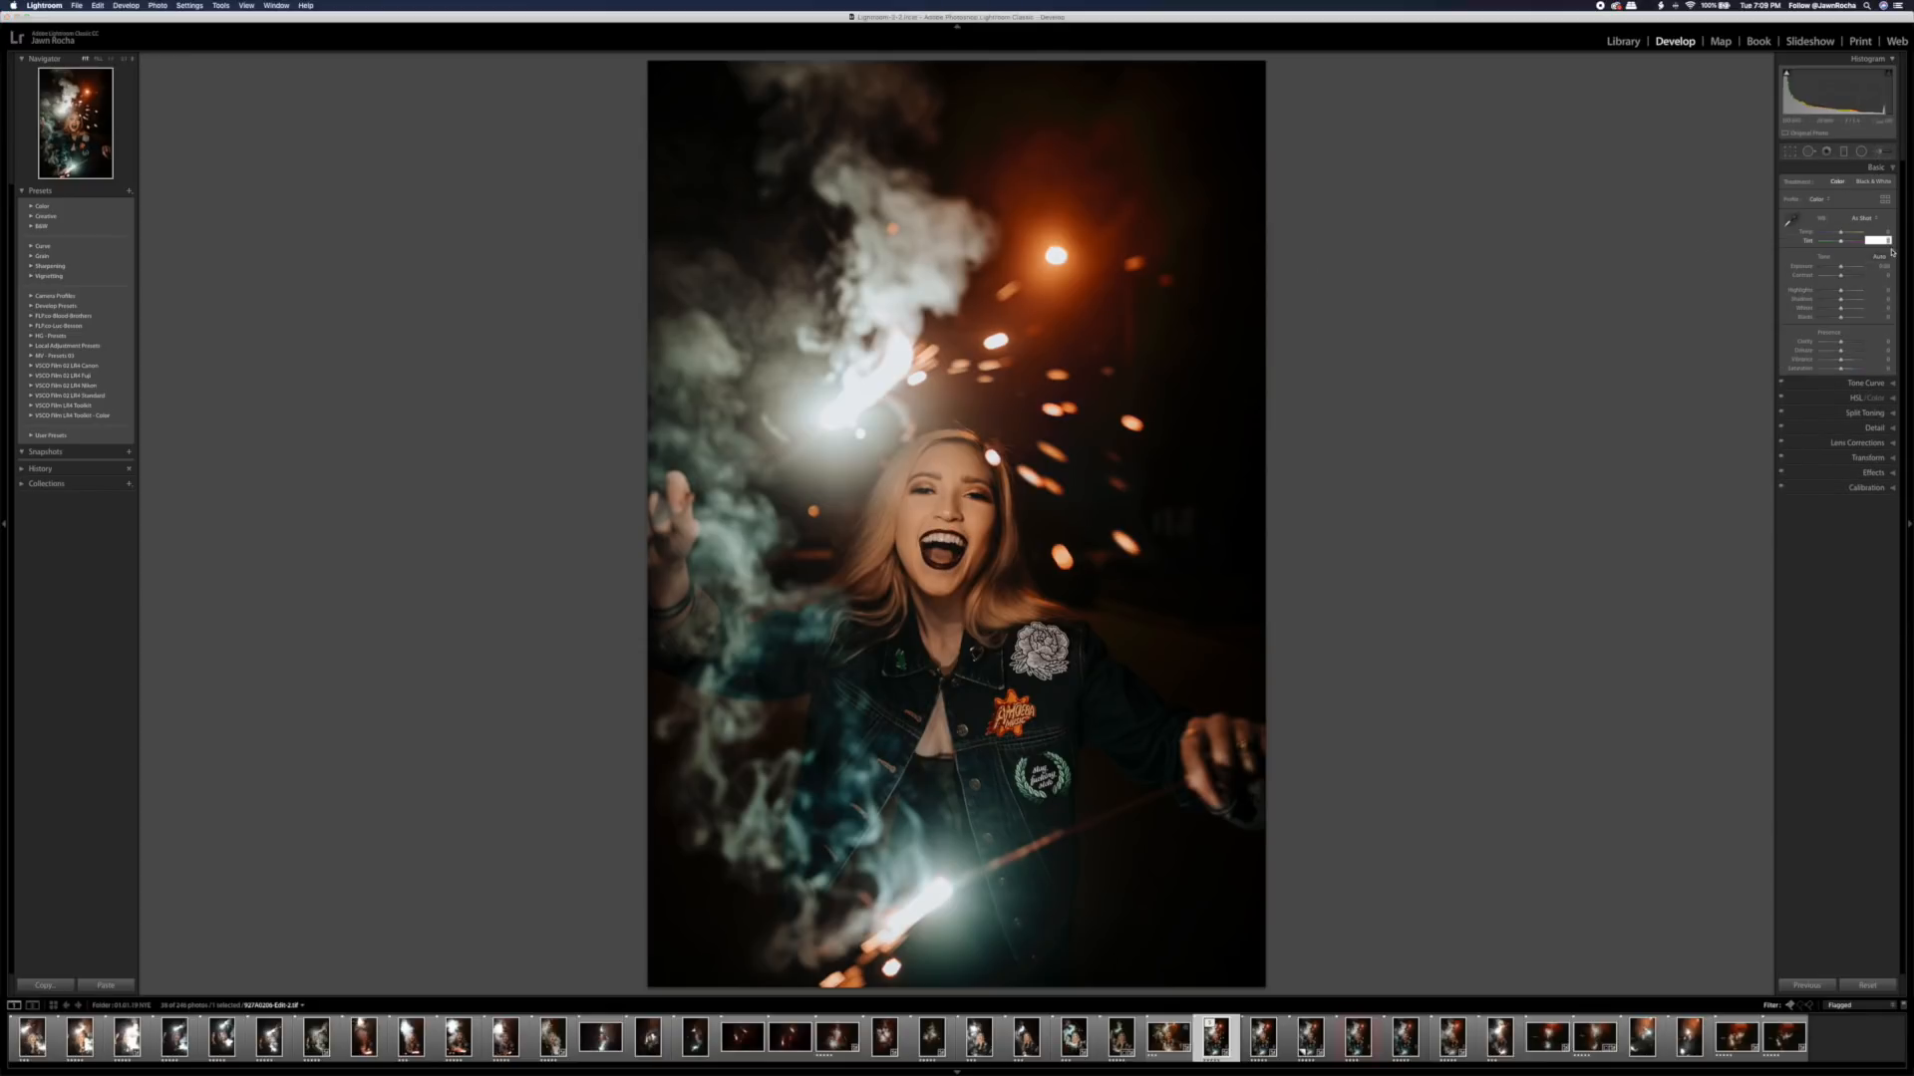
type("-8")
key("Return")
key("super+z")
- Set the composite's Tint to 8
left_click(1887, 242)
type("8")
key("Return")
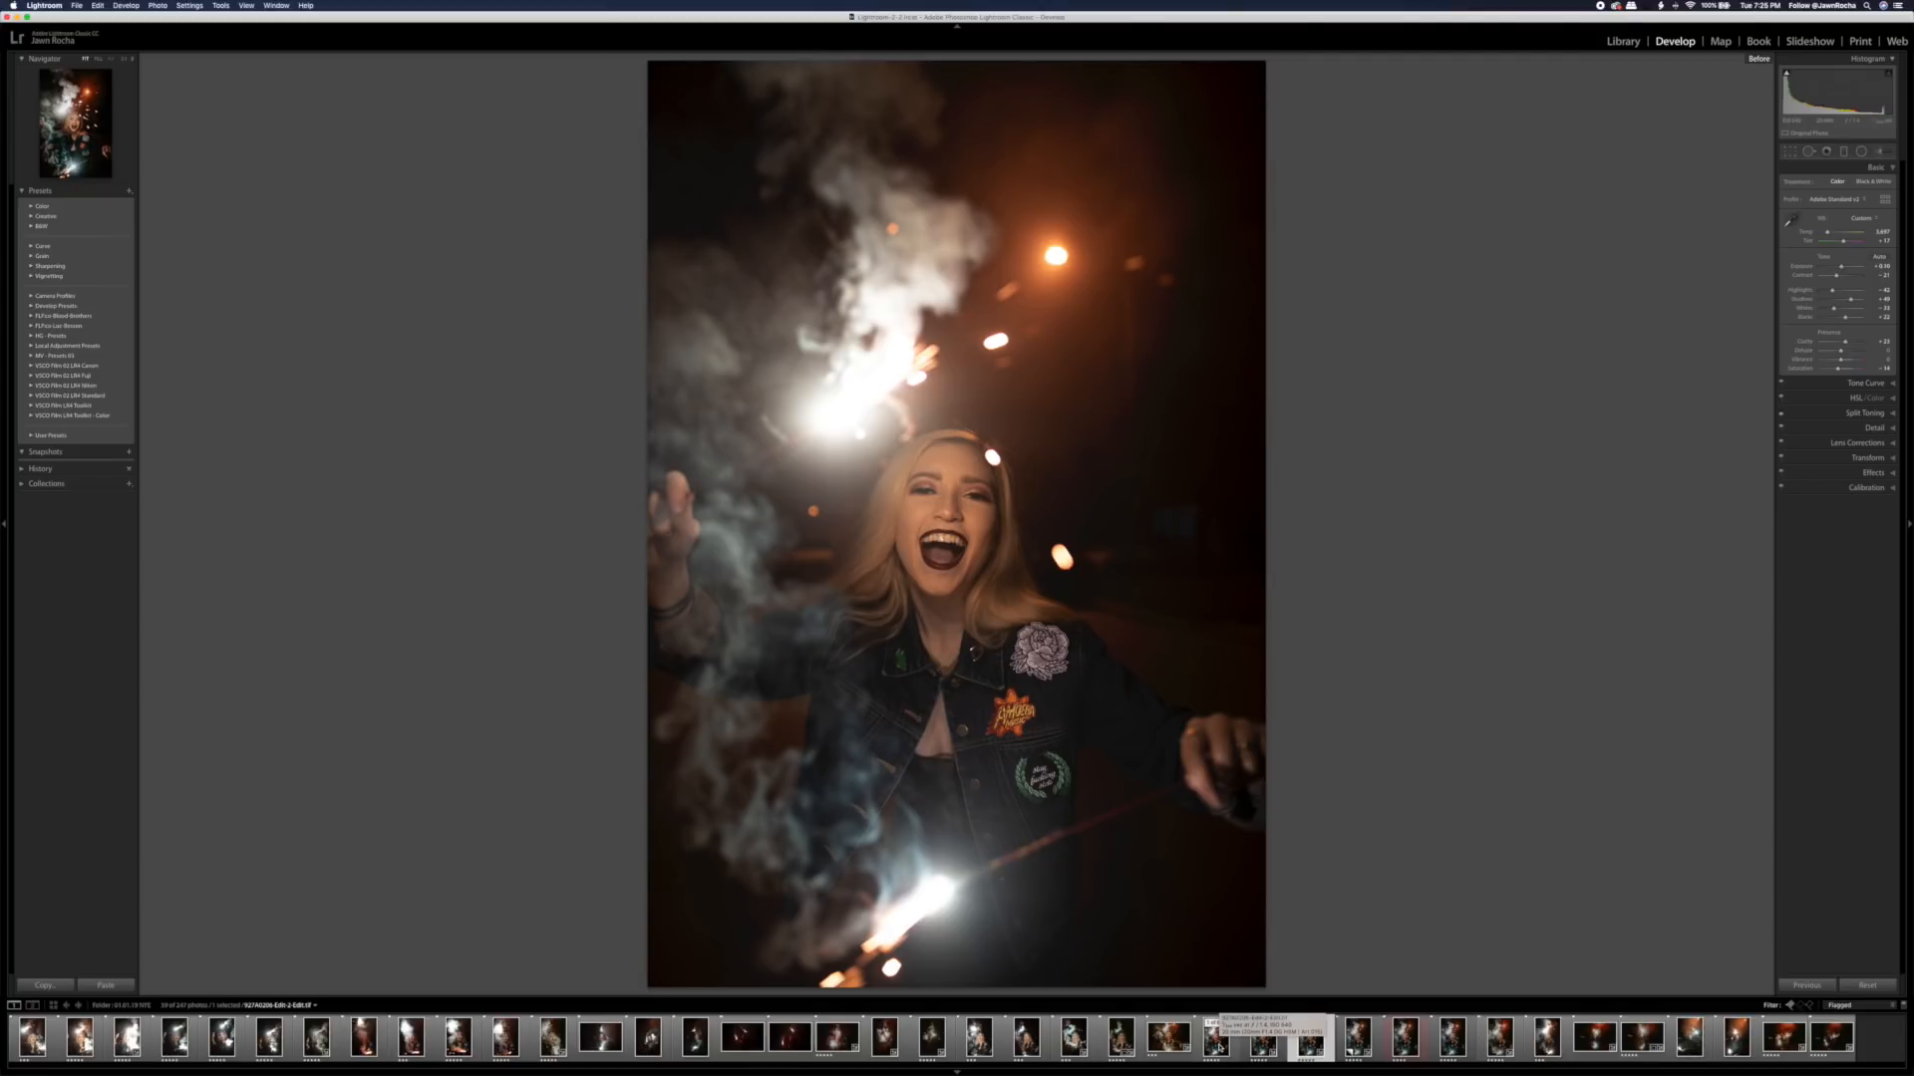
- Show the finished composite to compare it with the unedited portrait
left_click(1218, 1041)
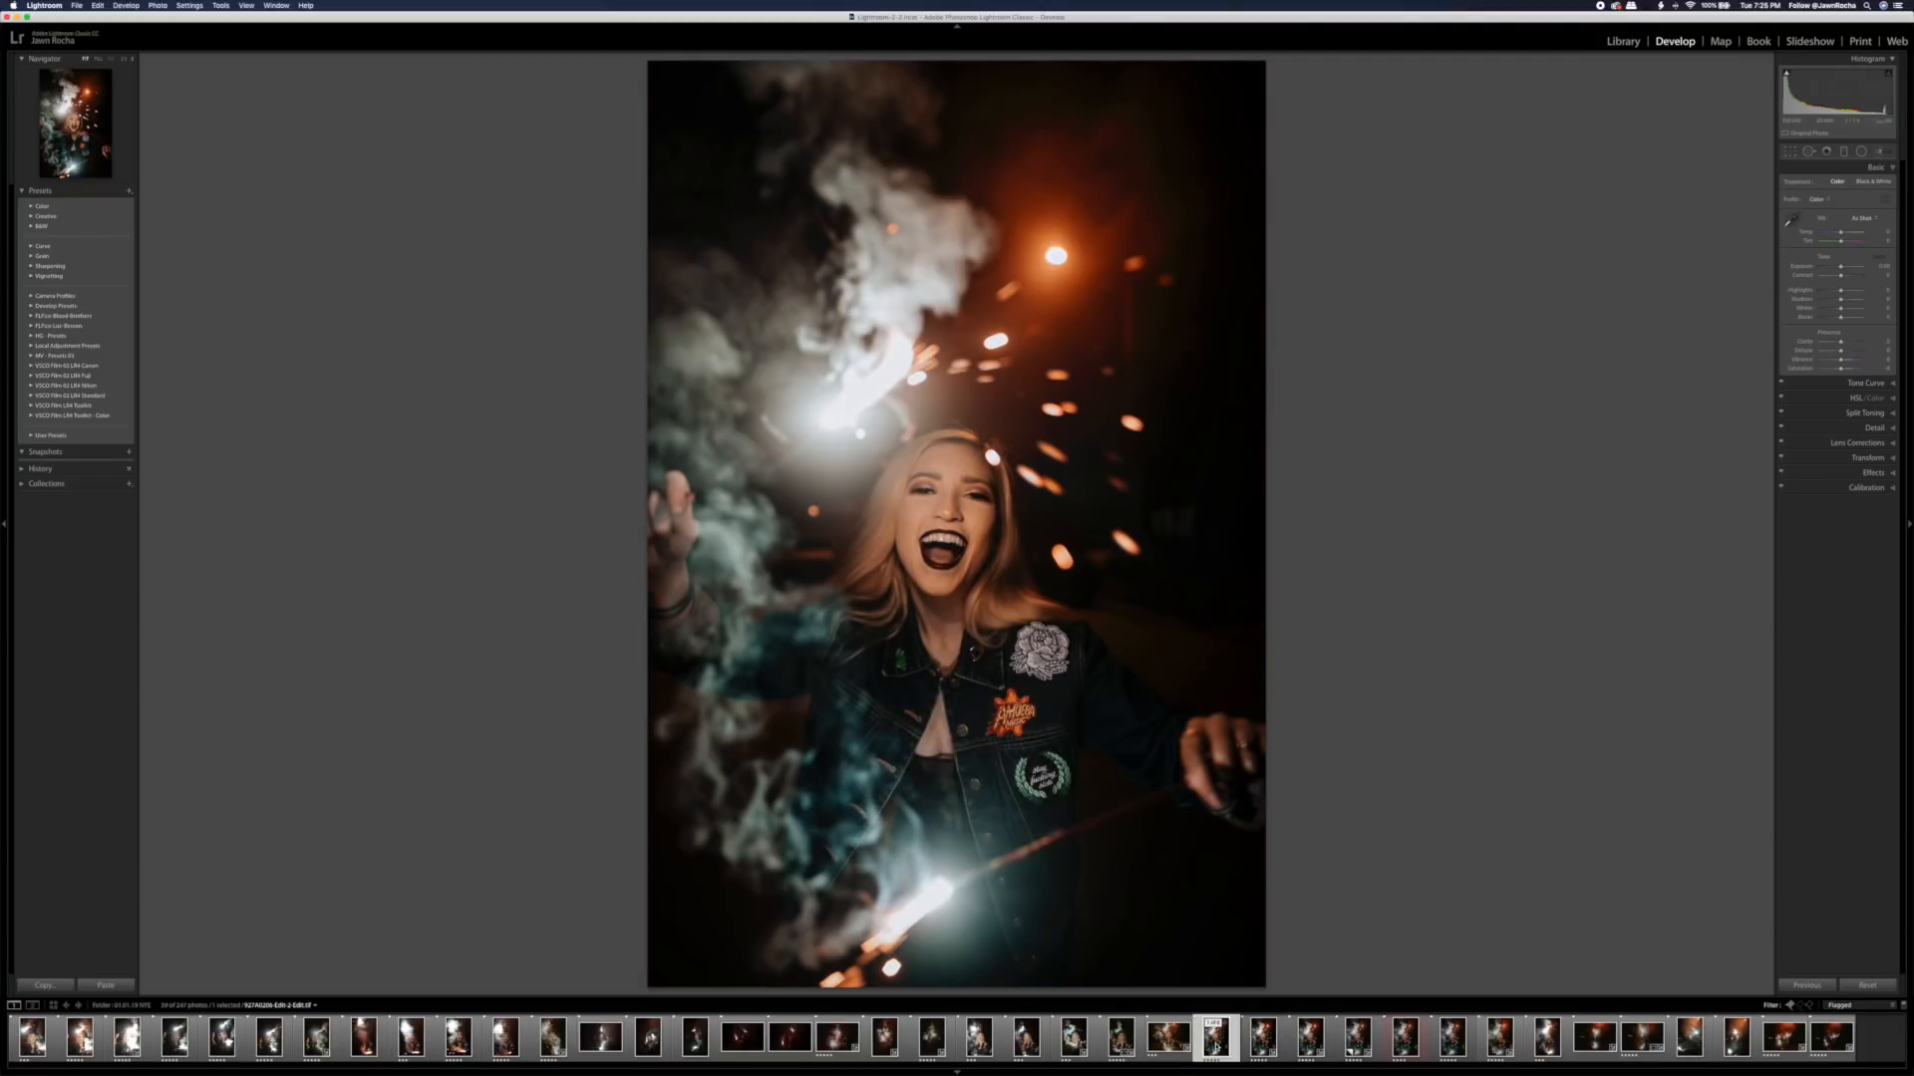